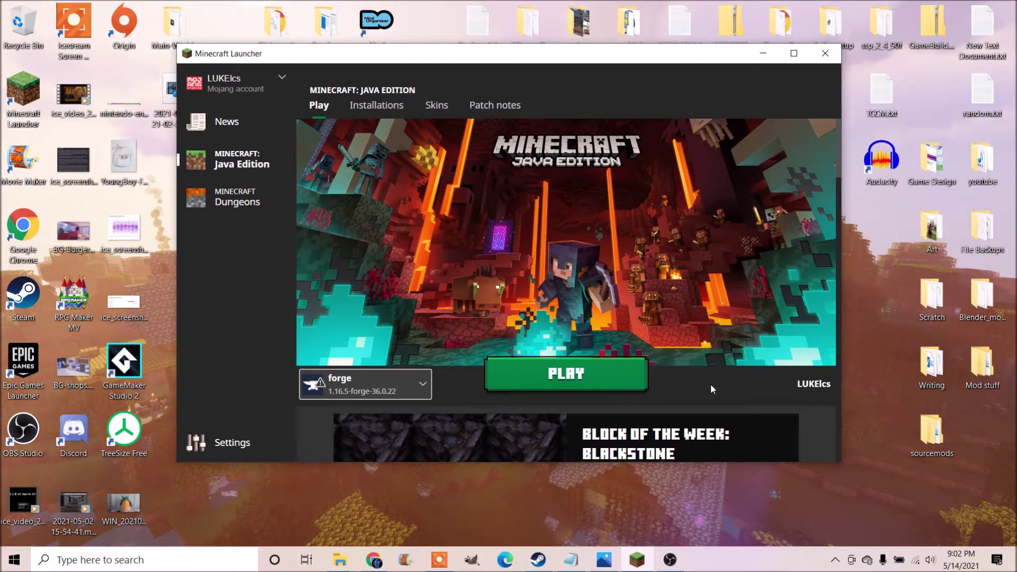
Look through the launcher's list of Minecraft Java Edition installations, including the forge and fabric-loader entries, and close it without choosing another version
click(402, 382)
scroll(405, 349, down, 5)
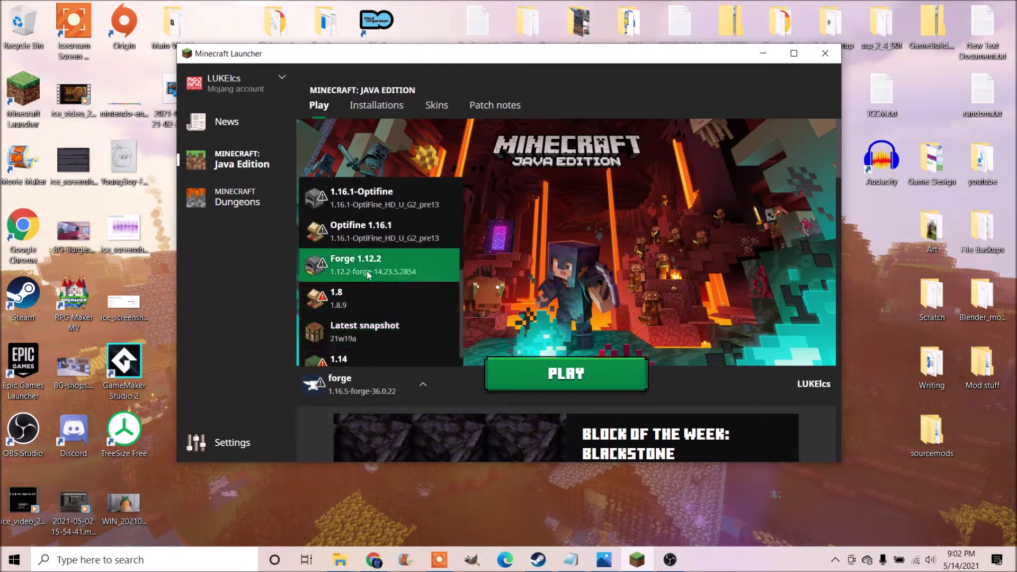
scroll(402, 317, down, 1)
scroll(445, 339, down, 2)
scroll(430, 354, up, 2)
scroll(398, 345, up, 2)
scroll(398, 345, up, 2)
click(422, 384)
click(402, 384)
scroll(391, 339, down, 2)
scroll(391, 339, up, 2)
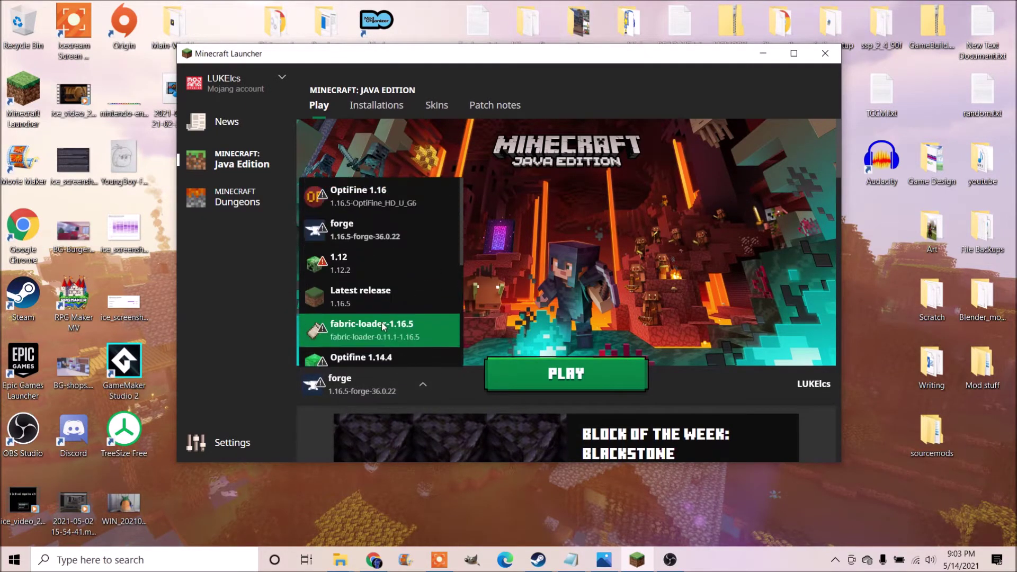
click(700, 378)
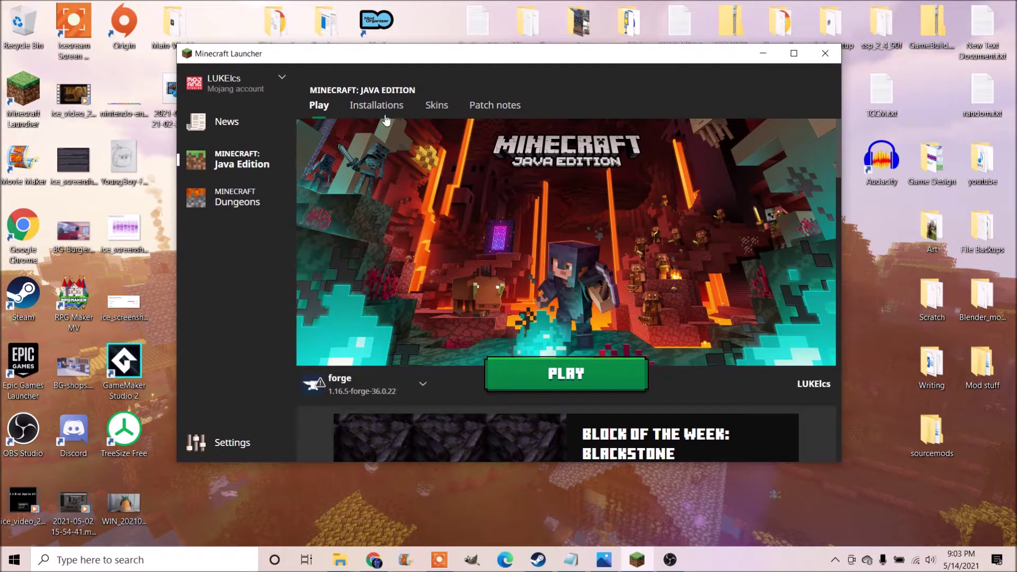
click(422, 383)
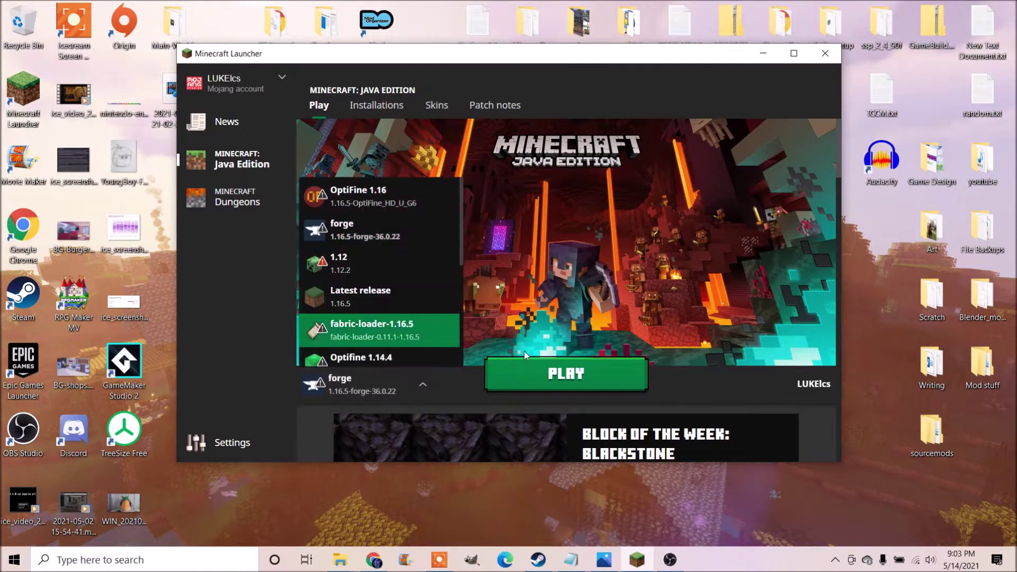
click(720, 392)
Minimize the Minecraft Launcher, switch to Chrome and close the YouTube video on installing Forge
click(637, 559)
click(637, 559)
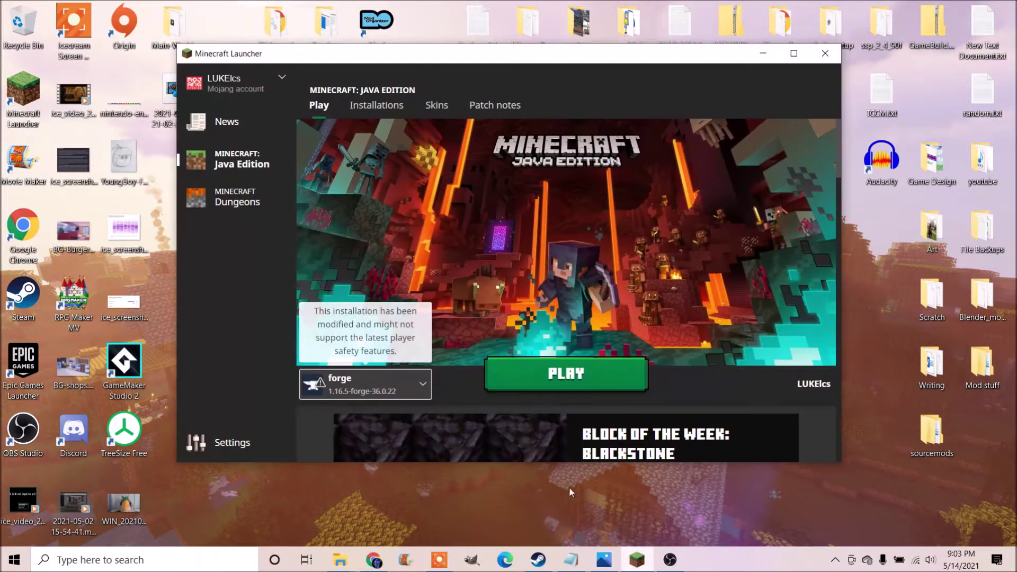
click(763, 53)
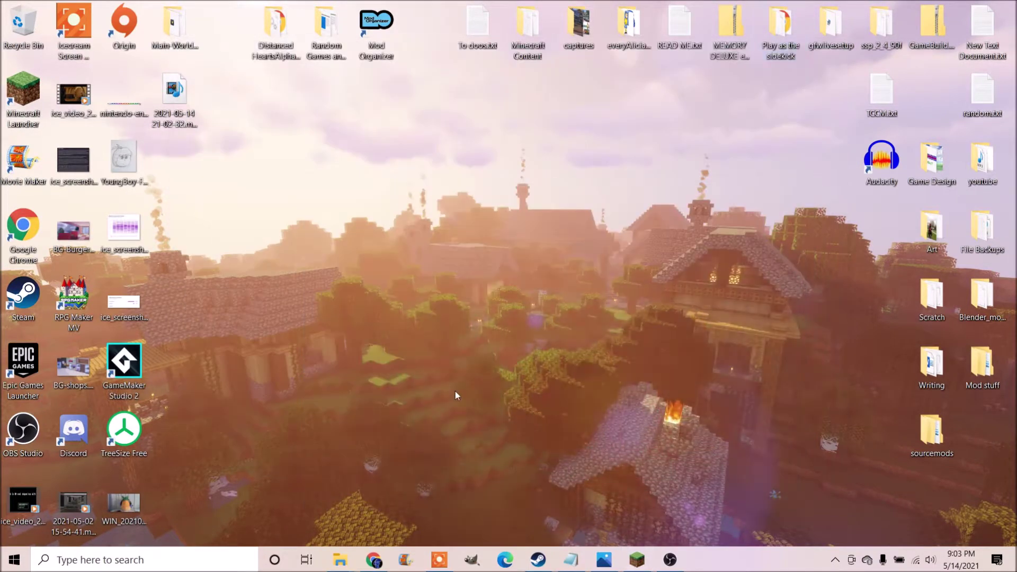
click(374, 559)
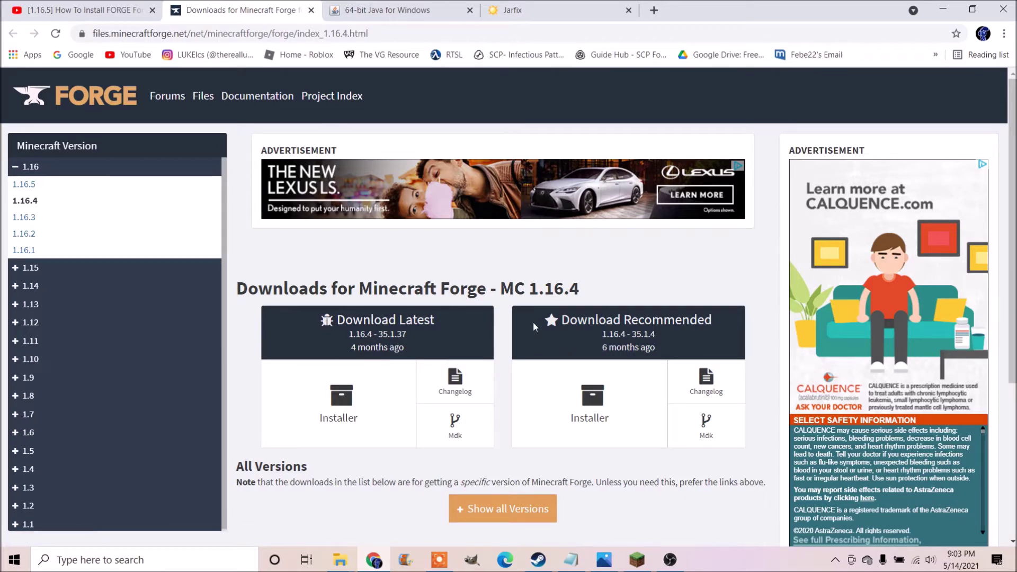
click(148, 15)
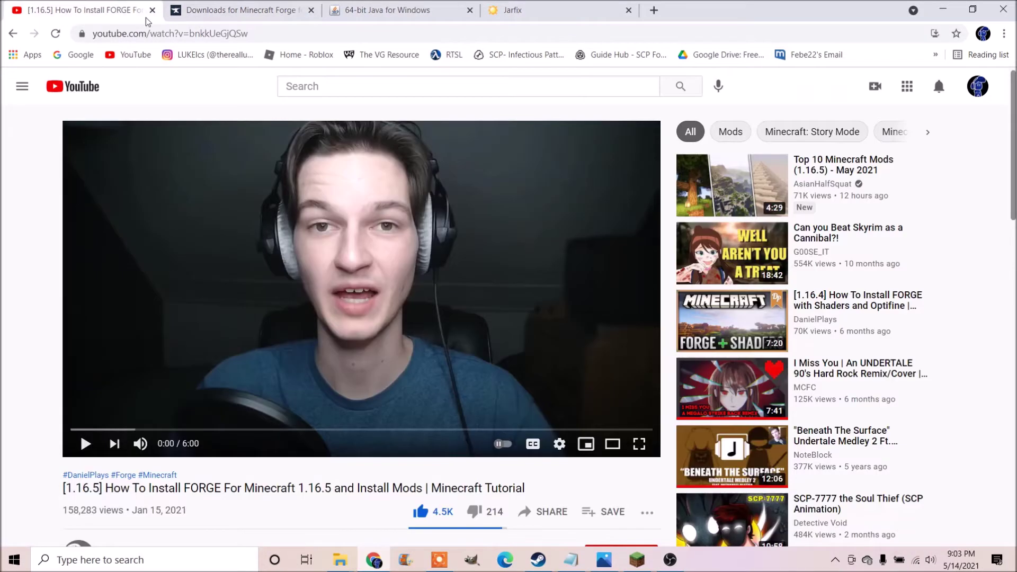
click(152, 10)
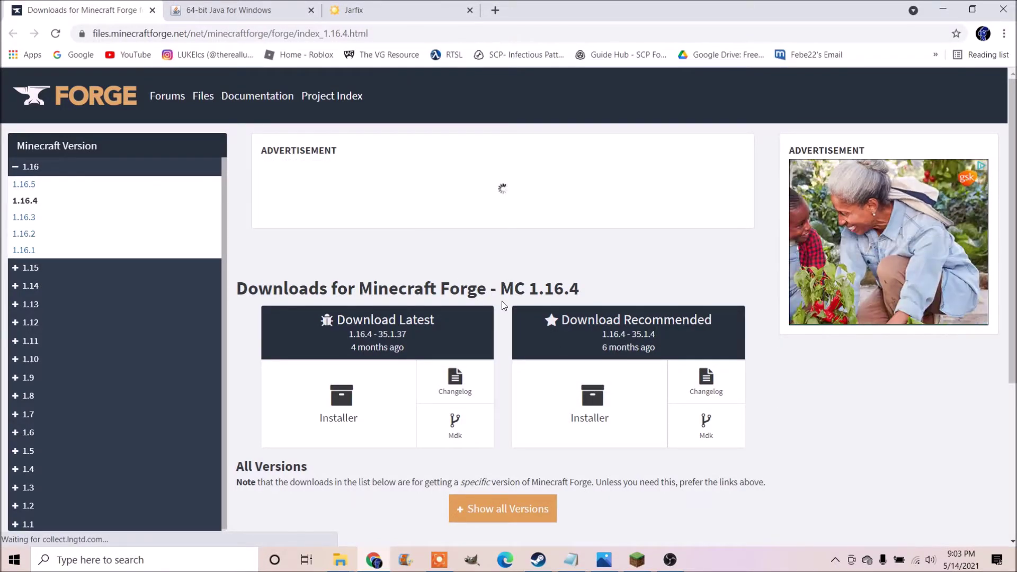
Open the Forge downloads for Minecraft version 1.16.5
scroll(60, 346, down, 1)
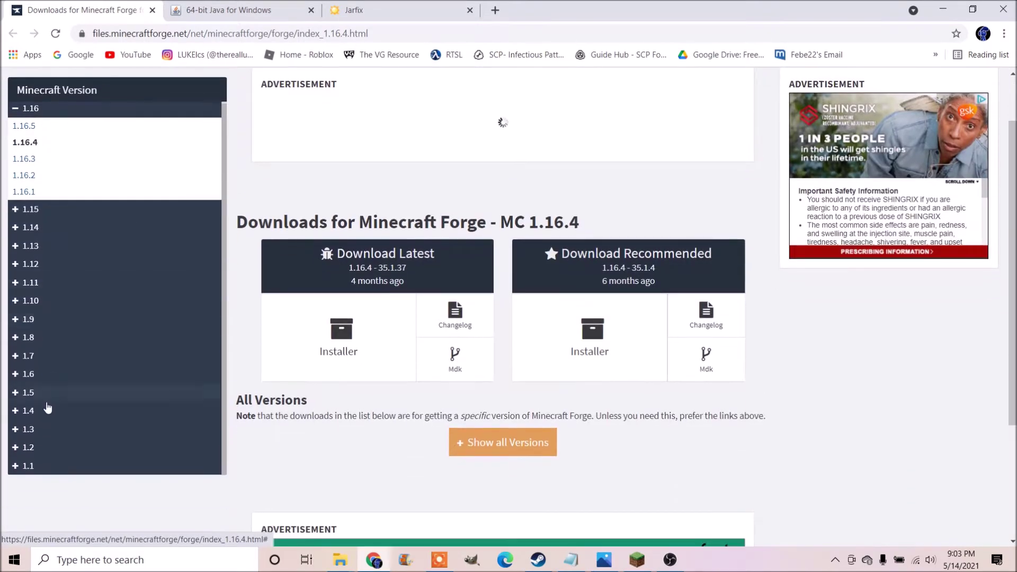
scroll(37, 186, up, 1)
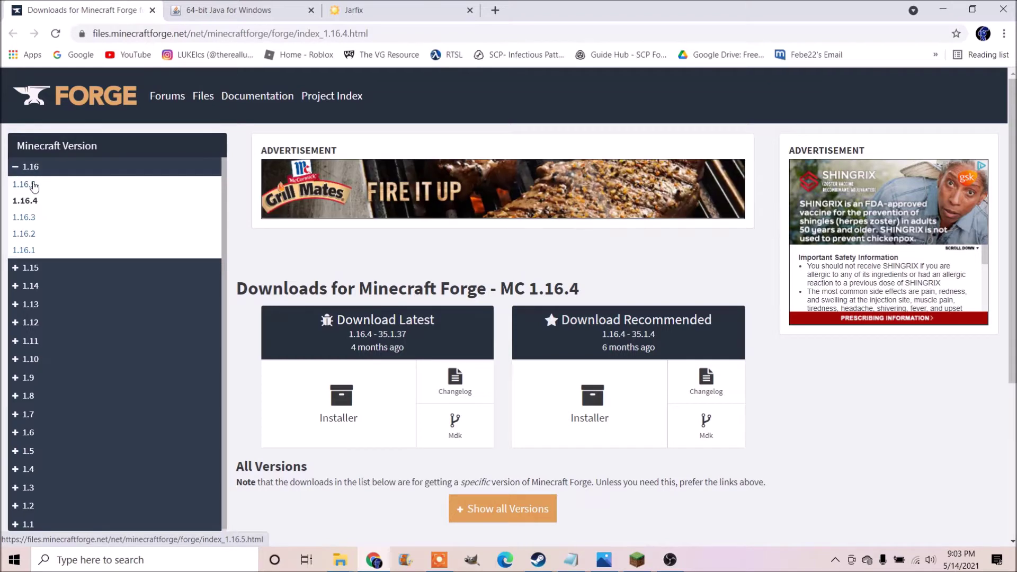
click(31, 184)
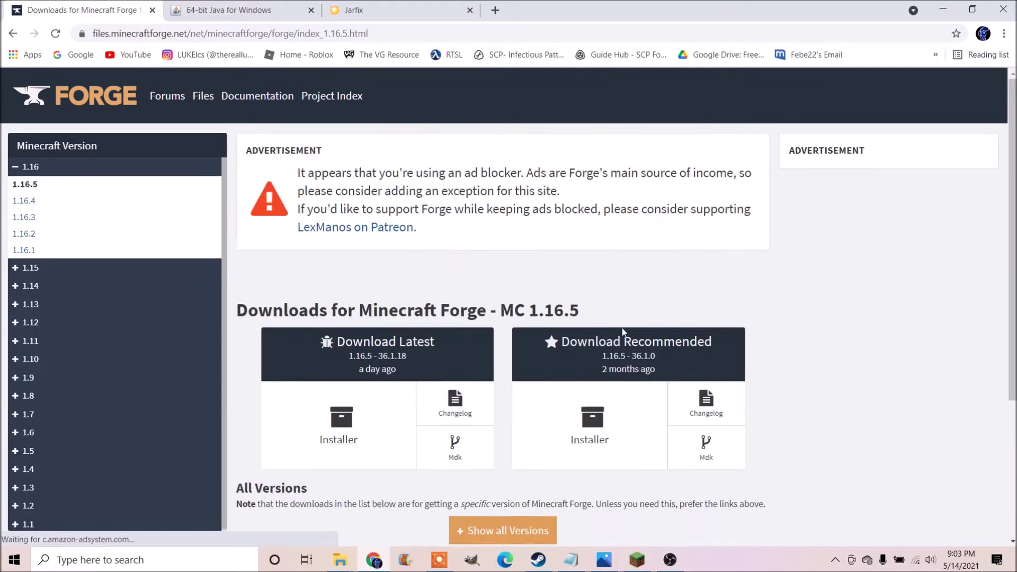
scroll(487, 349, down, 1)
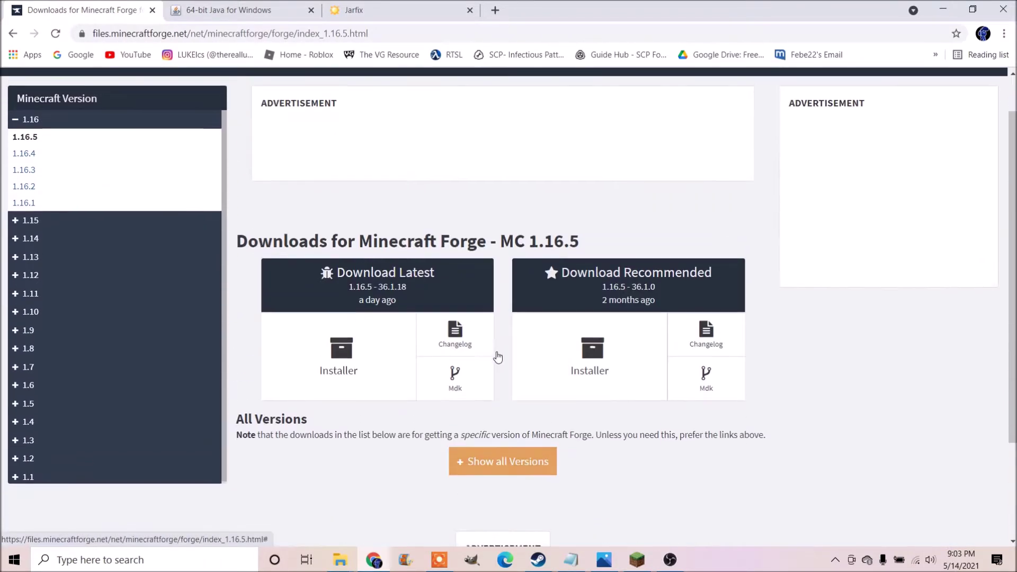
Open the Forge downloads for Minecraft 1.15.2 and return to the 1.16.5 downloads
click(28, 223)
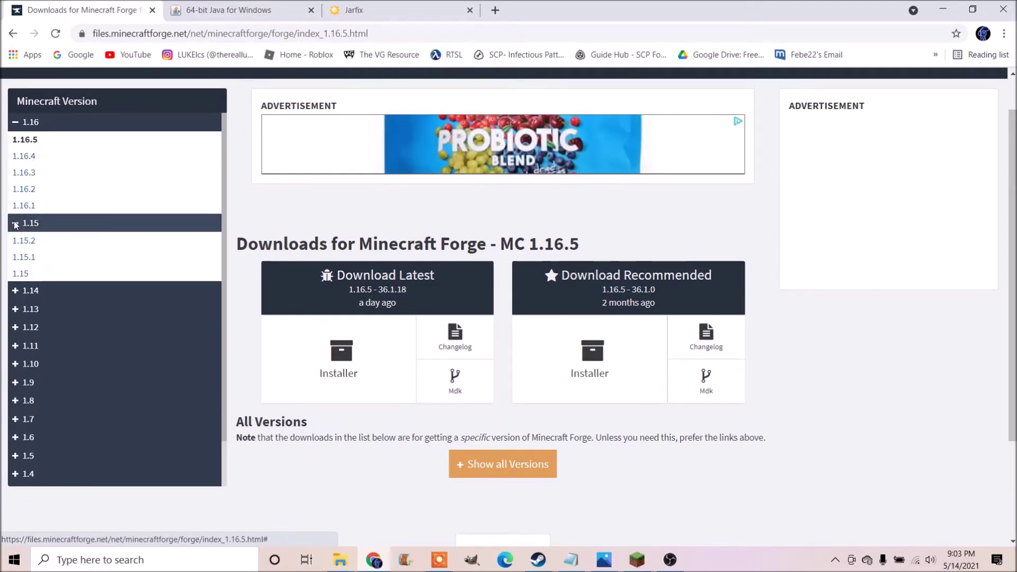
click(27, 240)
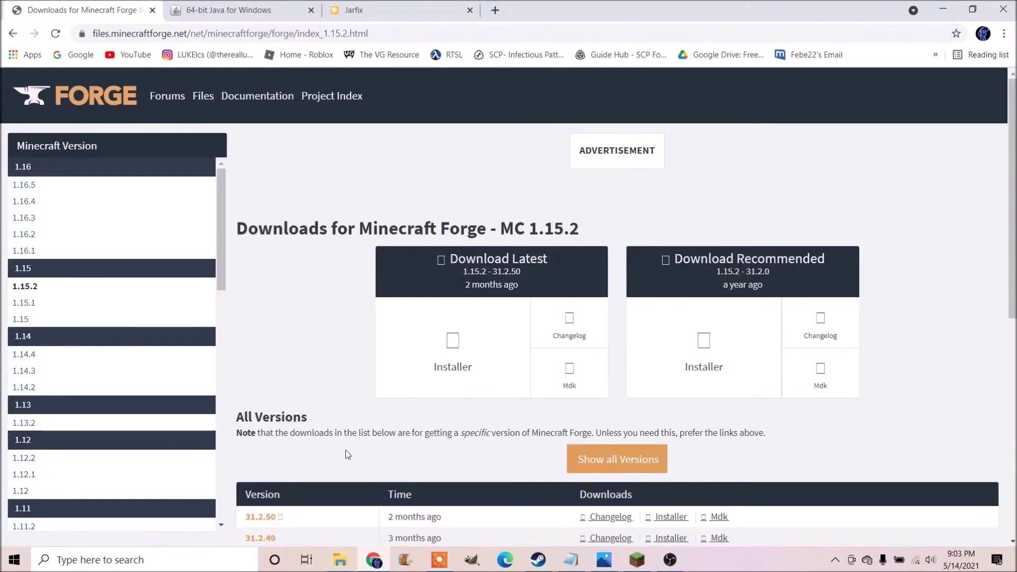
click(36, 185)
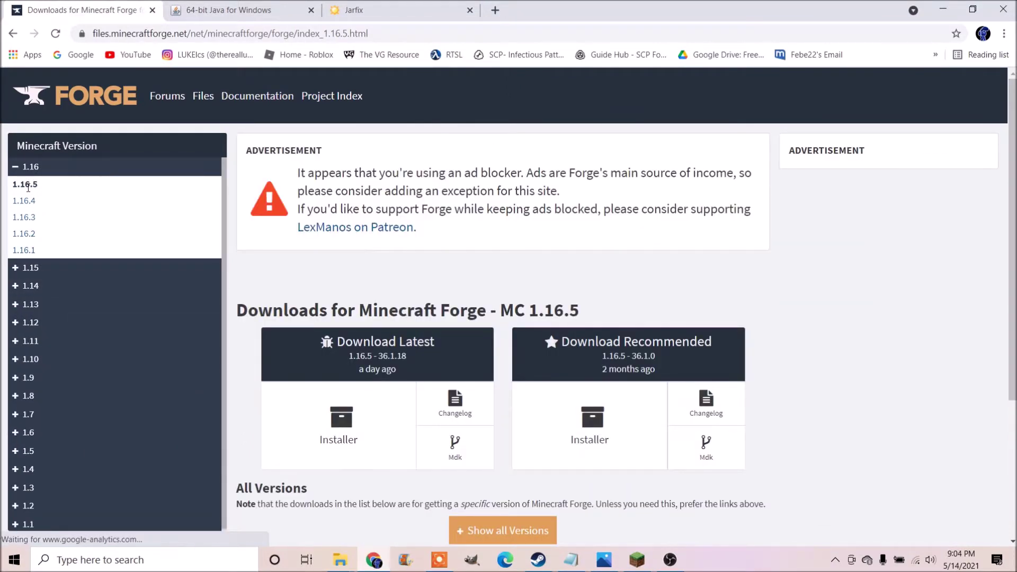
drag(36, 184, 14, 190)
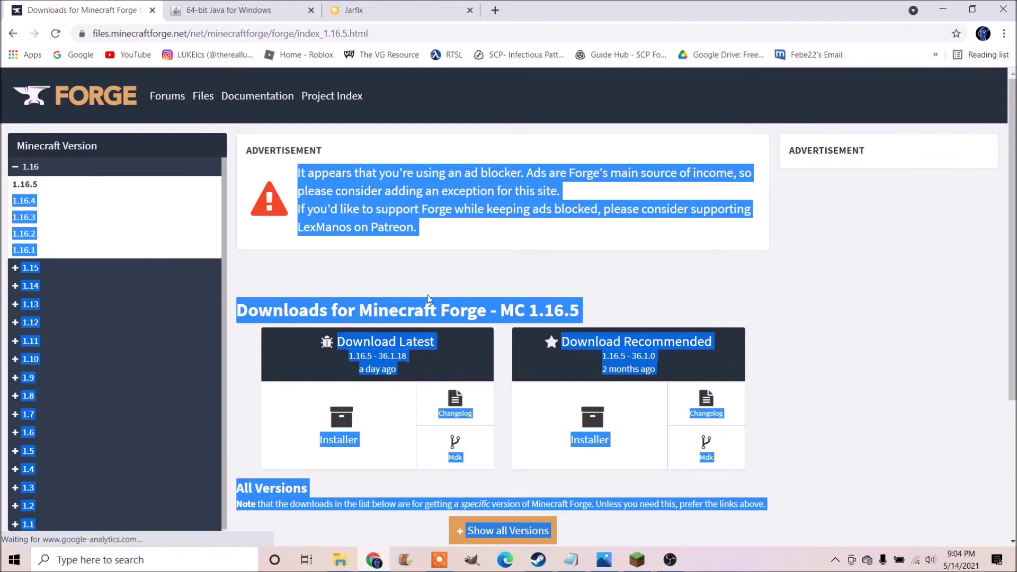
click(428, 298)
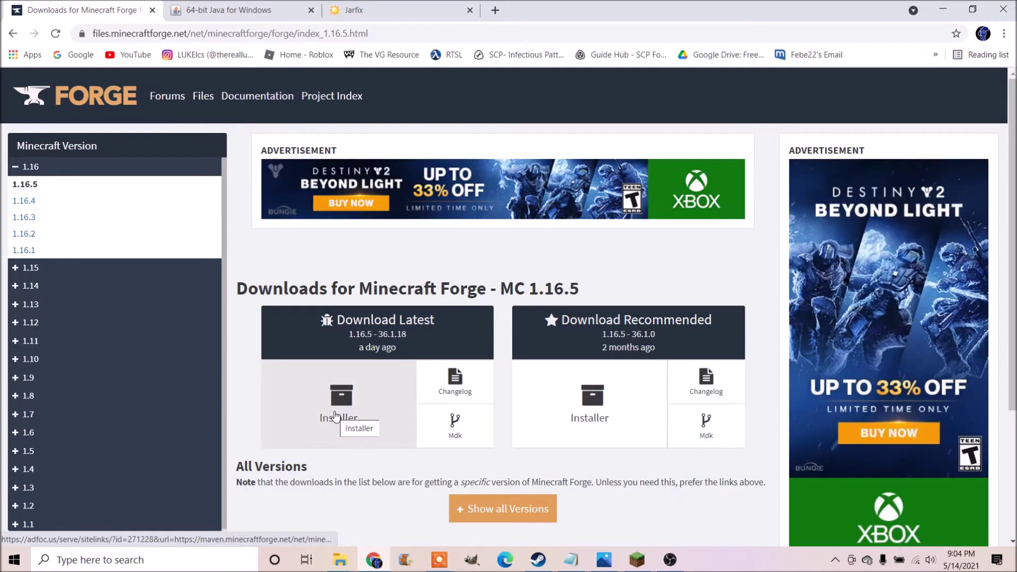
Download the latest Forge 1.16.5 - 36.1.18 installer, skipping the advertisement page and keeping the flagged jar file
click(335, 415)
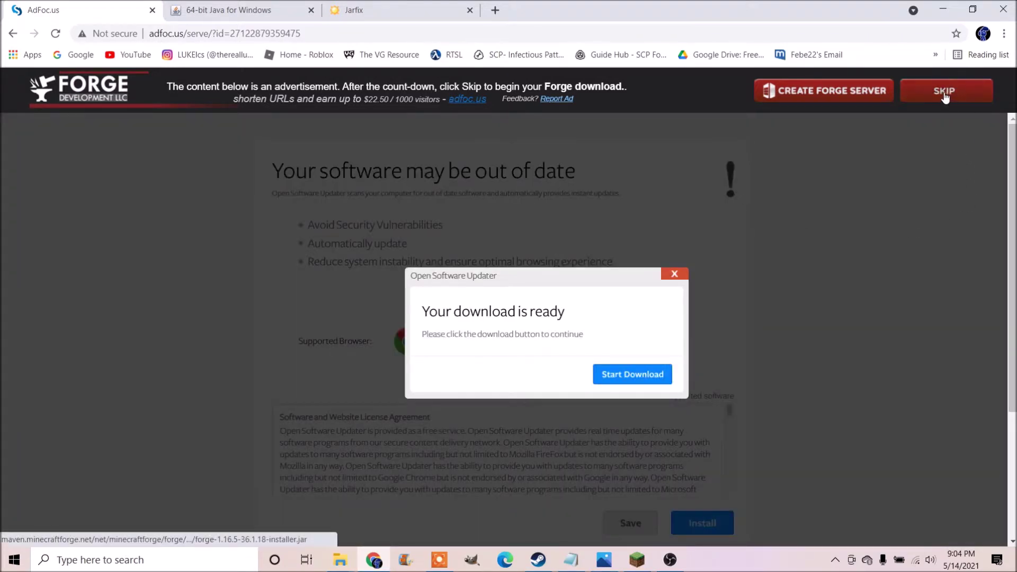
click(944, 94)
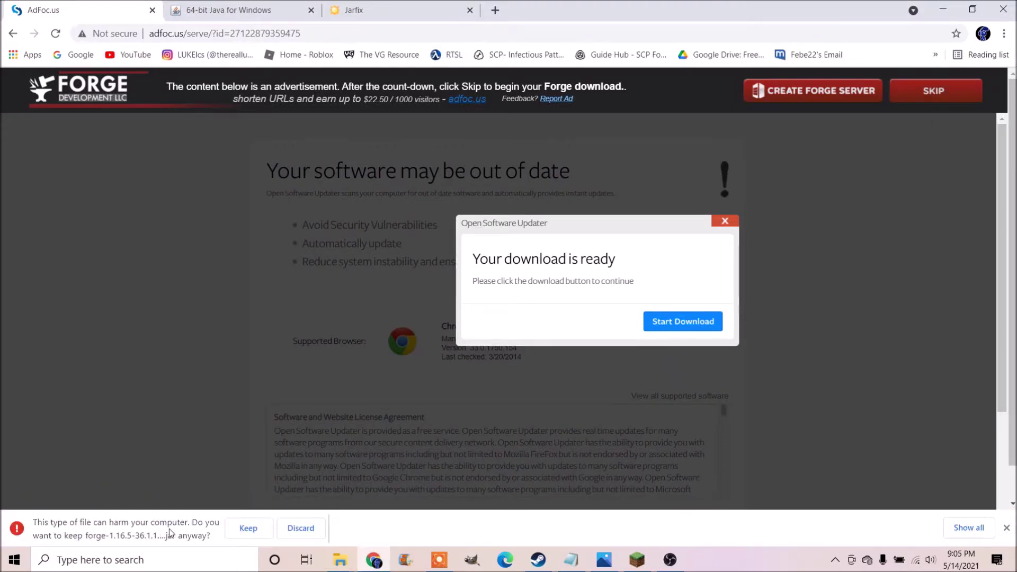
click(248, 530)
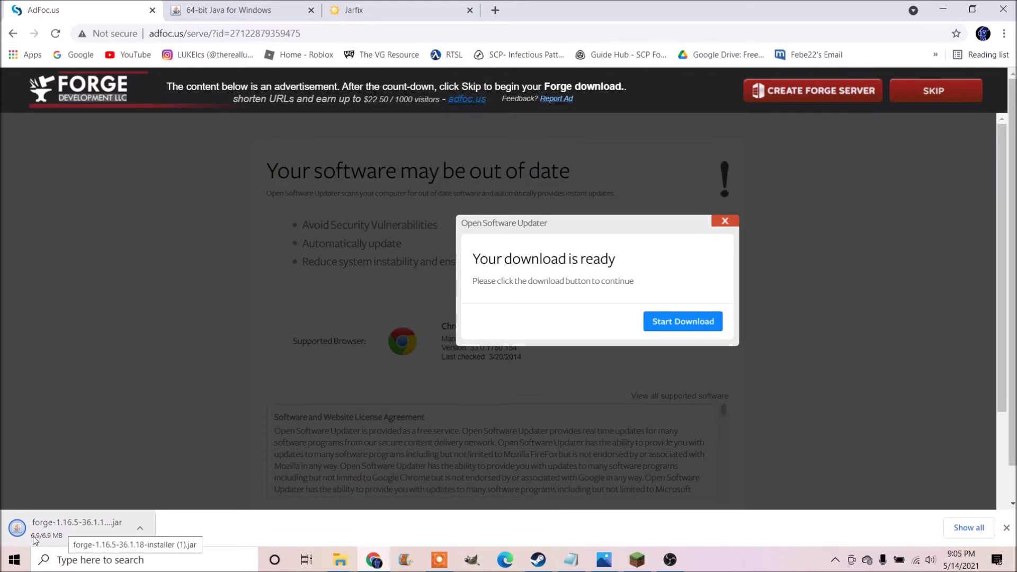
Minimize Chrome and delete the duplicate forge-1.16.5-36.1.18-installer (1).jar from the Downloads folder
mouse_move(340, 559)
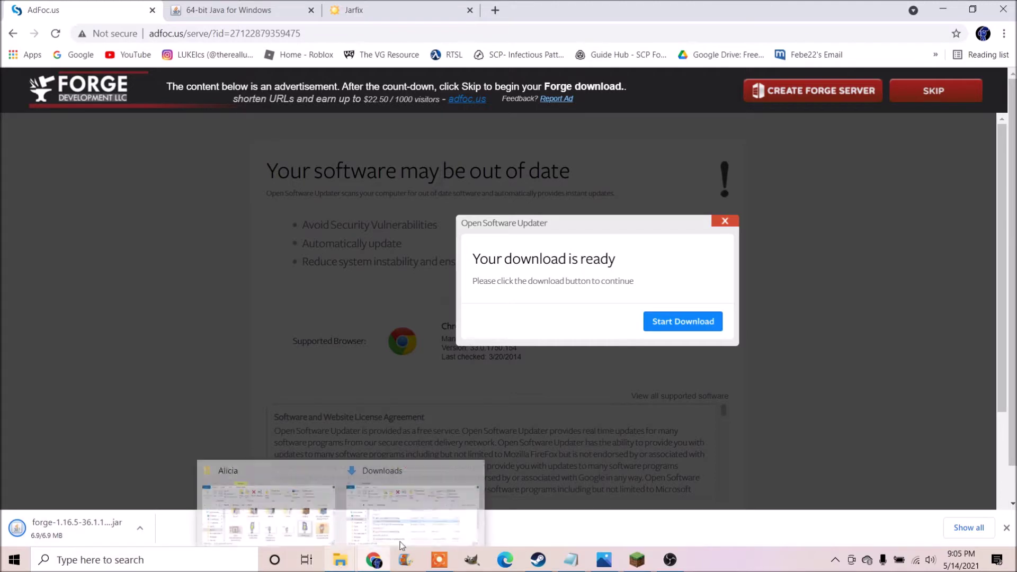
click(943, 9)
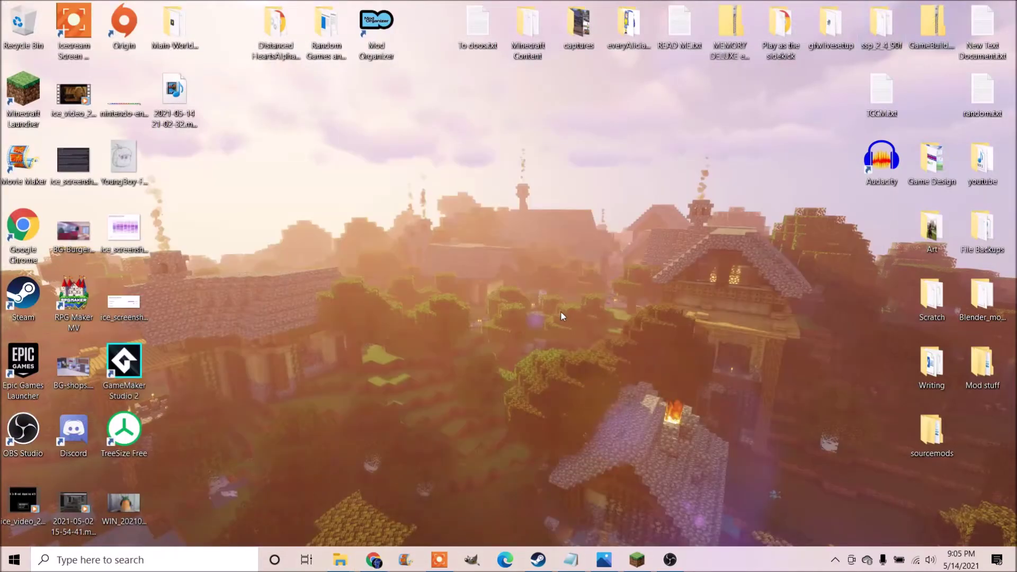
mouse_move(340, 560)
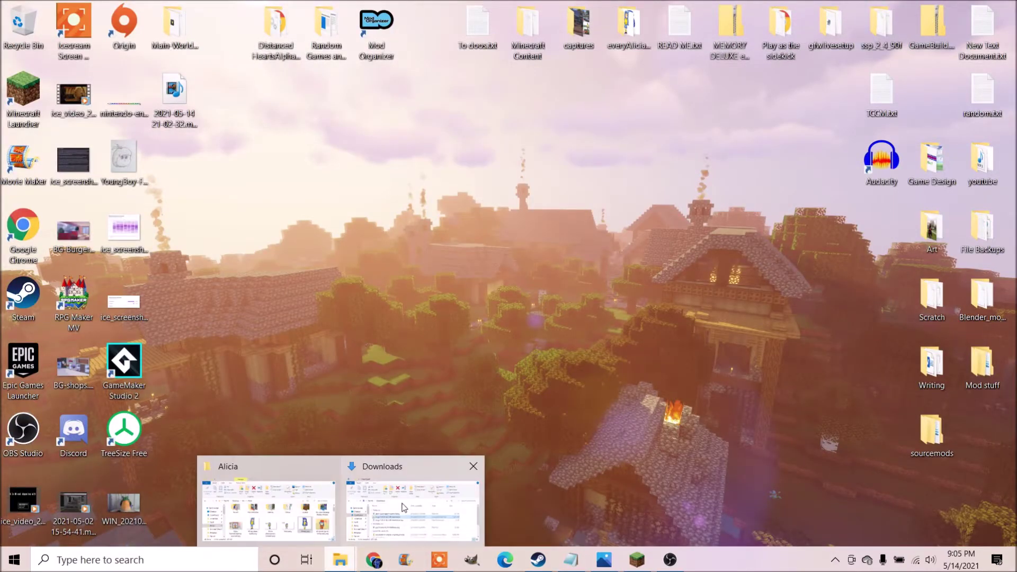
click(404, 508)
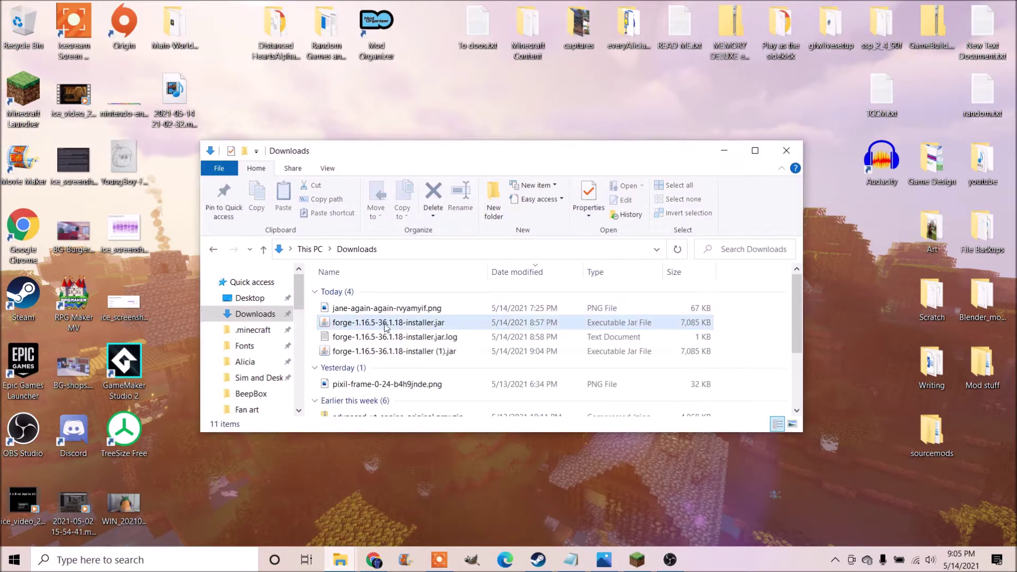
click(390, 352)
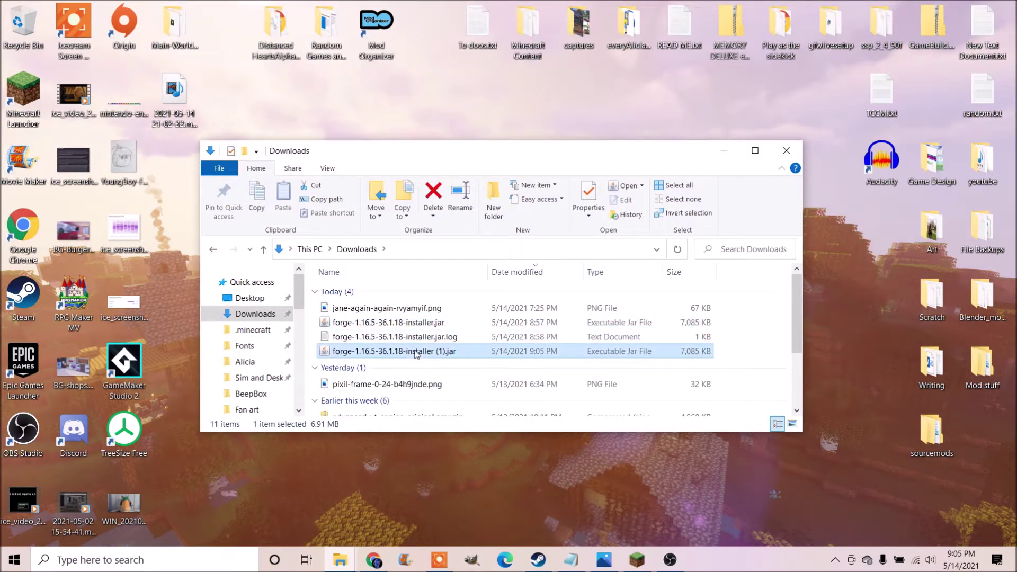
key(Delete)
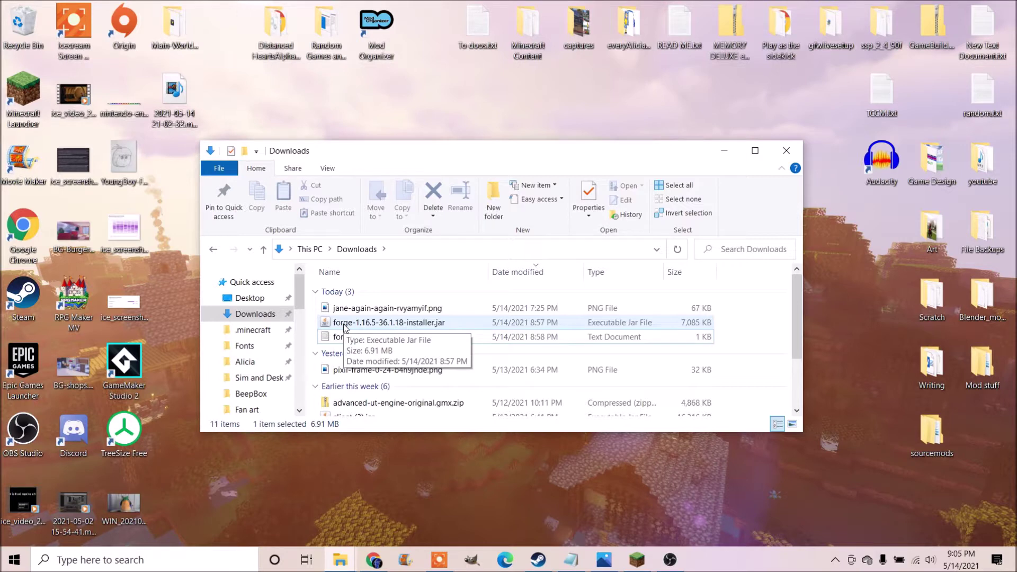
Run forge-1.16.5-36.1.18-installer.jar from the Downloads folder and minimize the folder window
click(345, 324)
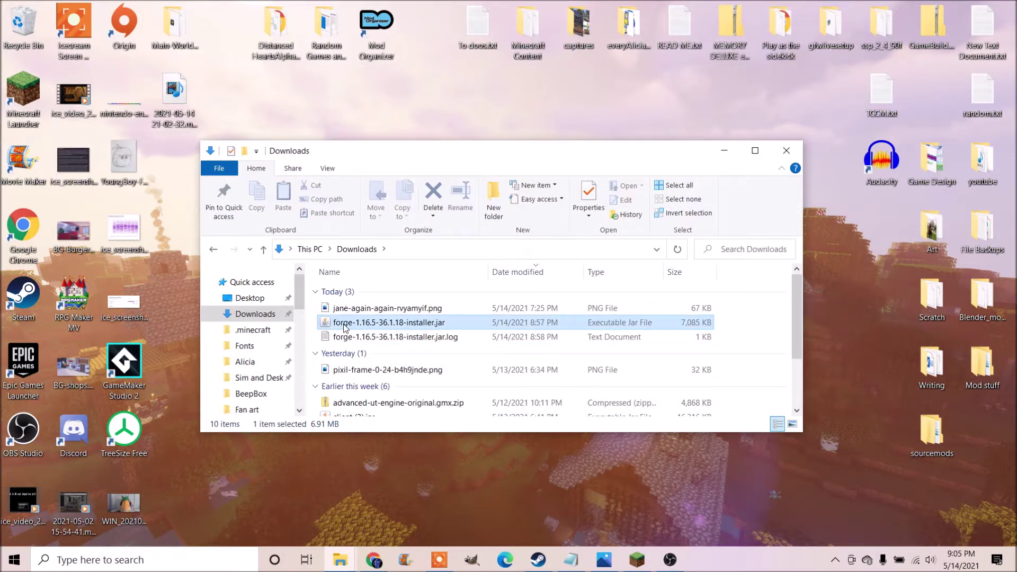
click(316, 327)
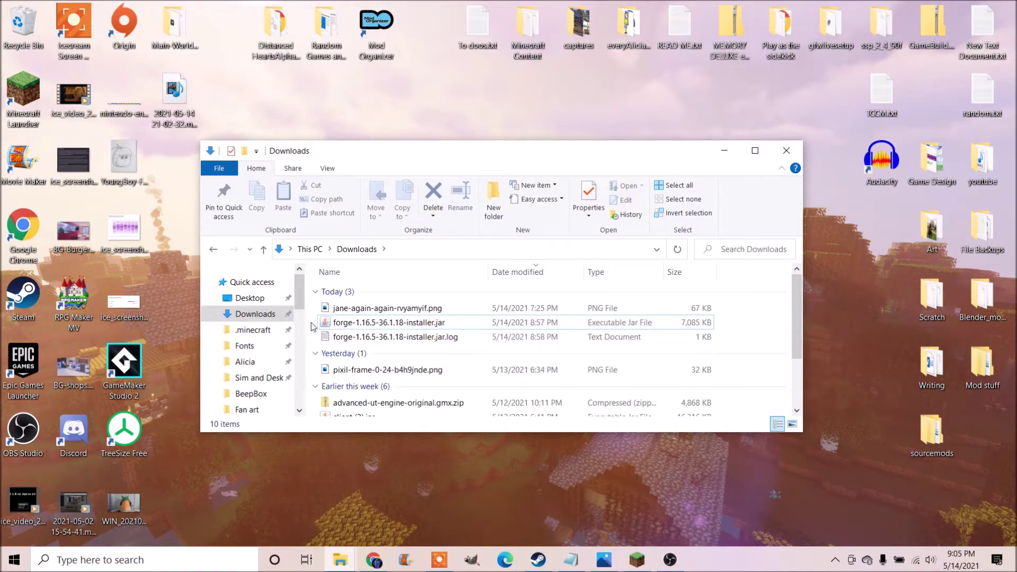
double_click(334, 324)
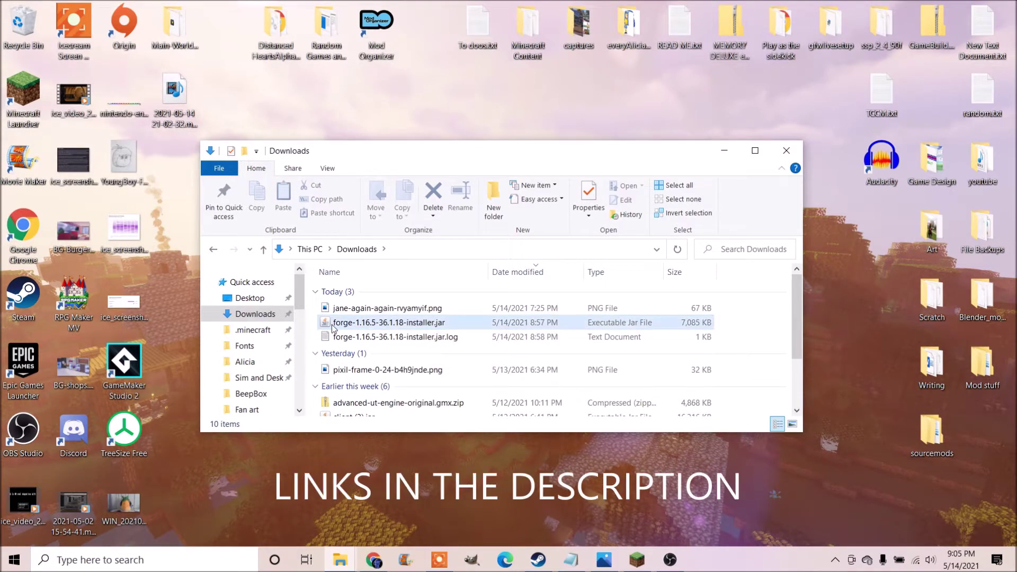
click(725, 151)
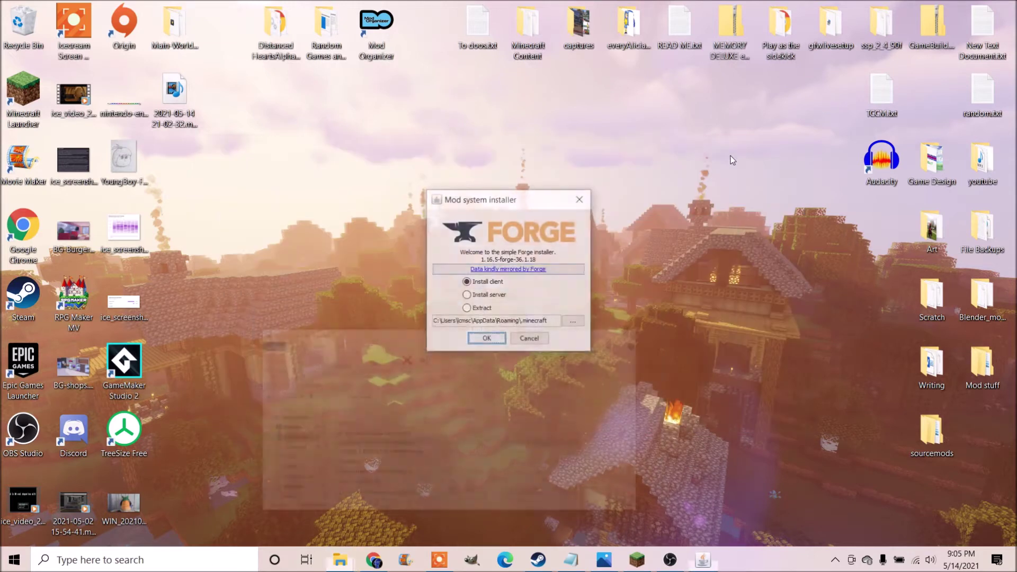
mouse_move(497, 208)
mouse_down()
mouse_move(485, 196)
mouse_move(494, 206)
mouse_up()
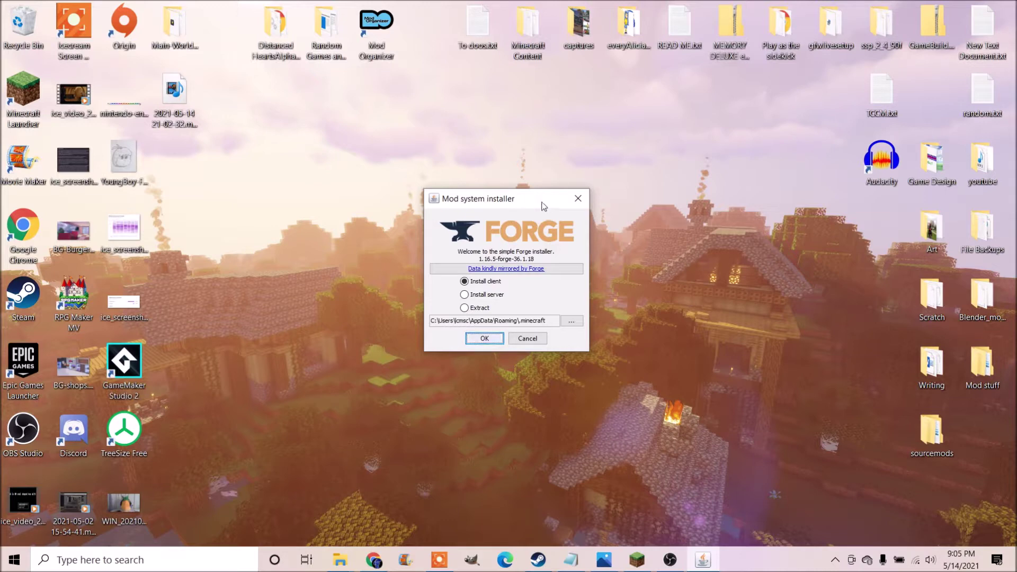
drag(544, 205, 532, 205)
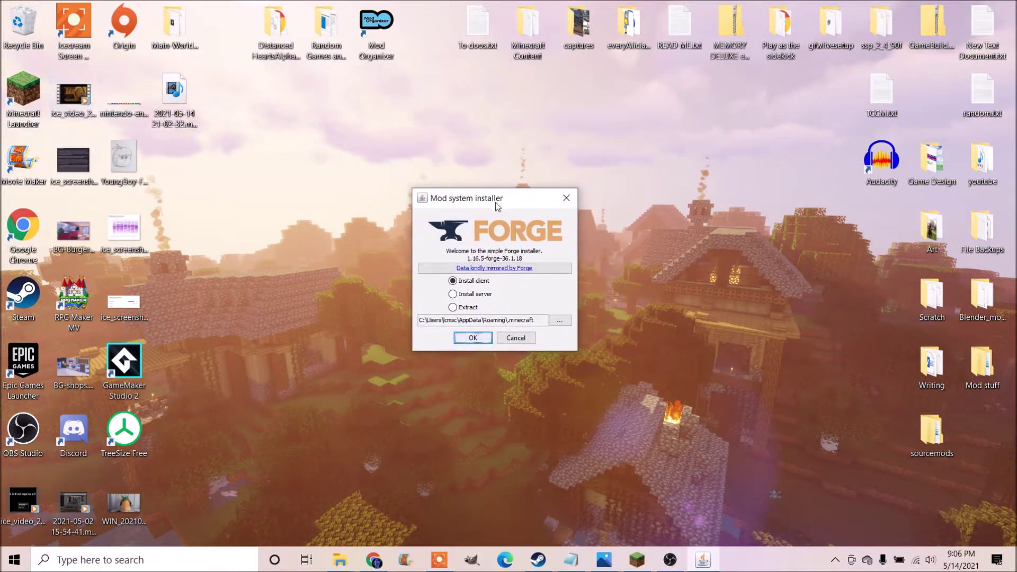
drag(509, 209, 518, 201)
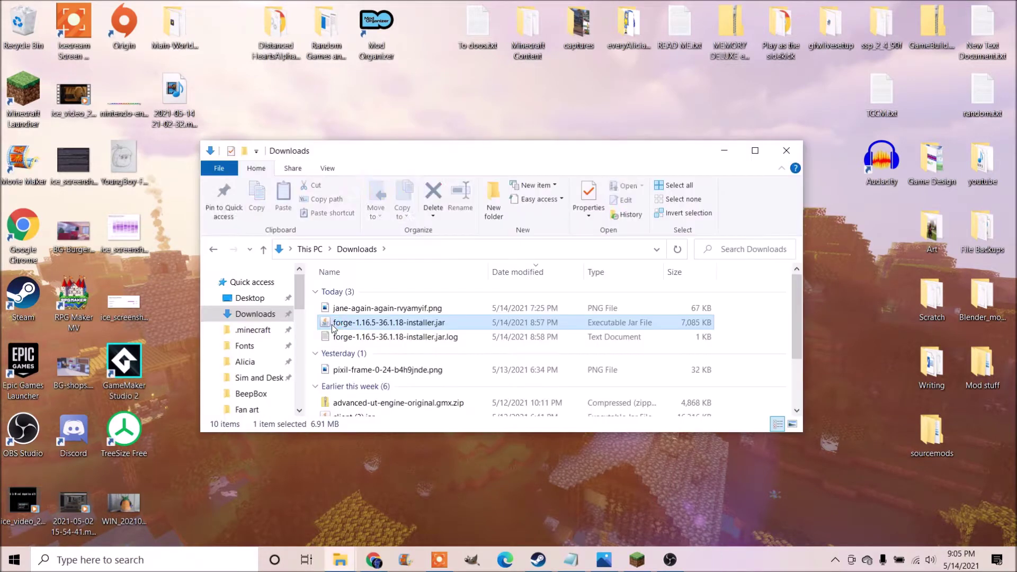
Launch the downloaded Forge 1.16.5-36.1.18 installer jar again and clear the Downloads window from the desktop
double_click(333, 324)
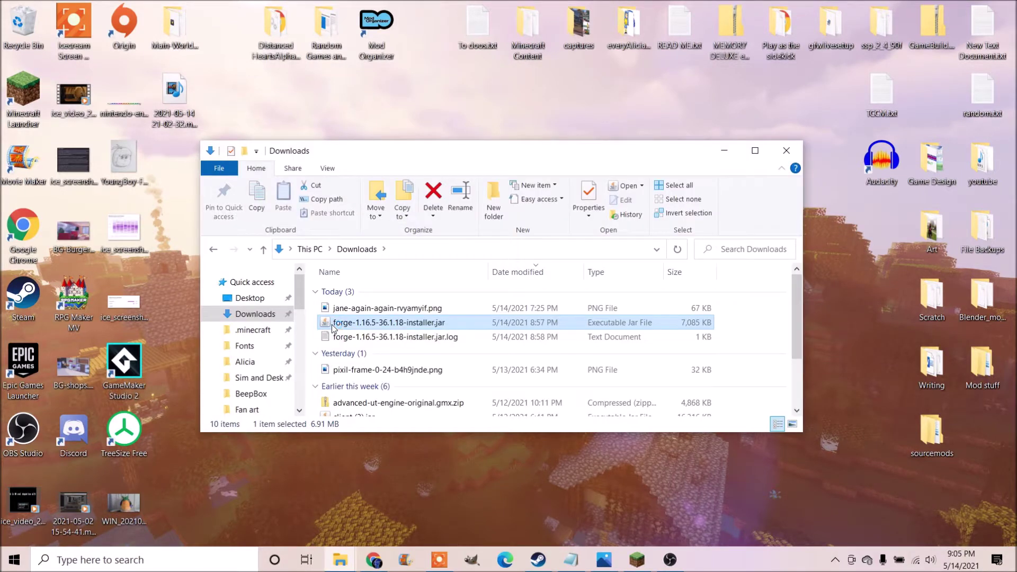
click(730, 155)
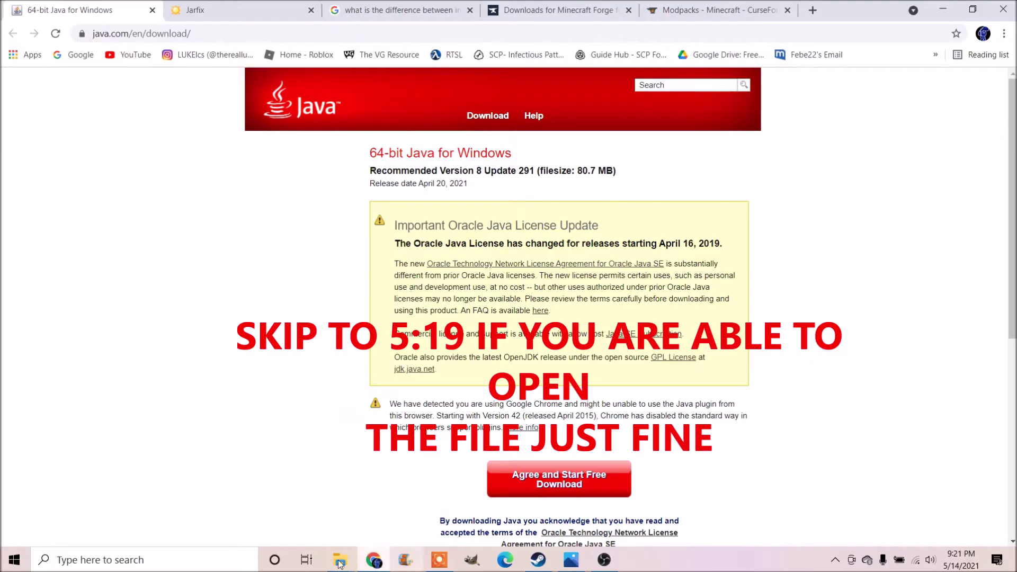
Check the Forge installer jar in the Downloads folder, then return to the 64-bit Java download page
click(339, 560)
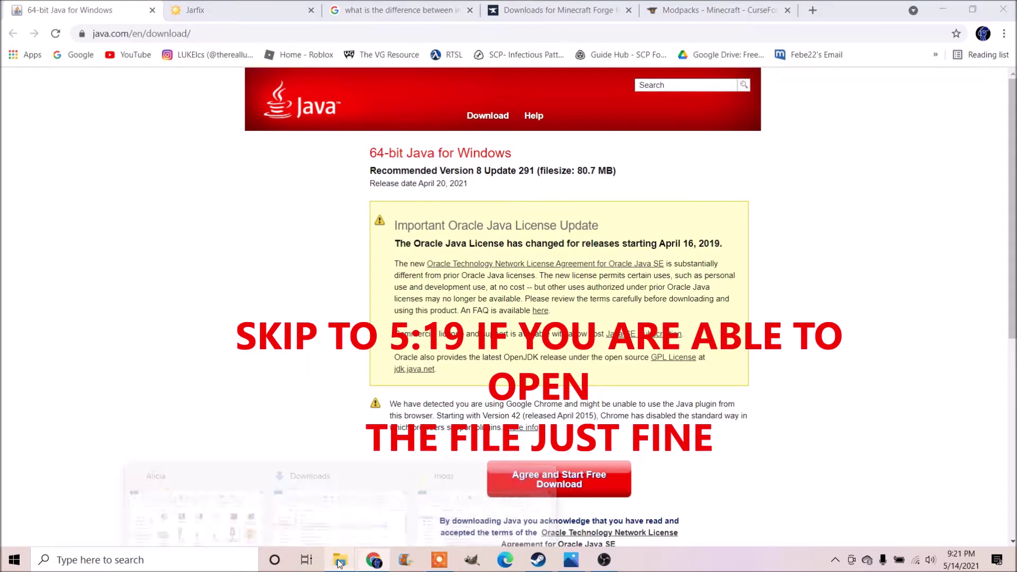
click(313, 500)
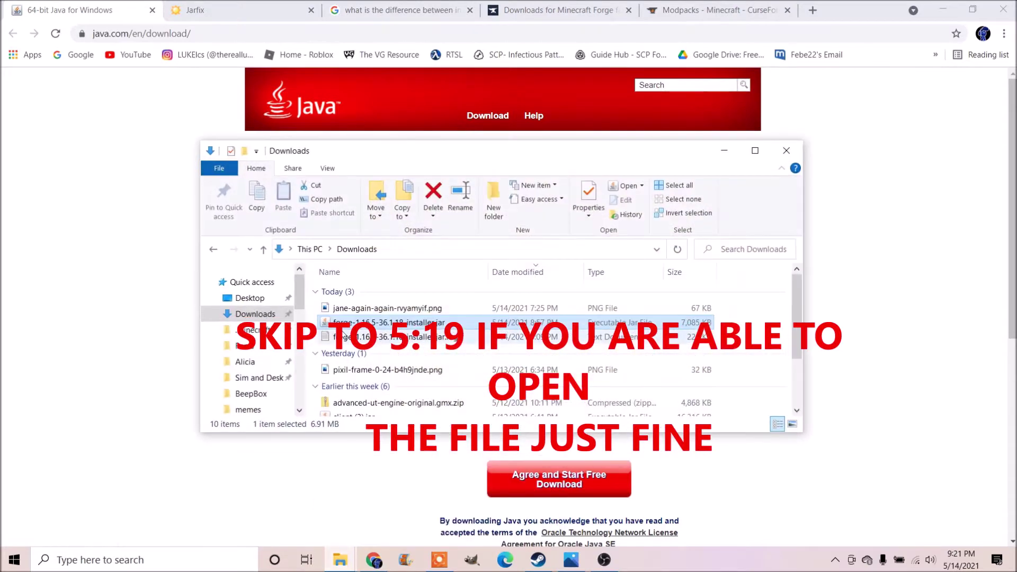
click(725, 152)
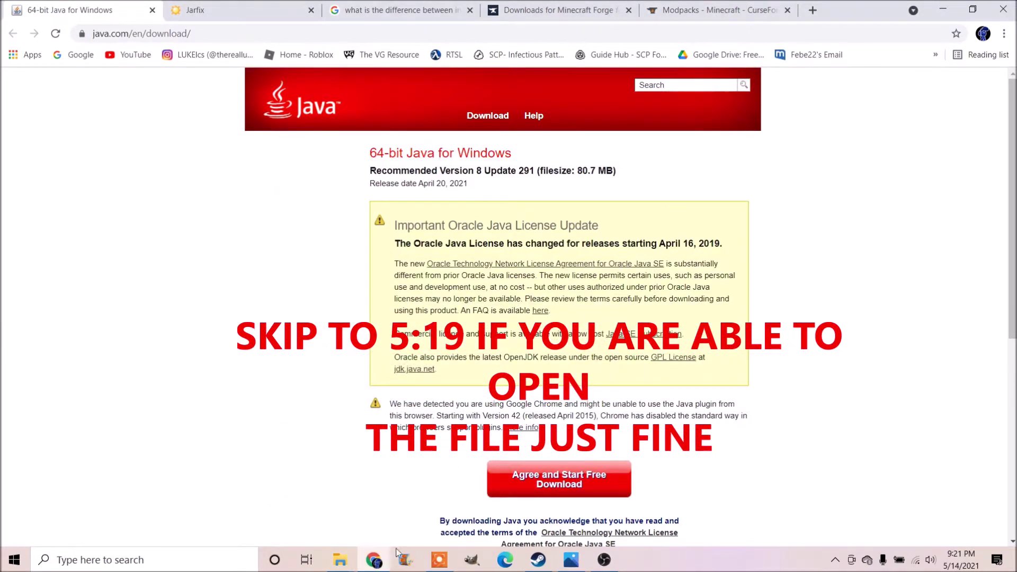
click(340, 560)
click(310, 500)
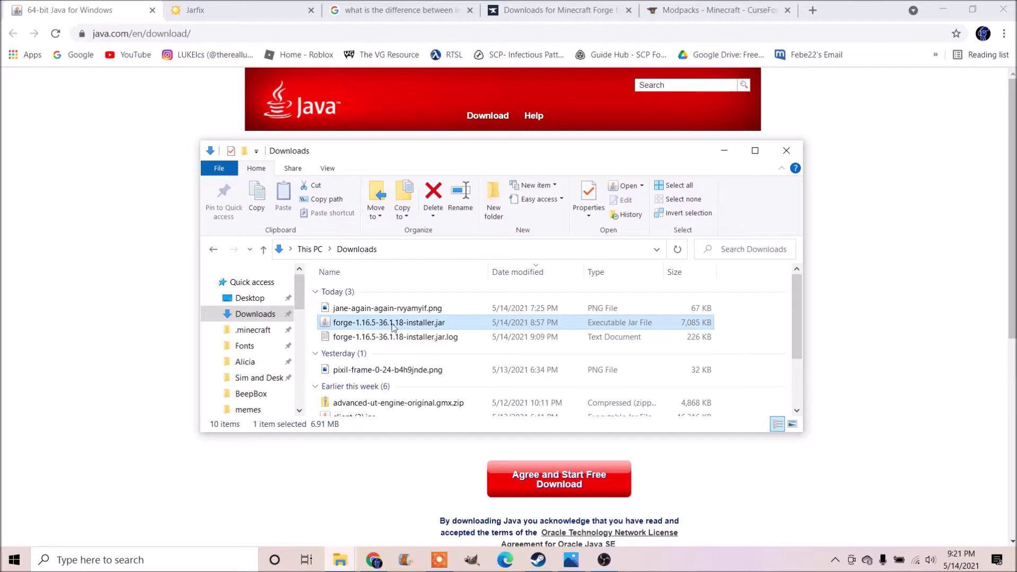
click(722, 151)
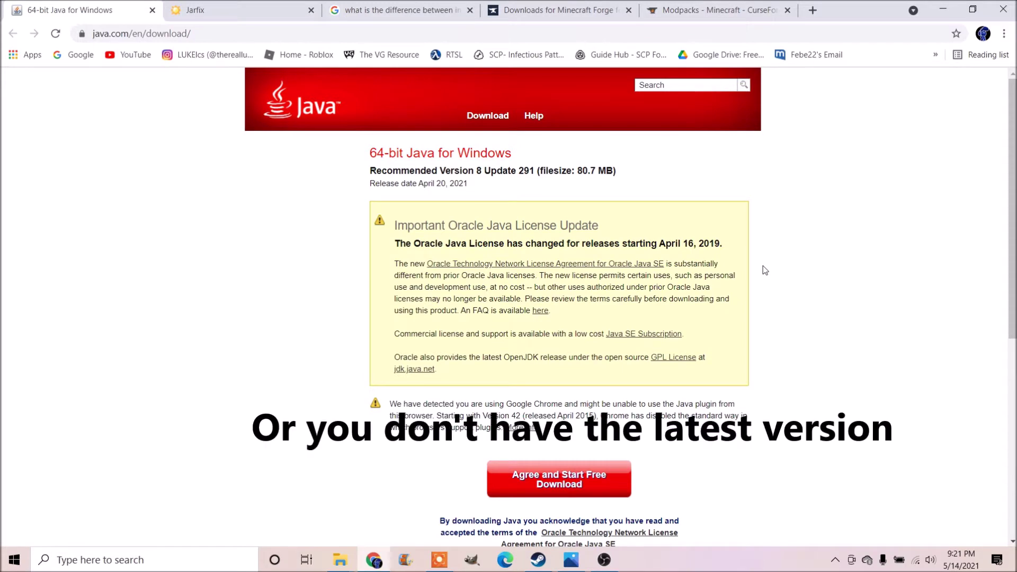
Accept the license and download the 64-bit Java Version 8 Update 291 installer for Windows
scroll(747, 286, down, 6)
scroll(763, 319, up, 4)
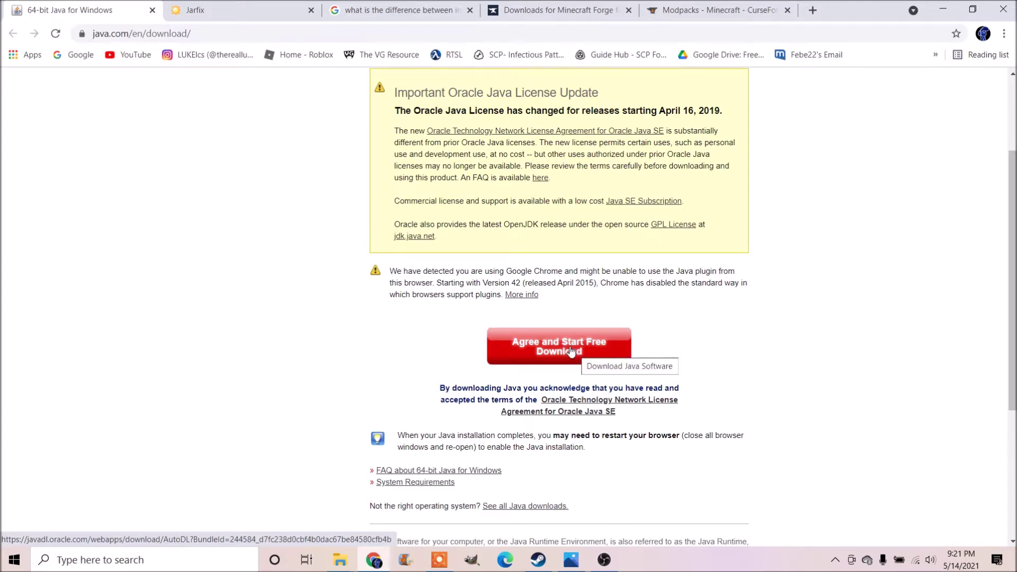
click(570, 352)
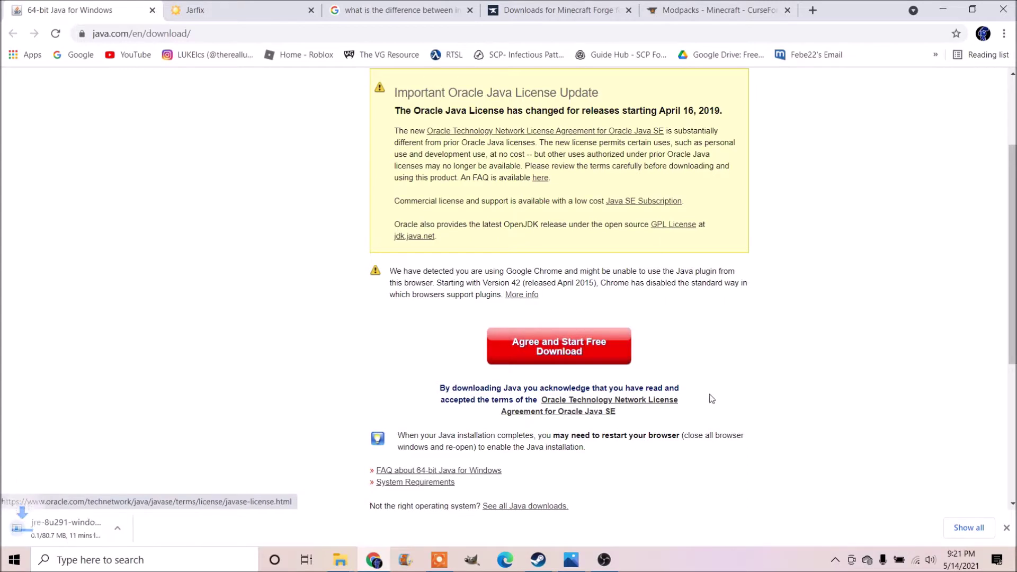
scroll(701, 403, up, 3)
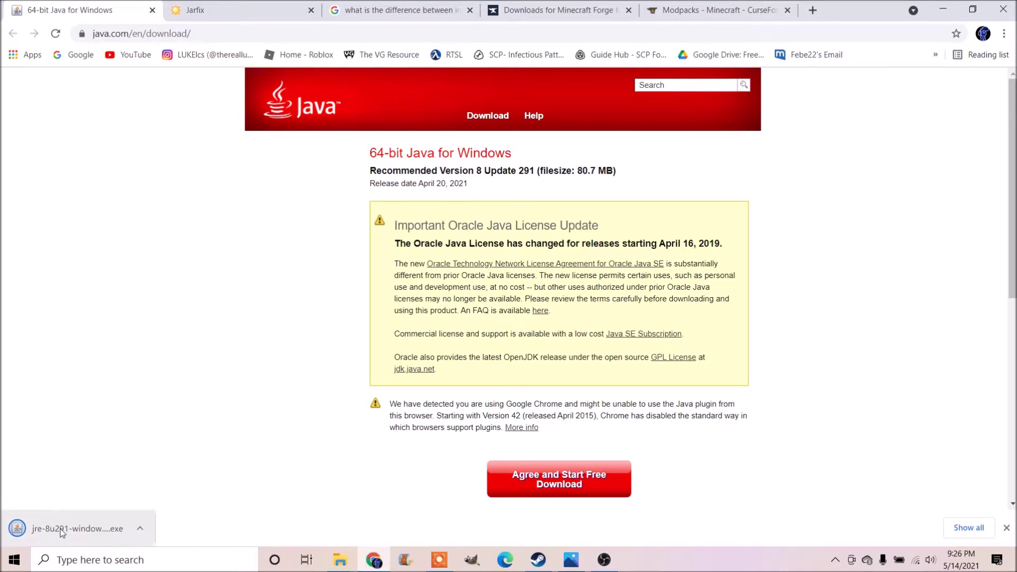
Install Java from the downloaded jre-8u291 installer, uninstall both out-of-date Java 8 Update 281 versions, and close the setup
click(45, 530)
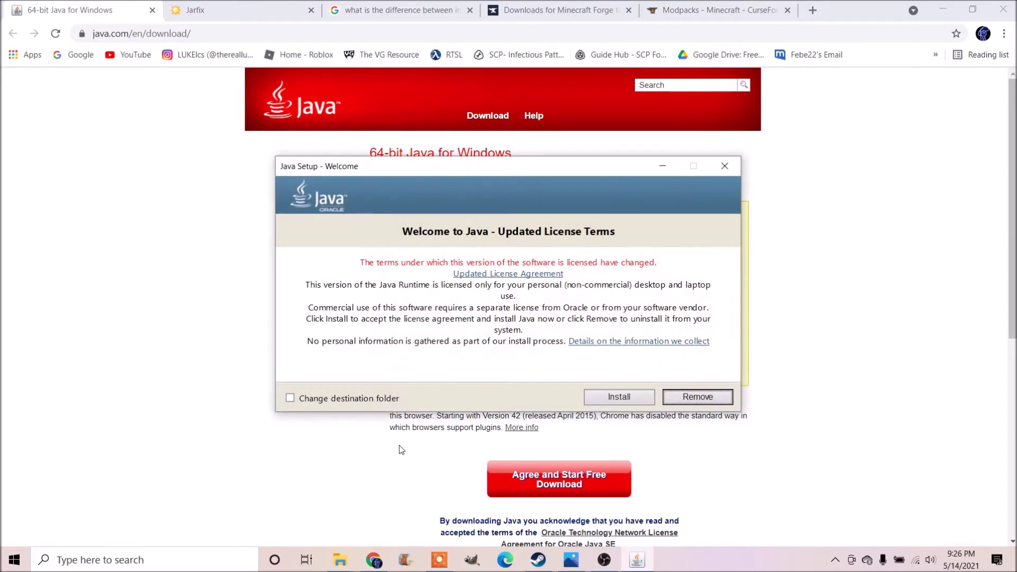
click(630, 399)
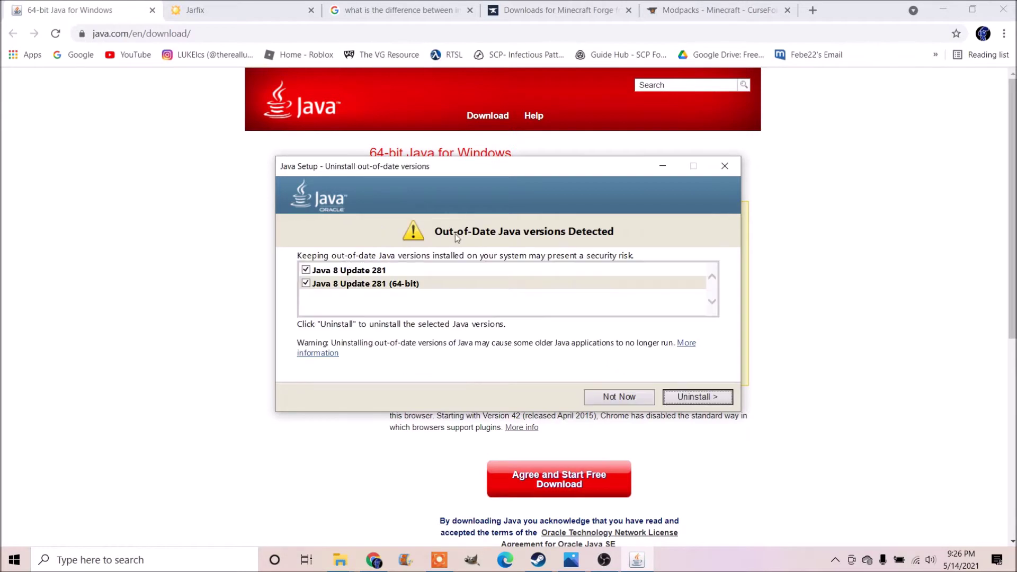
click(689, 400)
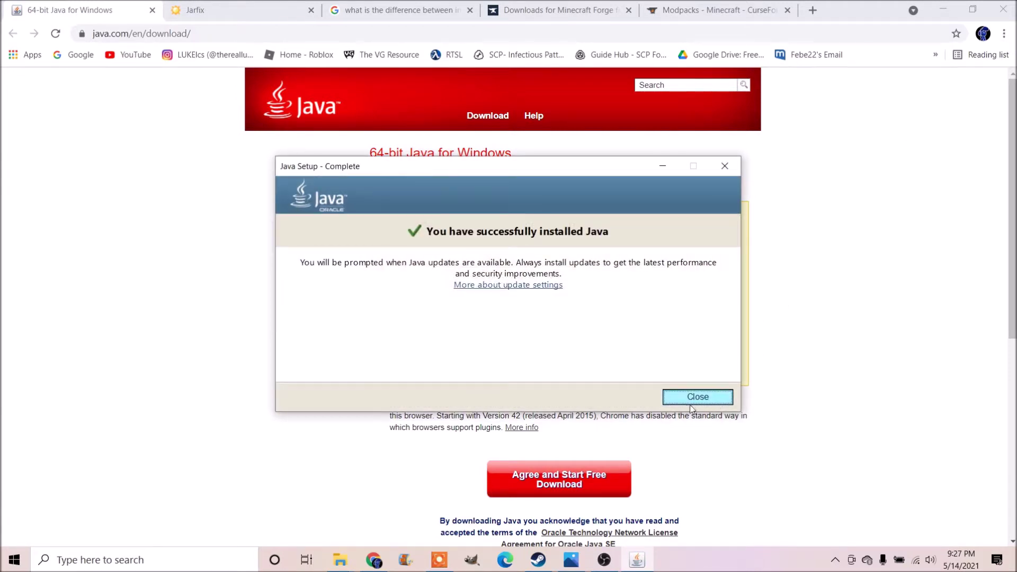
click(693, 401)
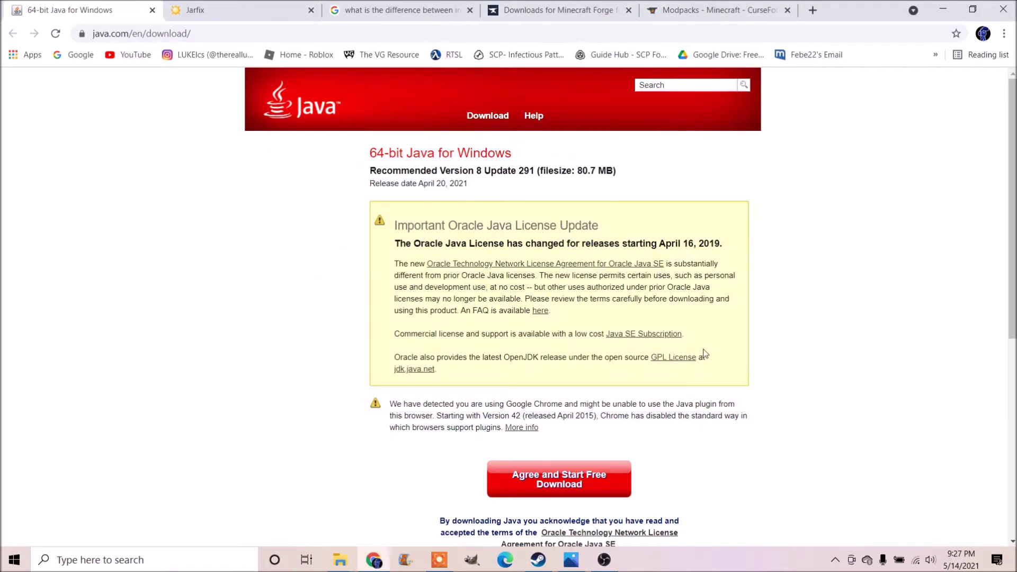
Minimize Chrome and check the Forge installer jar in the Downloads folder
click(942, 10)
mouse_move(340, 560)
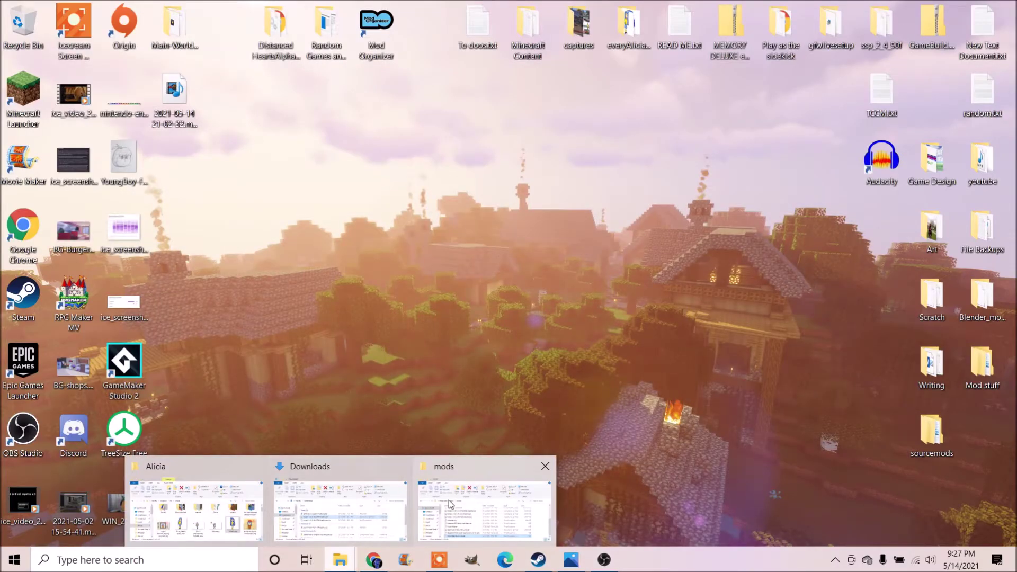
click(345, 513)
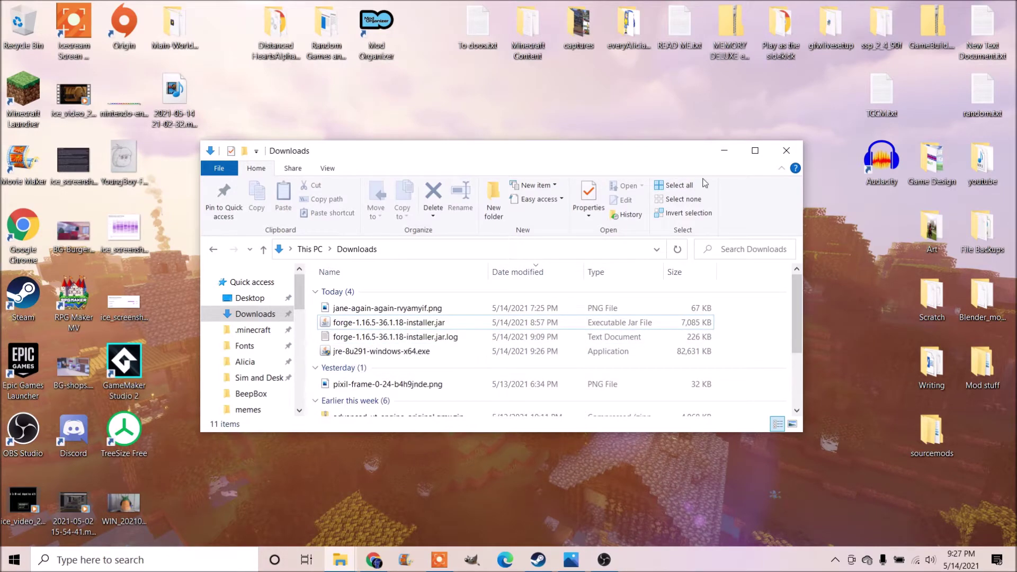
click(724, 150)
Switch to the Jarfix page in Chrome and download jarfix.exe from the author's website
click(374, 560)
click(216, 10)
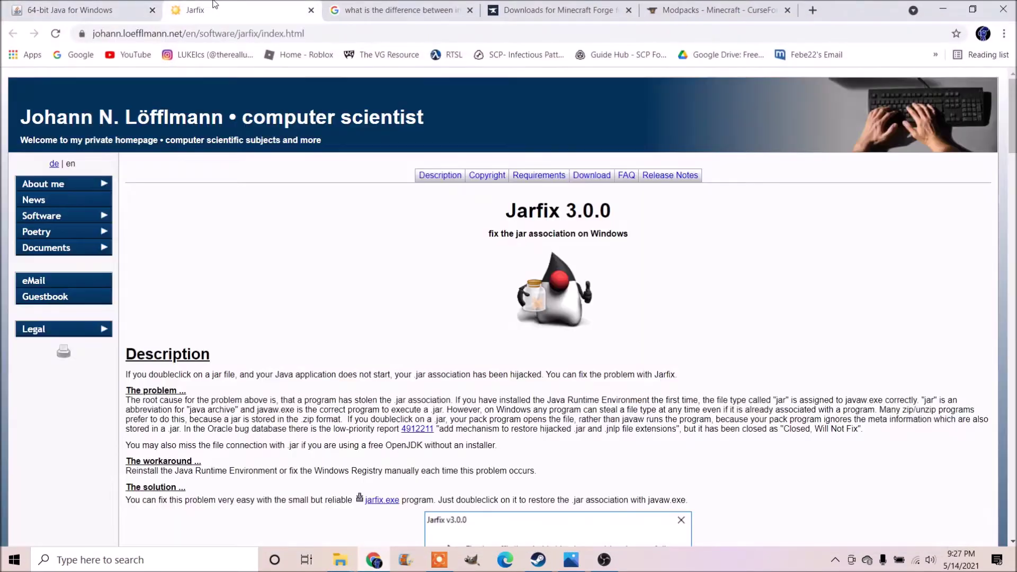
scroll(300, 196, down, 5)
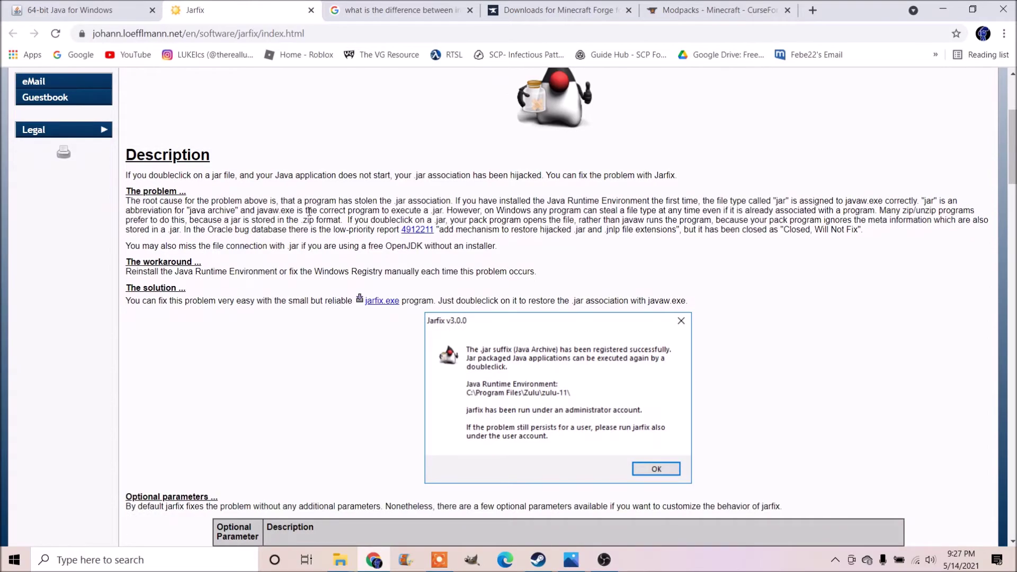
scroll(313, 233, down, 10)
scroll(394, 299, down, 2)
scroll(397, 303, down, 4)
scroll(397, 305, up, 4)
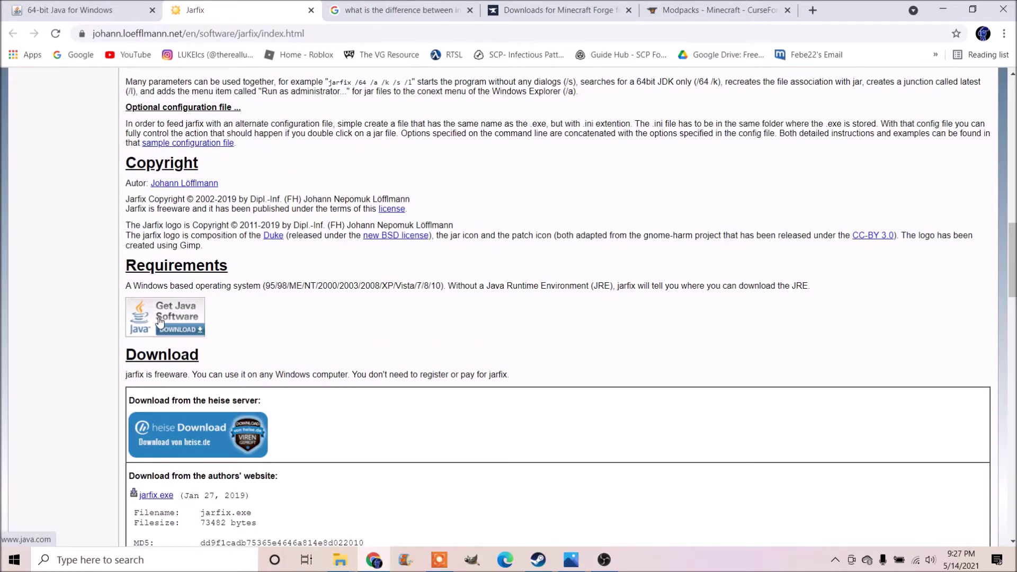
scroll(159, 321, down, 2)
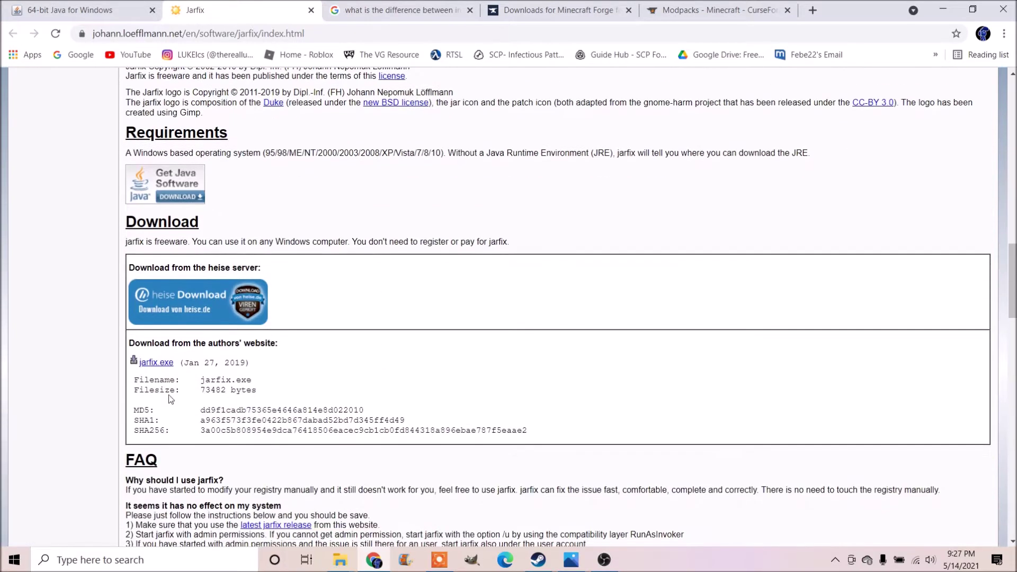
click(157, 366)
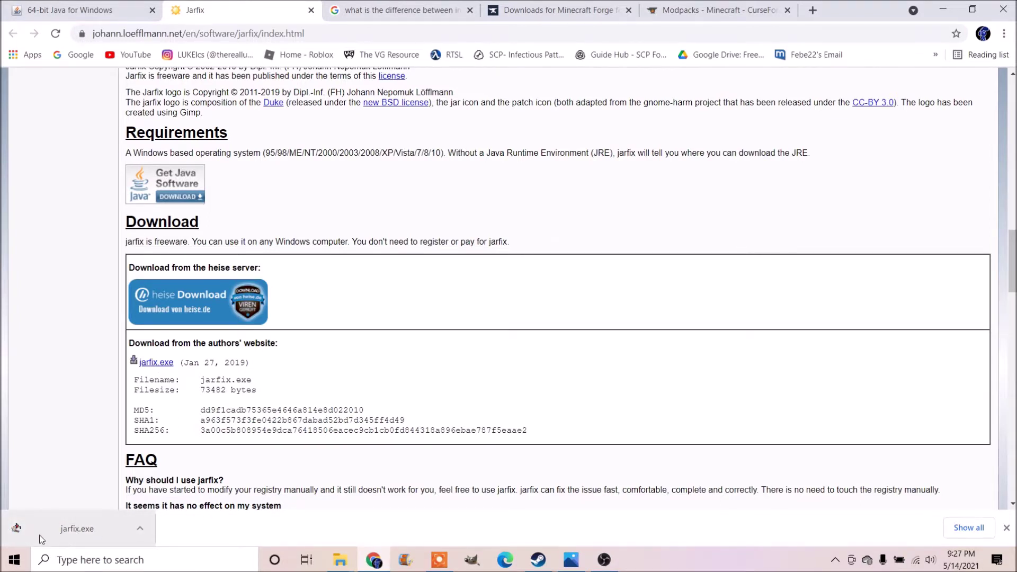
Run jarfix.exe from the Downloads folder, acknowledge its message, and minimize the folder and Chrome windows
mouse_move(349, 569)
click(341, 508)
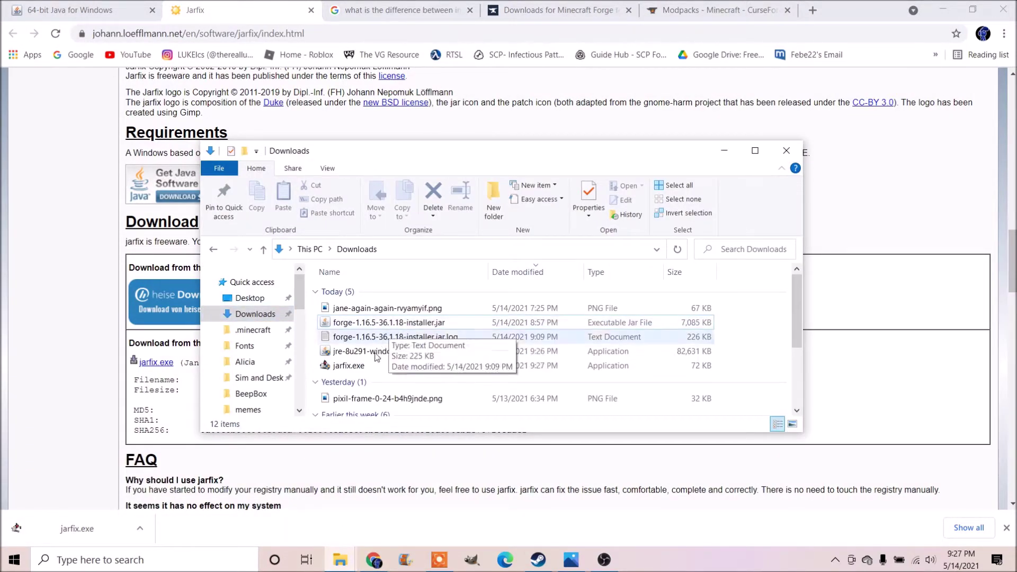
double_click(371, 369)
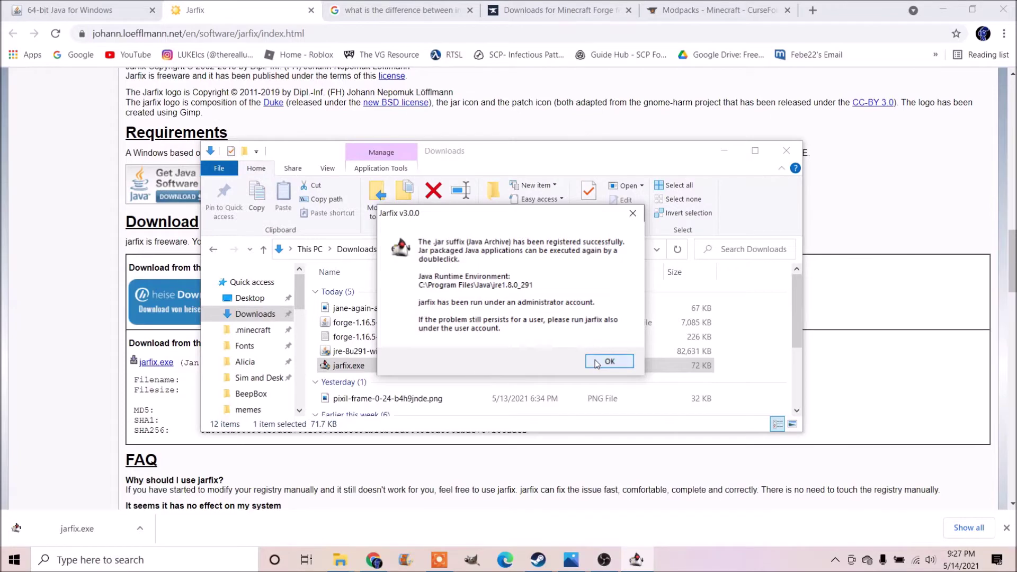
click(595, 362)
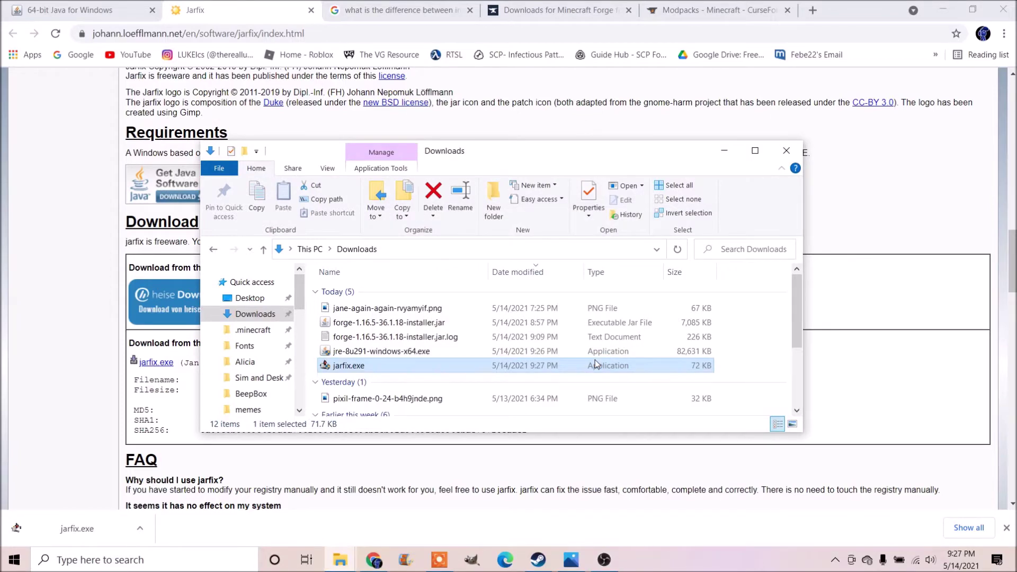
click(724, 151)
click(943, 10)
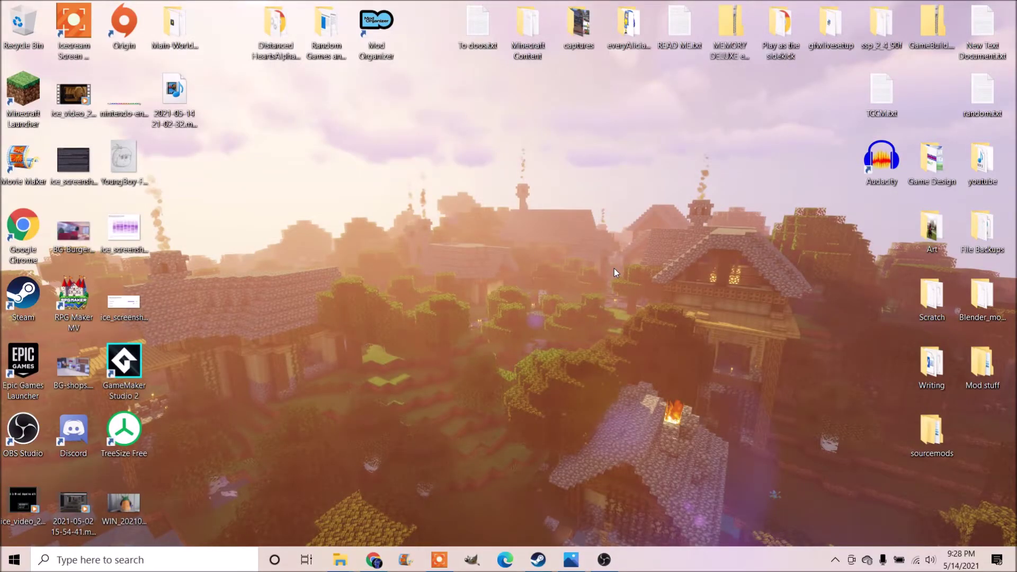
Bring back and dismiss the Jarfix v3.0.0 message, close the folder window, and minimize Chrome
key(alt+Tab)
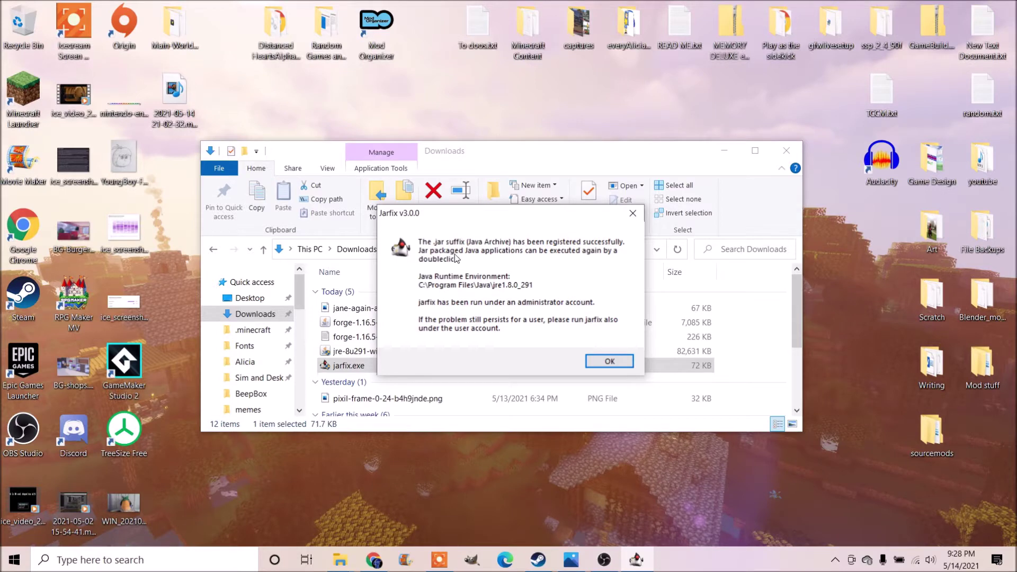
click(607, 364)
key(alt+F4)
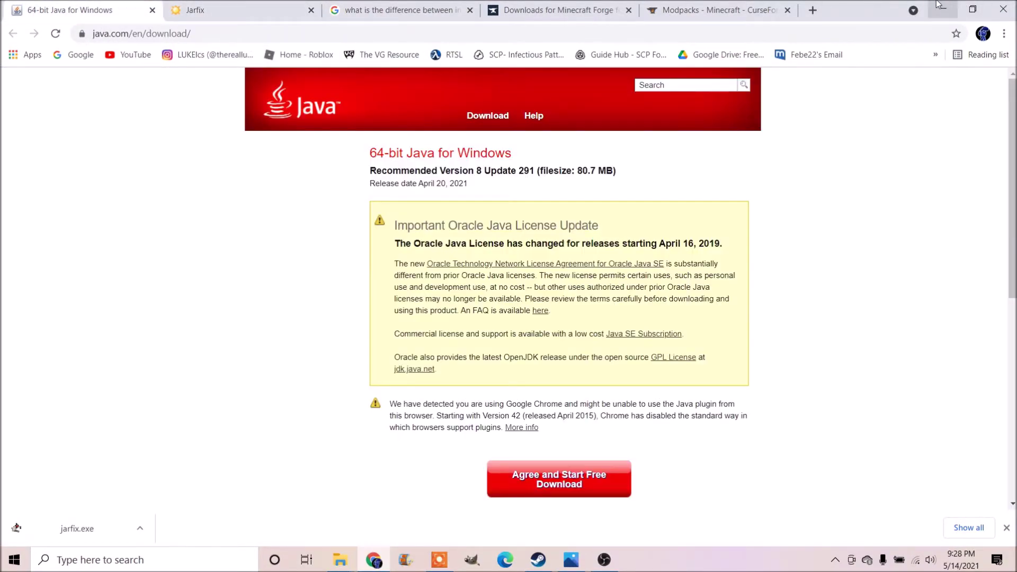
click(942, 9)
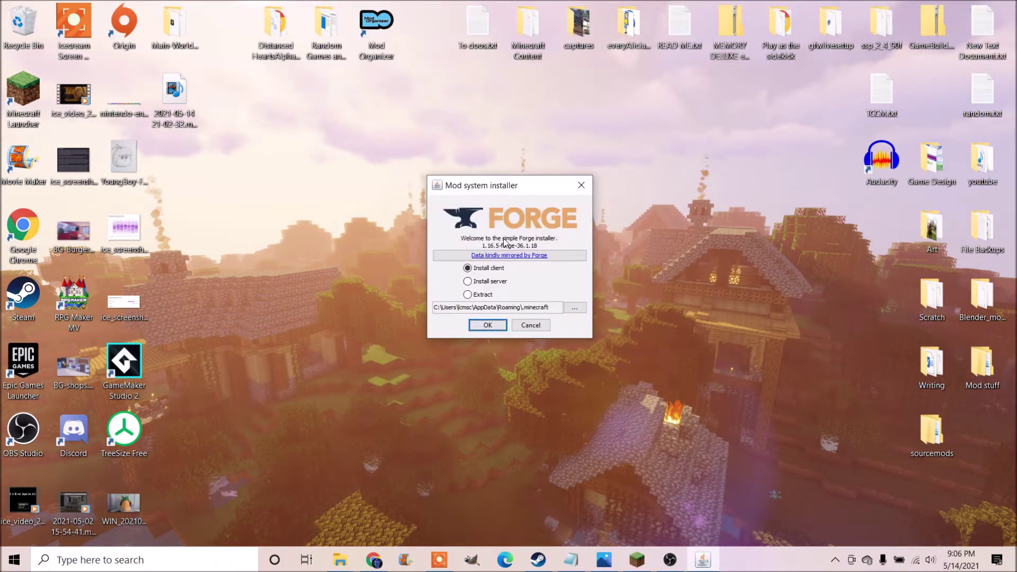
Try the Extract, Install client and Install server options in the Forge installer
click(469, 295)
click(467, 268)
click(477, 281)
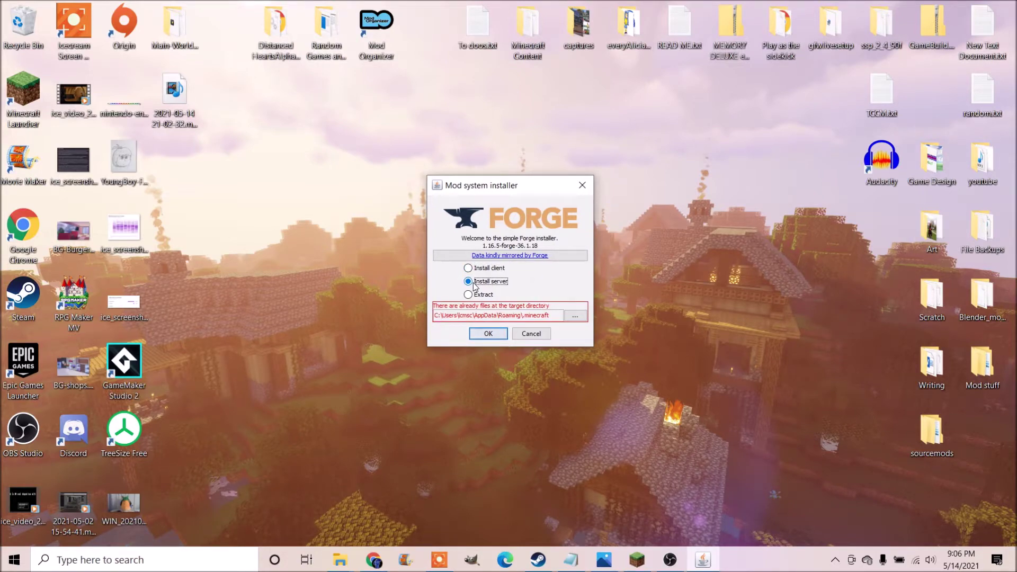
Open Google in Chrome and enter a search beginning with "what is the difference"
click(375, 559)
click(495, 10)
click(77, 55)
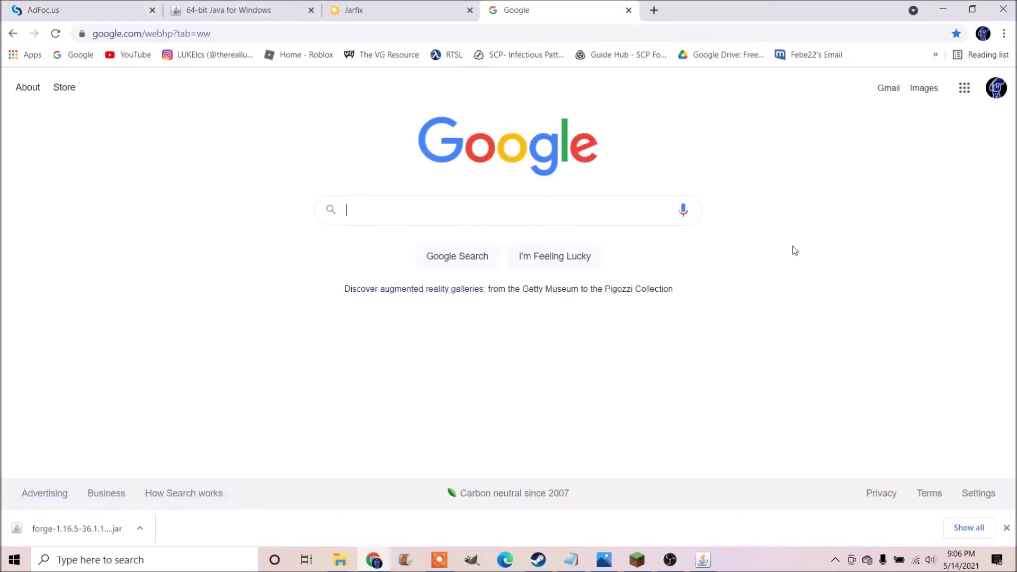
text(what is the differ)
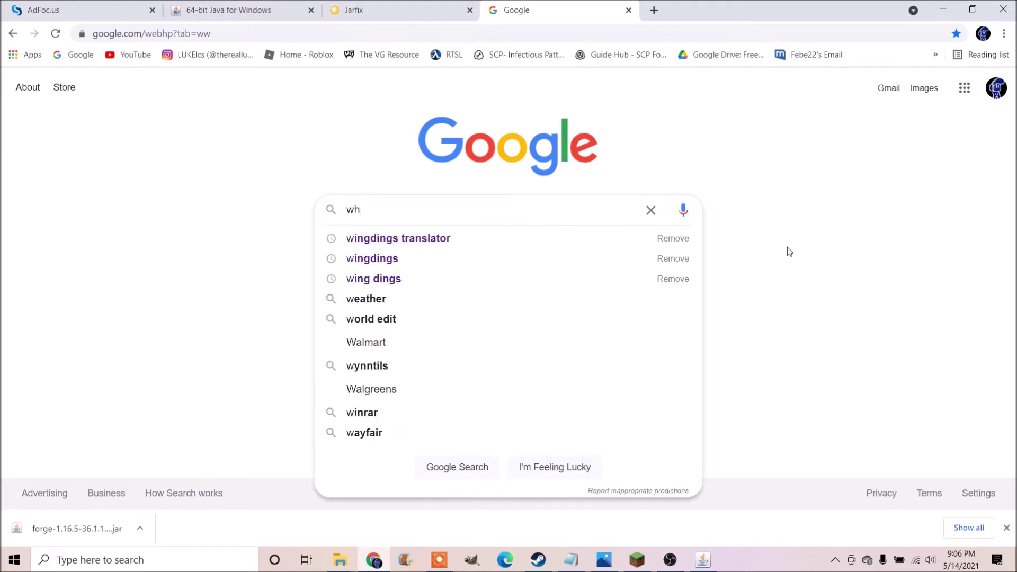
text(ence)
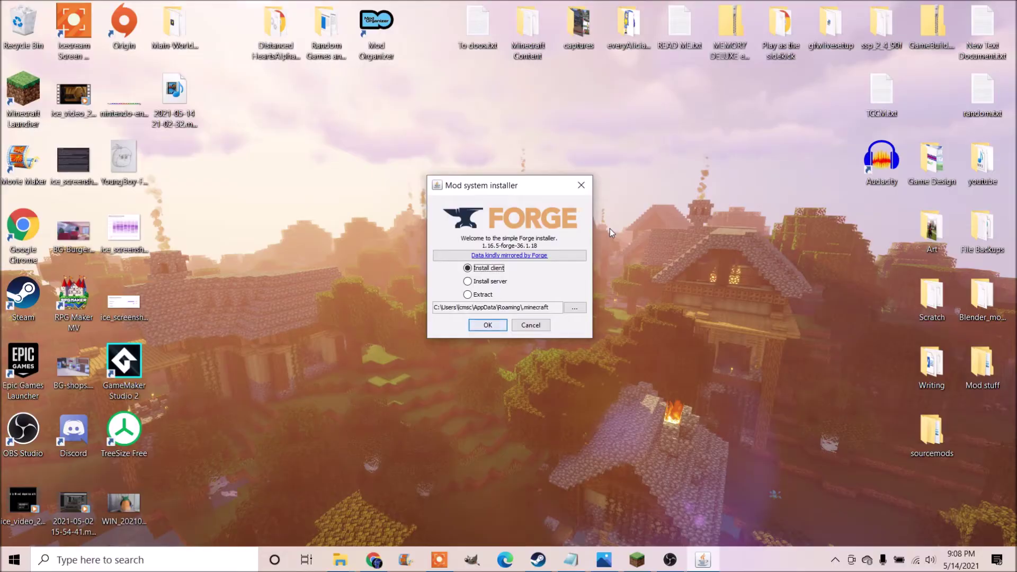
Install the Forge 1.16.5-36.1.18 client into the .minecraft folder with the Install client option and acknowledge the completion message
click(468, 282)
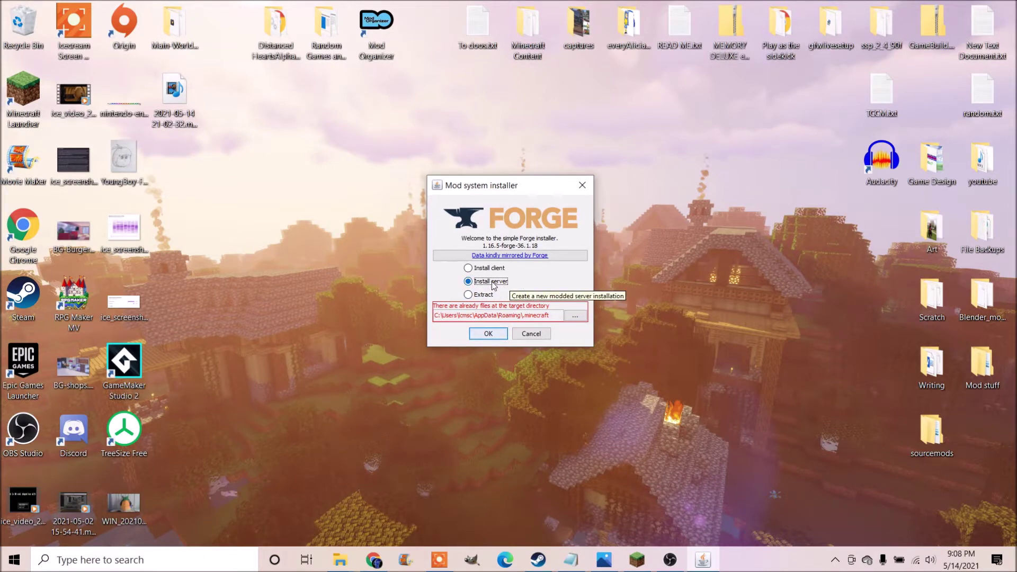
click(483, 268)
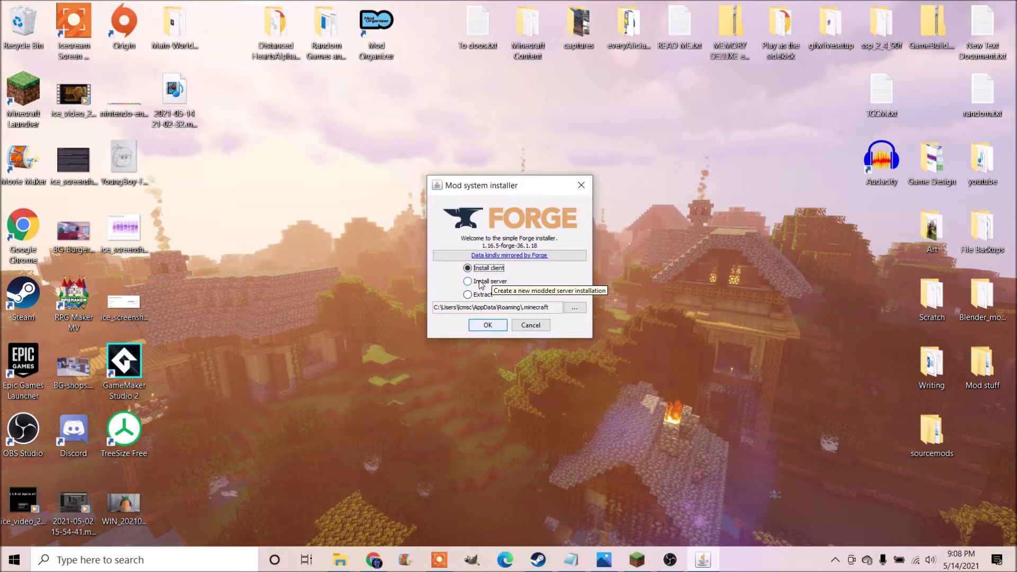
click(481, 284)
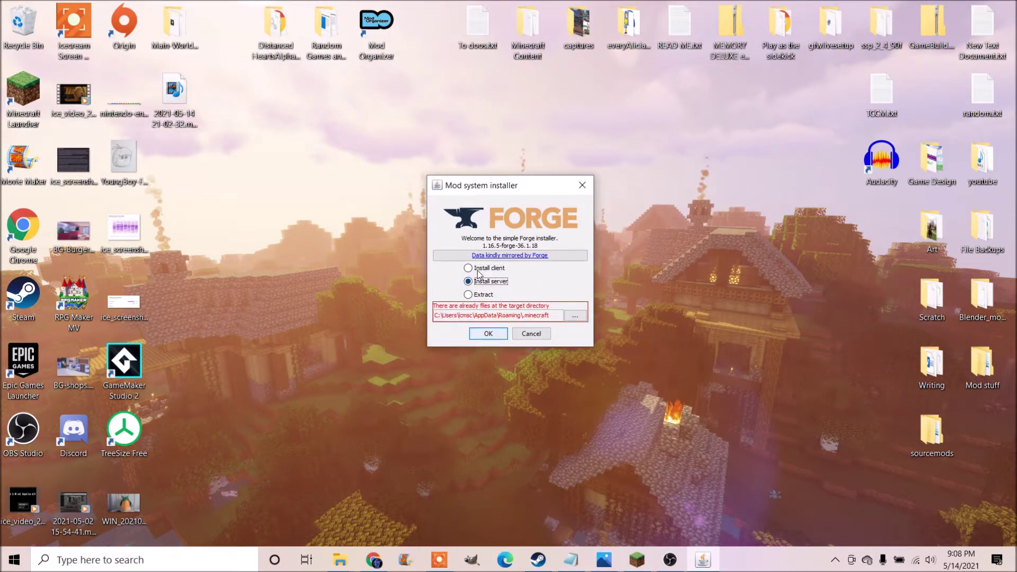
click(477, 269)
click(490, 327)
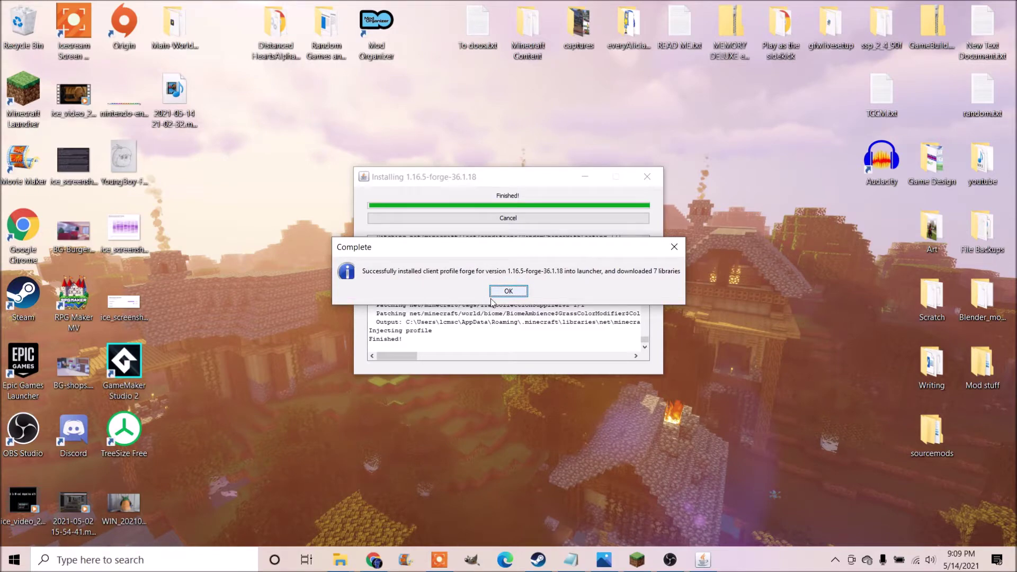
click(506, 293)
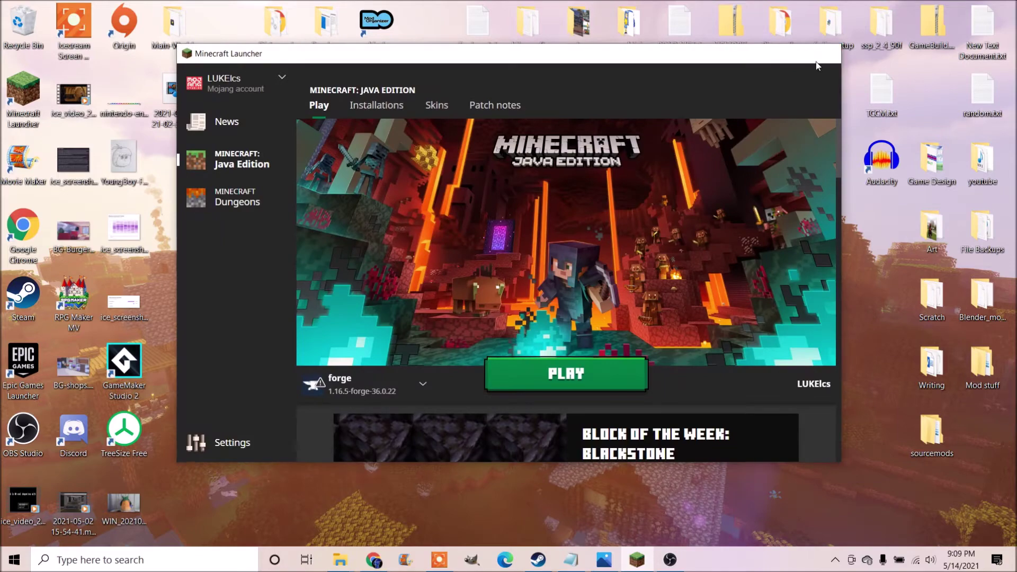
Restart the Minecraft Launcher and empty the Recycle Bin, permanently deleting the Forge installer jar
click(810, 49)
click(23, 93)
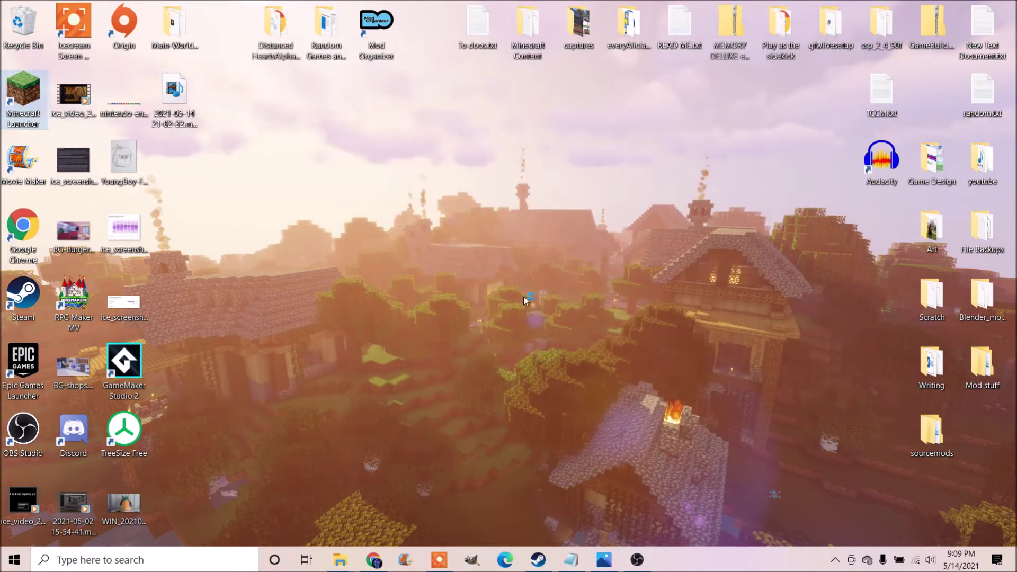
click(22, 21)
right_click(32, 10)
click(52, 35)
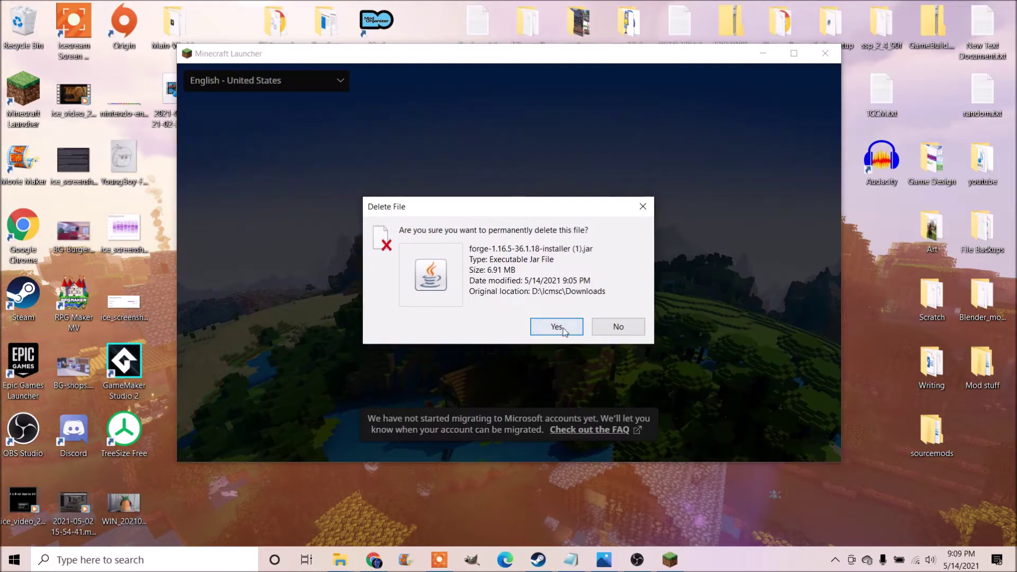
click(562, 325)
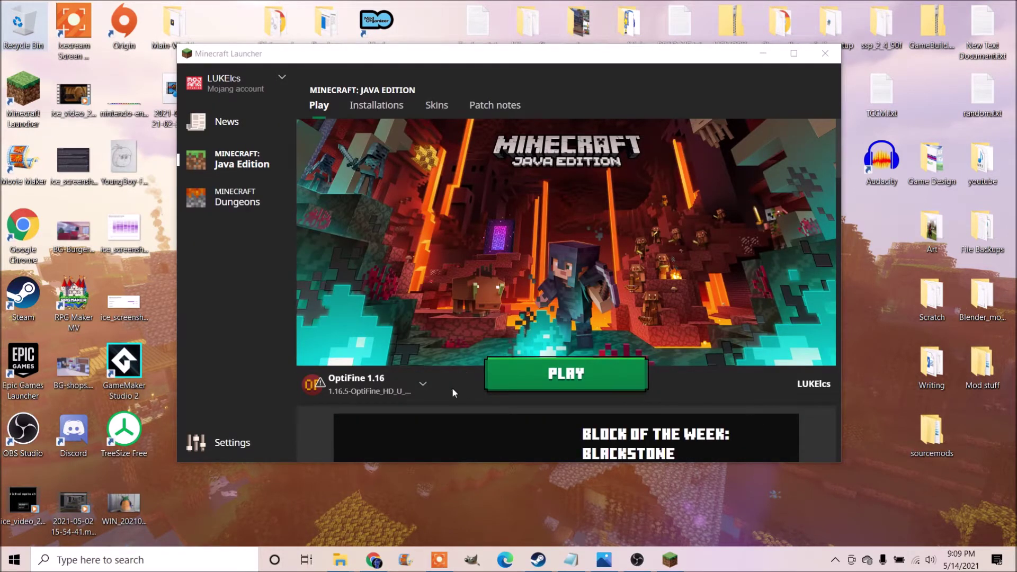
Look through the Java Edition version selector and the installations list for the new forge entry
click(411, 384)
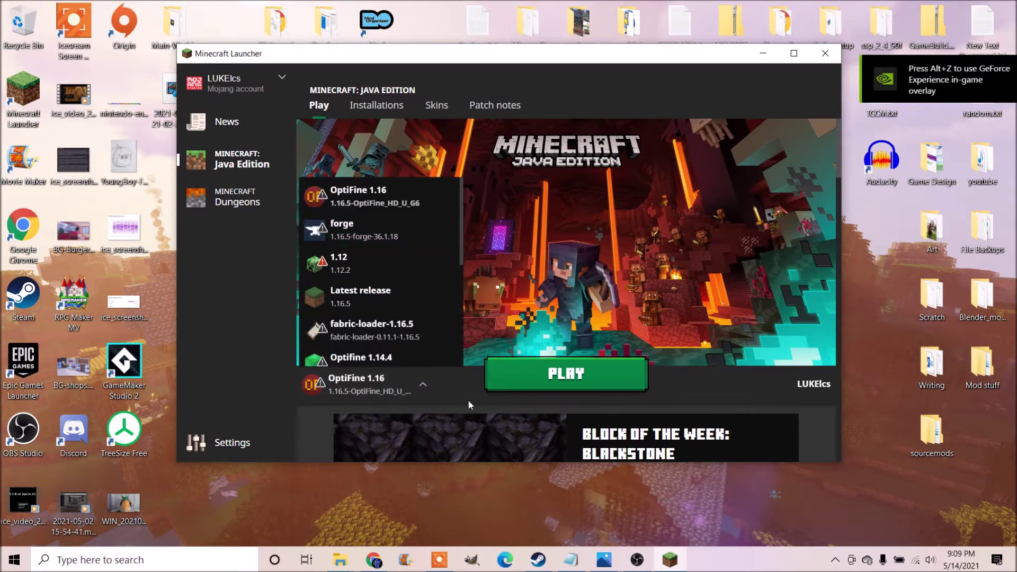
scroll(430, 345, down, 5)
click(464, 378)
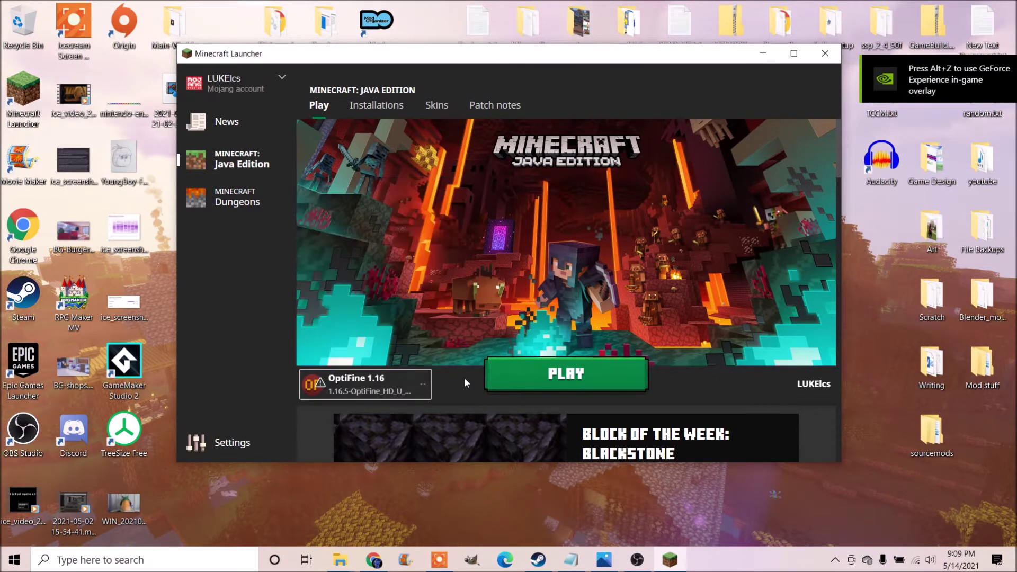
click(360, 105)
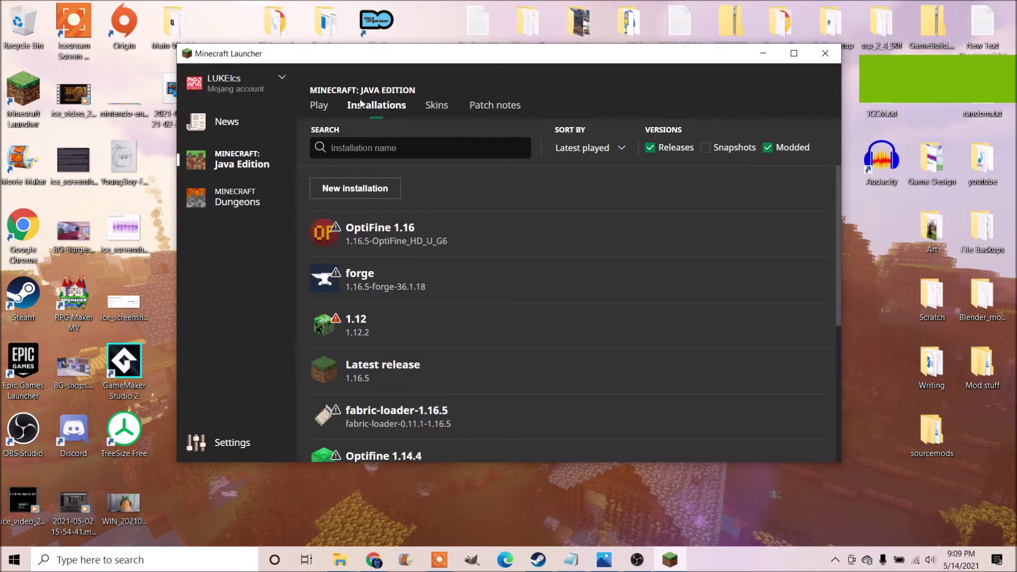
scroll(456, 302, down, 3)
scroll(456, 302, up, 5)
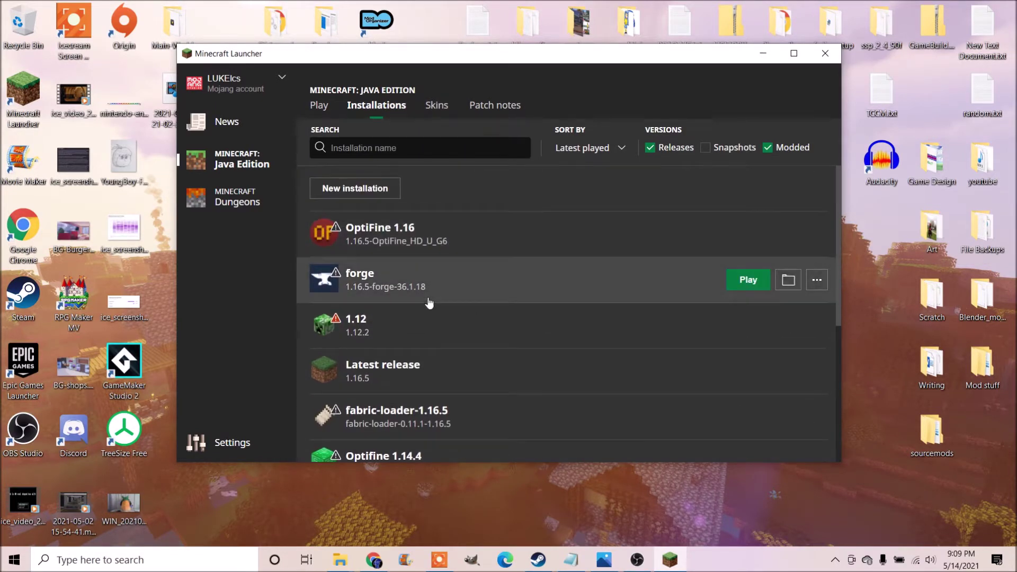
scroll(448, 221, down, 5)
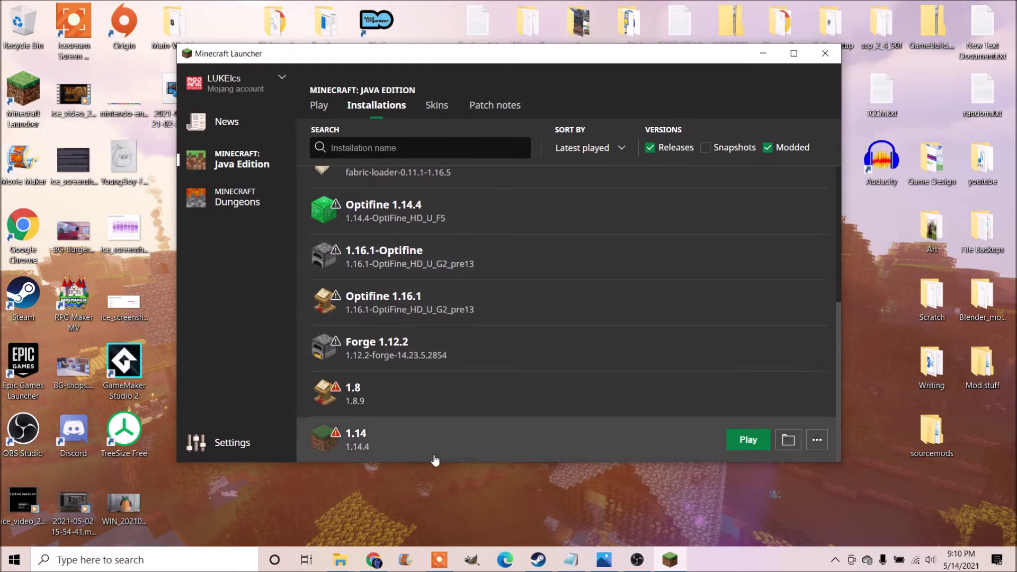
scroll(447, 442, up, 4)
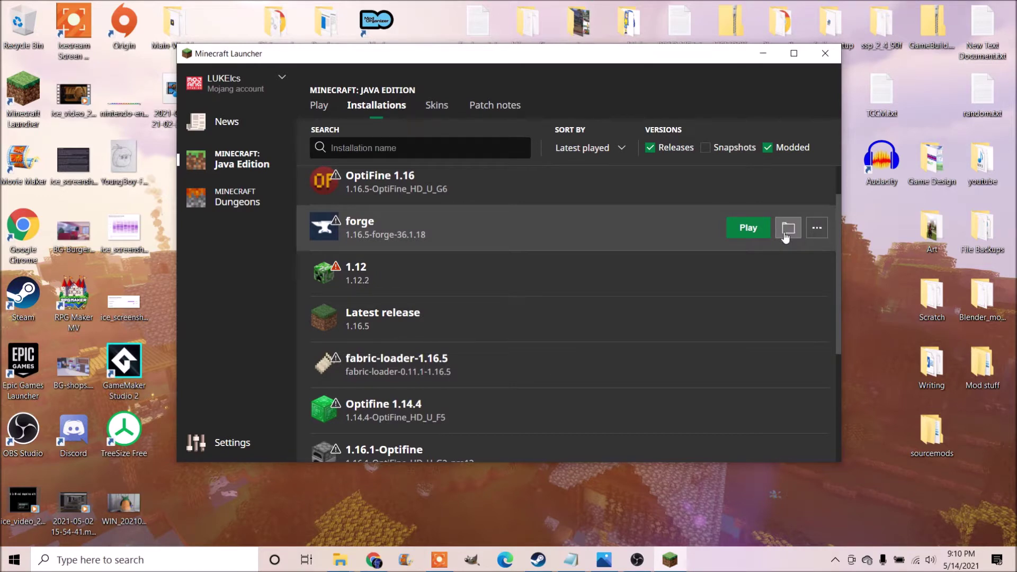
click(321, 108)
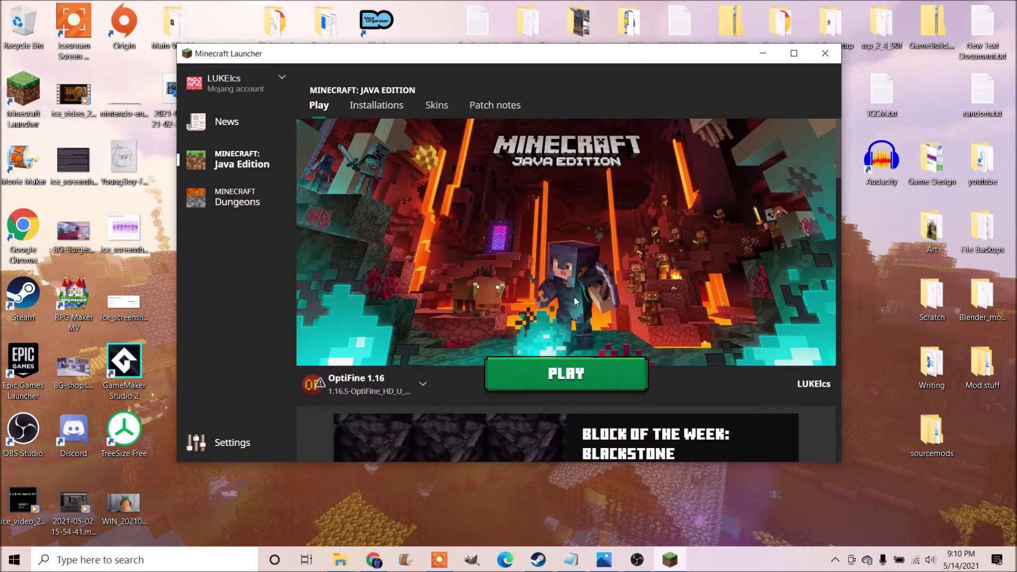
Open the forge installation for editing and choose release 1.16.5-forge-36.1.18 as its version
click(388, 109)
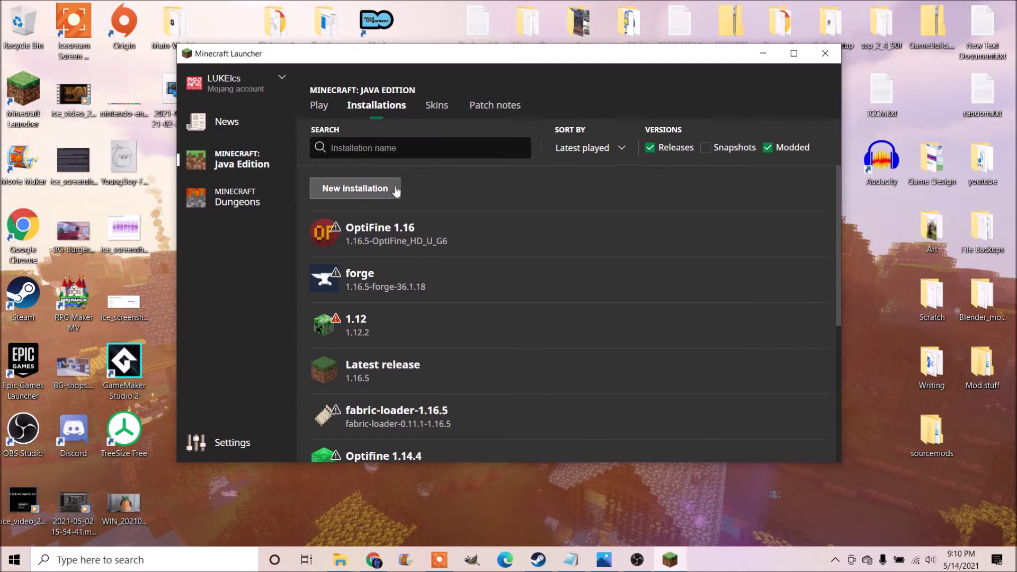
click(446, 276)
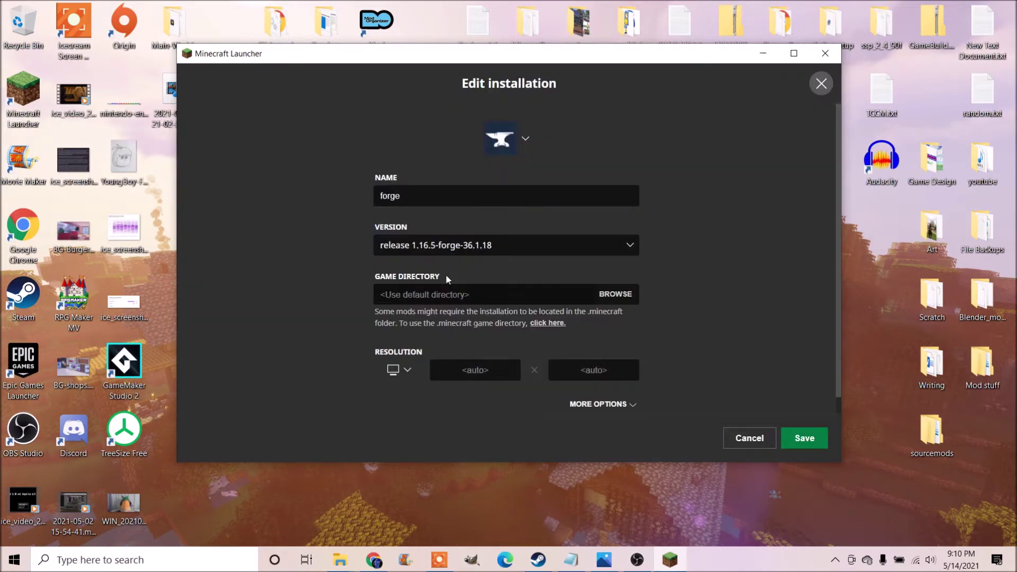
click(622, 244)
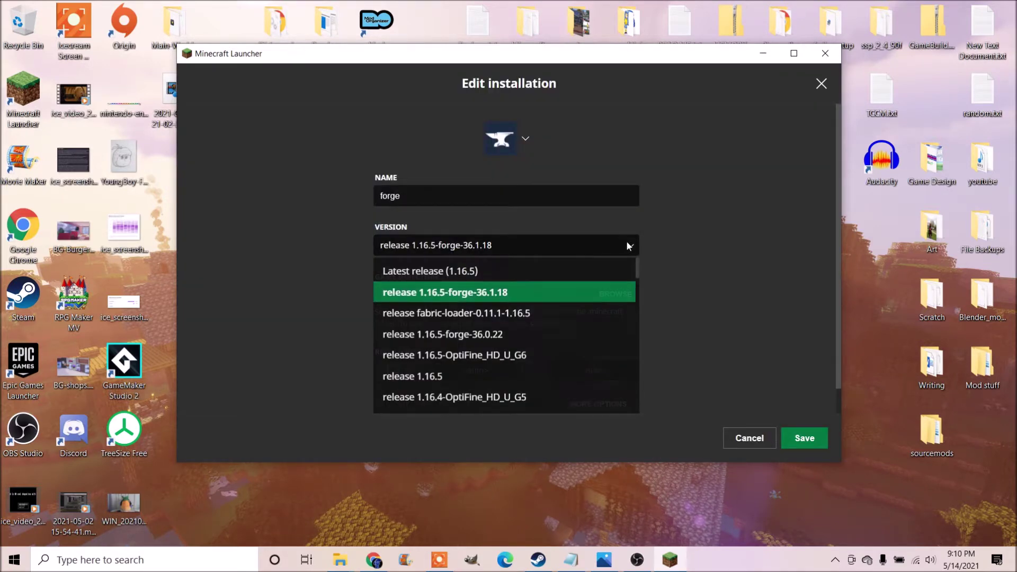
click(443, 292)
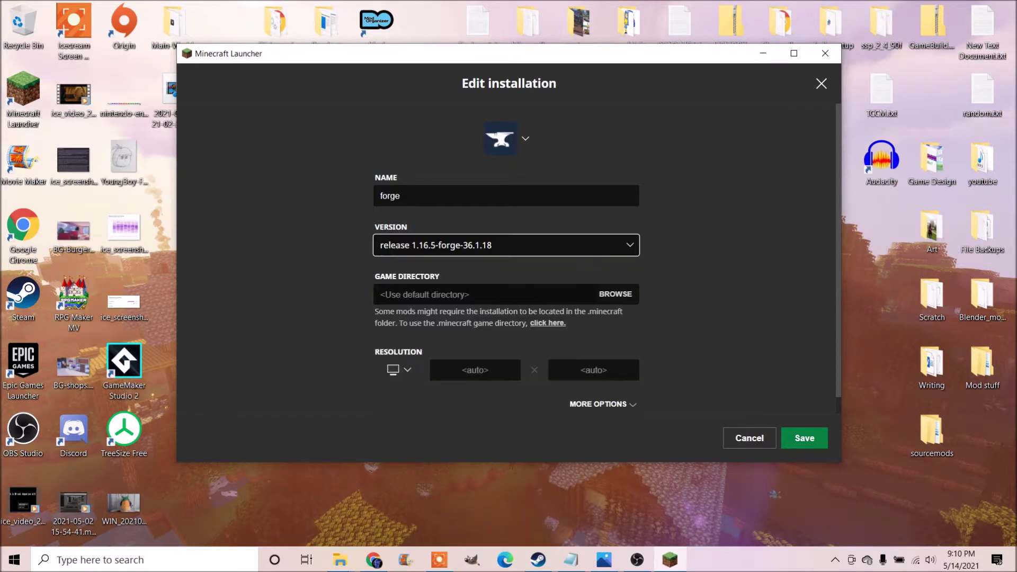
click(604, 250)
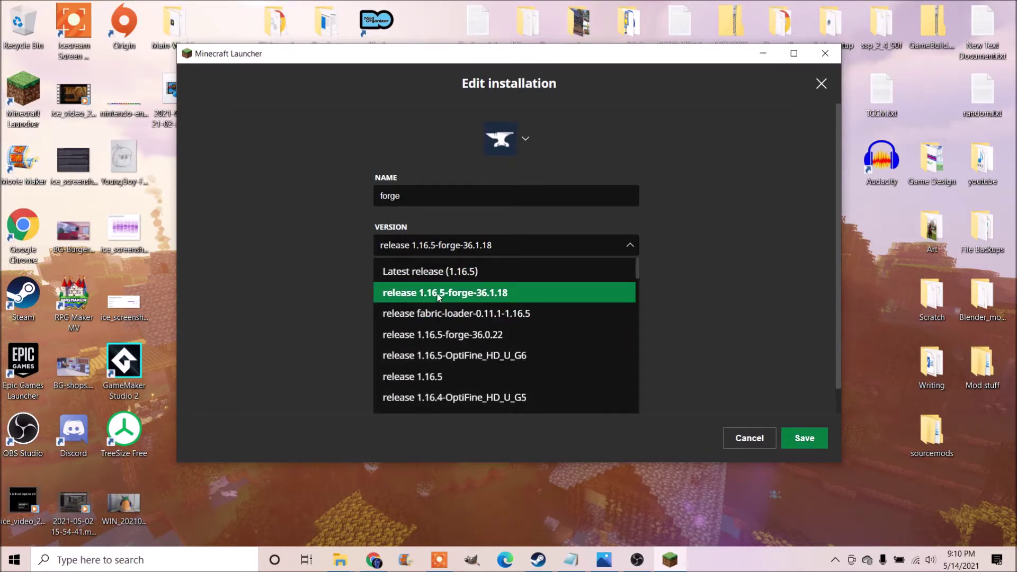
Rename the installation to "forge 1.16.5"
click(612, 199)
text(1.16.5)
click(707, 201)
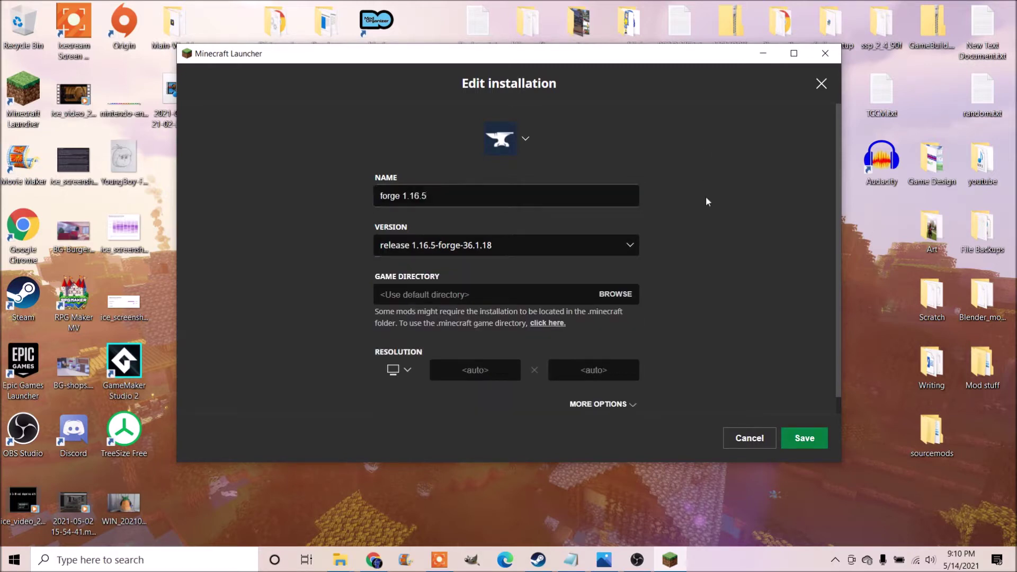
drag(437, 197, 369, 204)
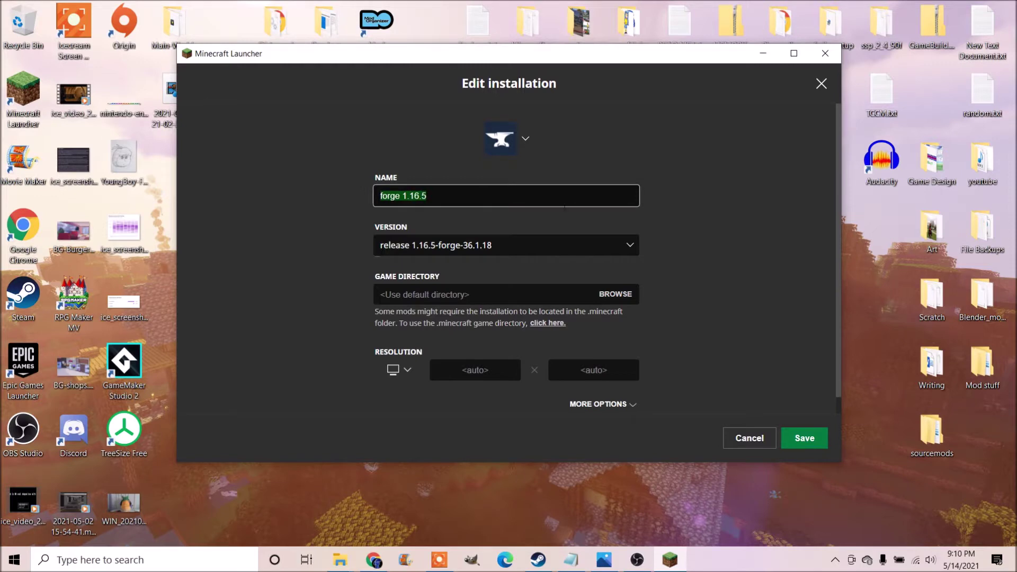
Browse the block icons offered for the forge 1.16.5 installation, keeping the anvil icon
click(526, 138)
scroll(583, 257, down, 3)
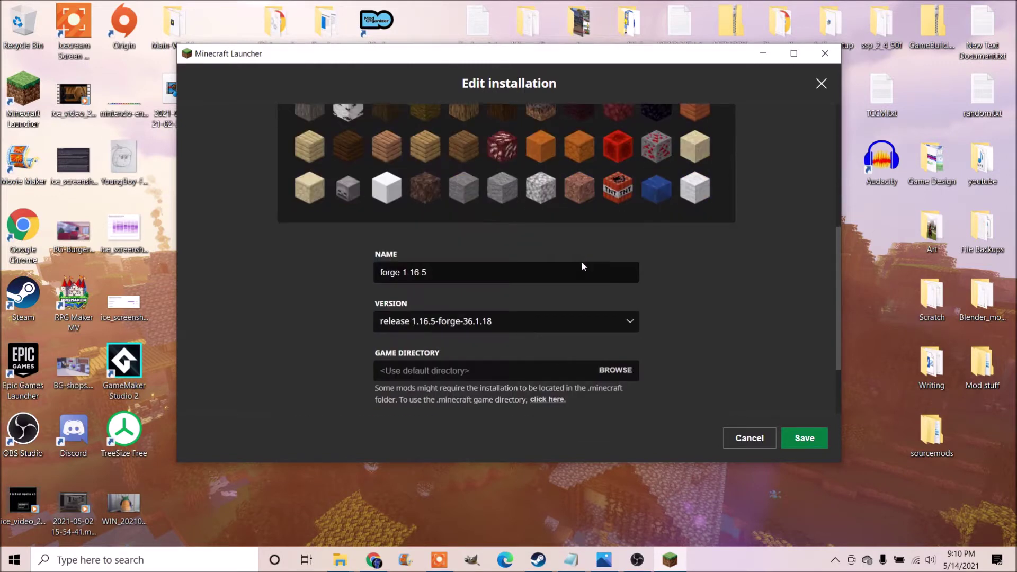
scroll(583, 257, up, 5)
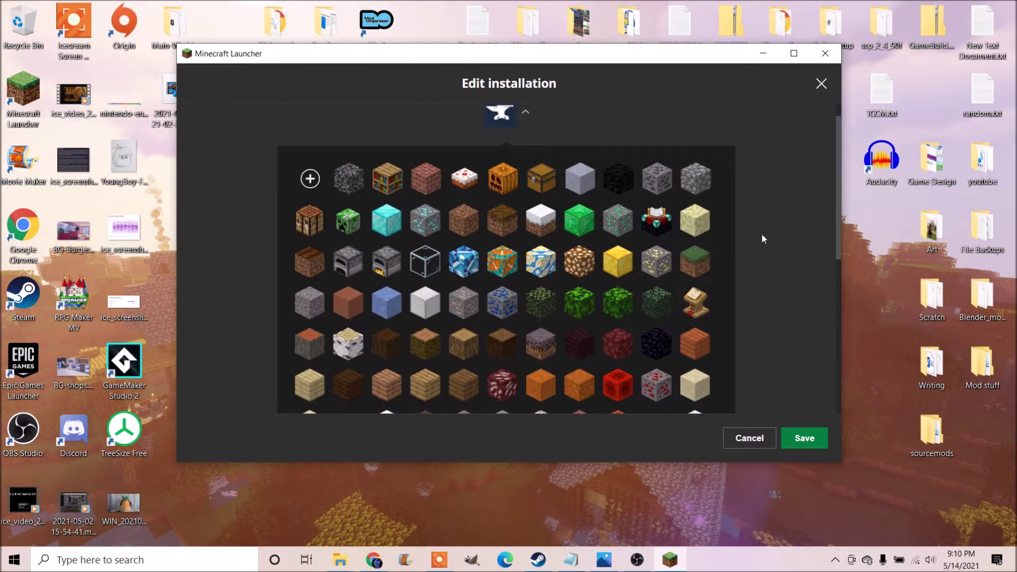
scroll(741, 249, up, 1)
click(526, 138)
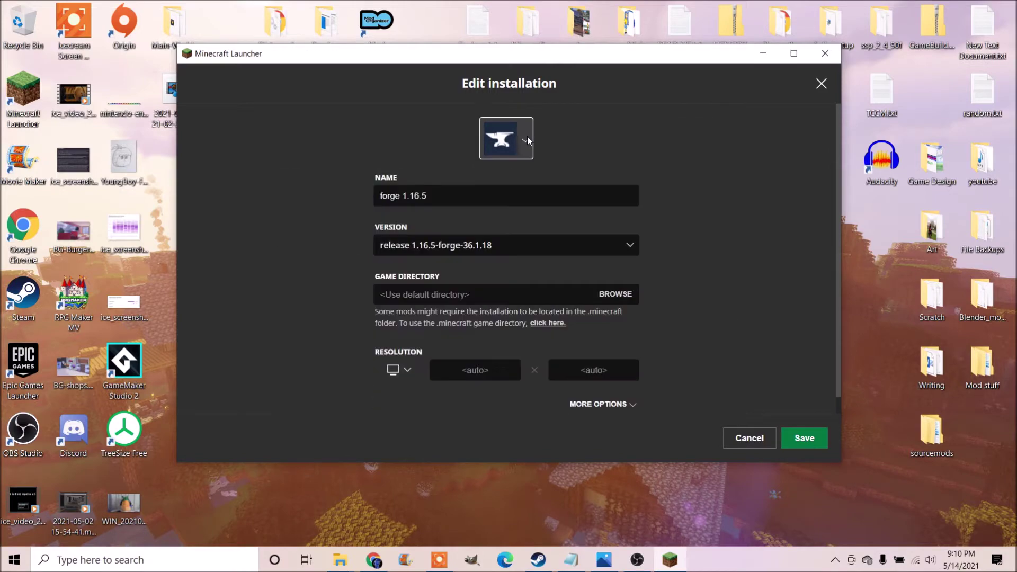
click(526, 138)
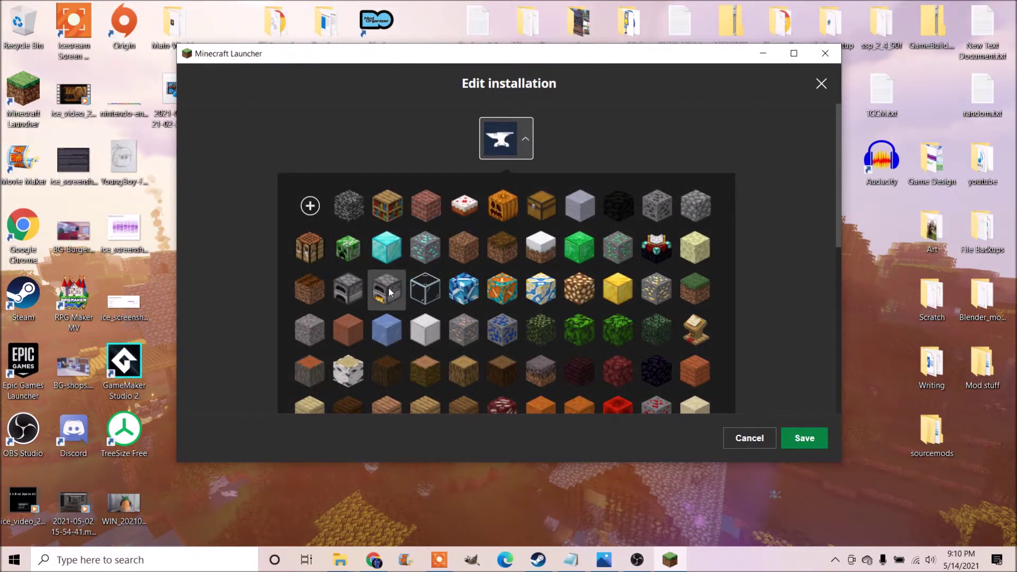
scroll(562, 339, down, 3)
scroll(582, 318, up, 3)
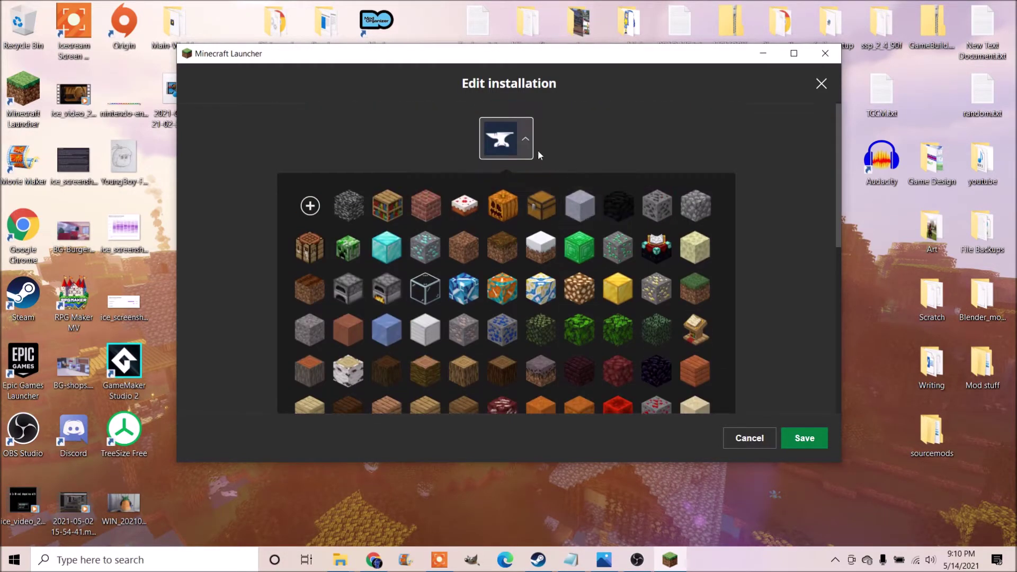
click(526, 140)
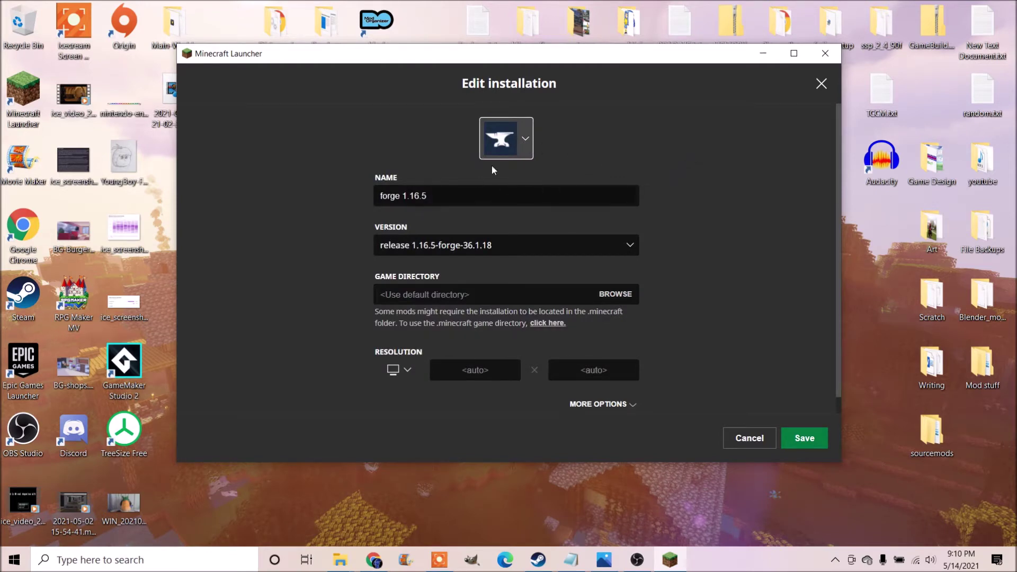
click(526, 139)
click(526, 139)
click(525, 142)
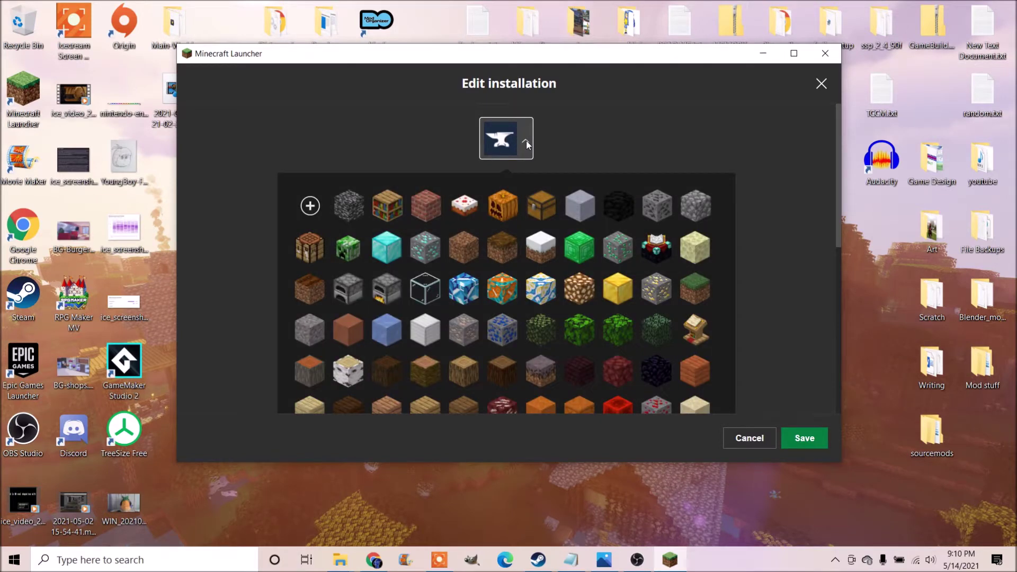
click(526, 141)
scroll(672, 232, down, 1)
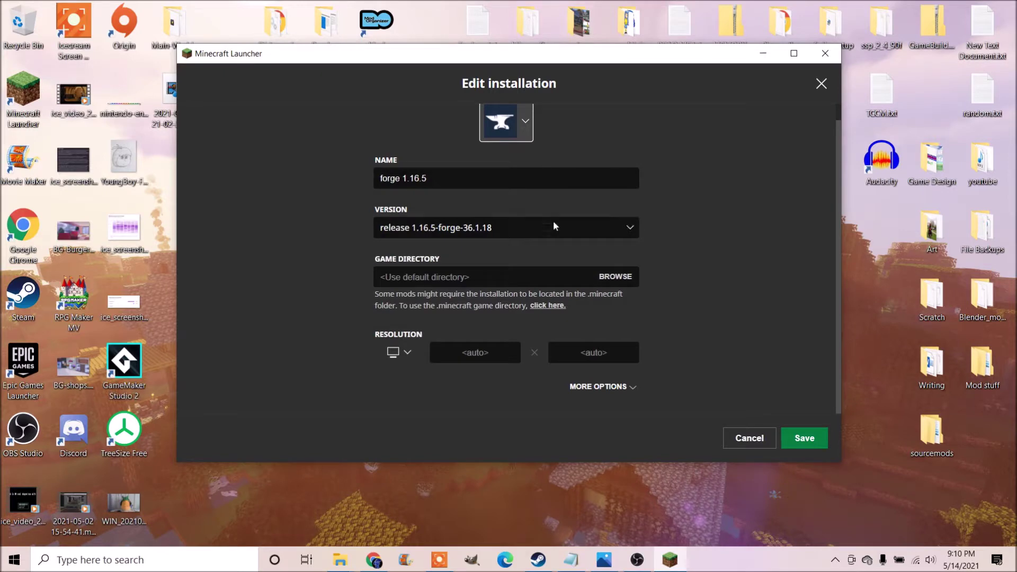
Save the edited installation and select forge 1.16.5 as the version to play
click(804, 438)
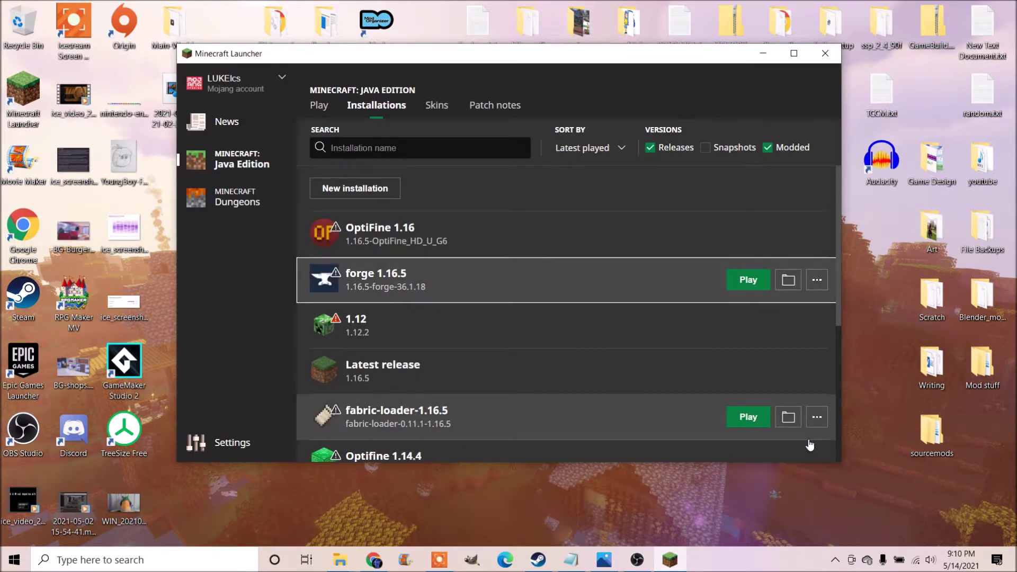
click(320, 105)
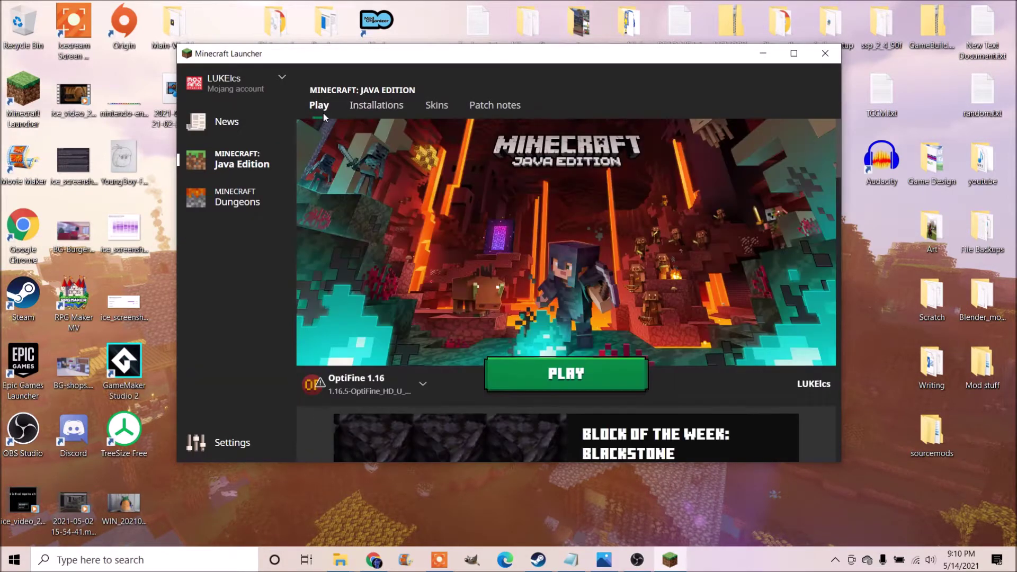
click(422, 382)
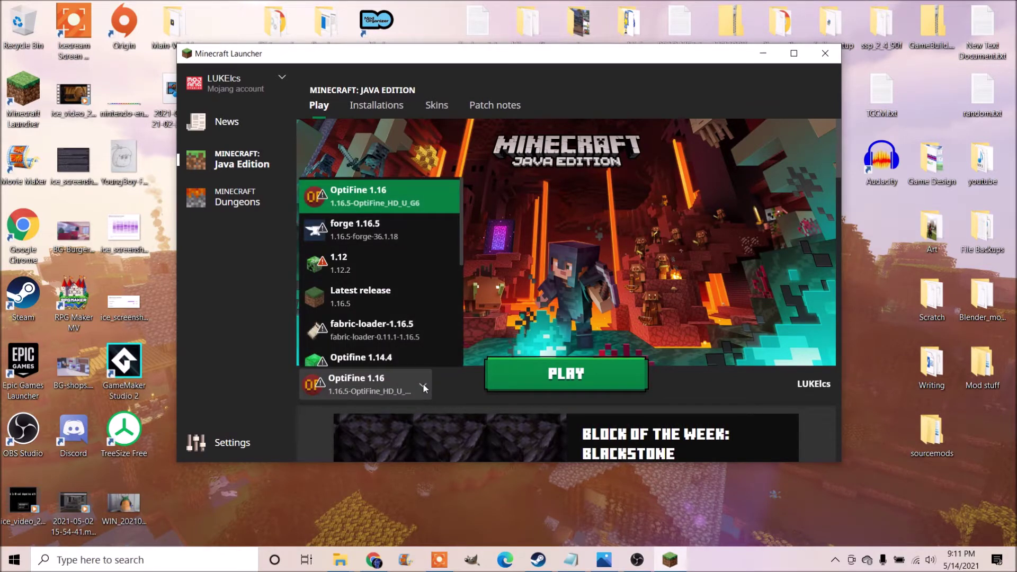
click(356, 231)
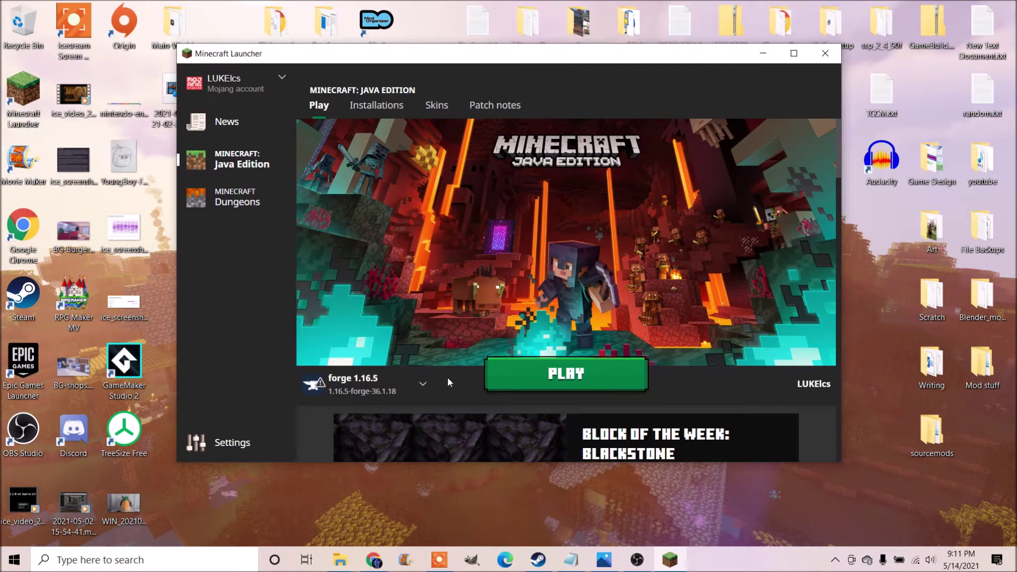
click(416, 384)
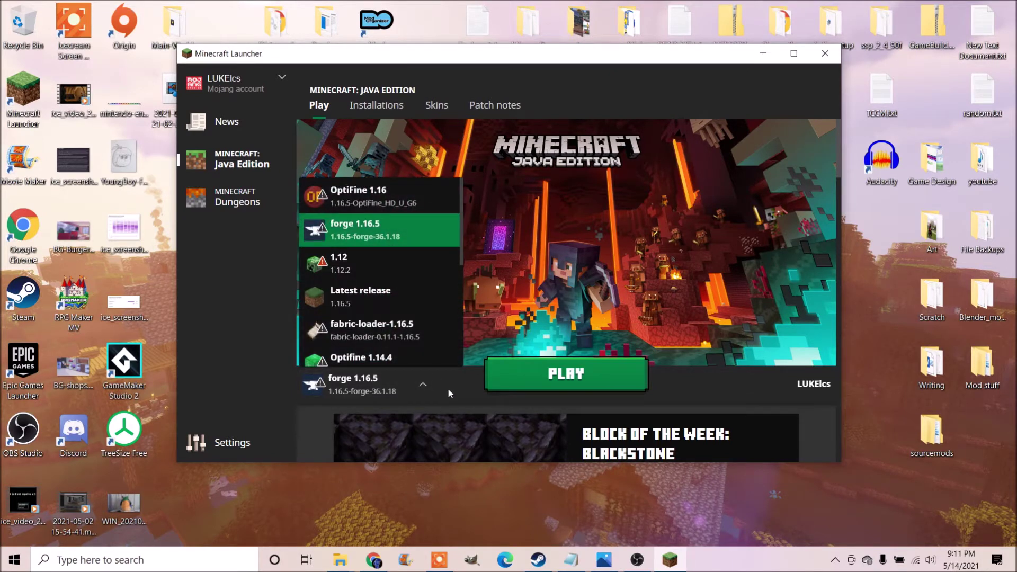
Look through the list of installations available to play, leaving Latest release selected
click(448, 390)
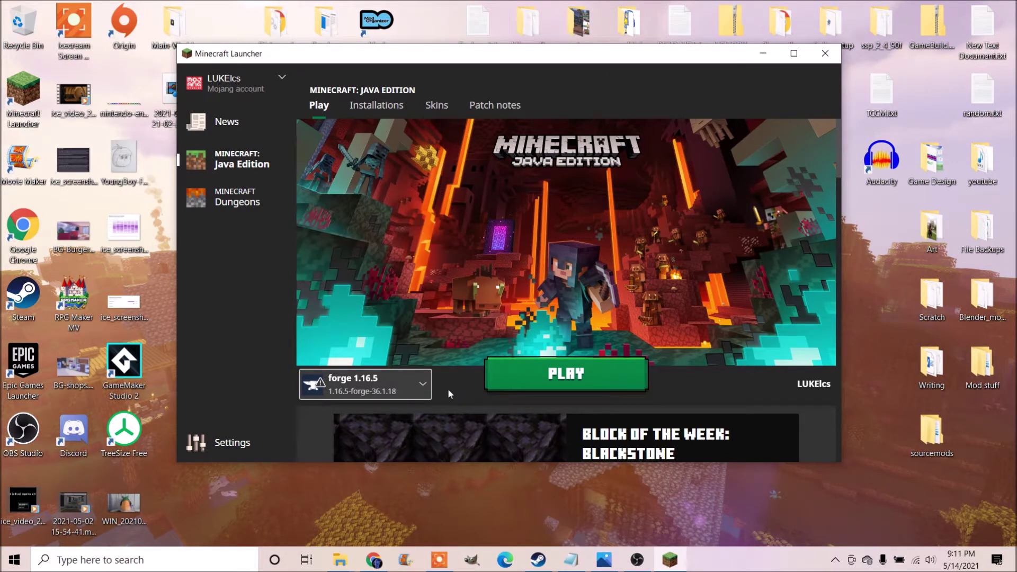
click(418, 382)
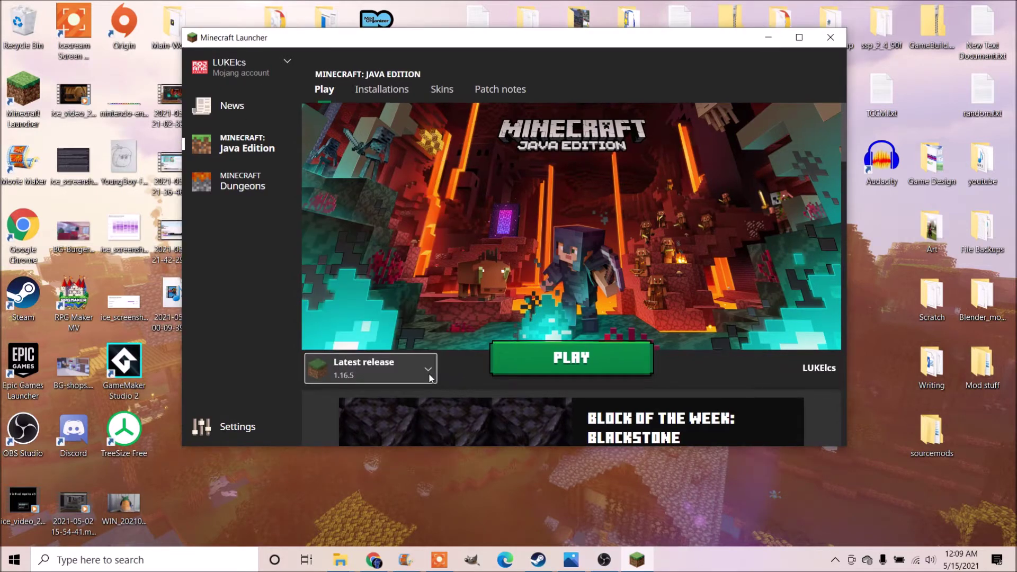
click(428, 373)
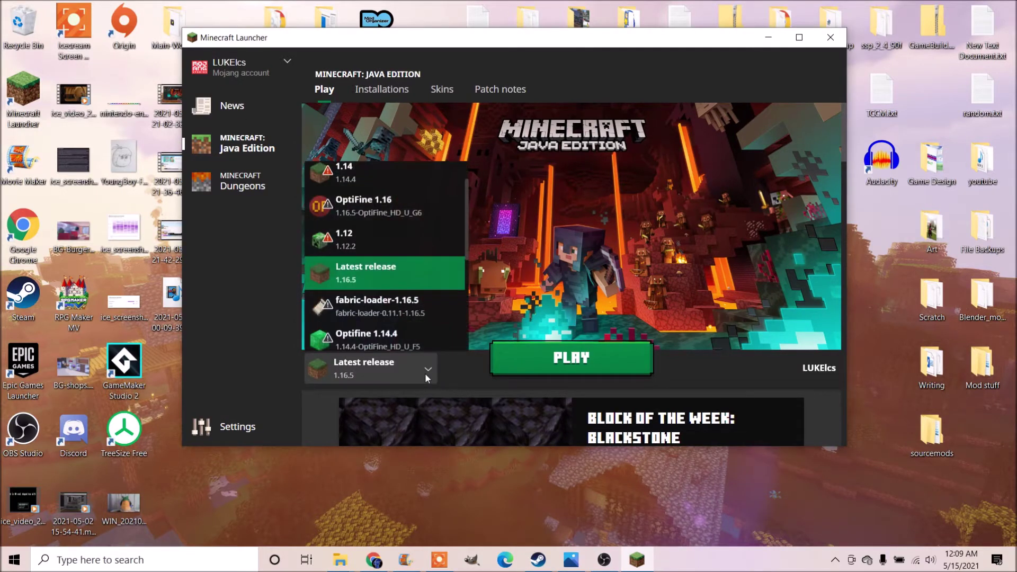
click(398, 267)
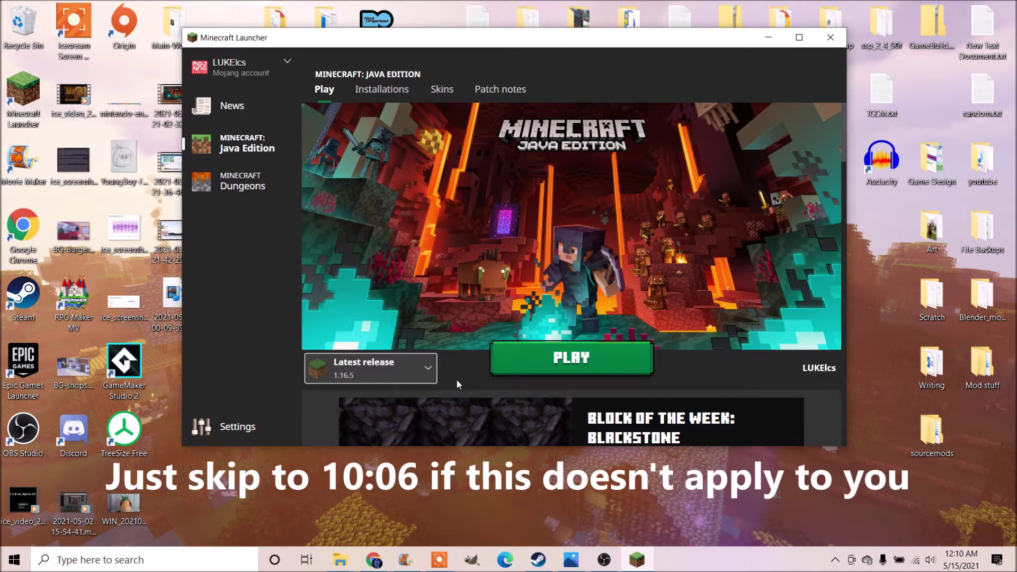
click(428, 369)
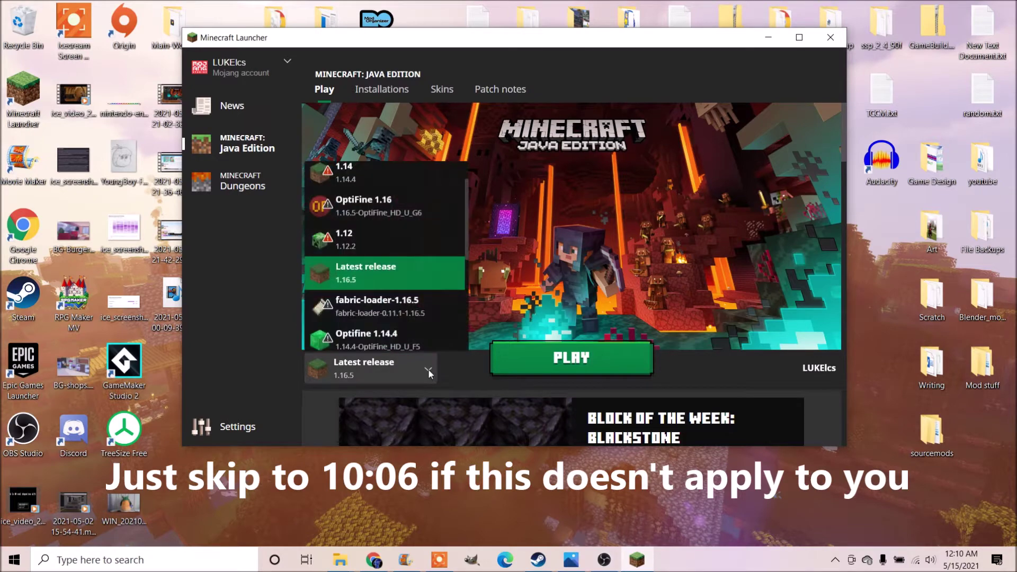
scroll(401, 306, down, 2)
scroll(403, 307, down, 5)
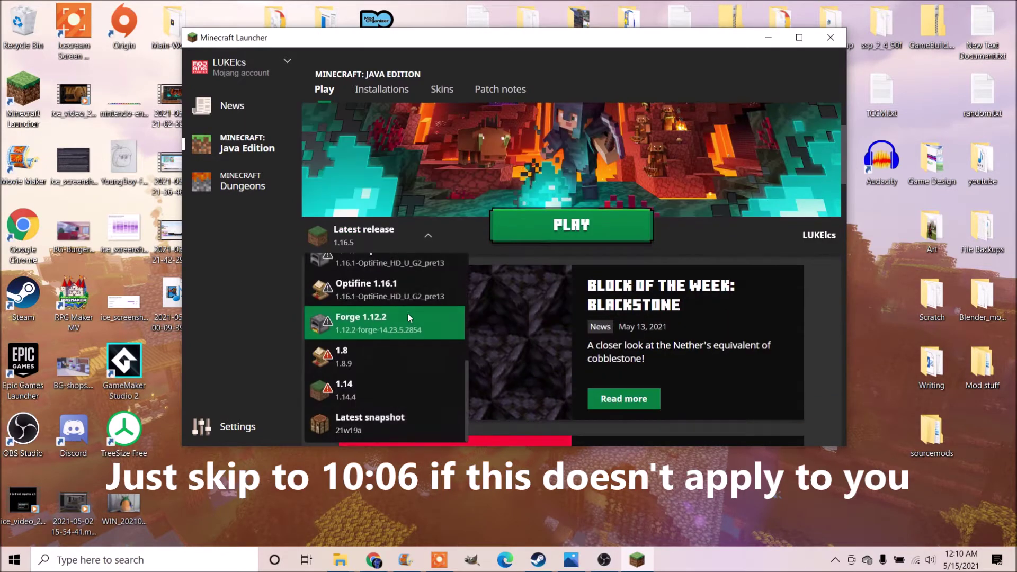
scroll(529, 317, up, 3)
scroll(387, 306, up, 2)
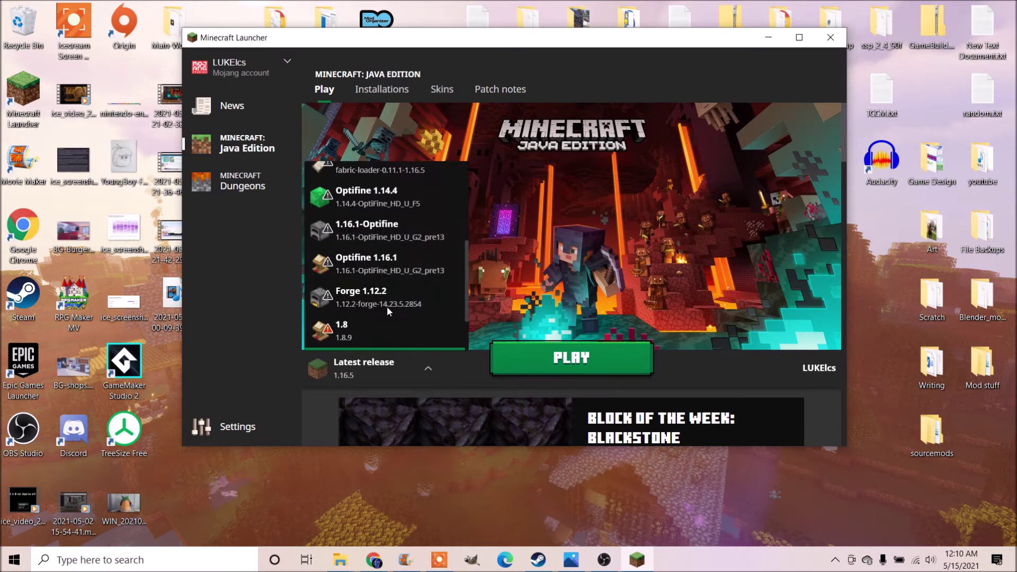
click(249, 292)
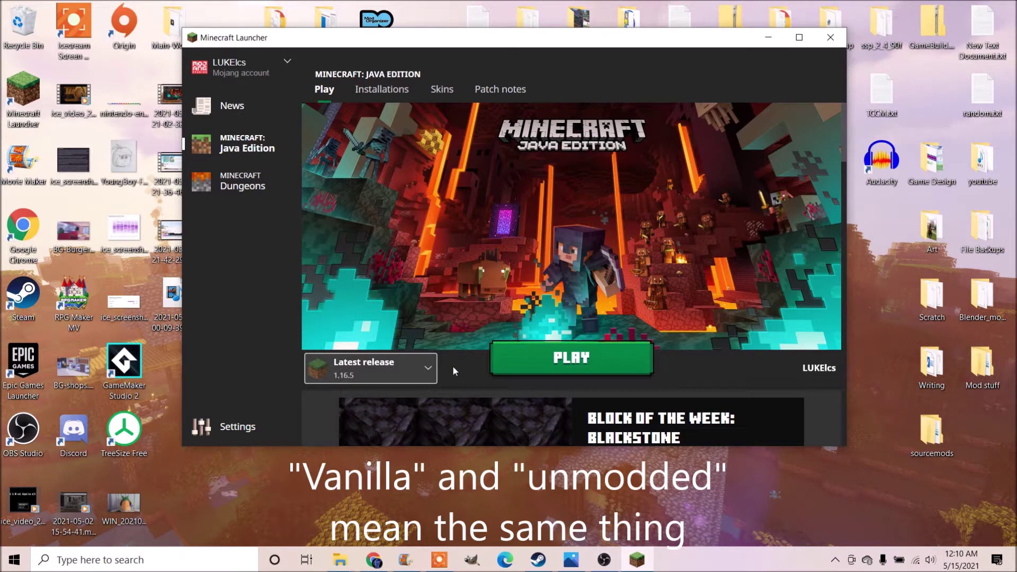
click(414, 376)
click(431, 367)
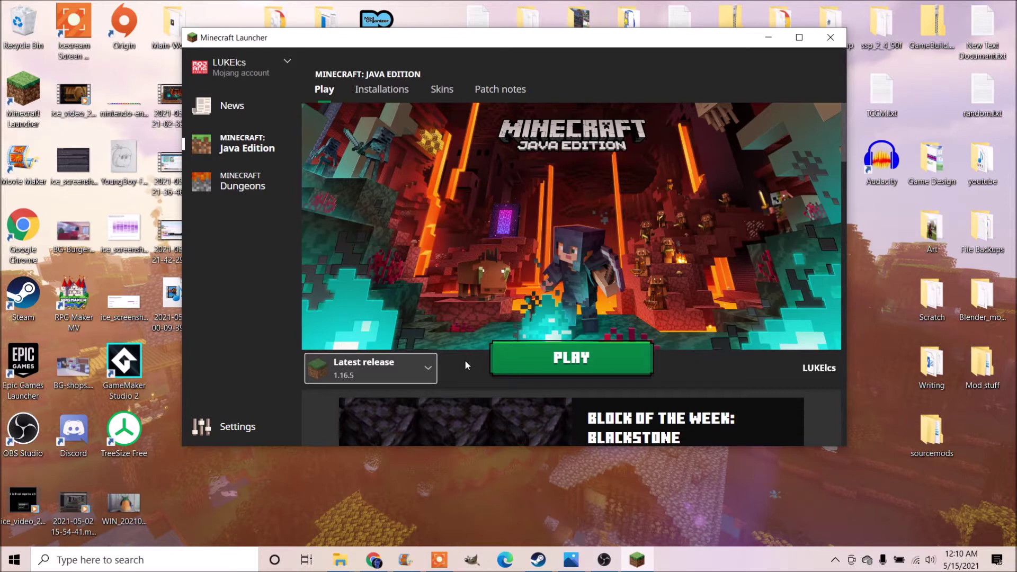
click(425, 365)
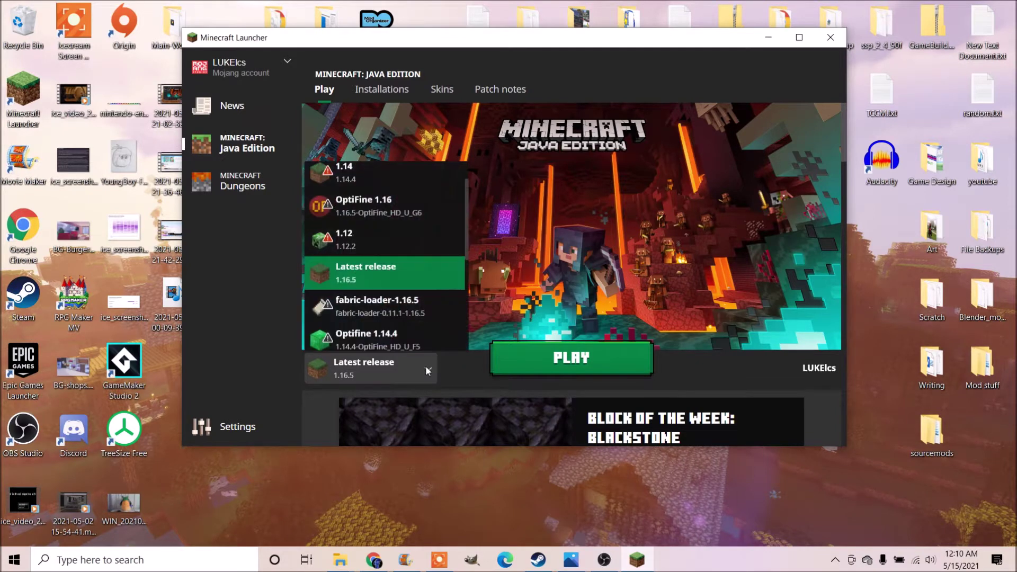
scroll(412, 296, down, 3)
scroll(412, 297, up, 3)
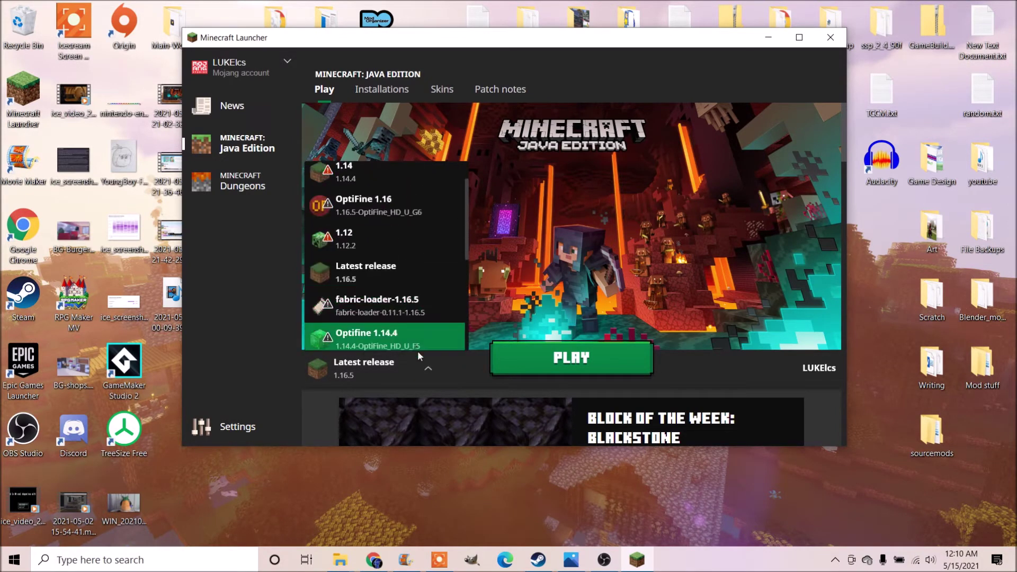
click(420, 380)
click(362, 95)
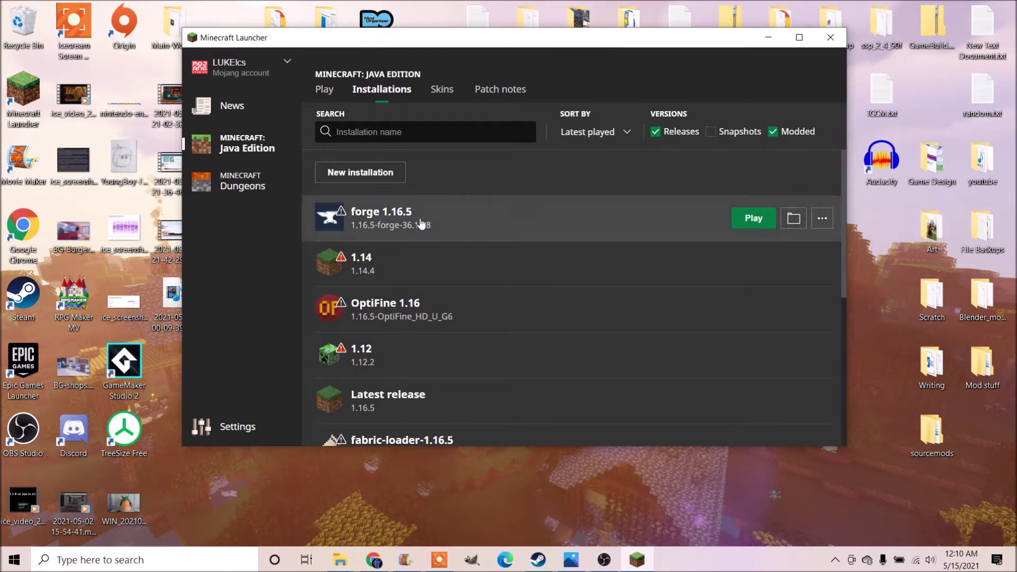
click(362, 170)
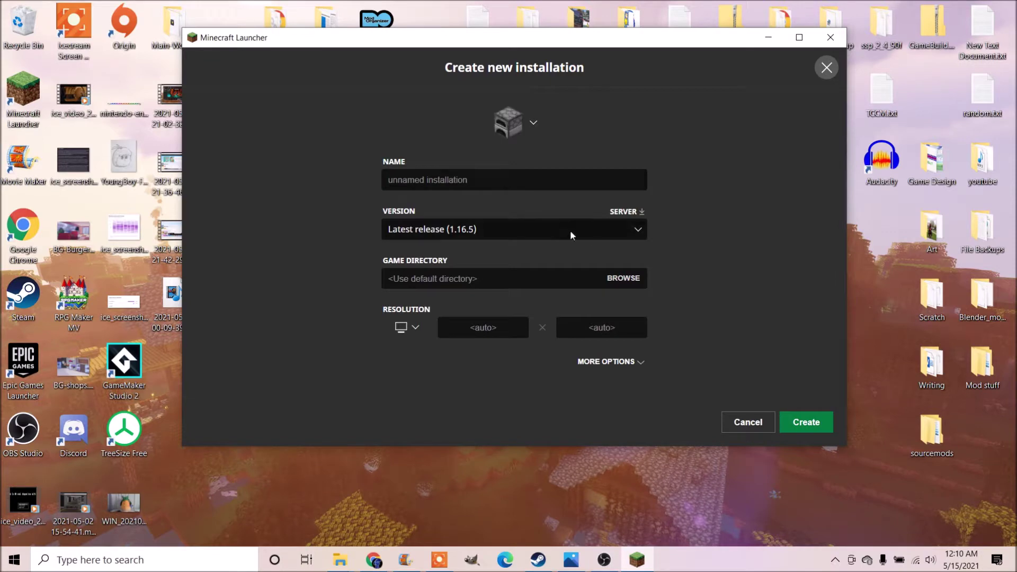
click(629, 234)
scroll(519, 318, down, 5)
scroll(476, 352, down, 10)
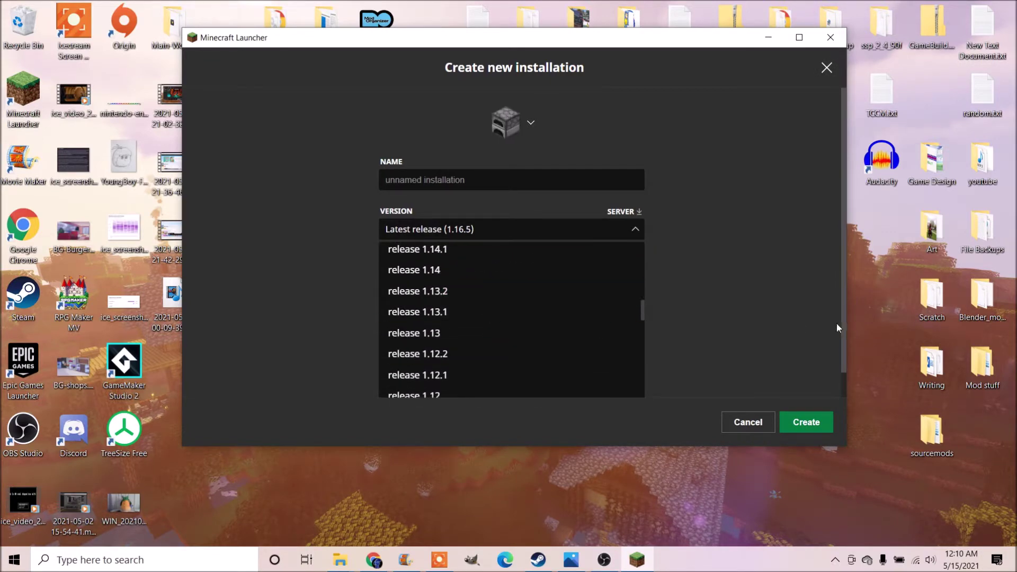
click(754, 345)
click(748, 422)
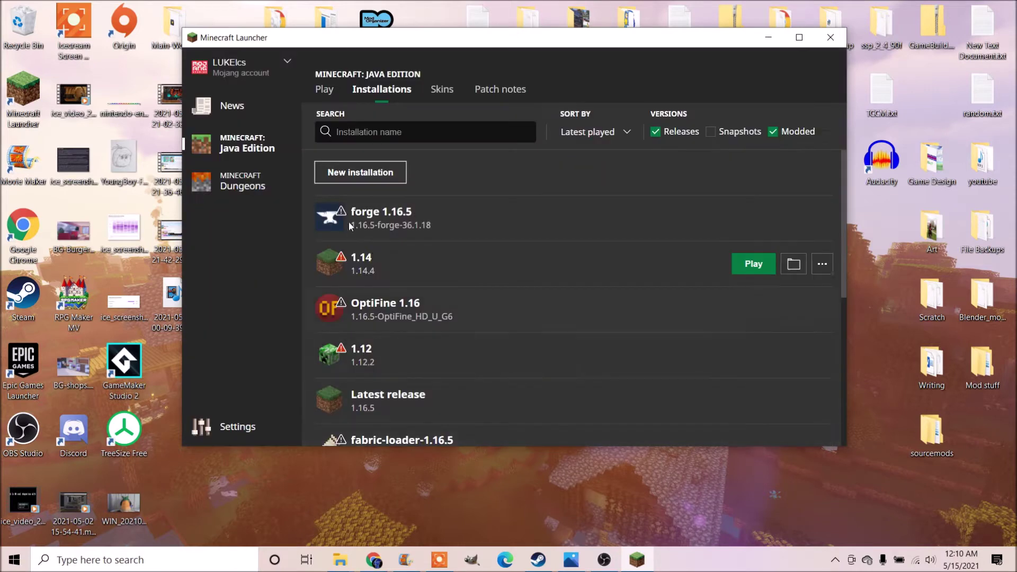
click(325, 89)
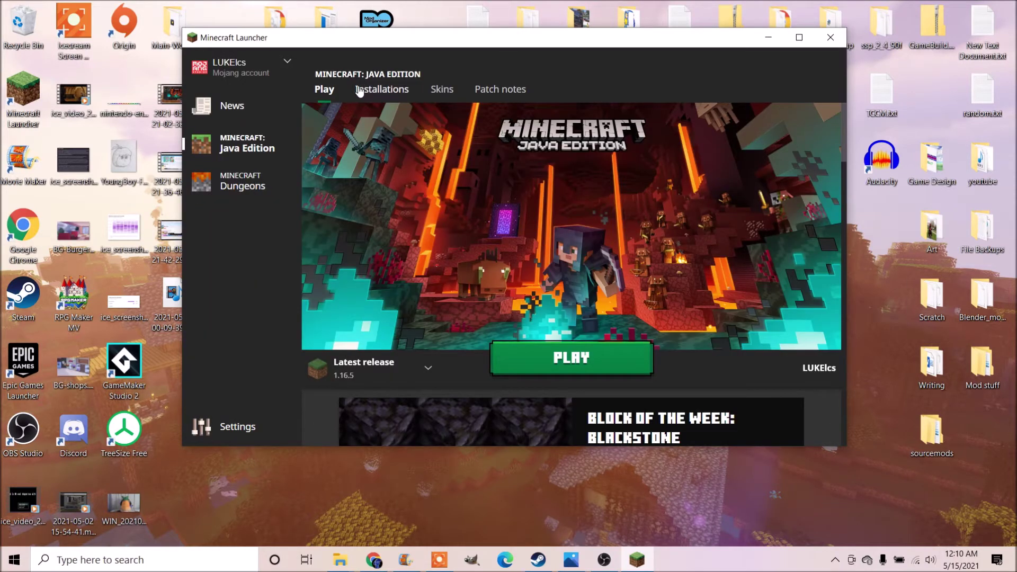
Start a new installation named "1.9" and give it the grass block icon
click(389, 93)
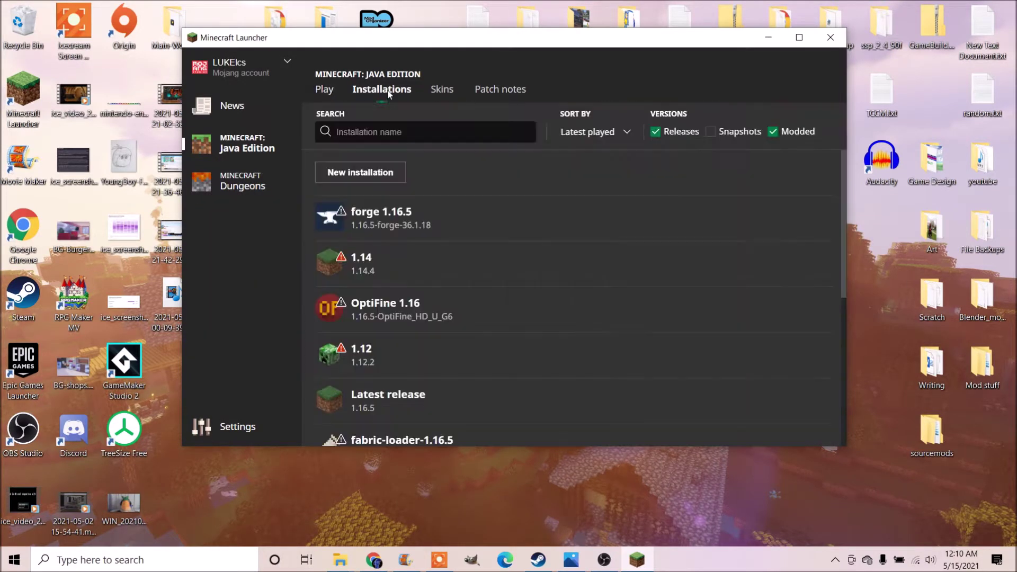
click(354, 175)
click(520, 187)
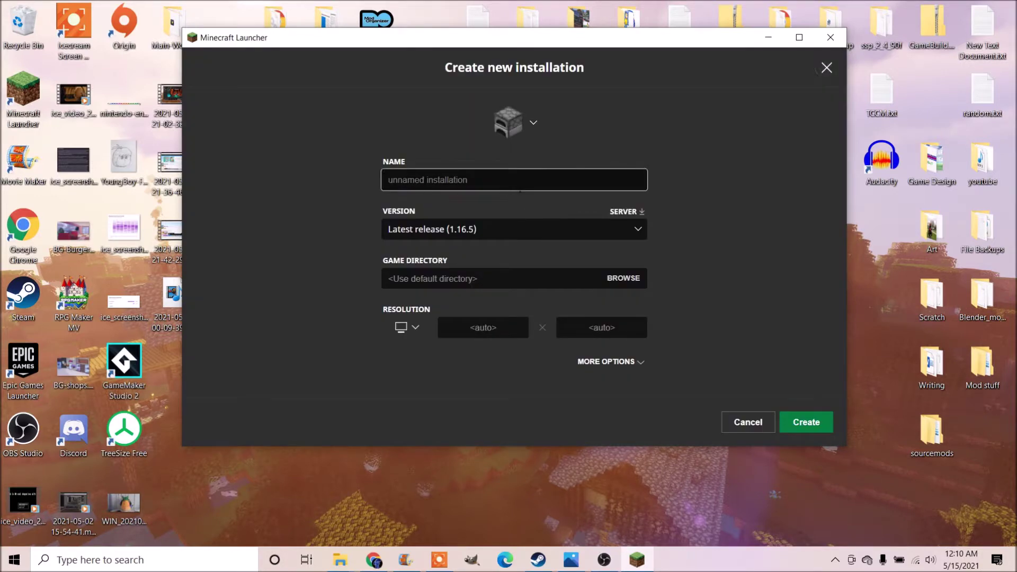
text(1.9)
click(532, 124)
click(701, 273)
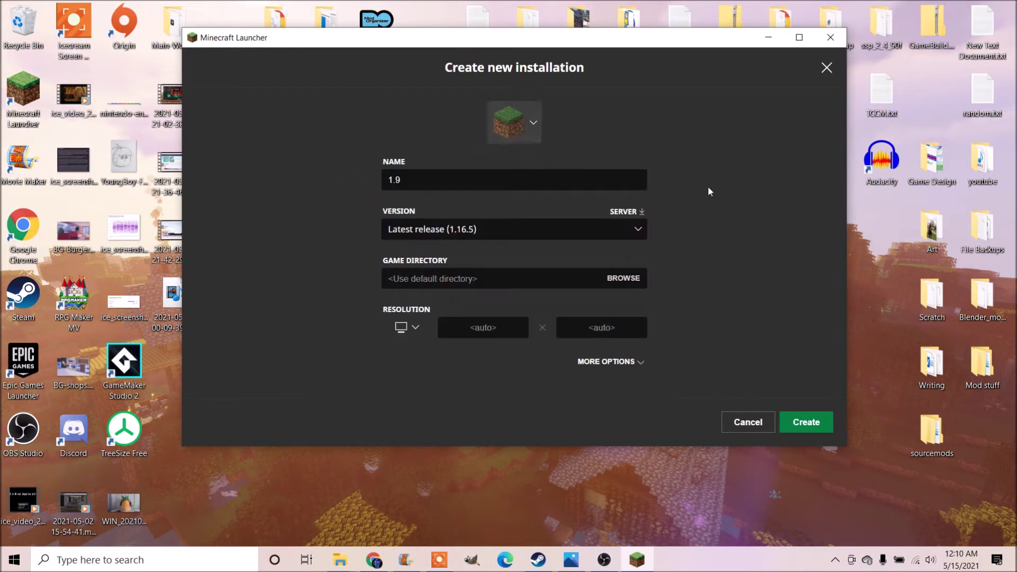
Set the new installation's version to release 1.9.4 and create it
click(638, 233)
scroll(468, 339, down, 3)
scroll(530, 317, down, 1)
click(674, 256)
click(636, 226)
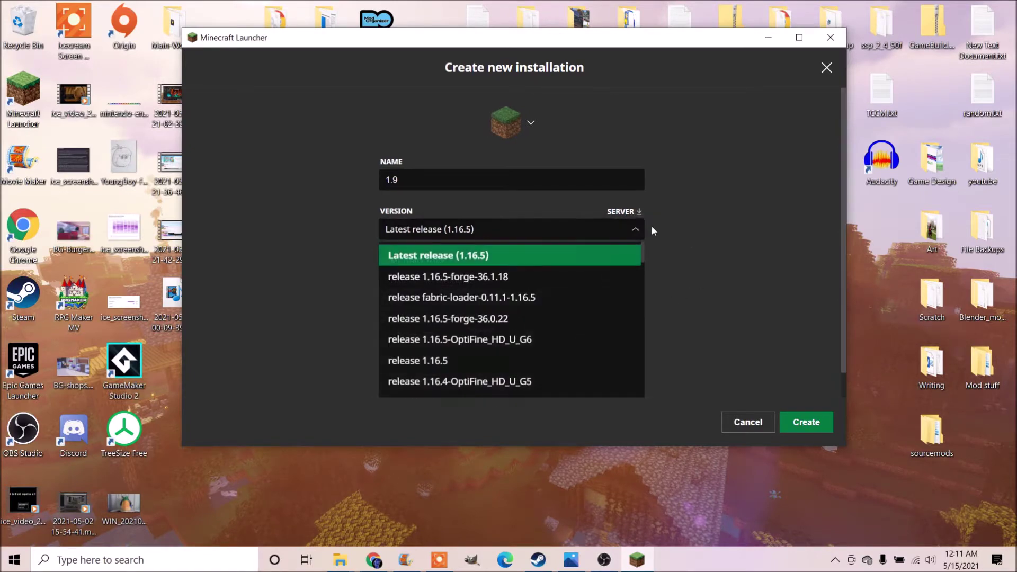
scroll(508, 302, down, 6)
scroll(454, 333, down, 8)
scroll(453, 330, down, 5)
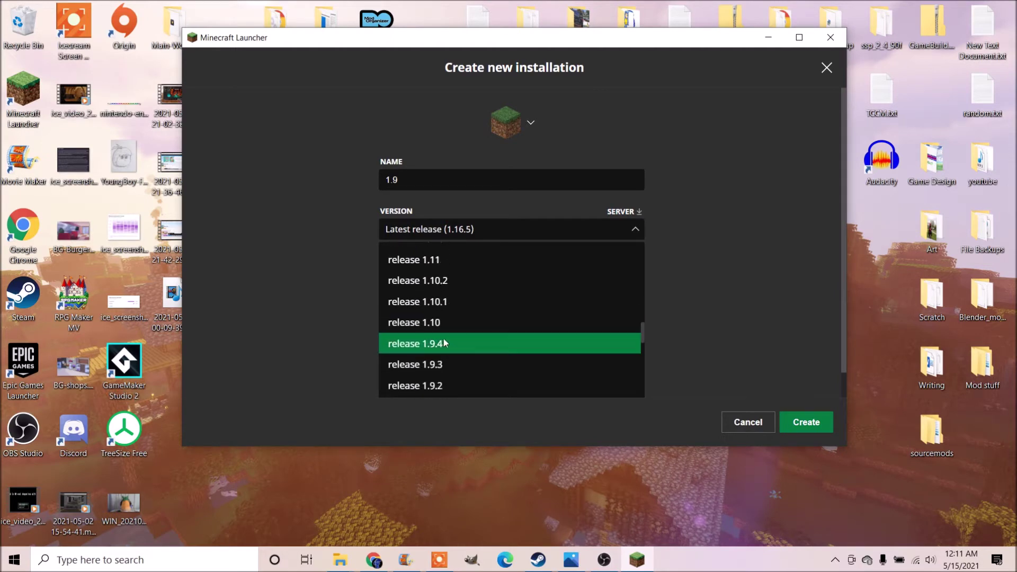
click(443, 343)
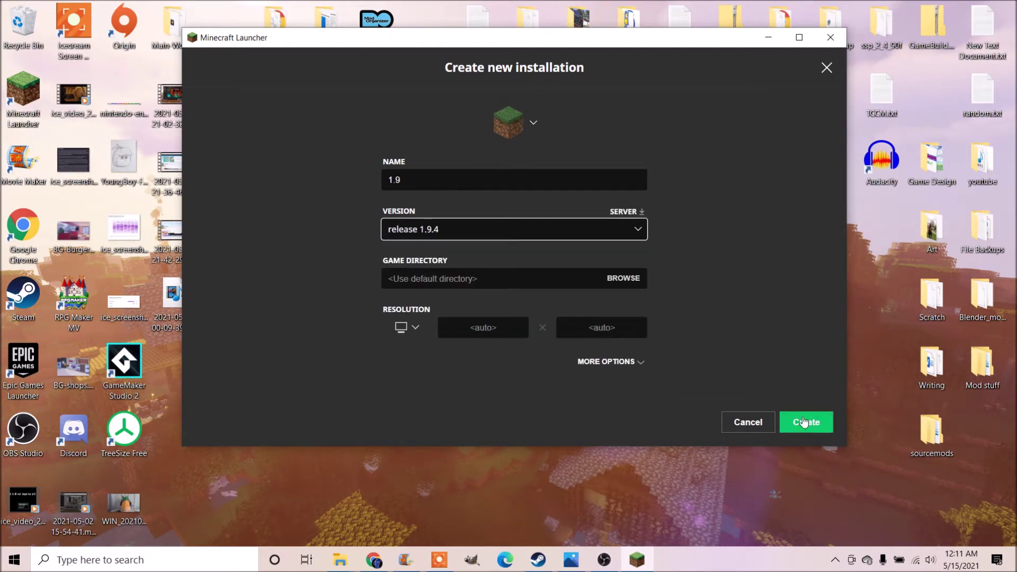
click(800, 423)
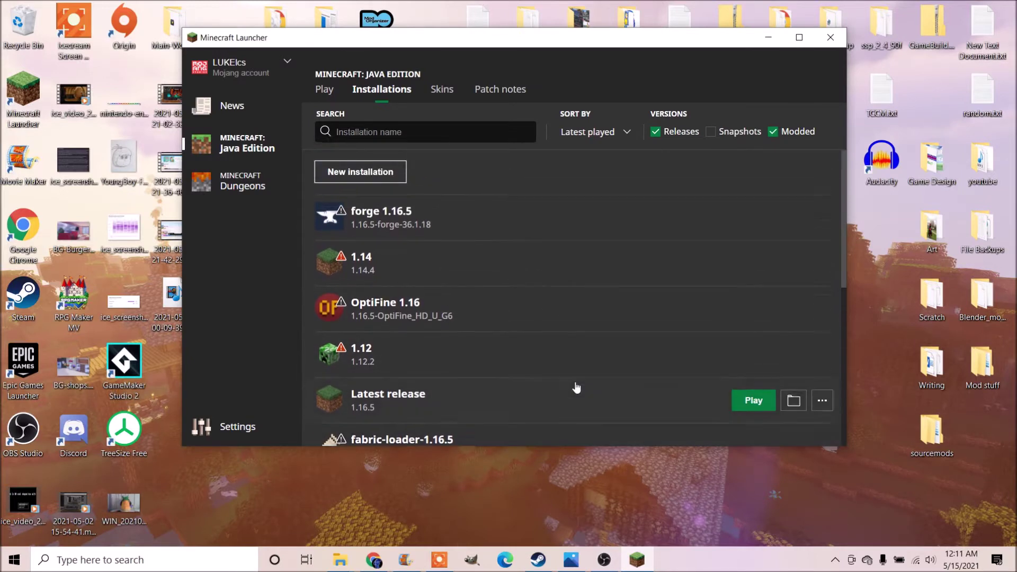
Select the newly created 1.9 installation as the version to play
click(324, 89)
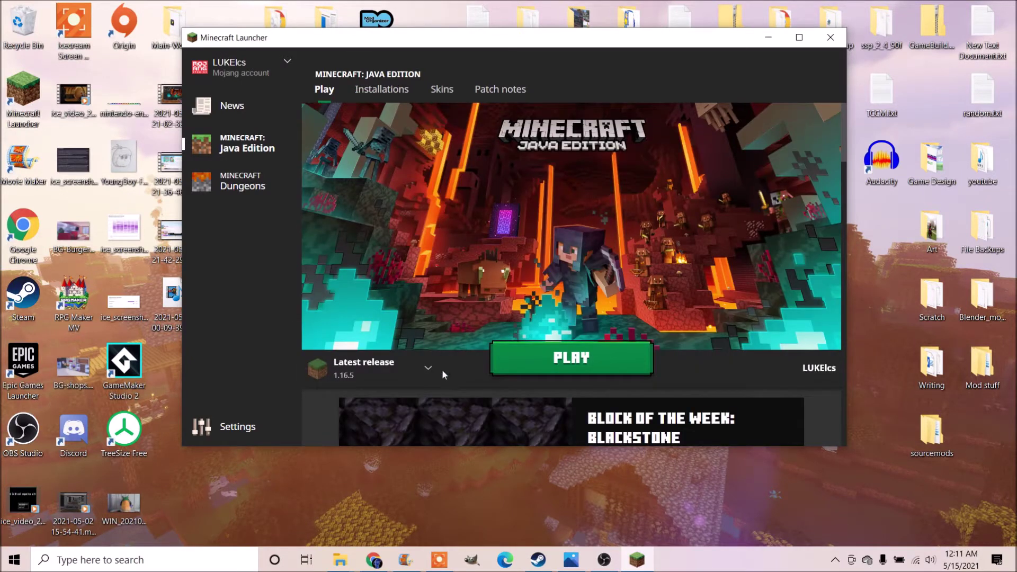
click(426, 365)
scroll(364, 252, down, 5)
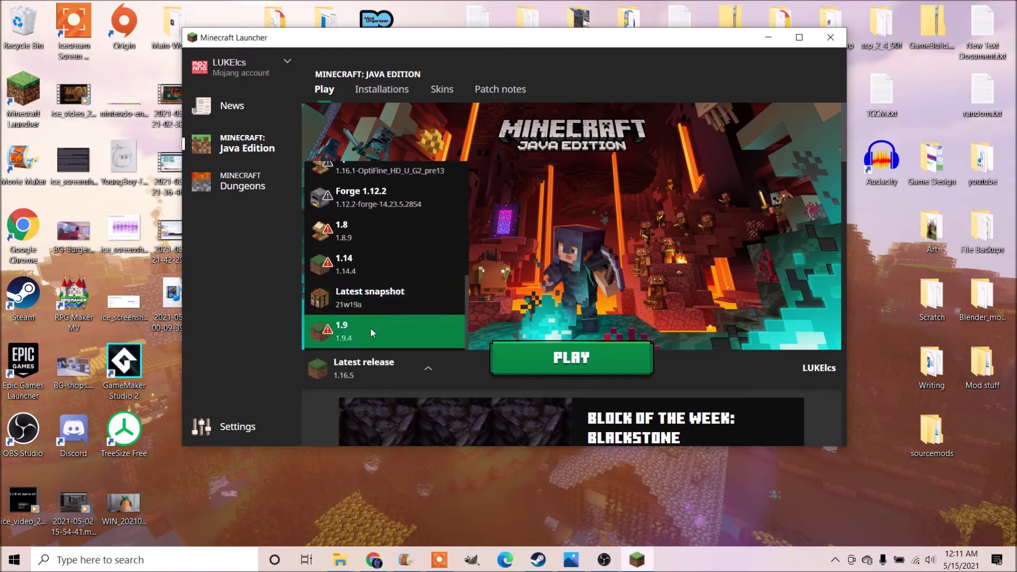
click(370, 329)
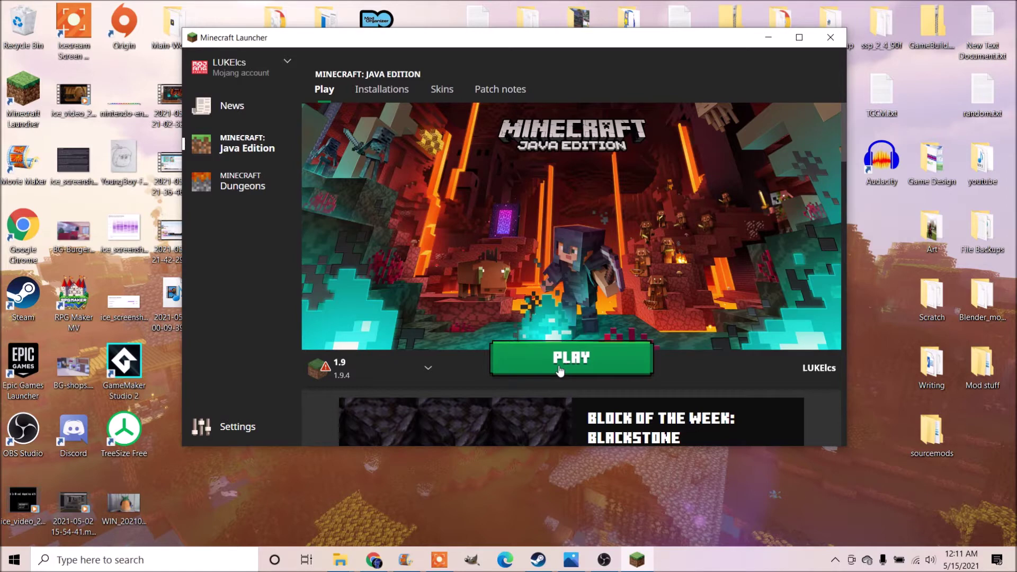
Switch the version to play from 1.9 to the forge 1.16.5 installation
click(435, 368)
scroll(402, 312, up, 6)
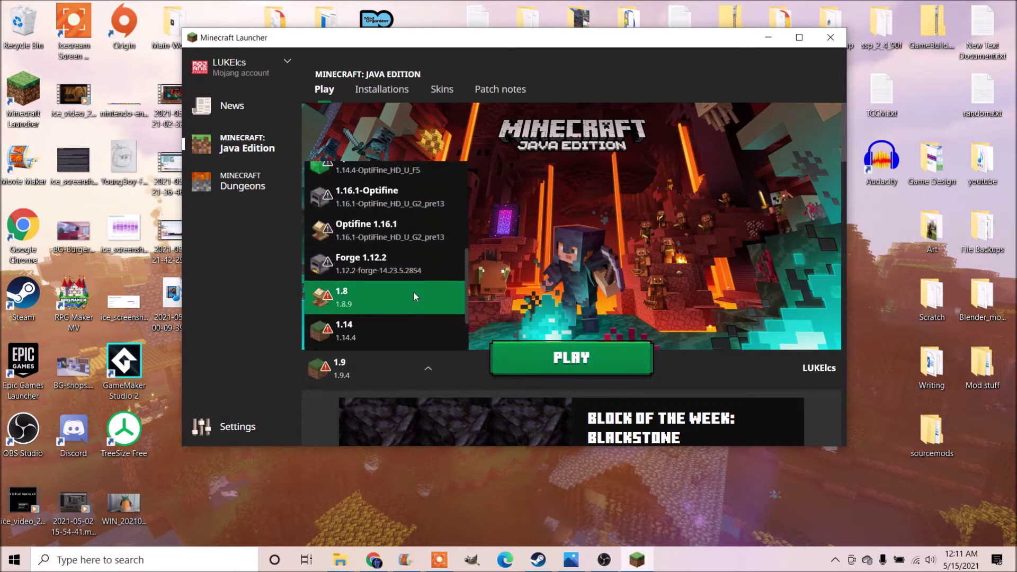
scroll(402, 281, up, 4)
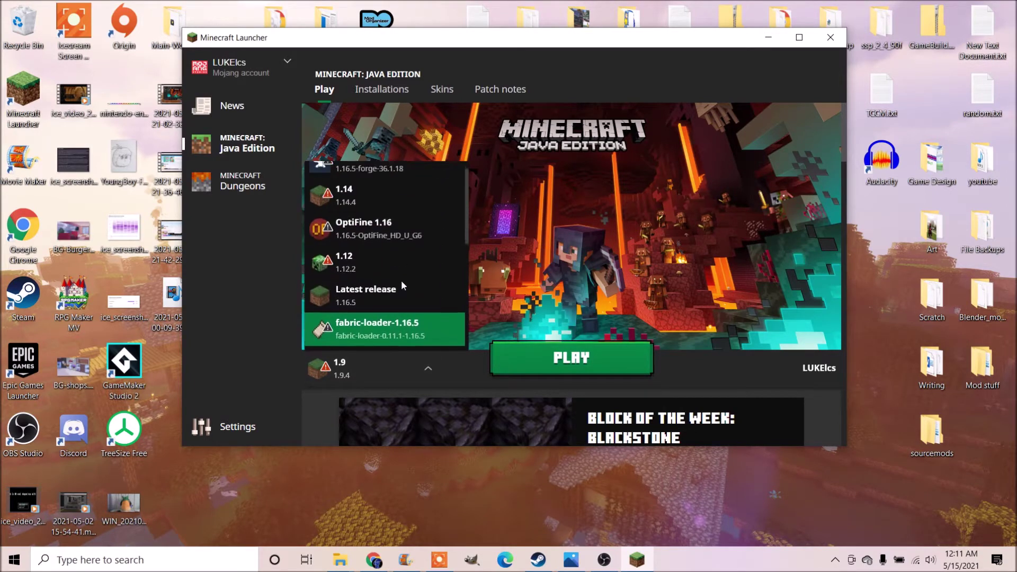
click(346, 189)
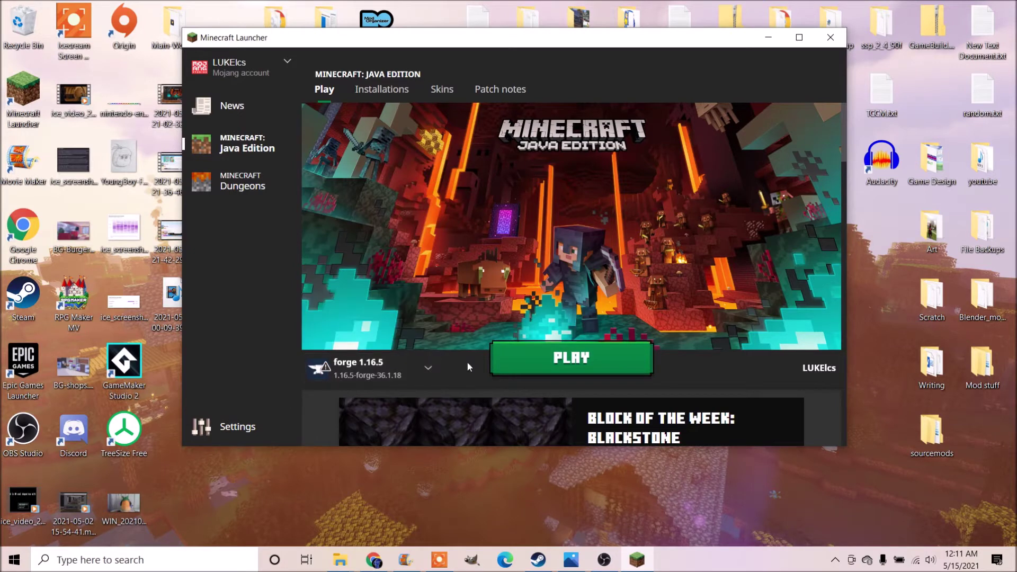
Switch the version to play back to the vanilla 1.9 installation
click(423, 367)
scroll(358, 264, down, 5)
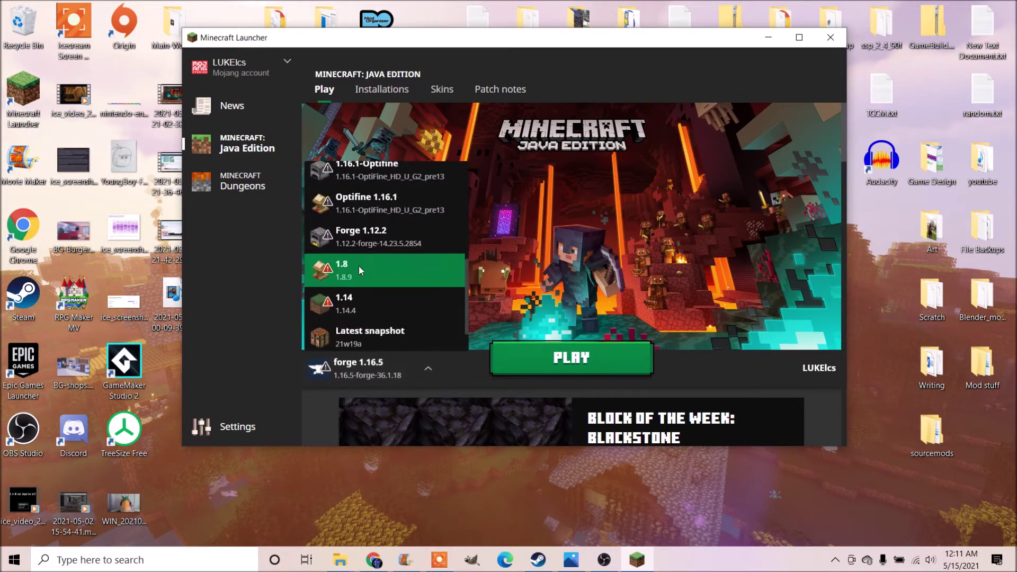
click(362, 328)
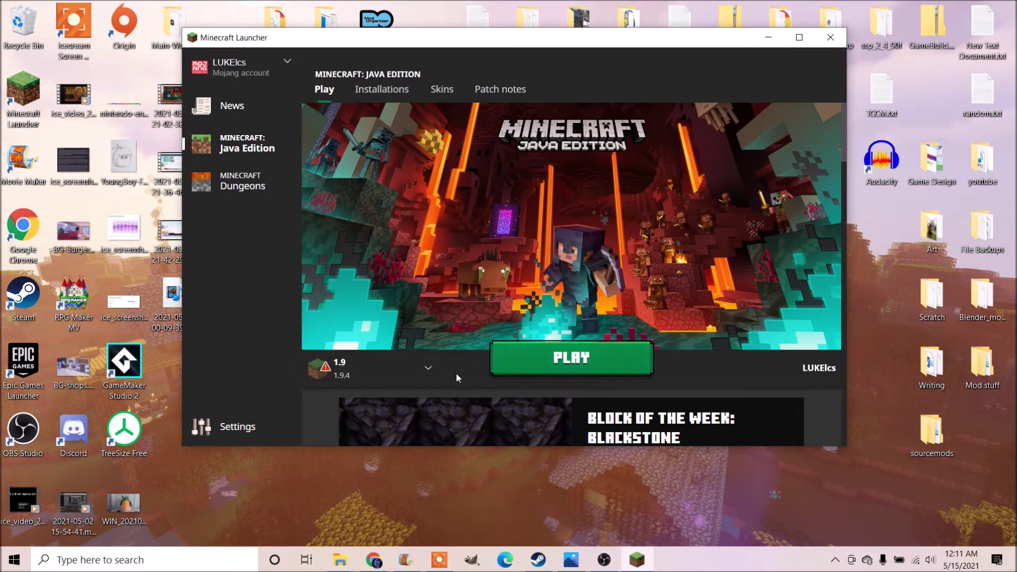
Select the forge 1.16.5 installation as the version to play and launch it, accepting the risk of the modified installation
click(438, 372)
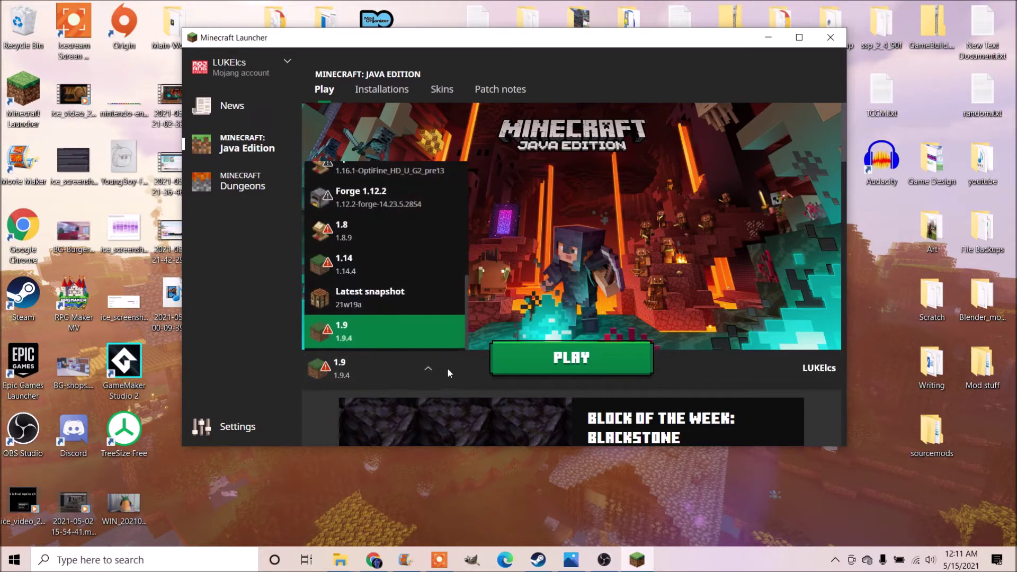
scroll(391, 329, up, 10)
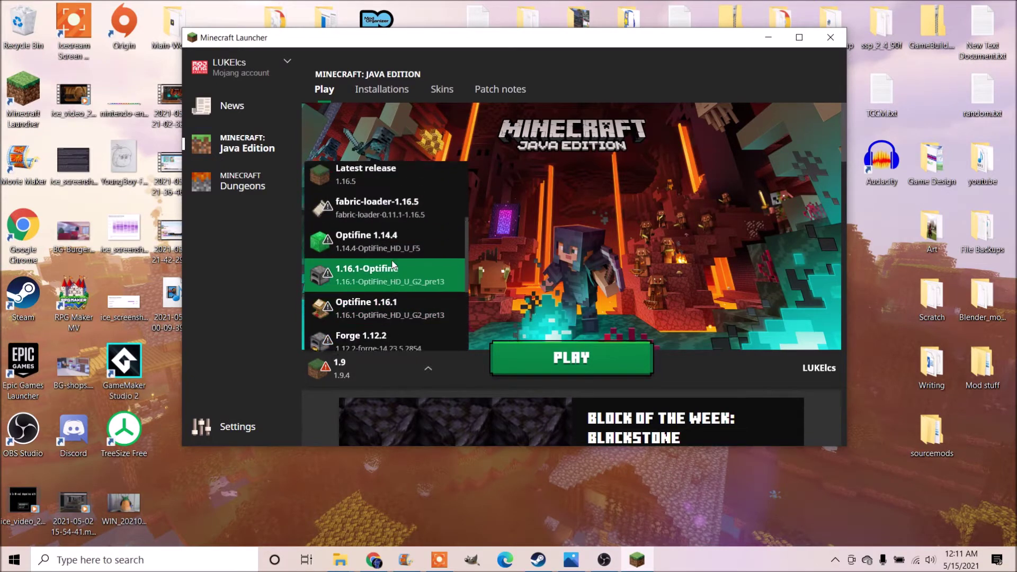
scroll(377, 281, up, 2)
click(372, 180)
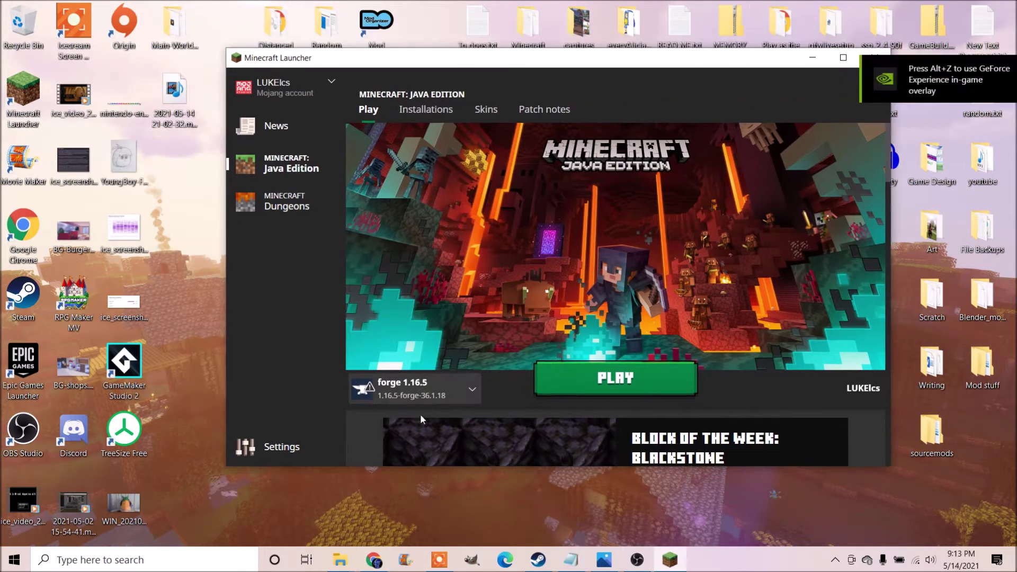
click(592, 377)
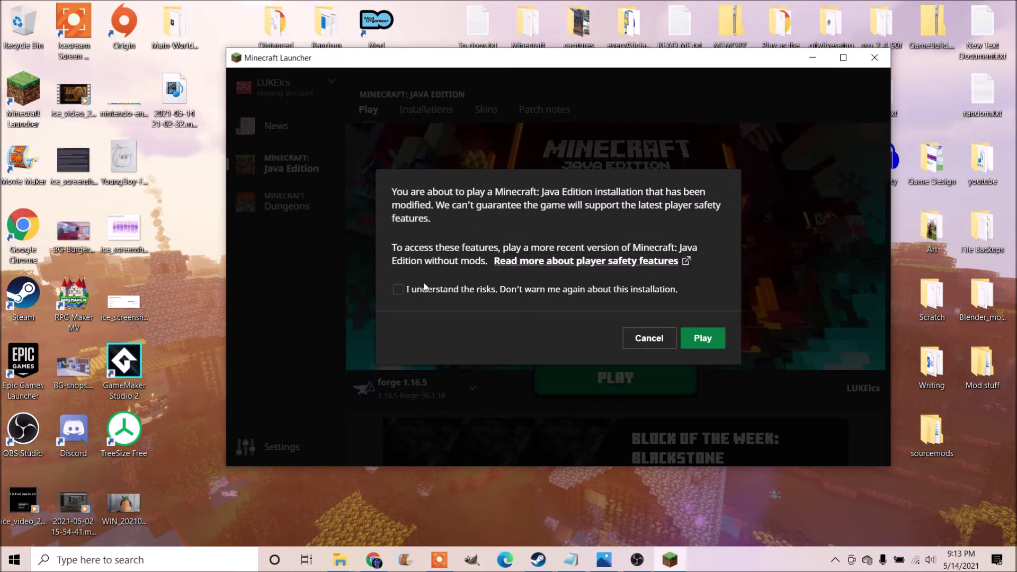
click(705, 340)
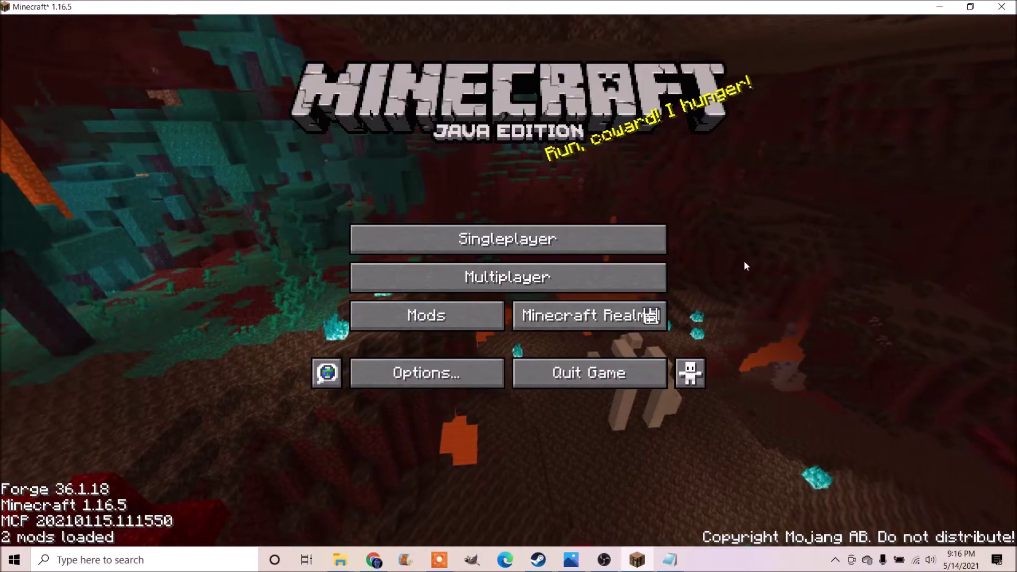
Check the details of the Forge entry in the game's list of mods, and quit the game
click(416, 324)
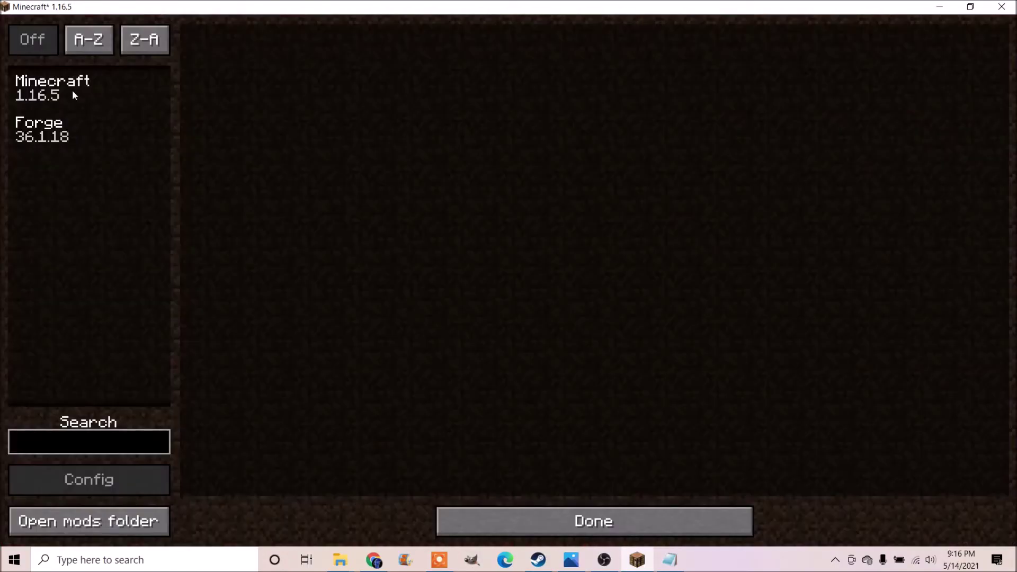
click(71, 135)
click(749, 522)
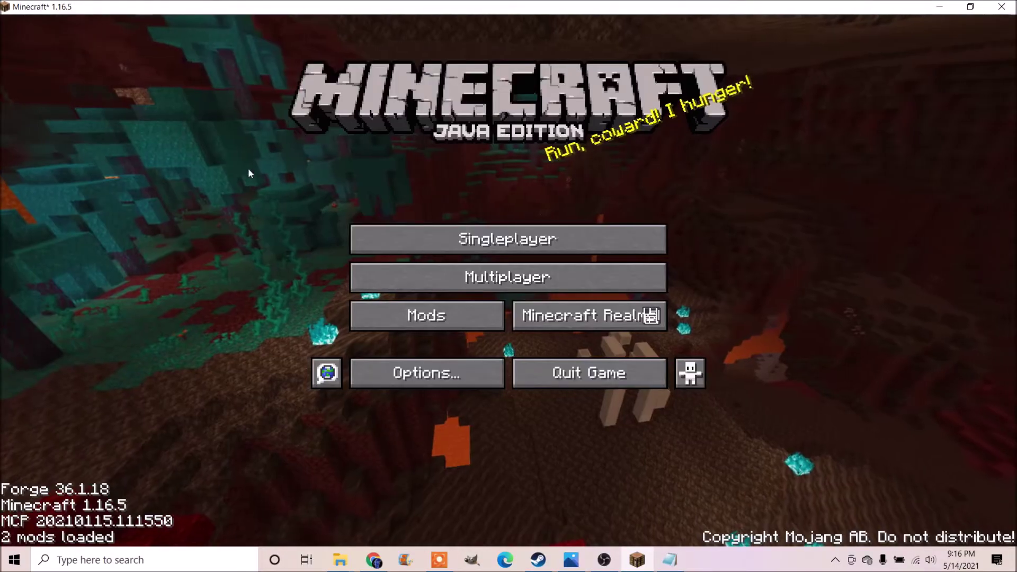
click(480, 312)
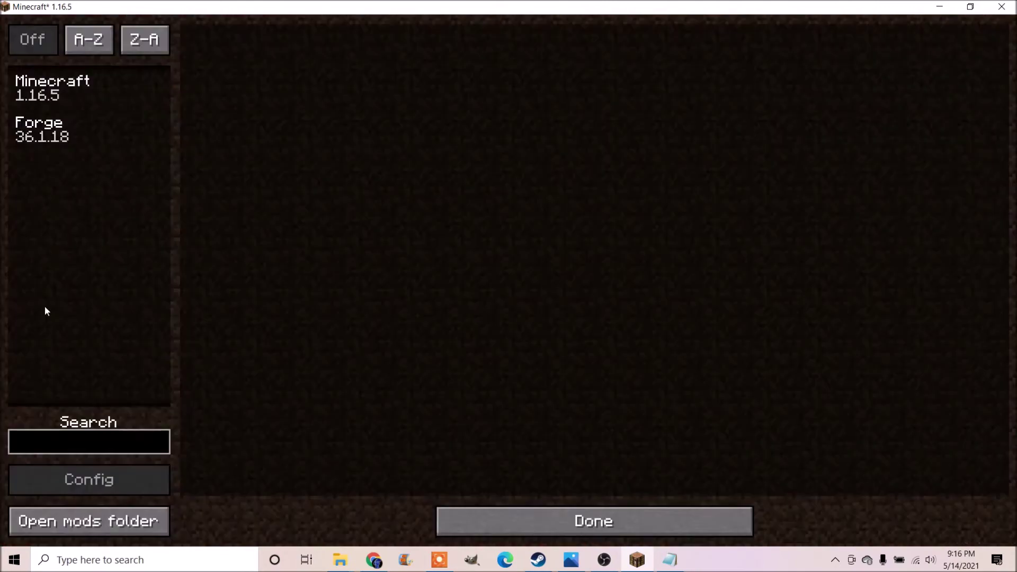
click(53, 128)
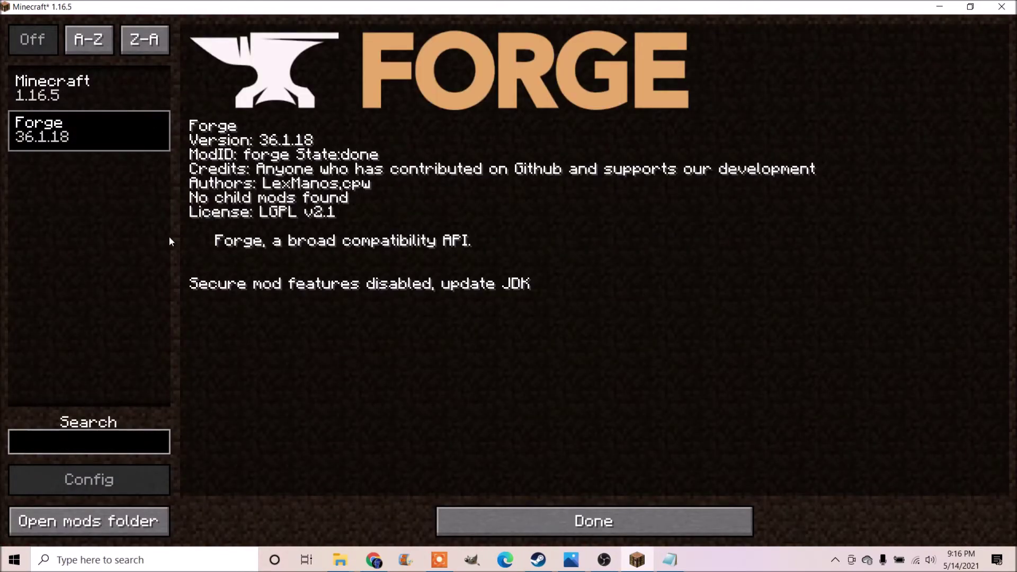
click(539, 510)
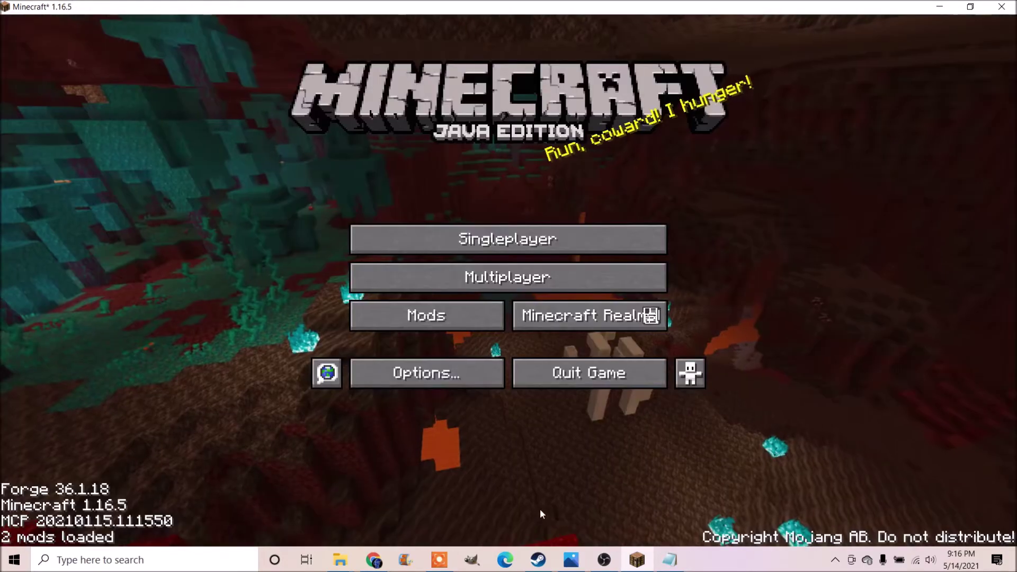
click(569, 375)
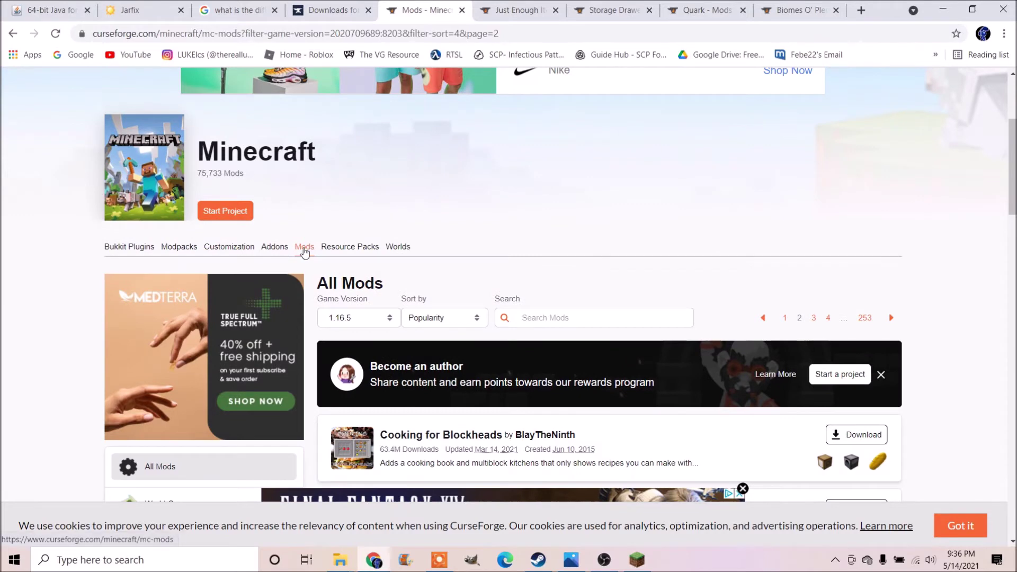
Look through the 1.16.5 Minecraft mods sorted by popularity on CurseForge in the browser, going back to the first results page
scroll(599, 257, up, 3)
scroll(583, 333, down, 2)
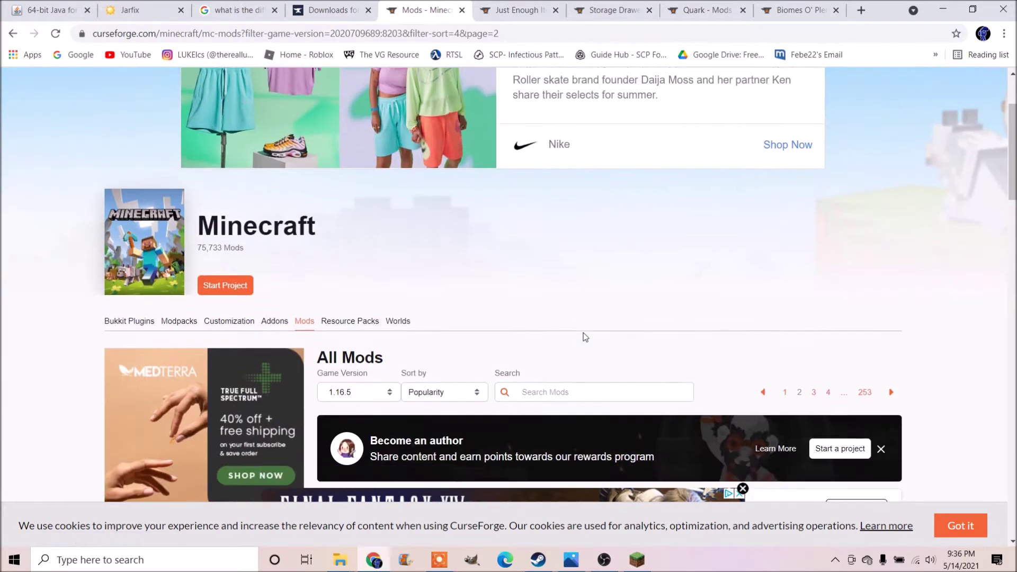
drag(157, 33, 93, 34)
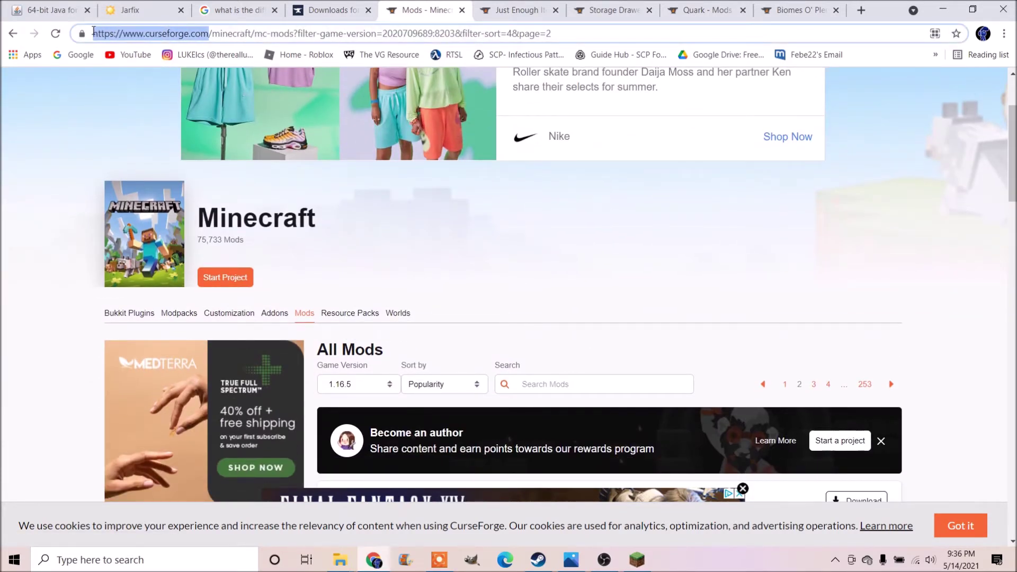
click(511, 266)
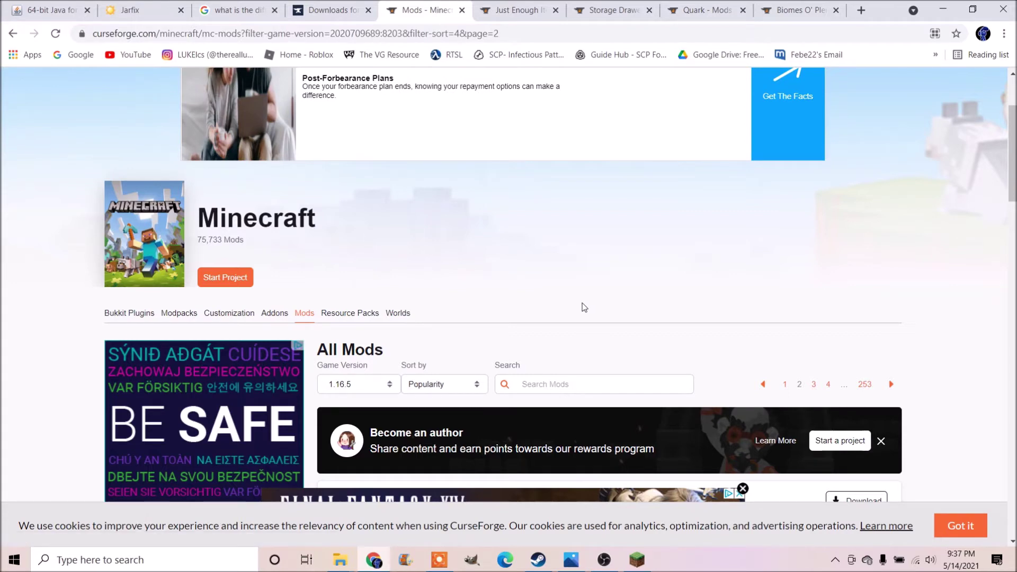
scroll(577, 328, down, 6)
click(426, 174)
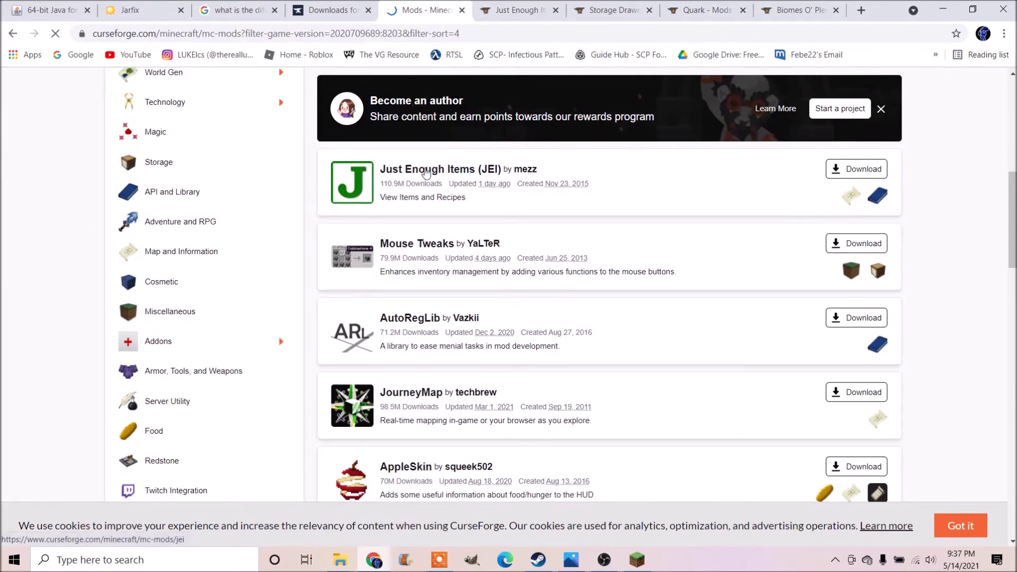
scroll(412, 172, down, 3)
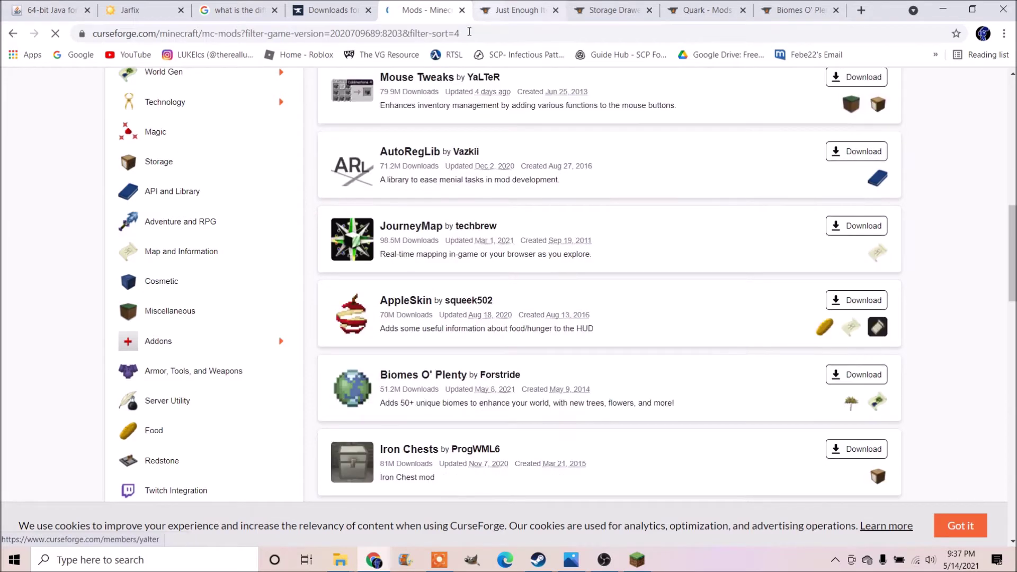
scroll(476, 251, up, 4)
Open the Just Enough Items (JEI) mod page and read through its description
click(498, 5)
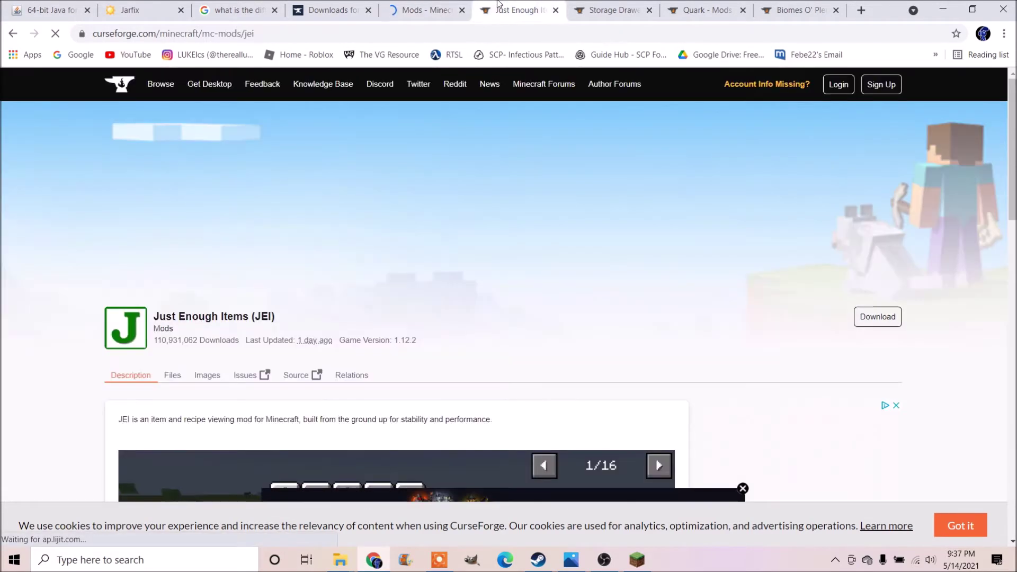
scroll(466, 331, down, 2)
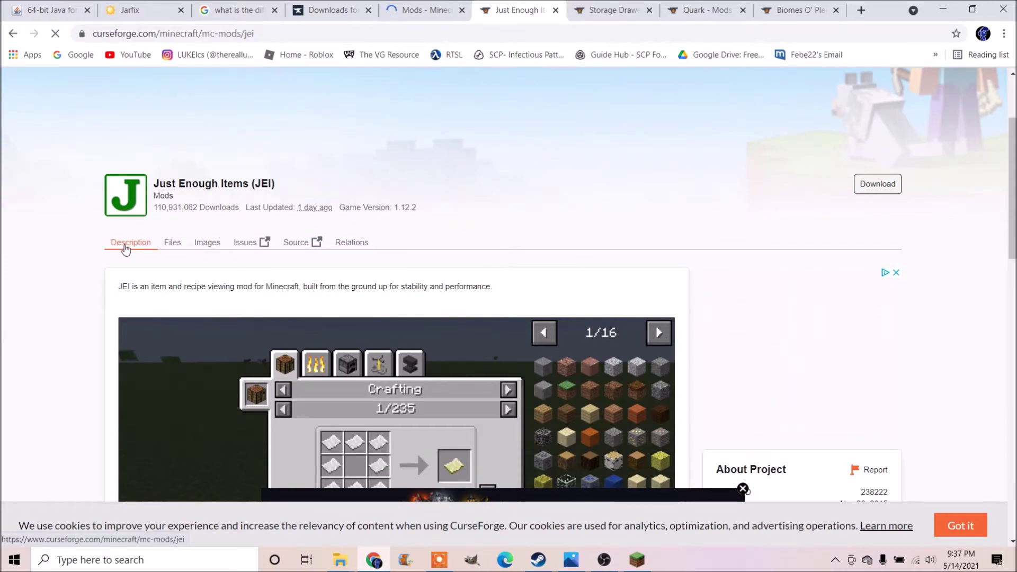
scroll(414, 304, down, 5)
scroll(414, 302, down, 12)
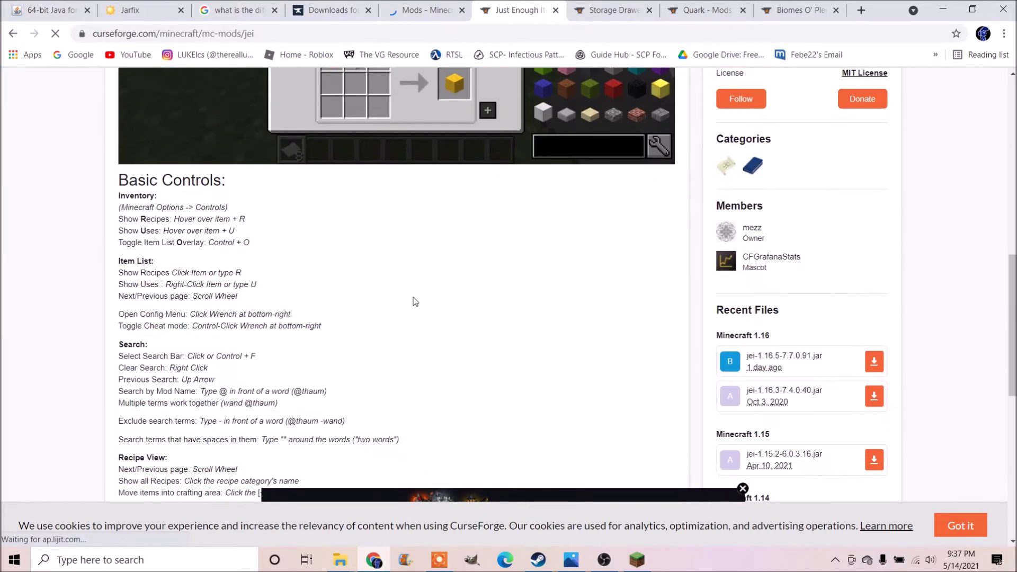
scroll(402, 344, up, 20)
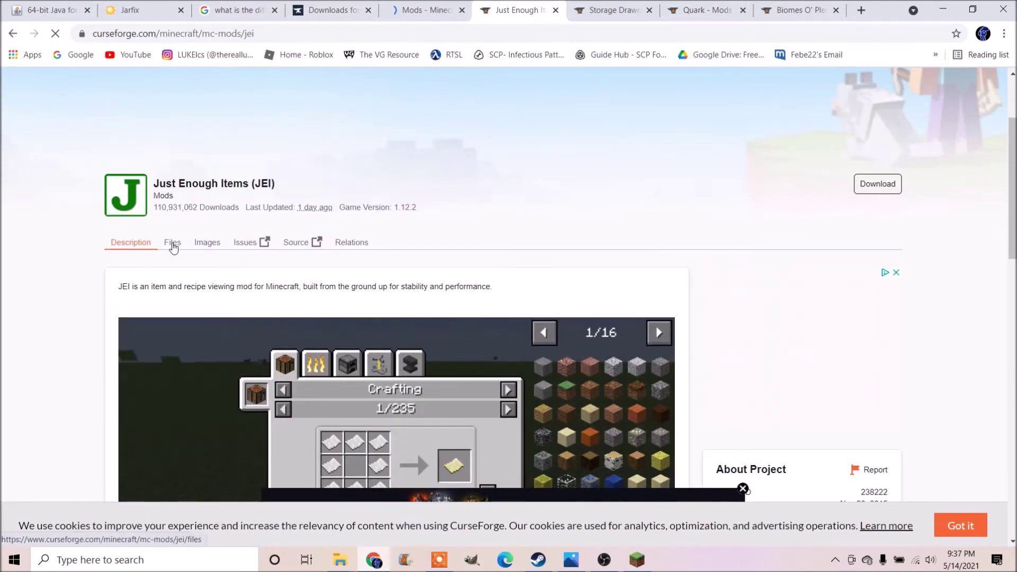
Open the files of Just Enough Items and check the game version of the main file
click(173, 244)
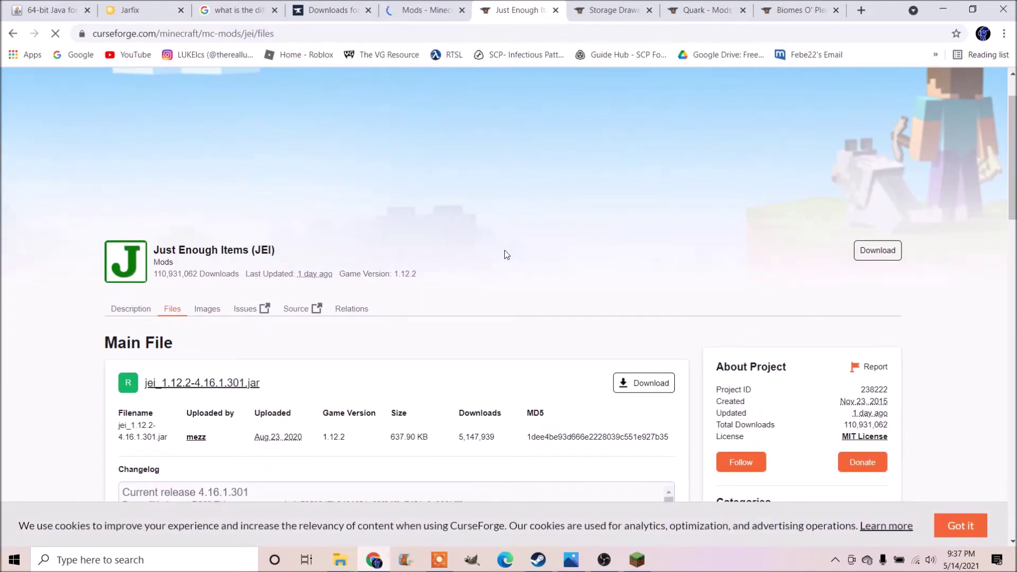
scroll(466, 254, down, 5)
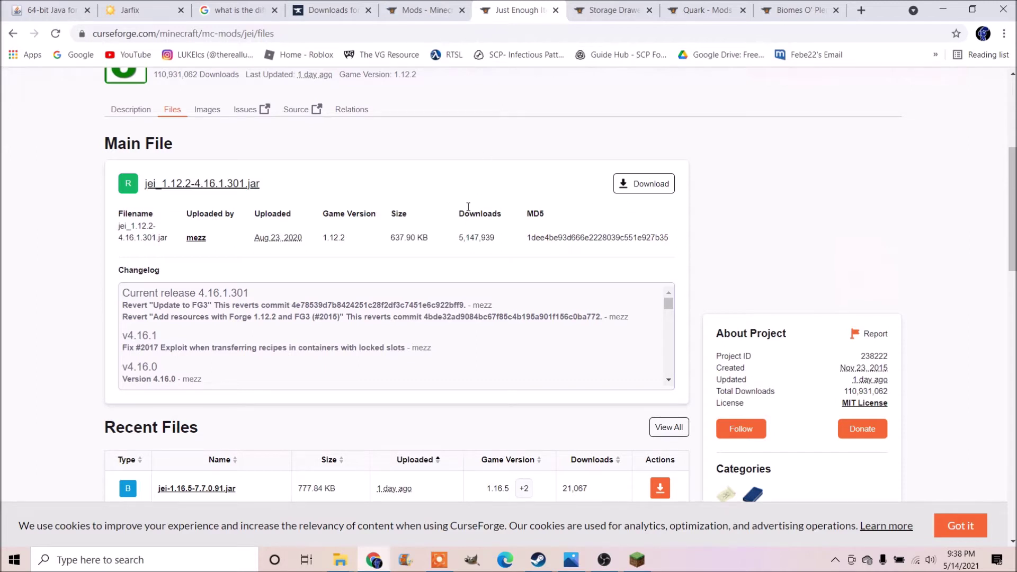
scroll(426, 263, up, 1)
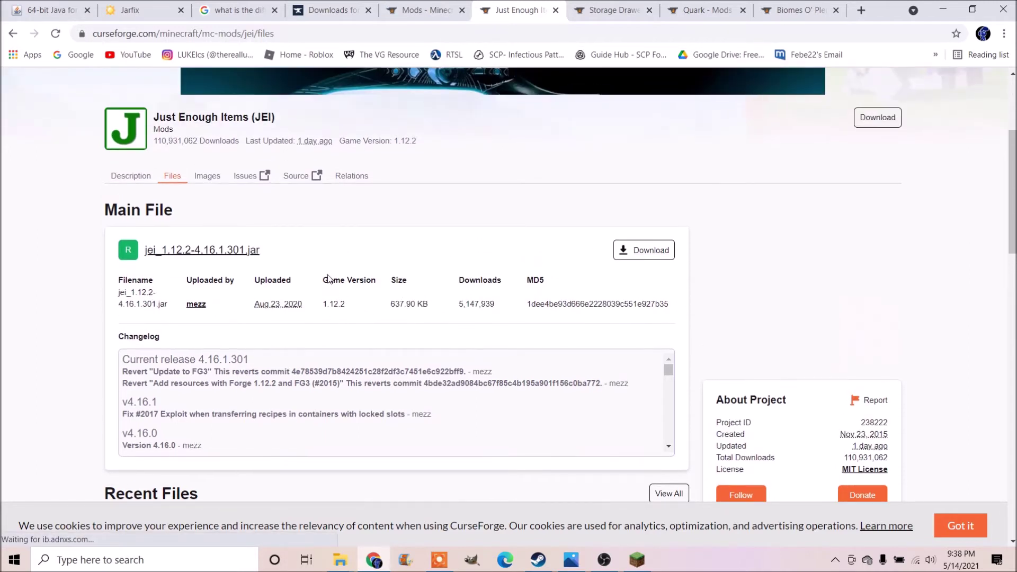
drag(322, 304, 347, 305)
Compare the version of the installation selected in the Minecraft Launcher with the game version of JEI's main file
click(636, 560)
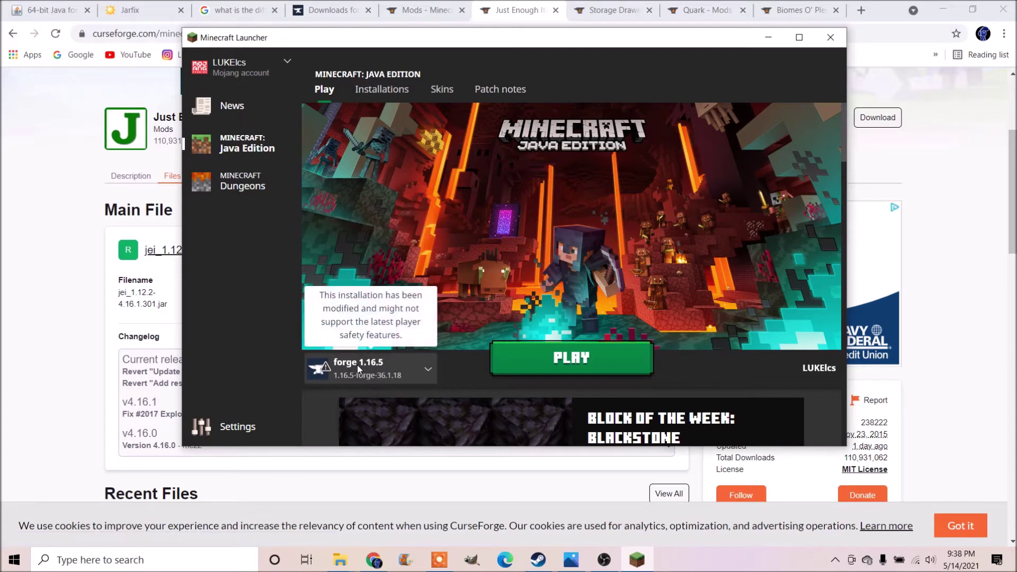
click(427, 372)
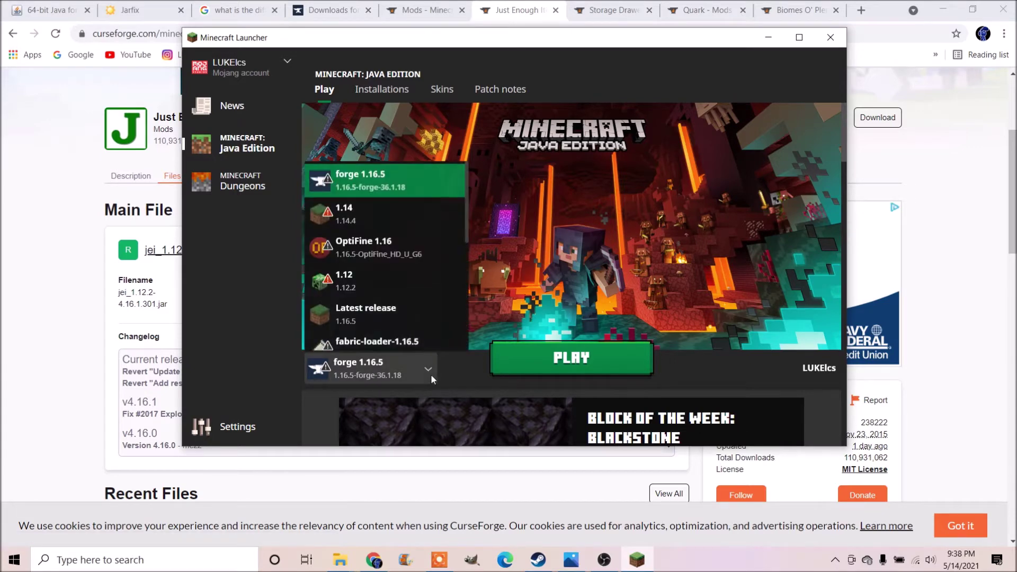
scroll(434, 335, down, 2)
click(453, 368)
click(767, 37)
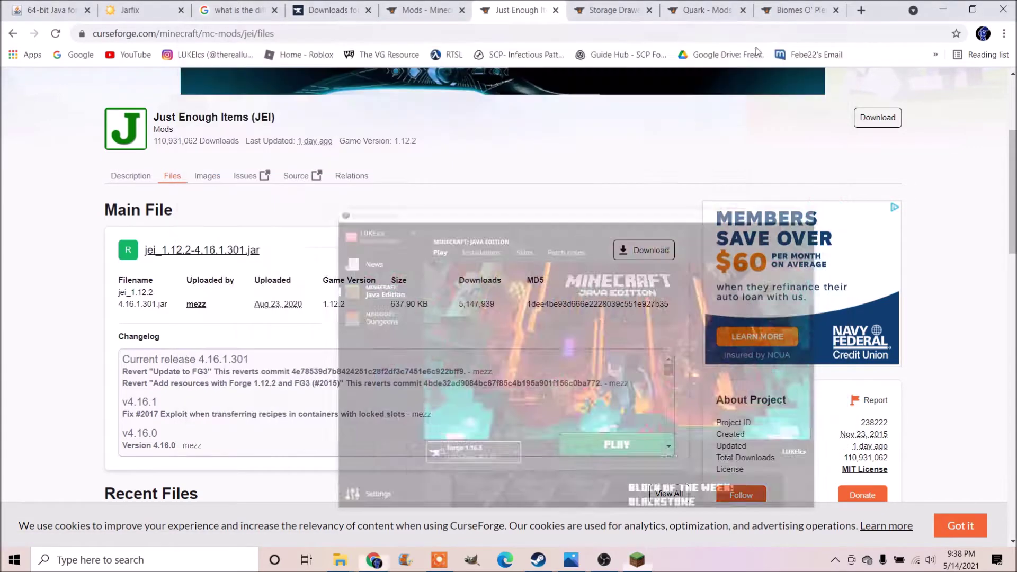
drag(354, 306, 324, 303)
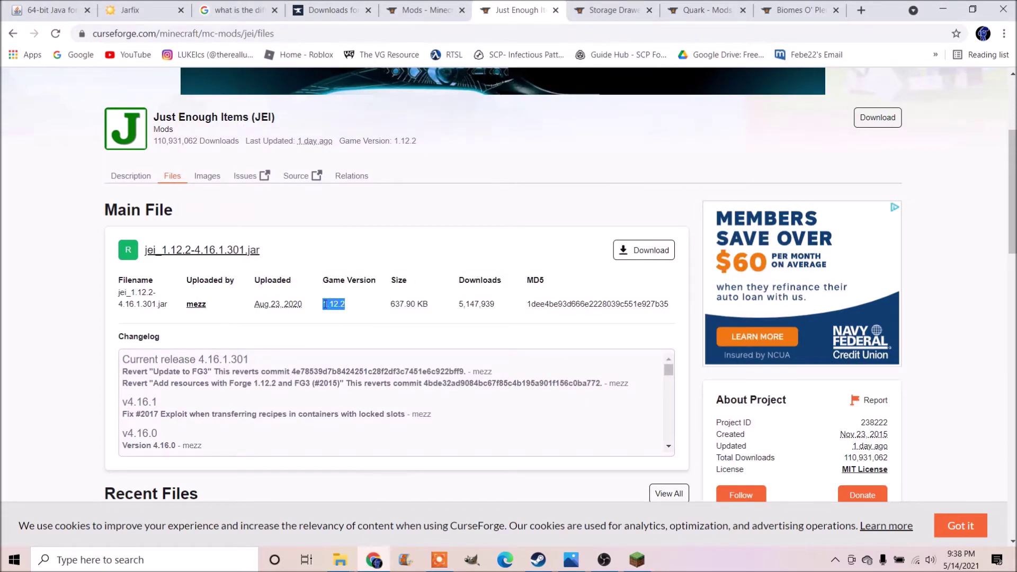
click(379, 311)
Examine the game versions in JEI's recent files, including the entry for jei-1.16.4-7.6.1.74.jar
scroll(538, 292, down, 3)
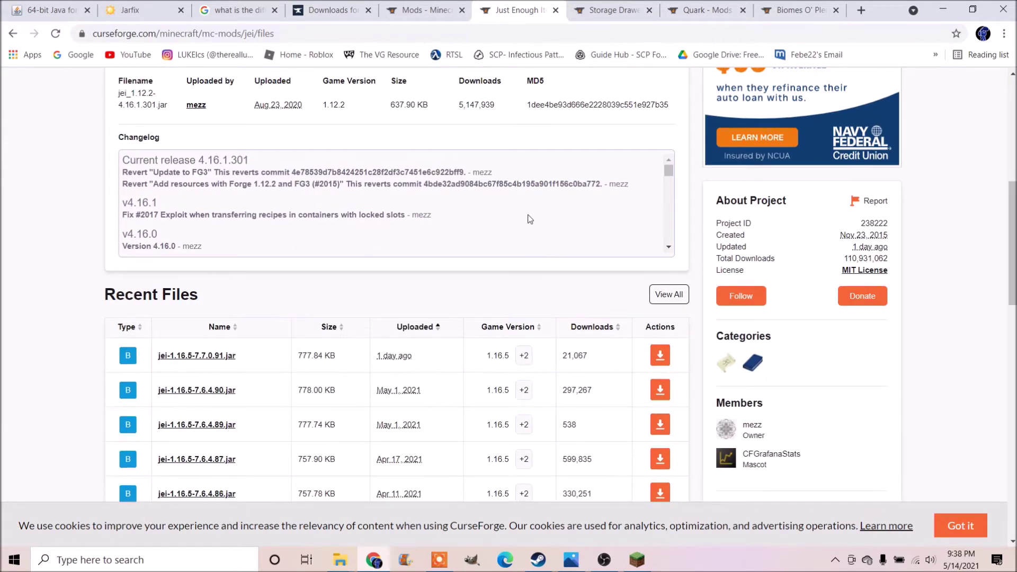
scroll(532, 220, down, 1)
scroll(508, 290, down, 1)
scroll(507, 290, down, 2)
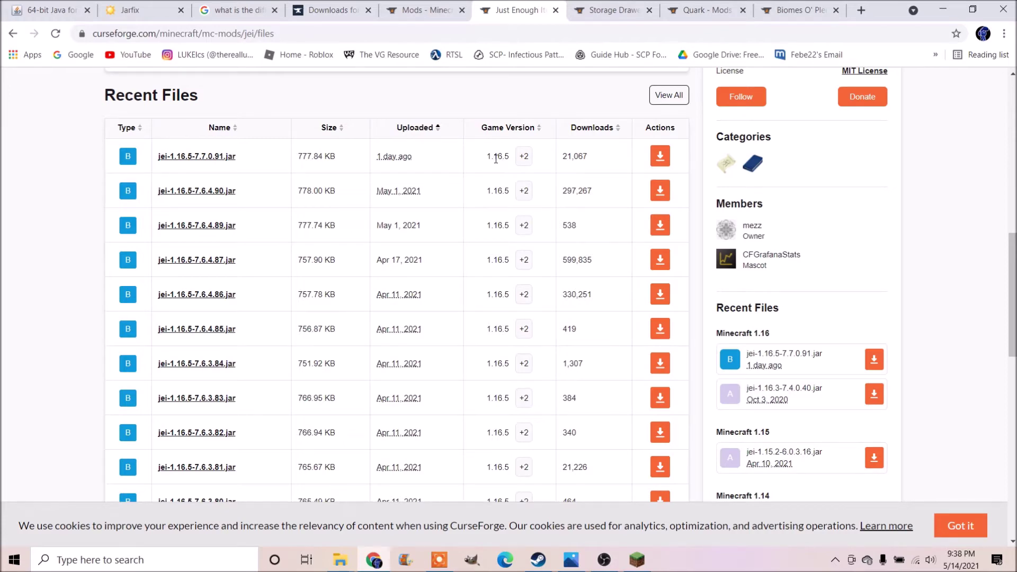
scroll(496, 157, down, 6)
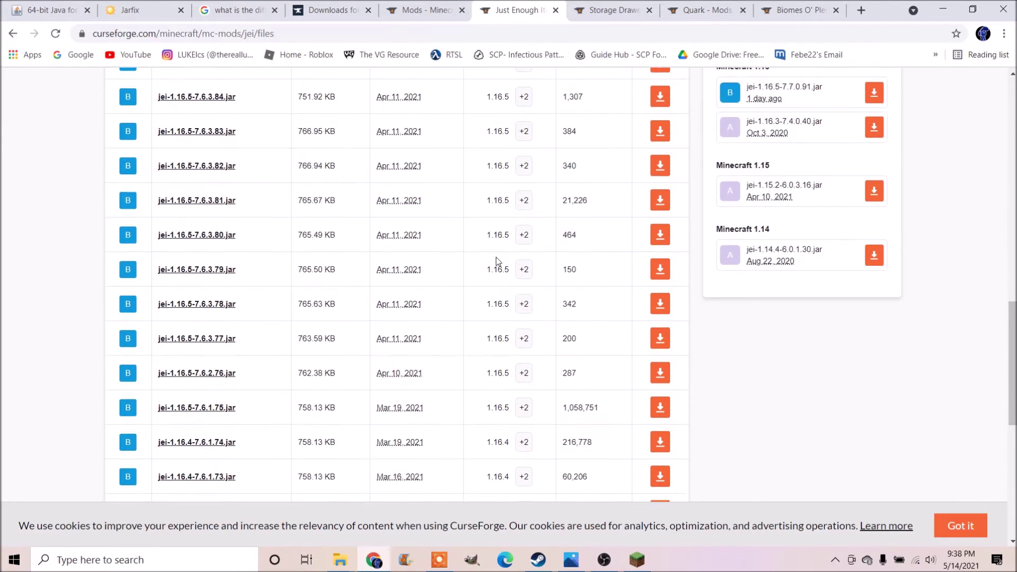
scroll(493, 296, down, 1)
double_click(487, 309)
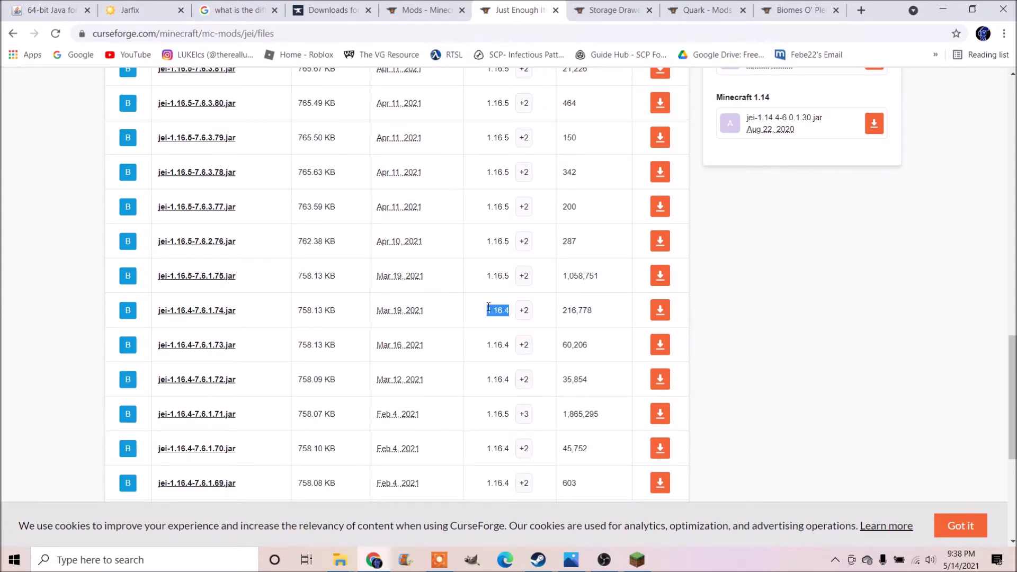
click(472, 297)
mouse_move(514, 314)
mouse_down()
mouse_move(487, 312)
mouse_move(503, 311)
mouse_up()
click(487, 316)
click(487, 316)
click(511, 313)
click(499, 311)
Download jei-1.16.4-7.6.1.74.jar, keep the file despite the browser's warning, and close its download page
click(660, 310)
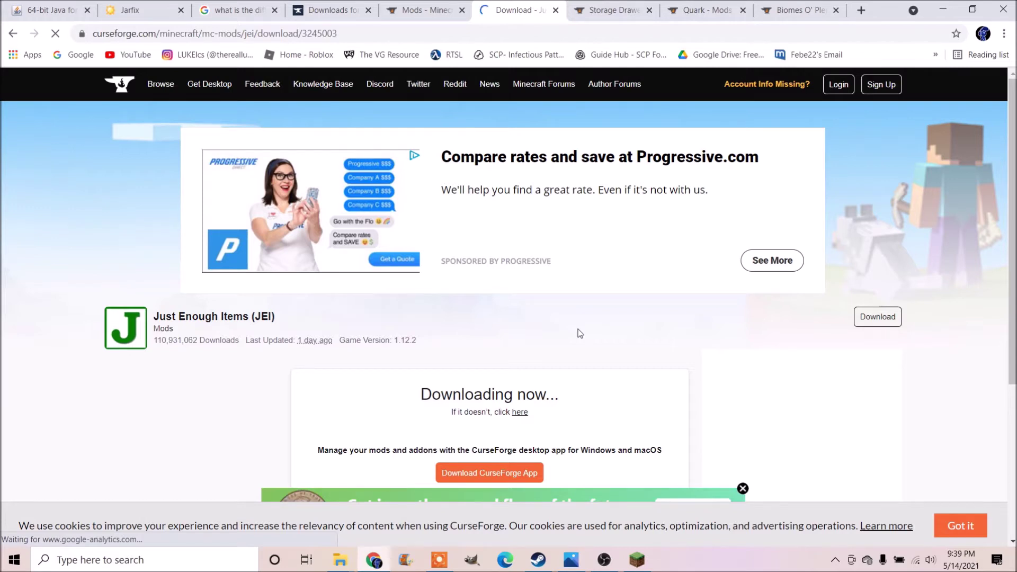
click(521, 416)
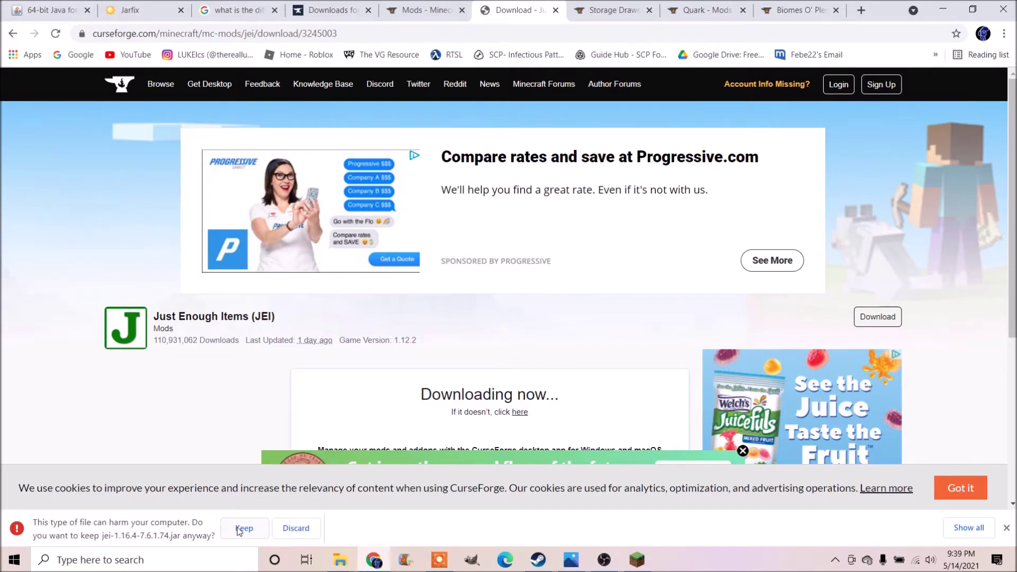
click(244, 528)
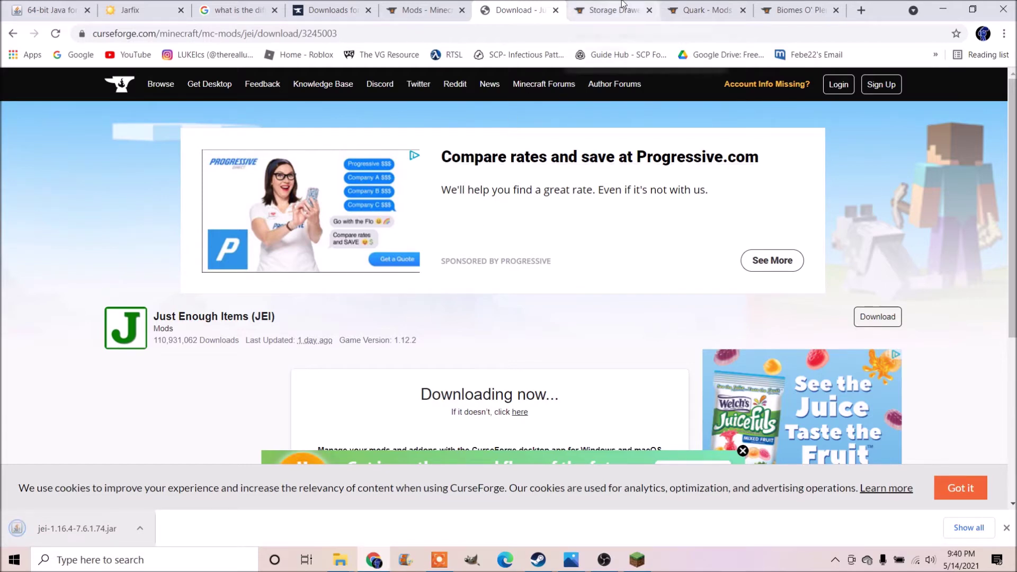
click(556, 11)
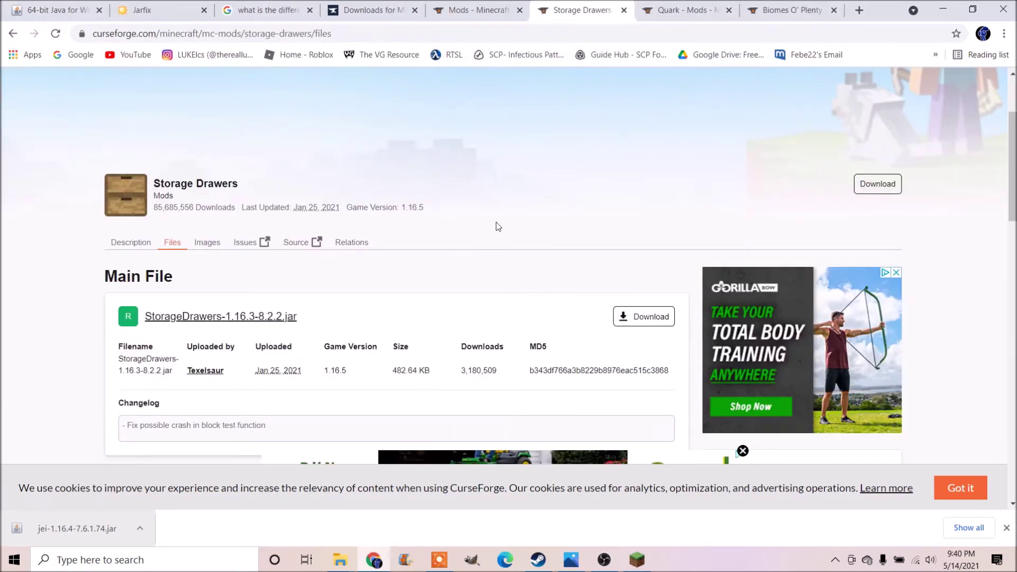
Check the game version of Storage Drawers' main file, StorageDrawers-1.16.3-8.2.2.jar
scroll(521, 344, down, 2)
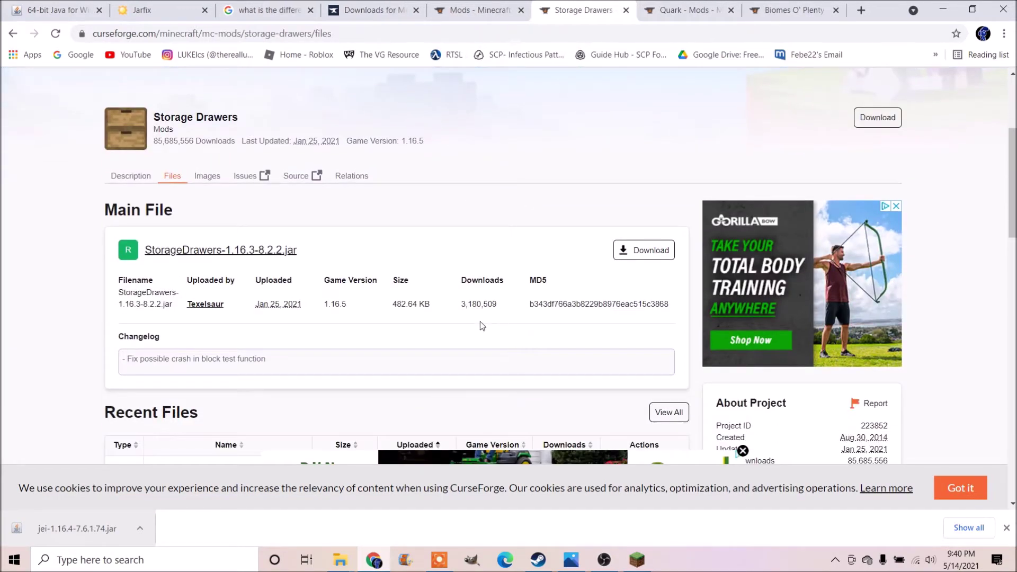
drag(345, 304, 324, 300)
click(355, 306)
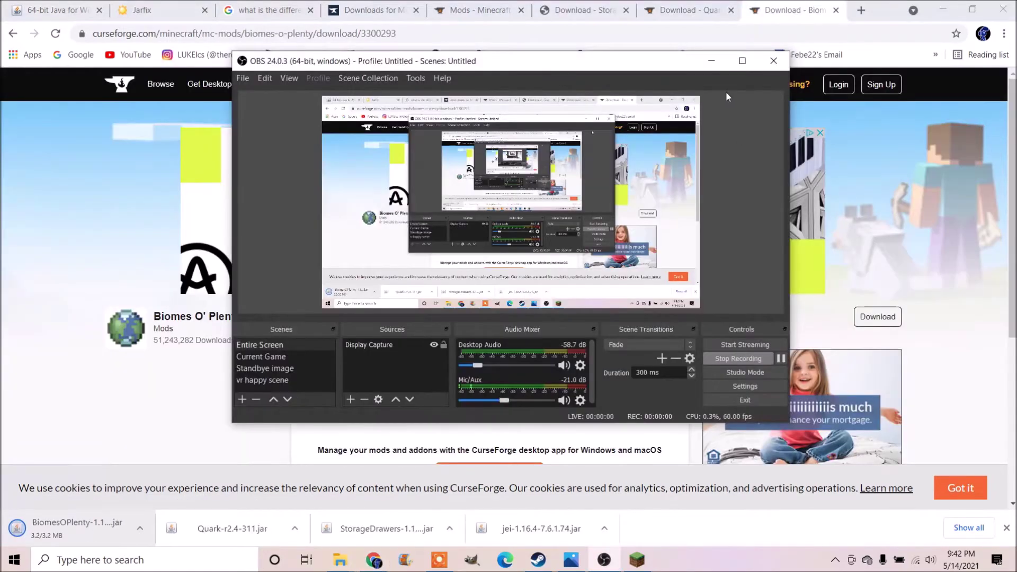
Minimise the recording window and search CurseForge's Minecraft 1.16.5 mods list for "optifine"
click(711, 61)
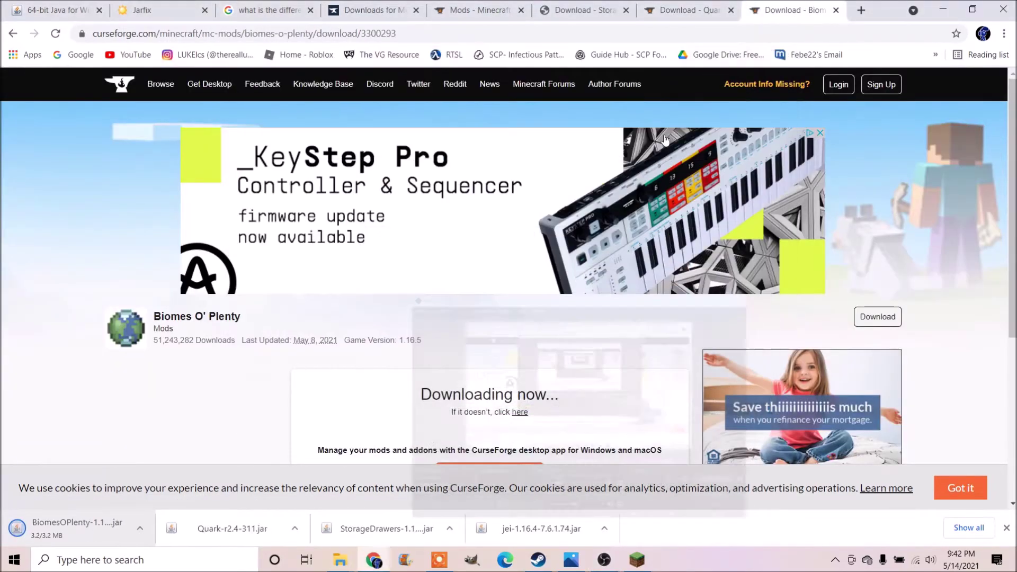
click(477, 9)
scroll(491, 223, up, 4)
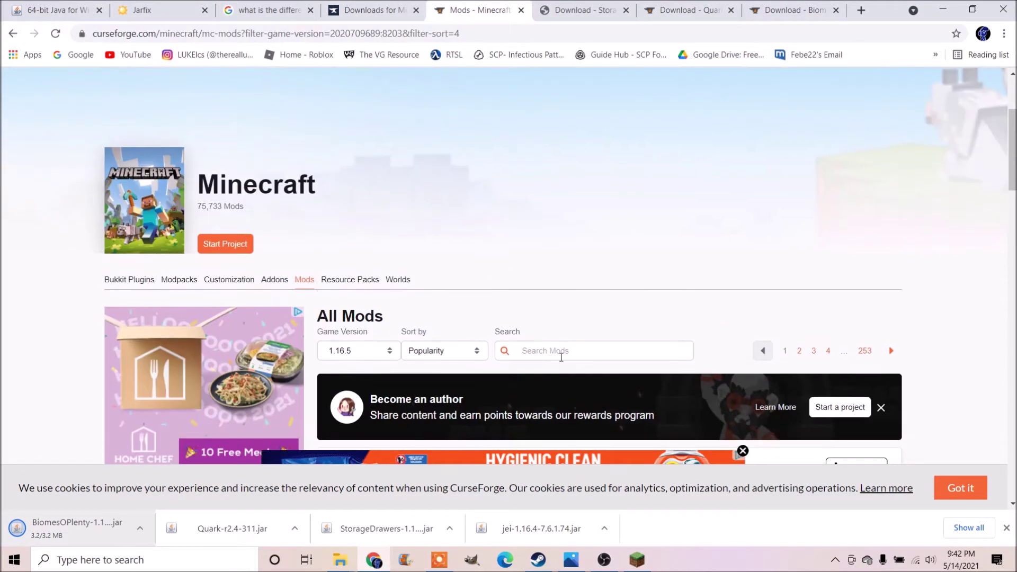
click(557, 351)
text(opti)
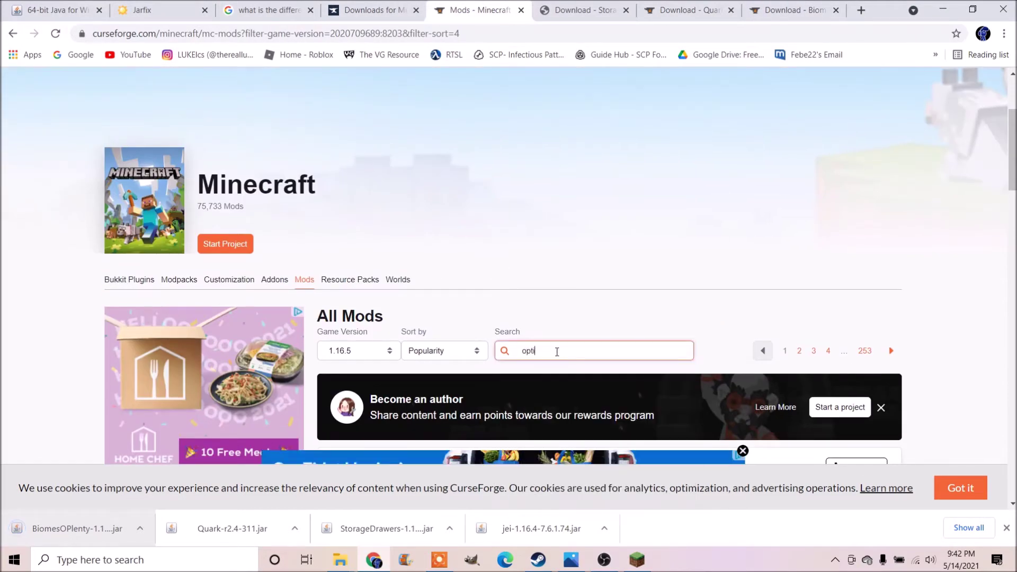
text(fine)
key(Return)
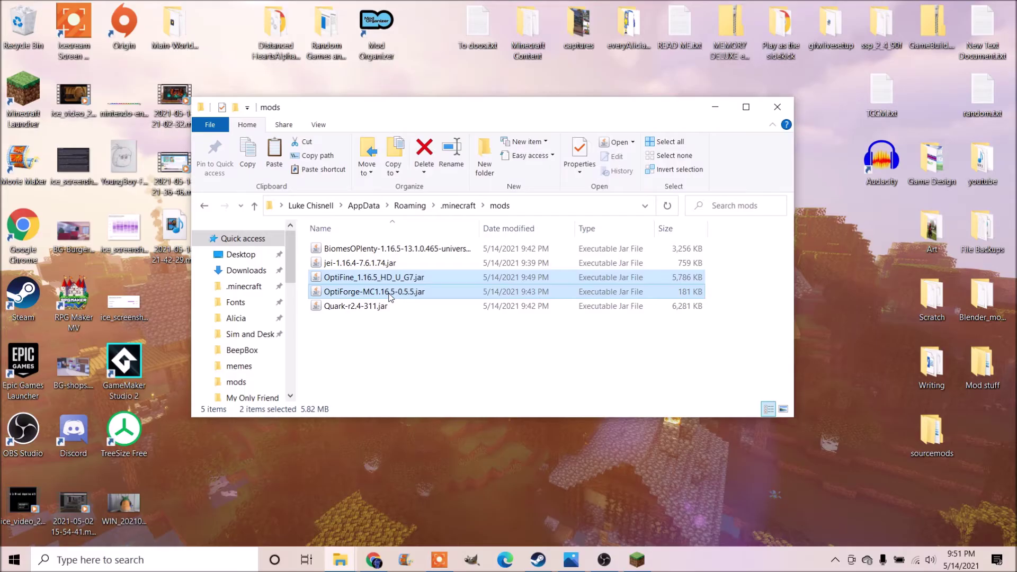
Delete OptiFine_1.16.5_HD_U_G7.jar and OptiForge-MC1.16.5-0.5.5.jar from the .minecraft mods folder and empty the Recycle Bin
key(Delete)
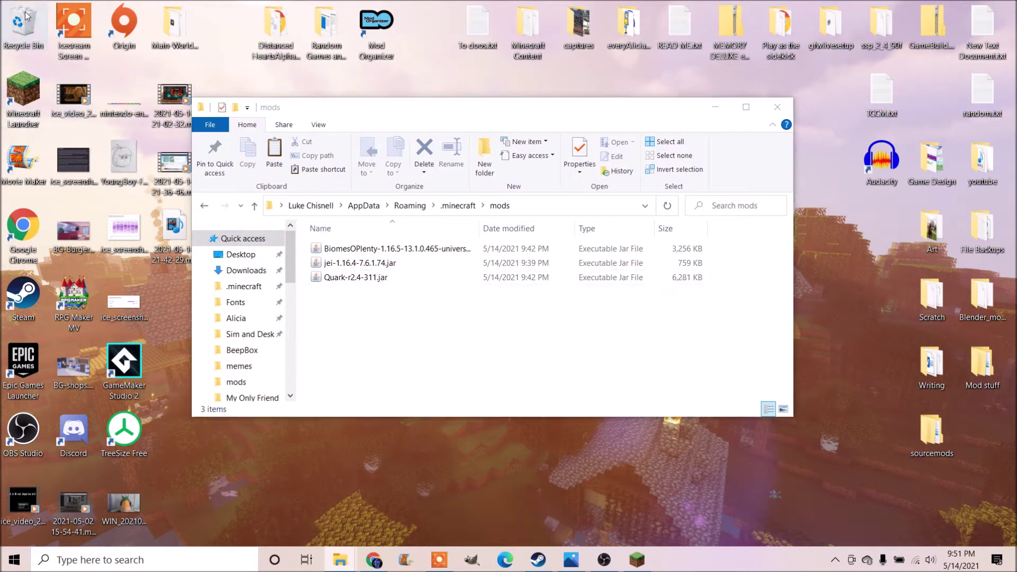
right_click(25, 12)
click(61, 36)
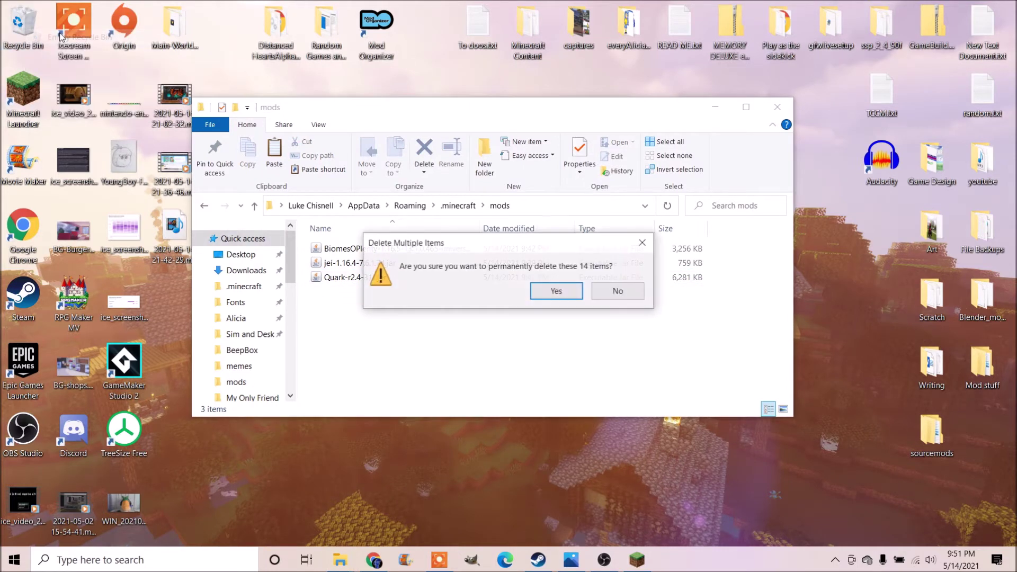
click(555, 291)
click(479, 364)
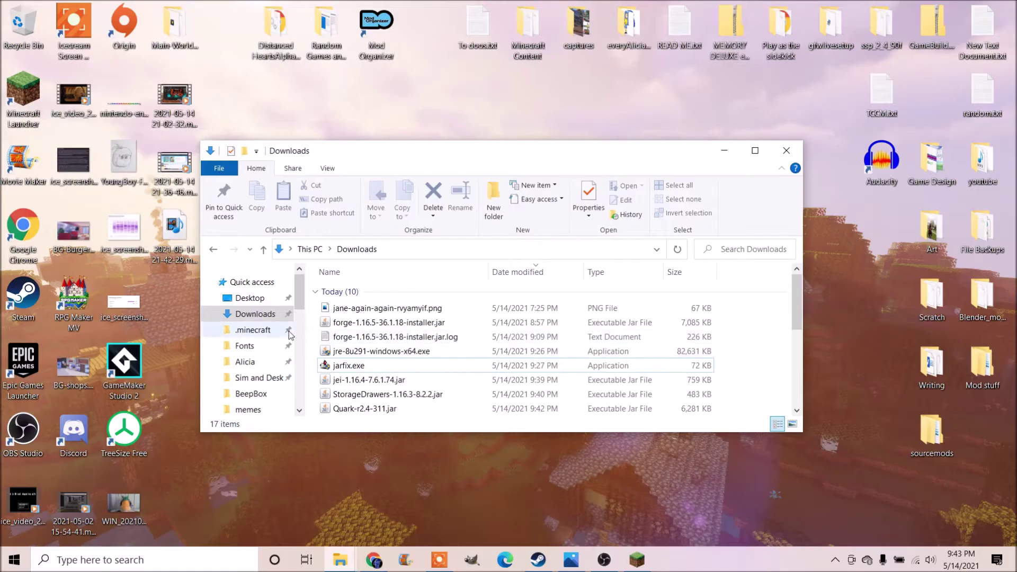
Find the downloaded mod files in Downloads and bring up the Minecraft Content mods folder window, moving it clear of them
scroll(316, 337, down, 3)
scroll(316, 338, up, 2)
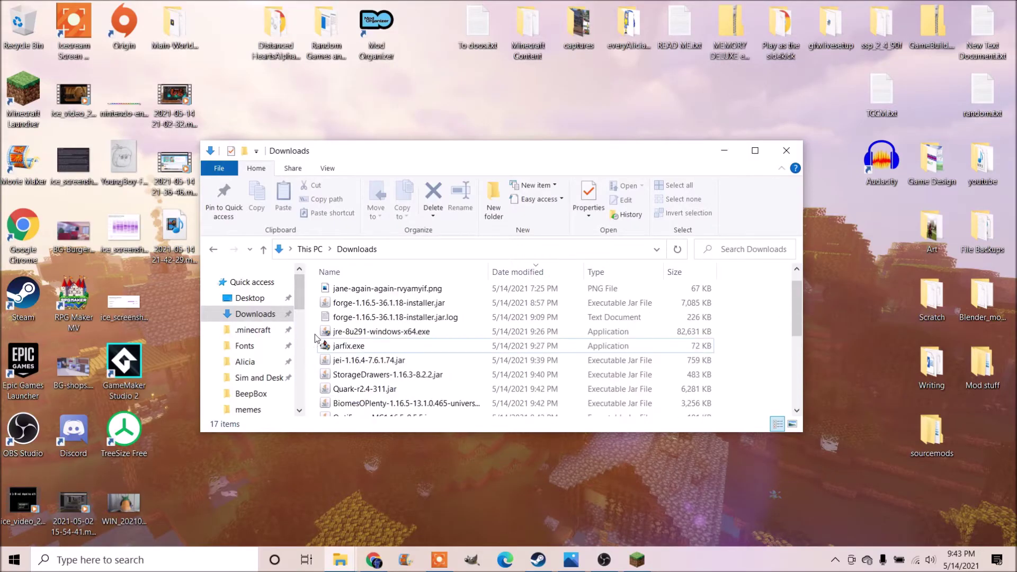
scroll(325, 345, down, 1)
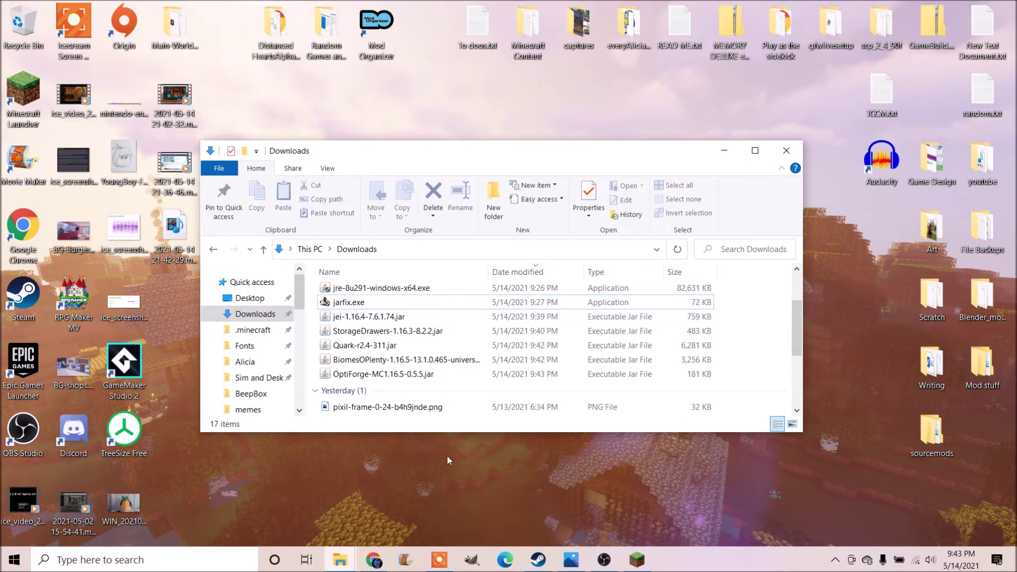
mouse_move(345, 553)
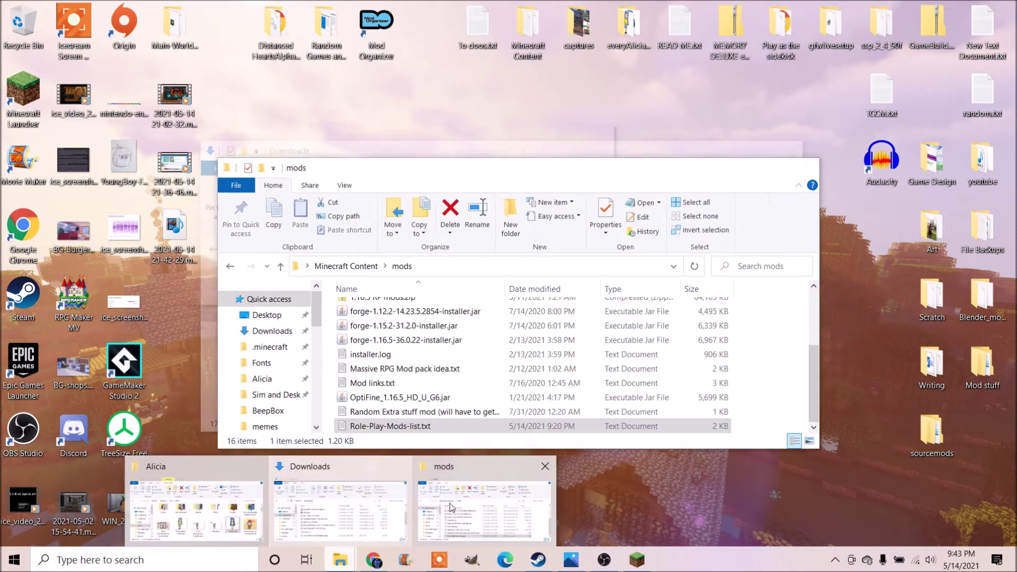
click(450, 503)
drag(421, 167, 474, 172)
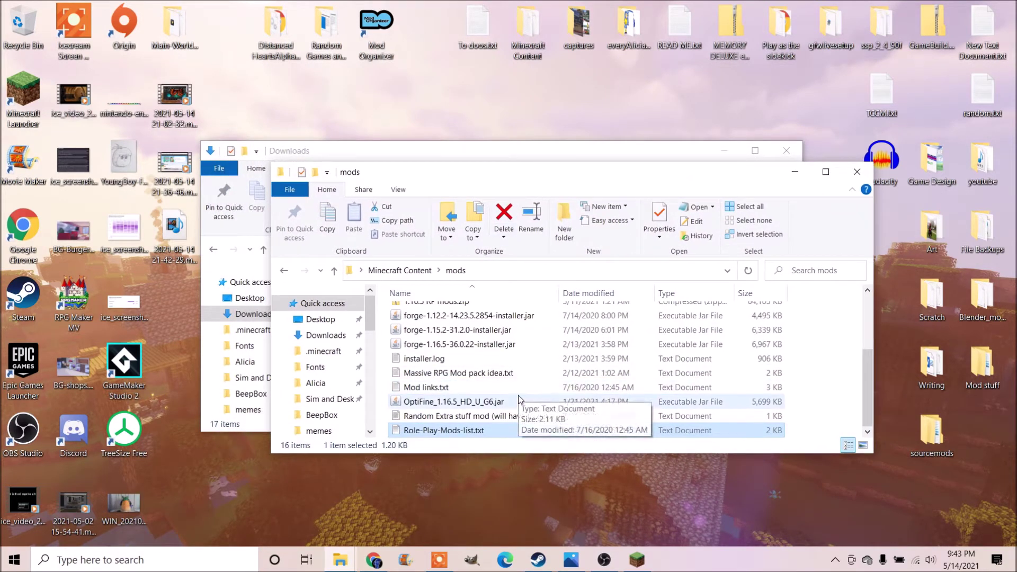
click(387, 389)
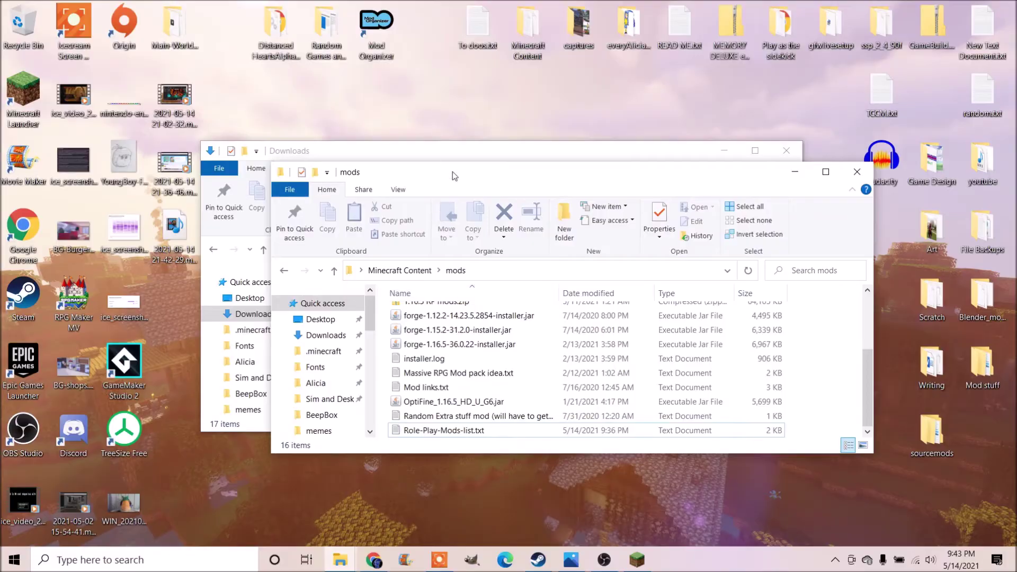
drag(487, 146, 657, 34)
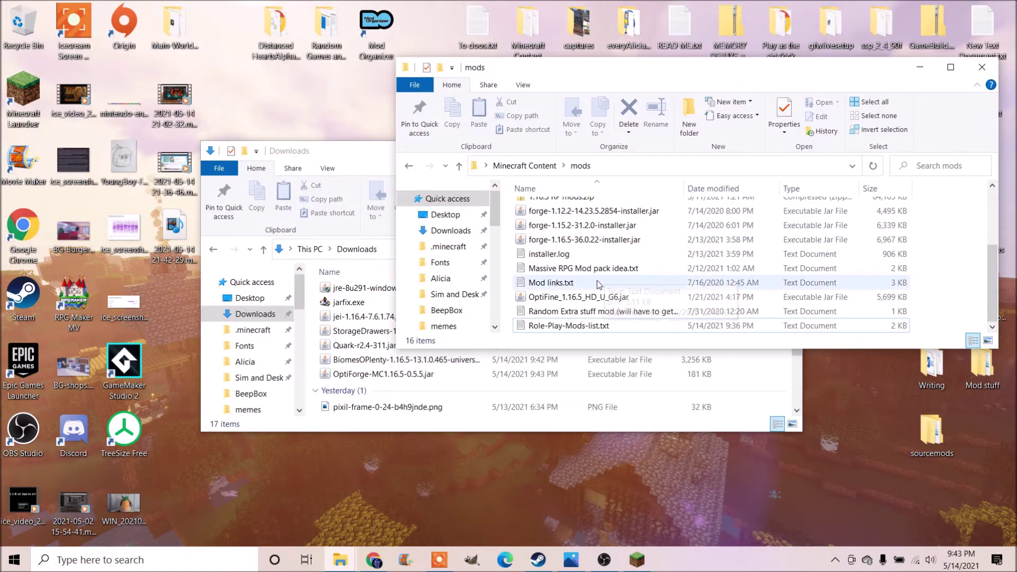
Look through the version folders and files stored in the Minecraft Content mods folder
scroll(586, 290, up, 2)
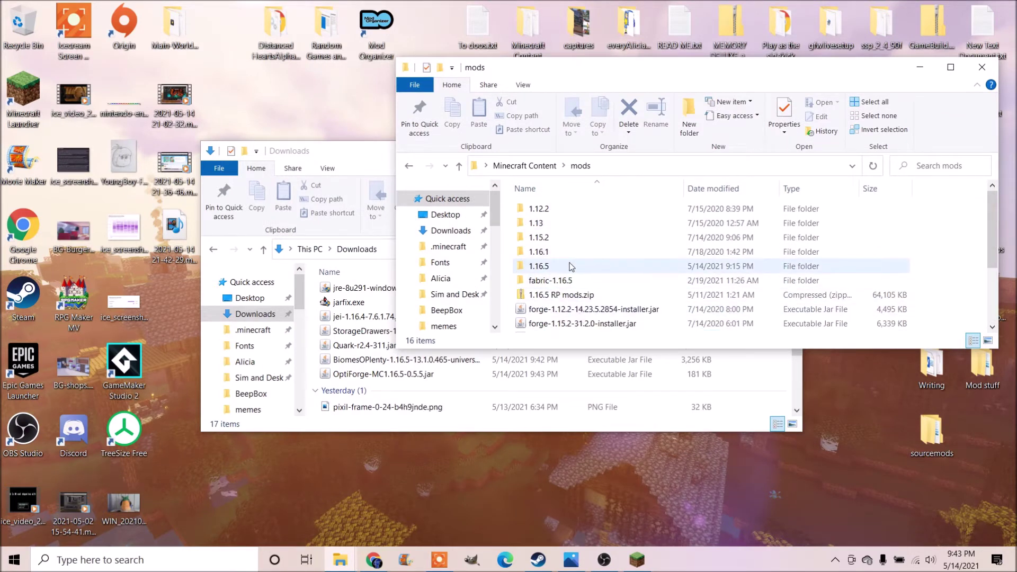
scroll(570, 267, down, 3)
scroll(571, 267, up, 3)
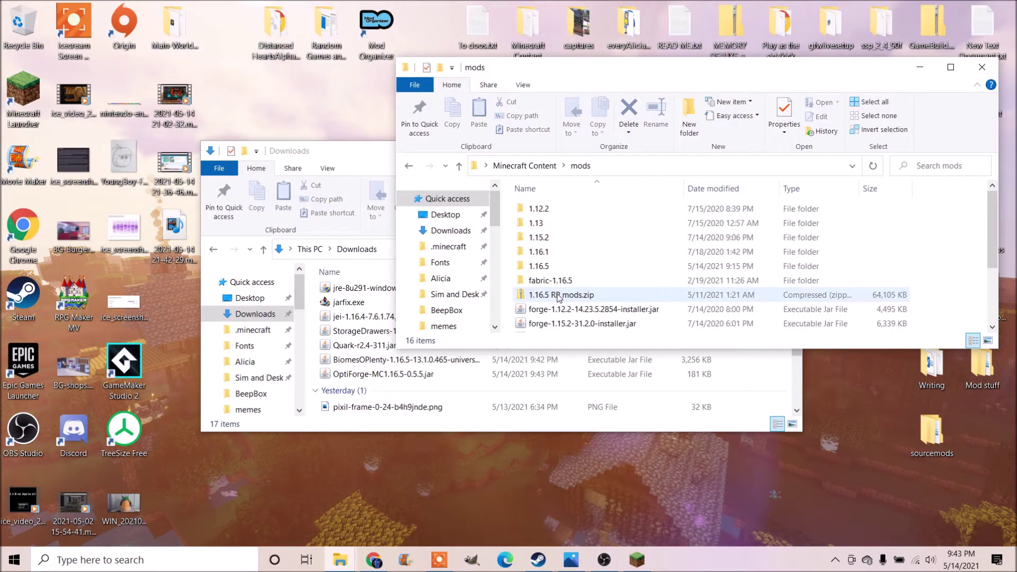
drag(582, 74, 559, 174)
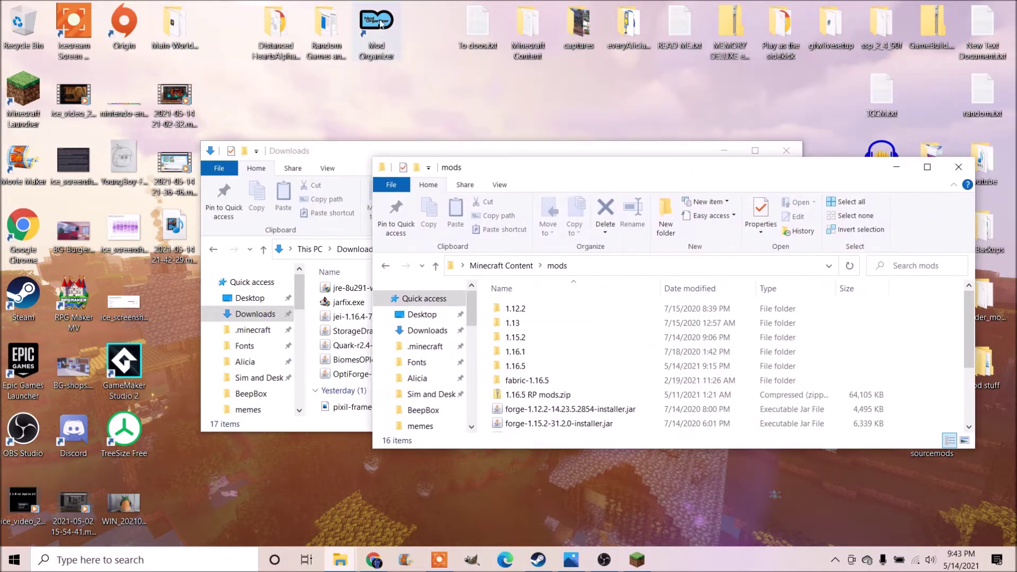
drag(591, 162, 607, 115)
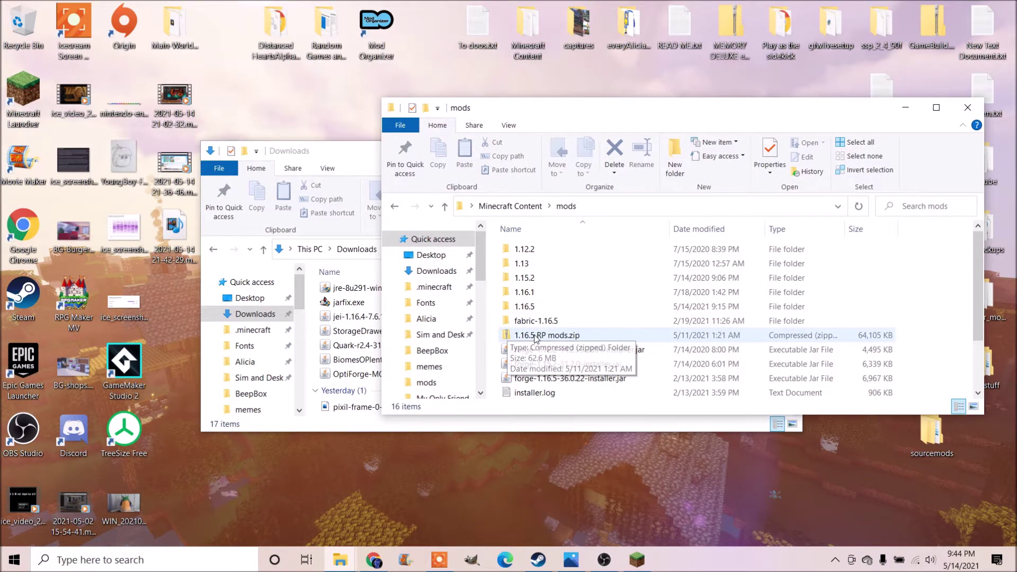
scroll(540, 339, down, 1)
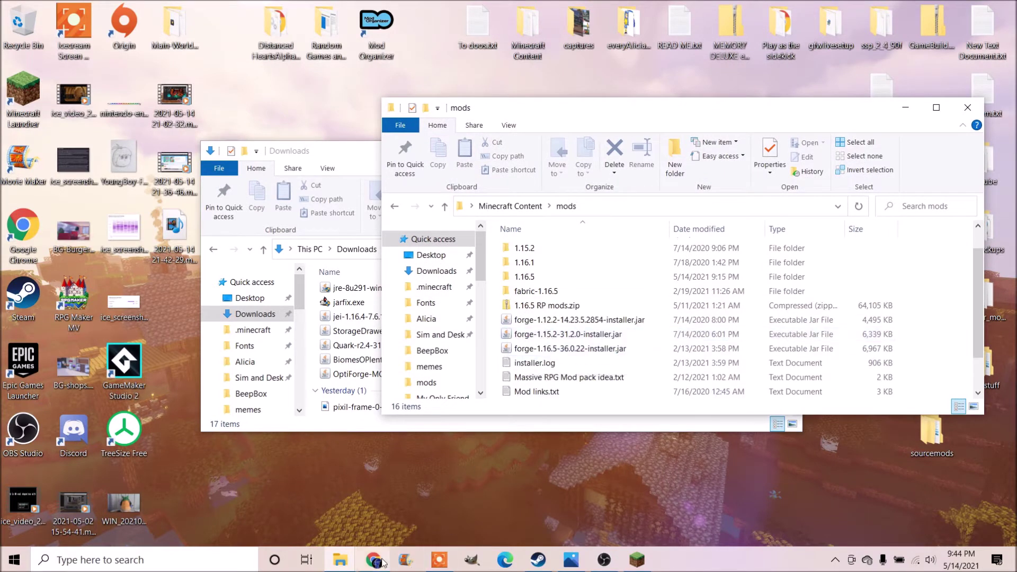
mouse_move(374, 560)
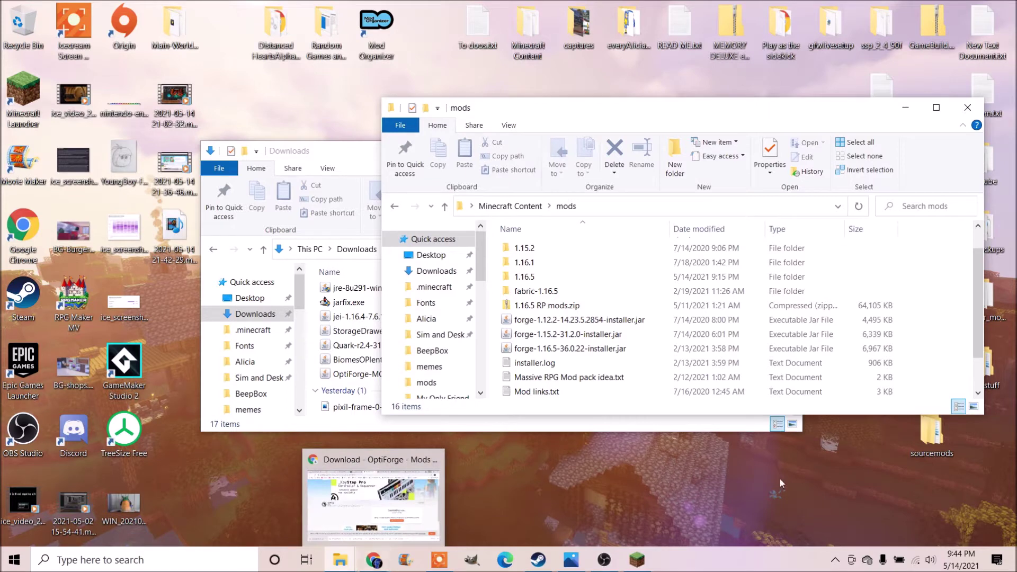
scroll(512, 295, down, 1)
scroll(504, 286, up, 2)
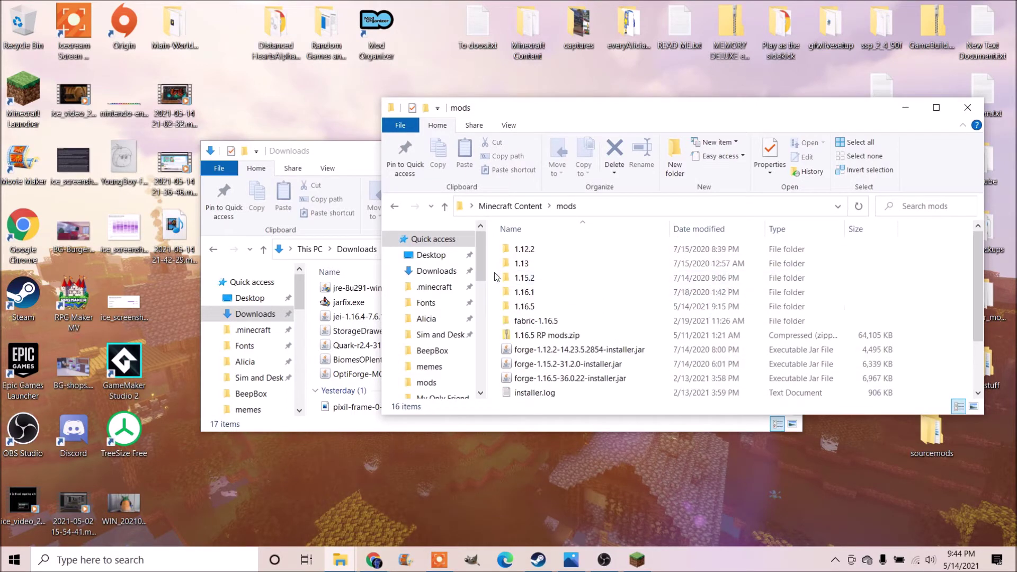
Create a folder named "tutorial thingy4" in the Minecraft Content mods folder
right_click(494, 273)
mouse_move(545, 449)
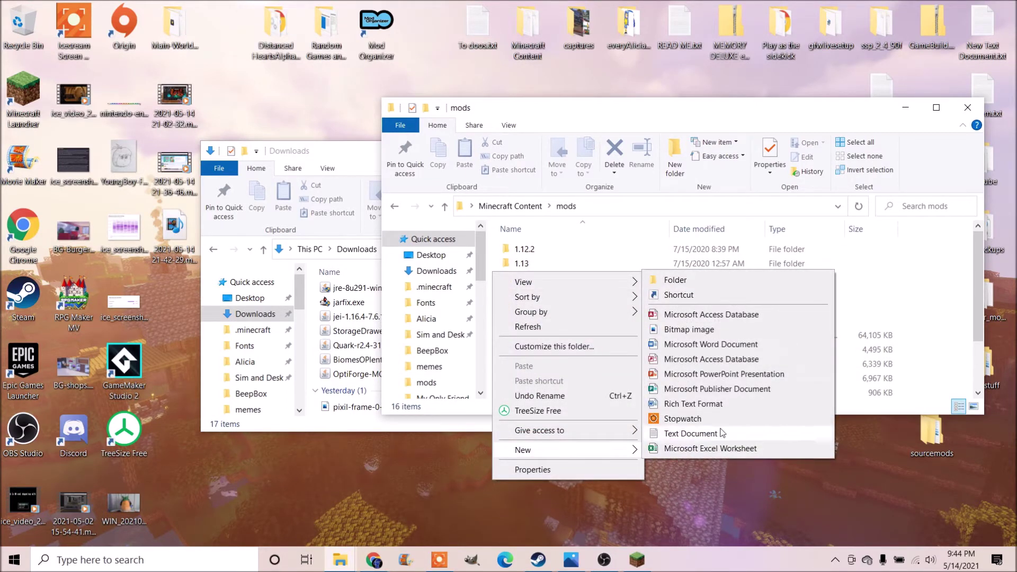
click(688, 282)
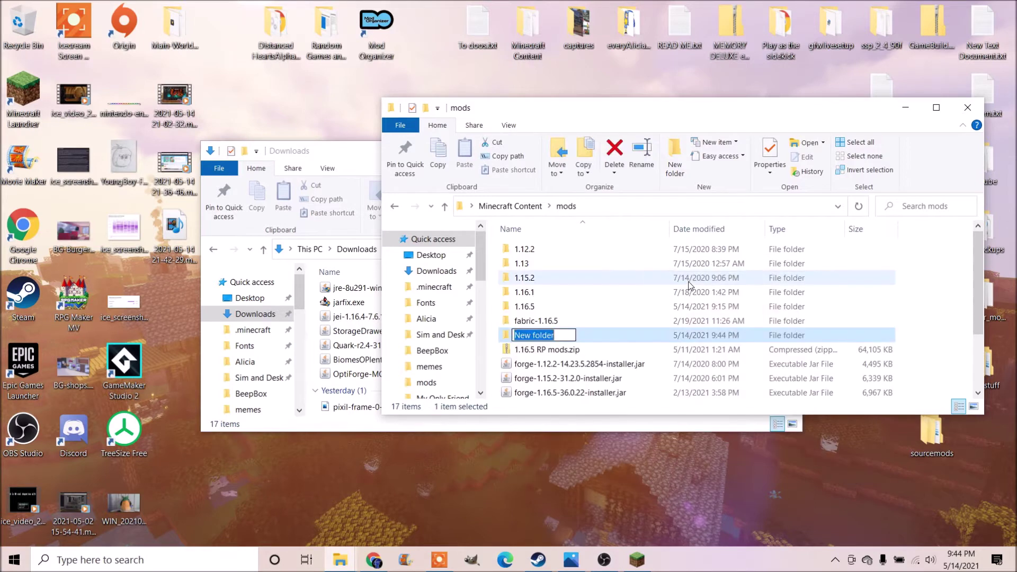
text(tutorial thingy4)
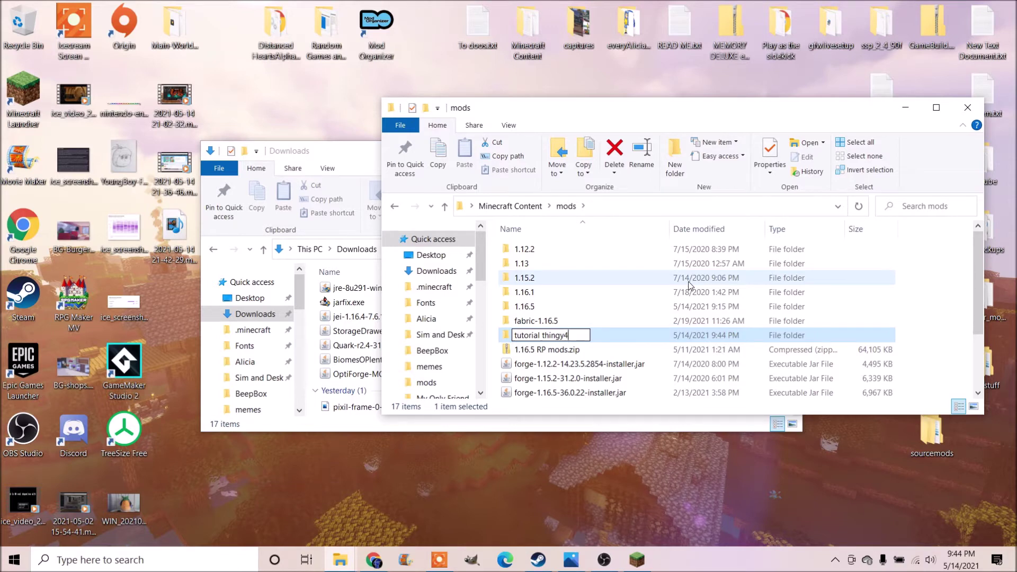
key(Return)
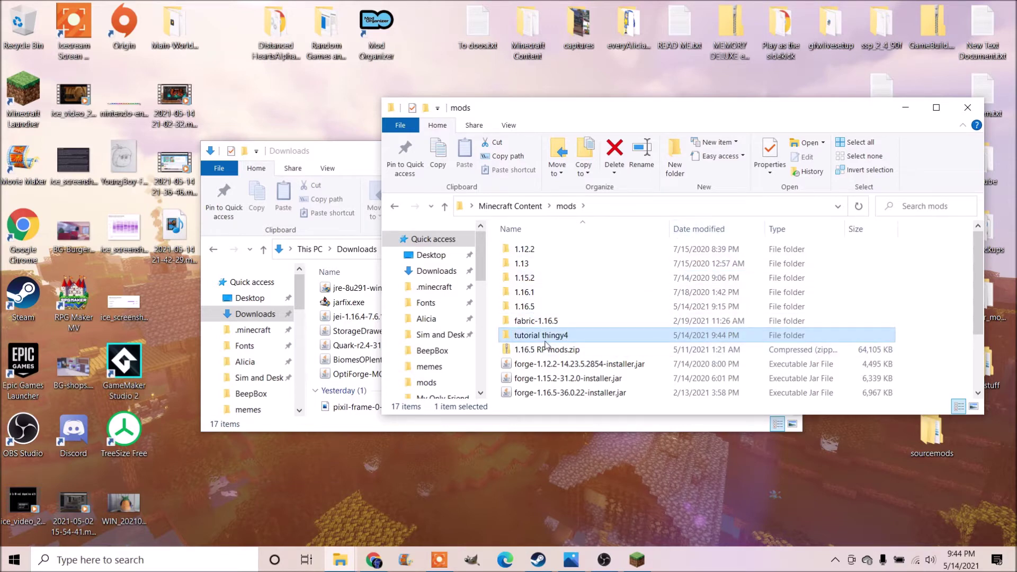
Move the JEI, Storage Drawers, Quark, Biomes O' Plenty and OptiForge jar files from Downloads into the tutorial thingy4 folder
double_click(546, 339)
drag(365, 156, 674, 279)
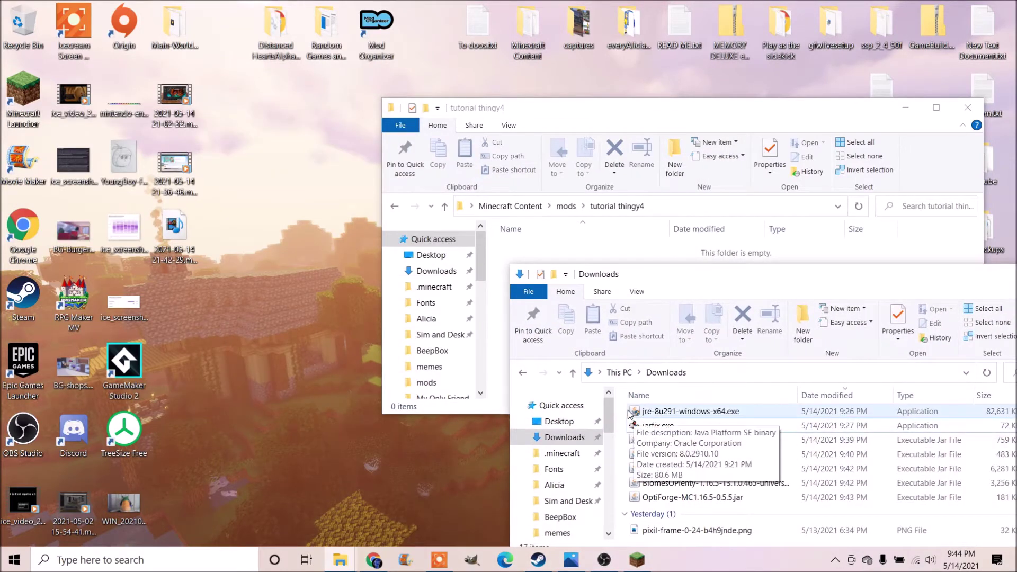
drag(656, 440, 574, 257)
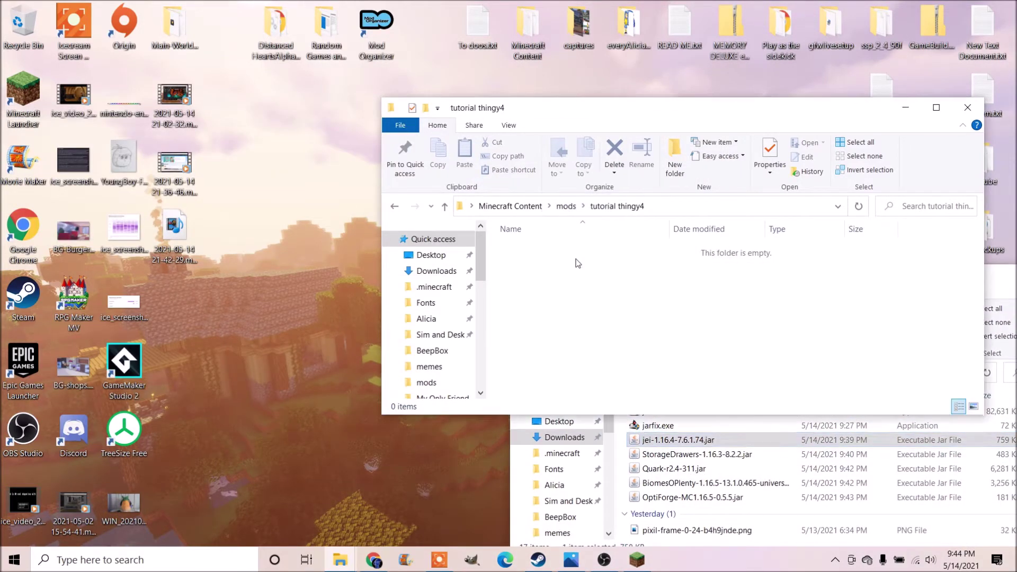
drag(697, 438, 567, 318)
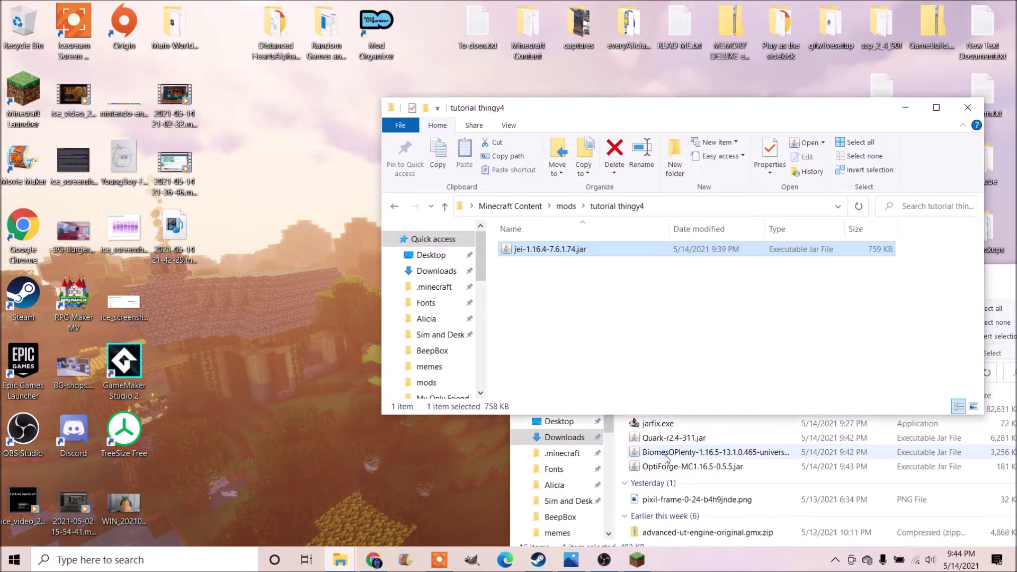
drag(670, 439, 536, 389)
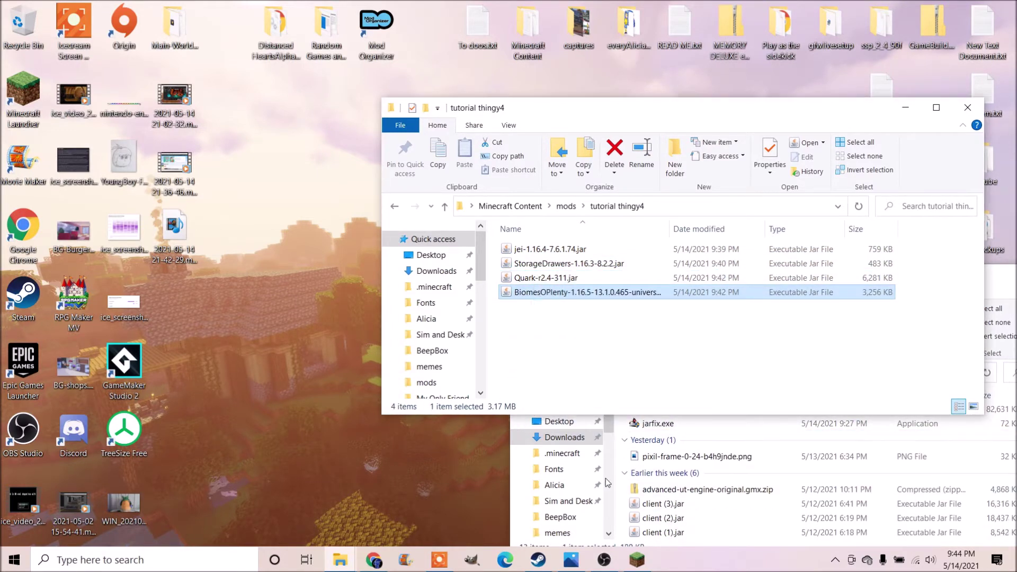
Put away the Downloads window and review the mod files collected in tutorial thingy4
click(751, 496)
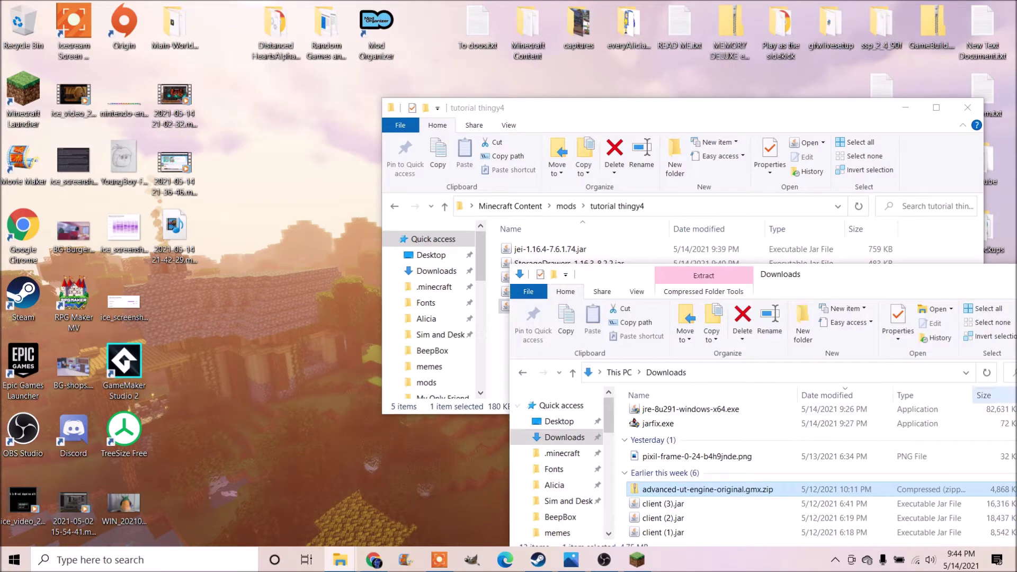
drag(969, 279, 704, 261)
click(767, 256)
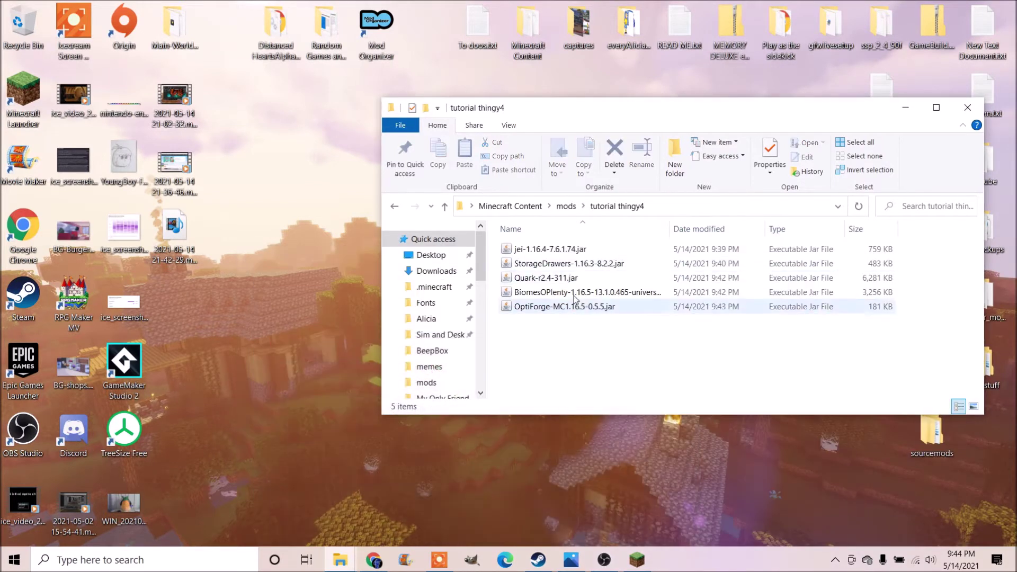
click(557, 264)
click(589, 374)
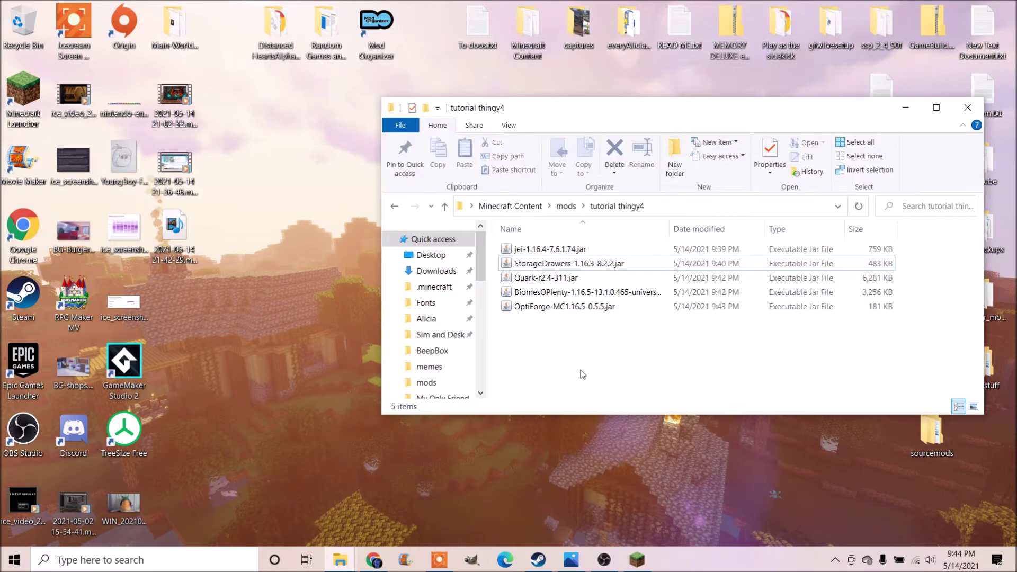
Minimise the tutorial thingy4 folder window and switch to the Minecraft Launcher
drag(625, 111, 517, 101)
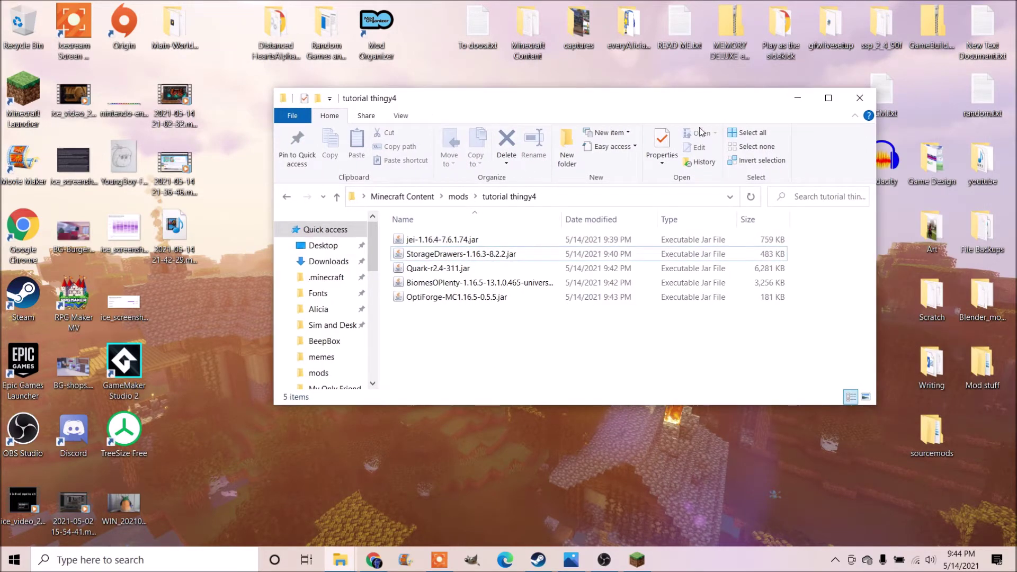
click(796, 99)
click(636, 559)
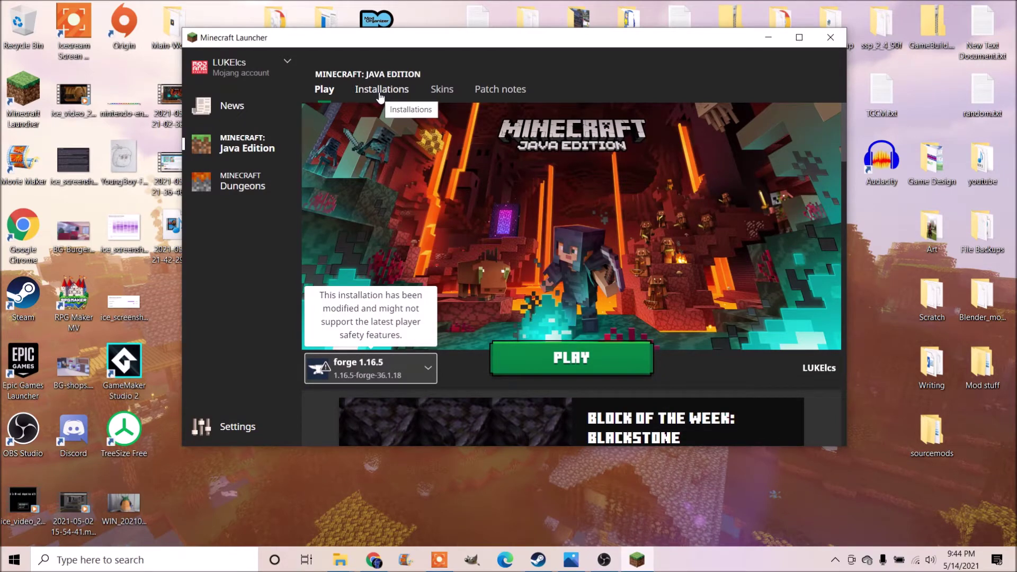
Open the game folder of the forge 1.16.5 installation and minimise the launcher
click(379, 92)
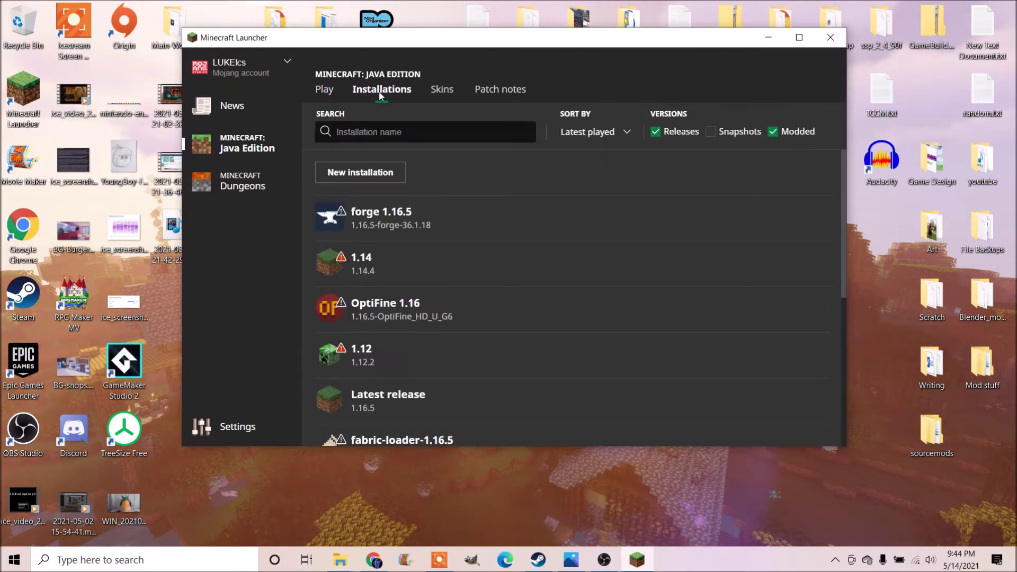
click(586, 220)
click(753, 422)
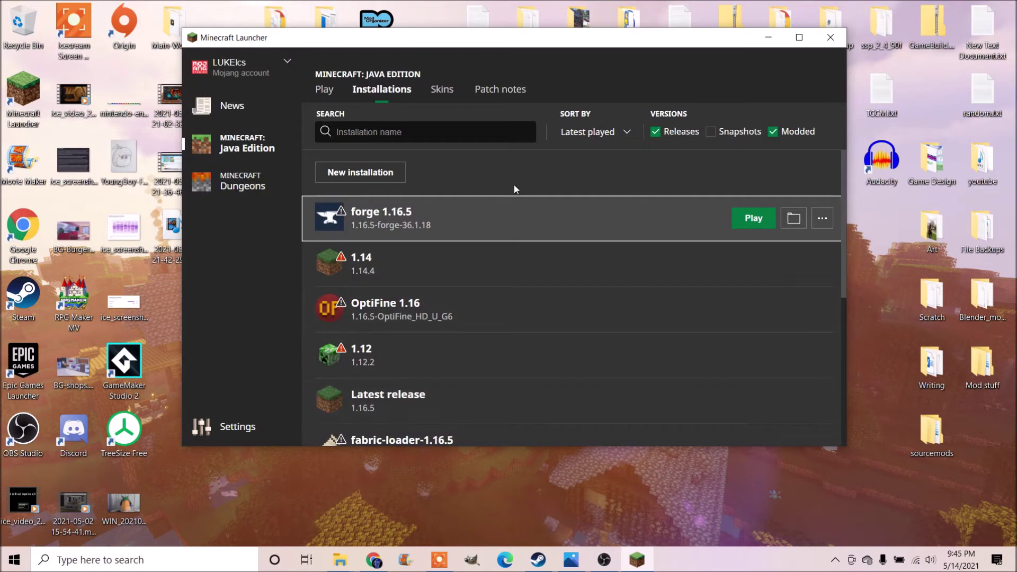
click(793, 219)
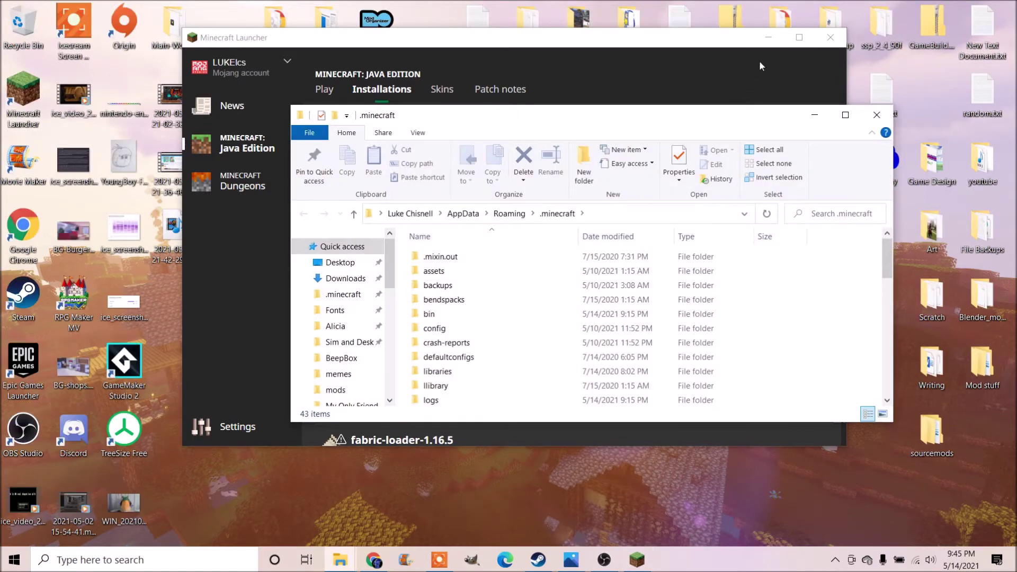
click(768, 37)
Look through the contents of the .minecraft folder and display its full path
scroll(500, 299, down, 2)
scroll(494, 330, down, 8)
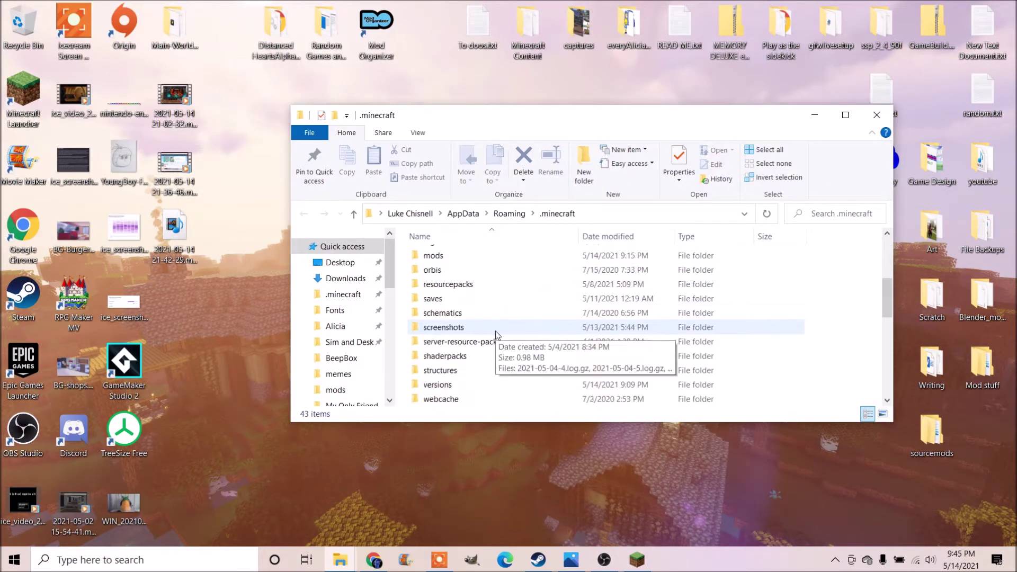
scroll(493, 316, up, 10)
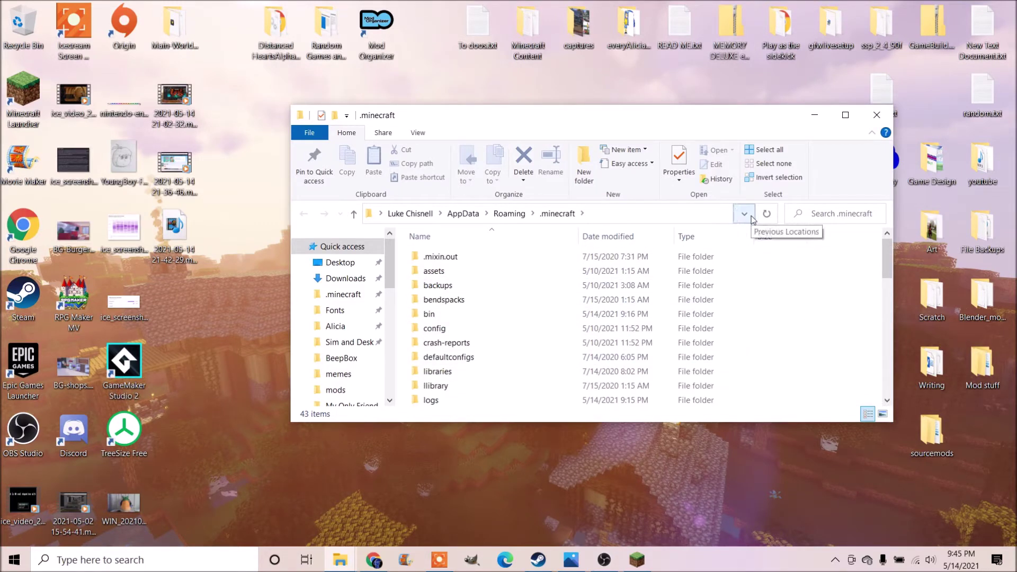
right_click(635, 219)
right_click(563, 216)
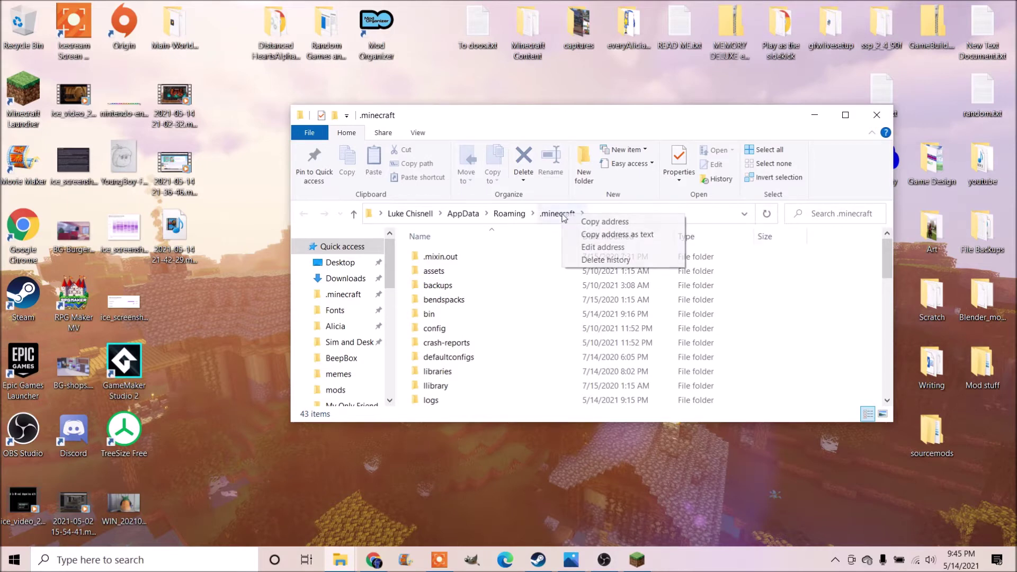
click(642, 214)
click(642, 213)
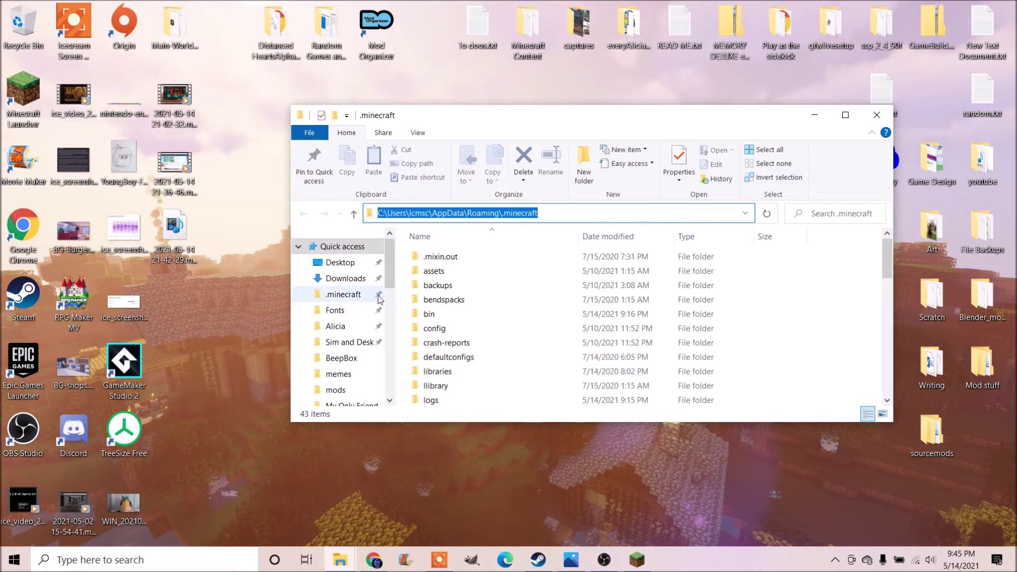
click(402, 282)
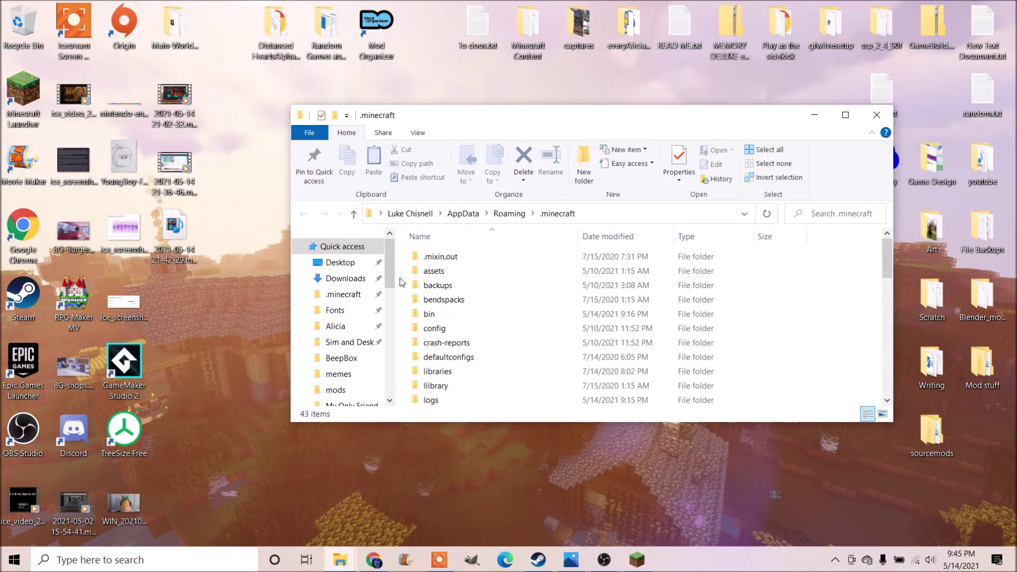
scroll(401, 282, down, 2)
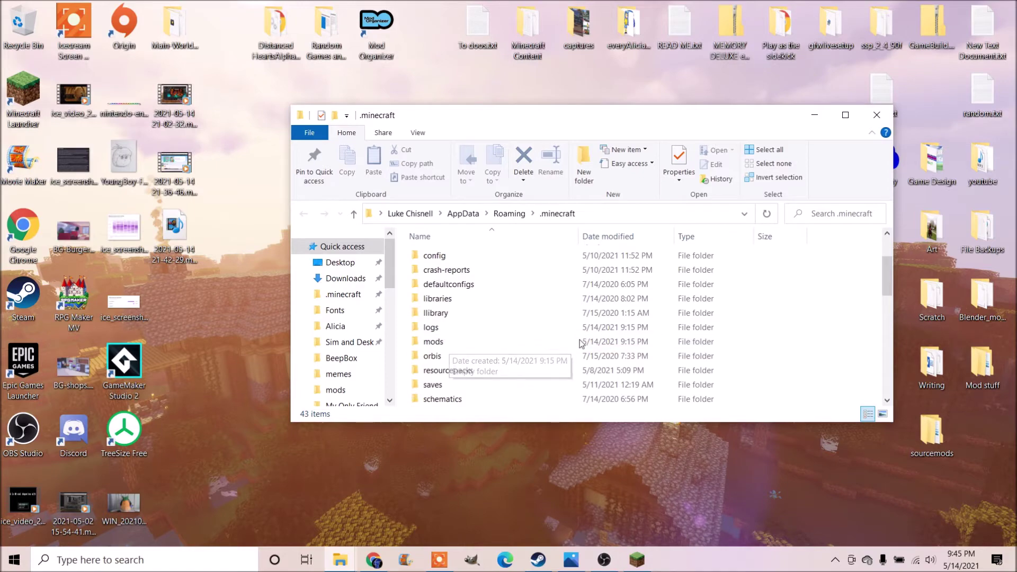
click(641, 561)
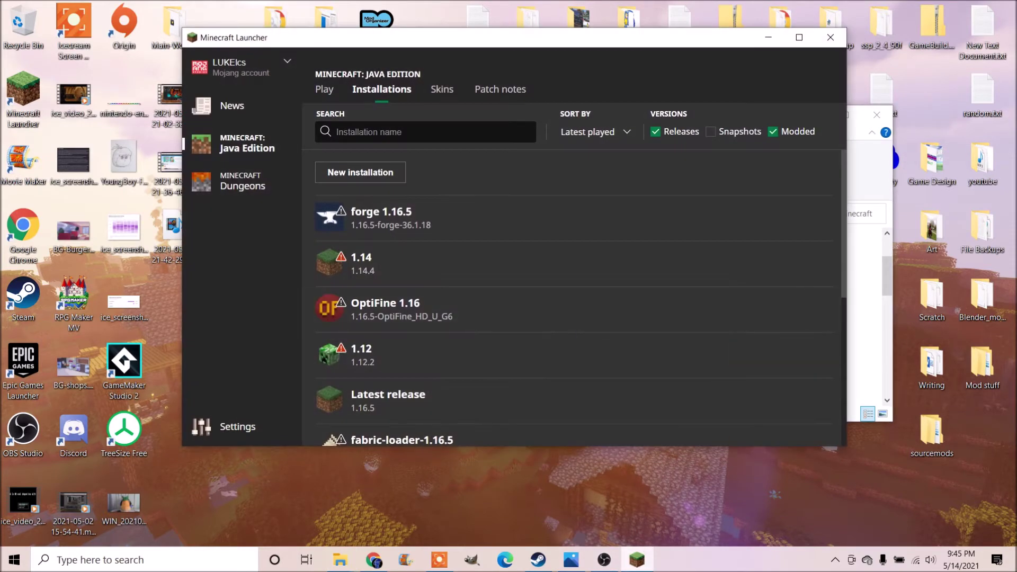
click(641, 561)
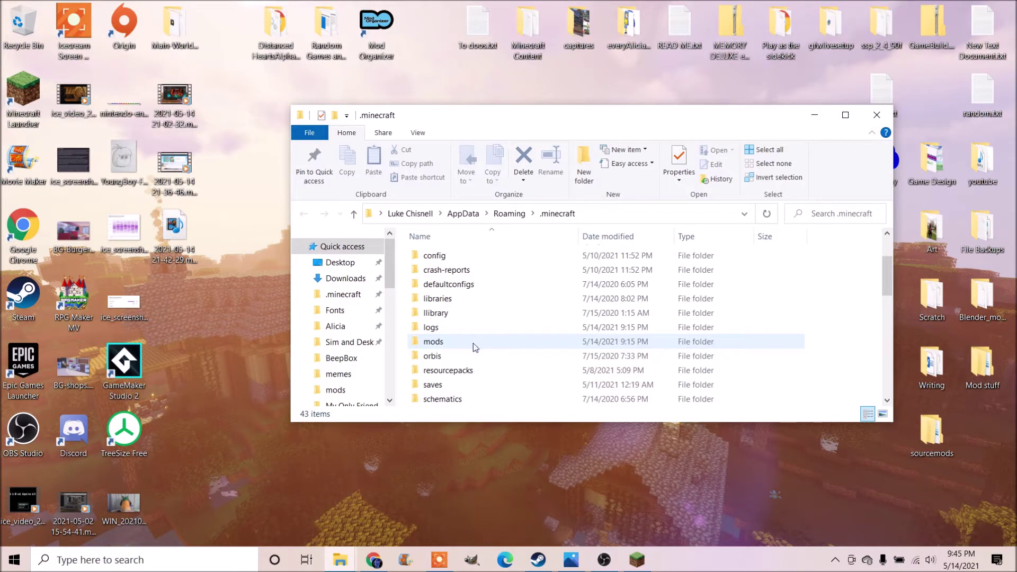
Delete the existing mods folder in .minecraft and create a new folder there named "mods"
mouse_move(471, 348)
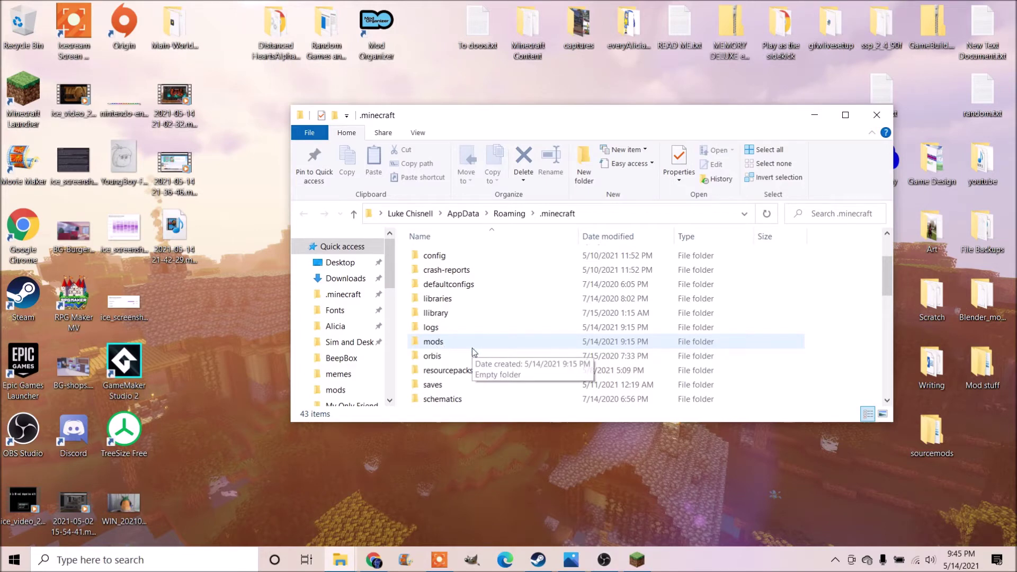
click(443, 344)
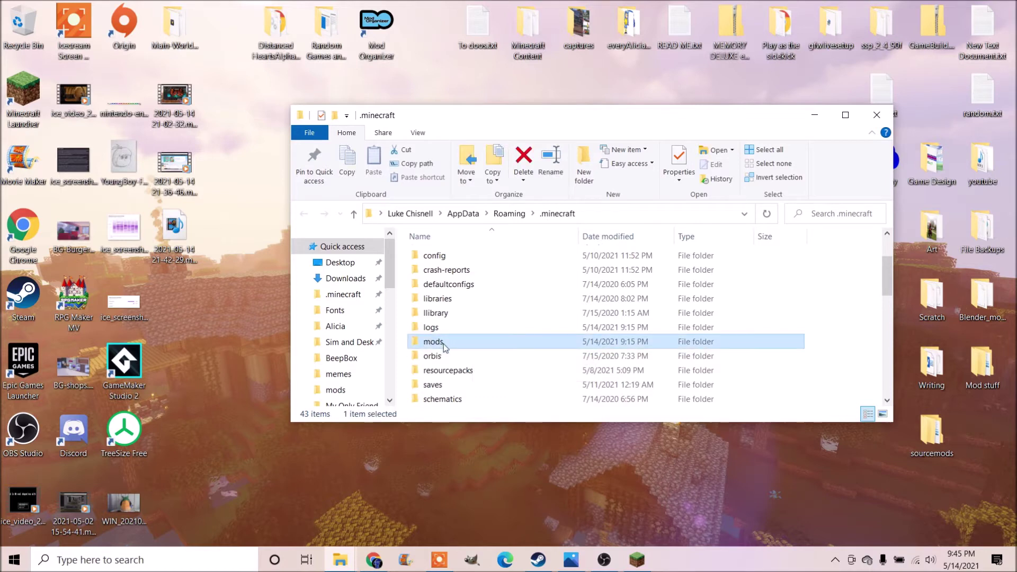
key(Delete)
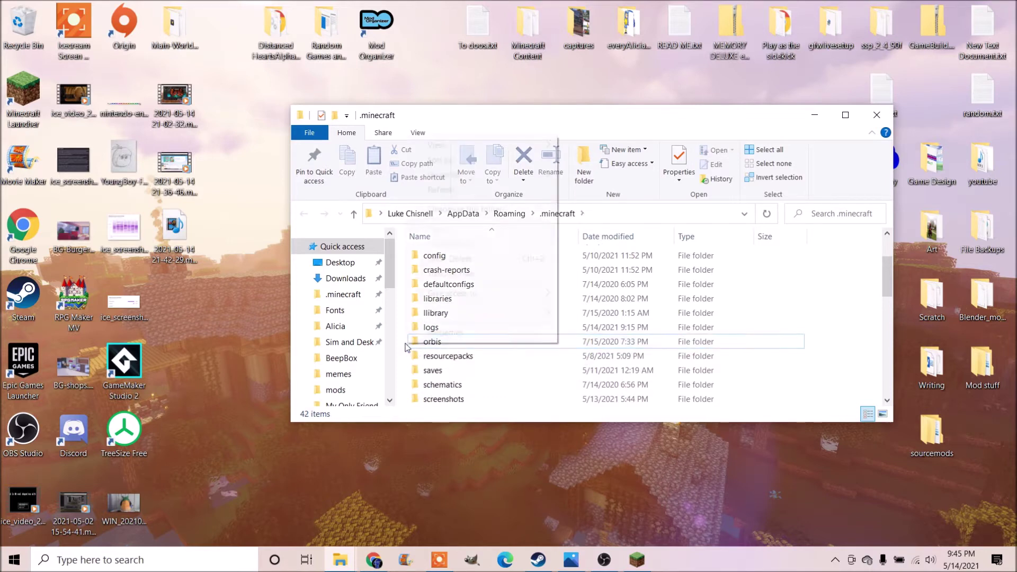
right_click(406, 343)
mouse_move(494, 313)
click(611, 313)
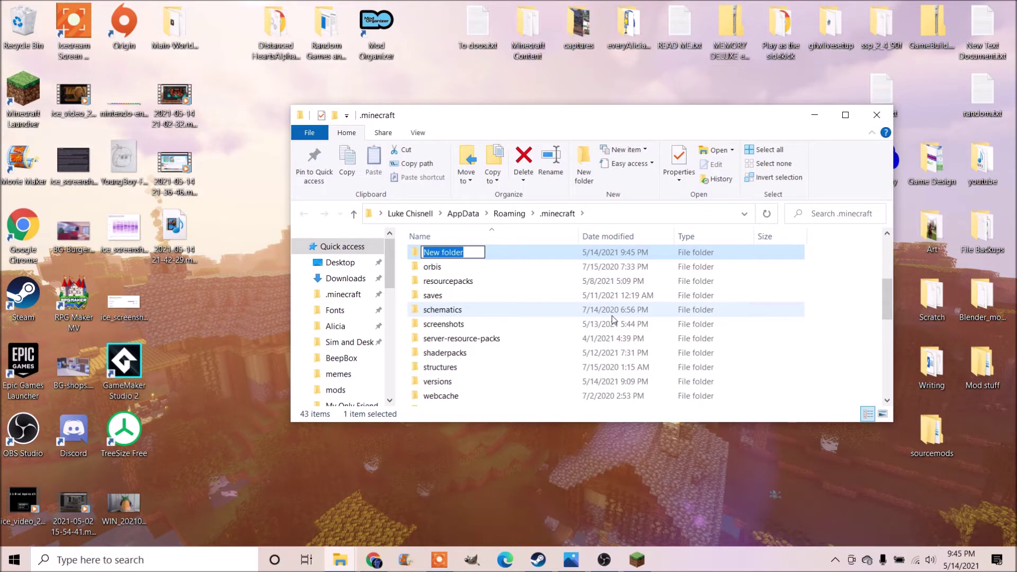
text(mods)
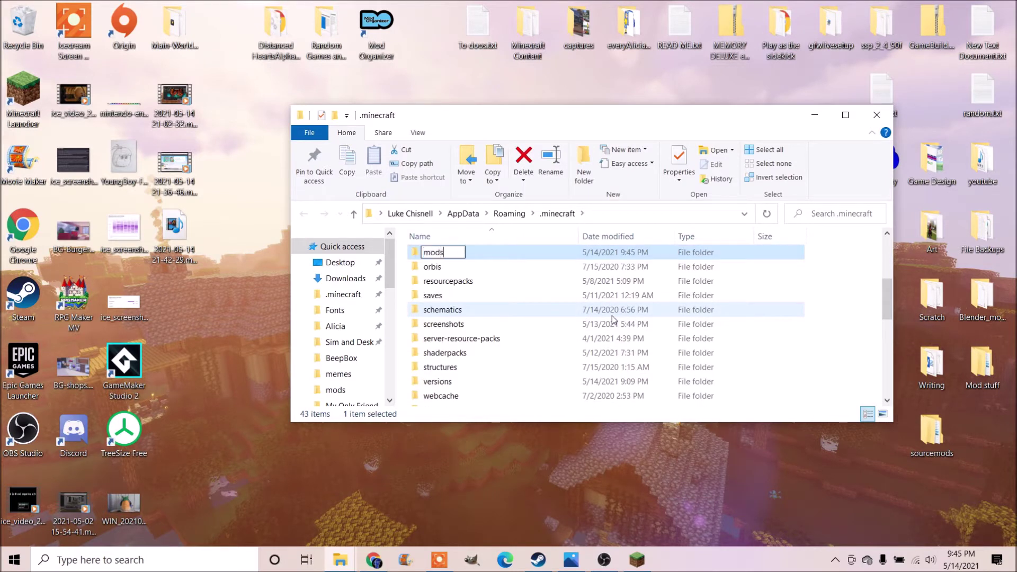
key(Return)
Open the new mods folder and arrange the tutorial thingy4 window beside it so both file lists are accessible
scroll(583, 312, up, 2)
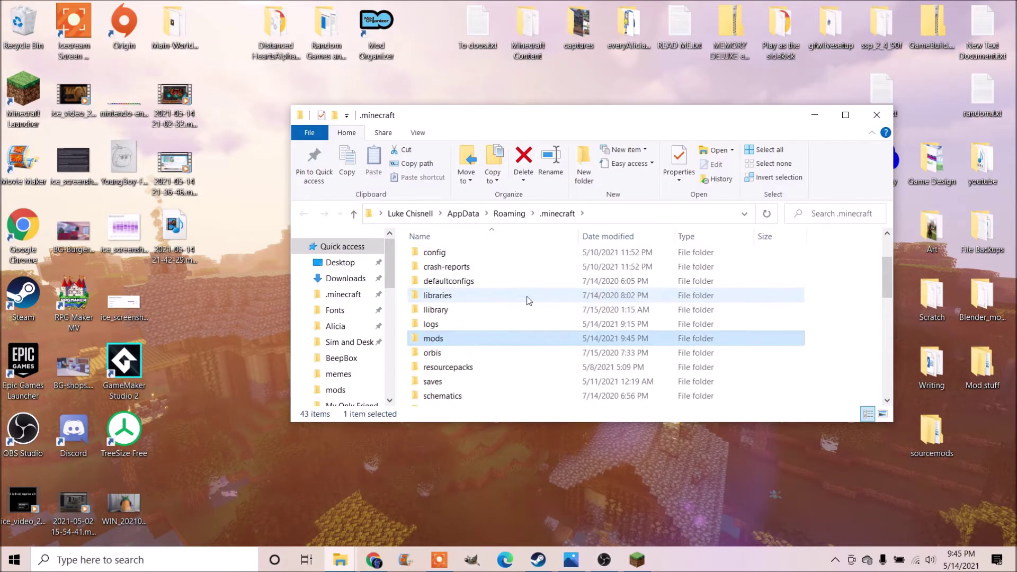
double_click(459, 340)
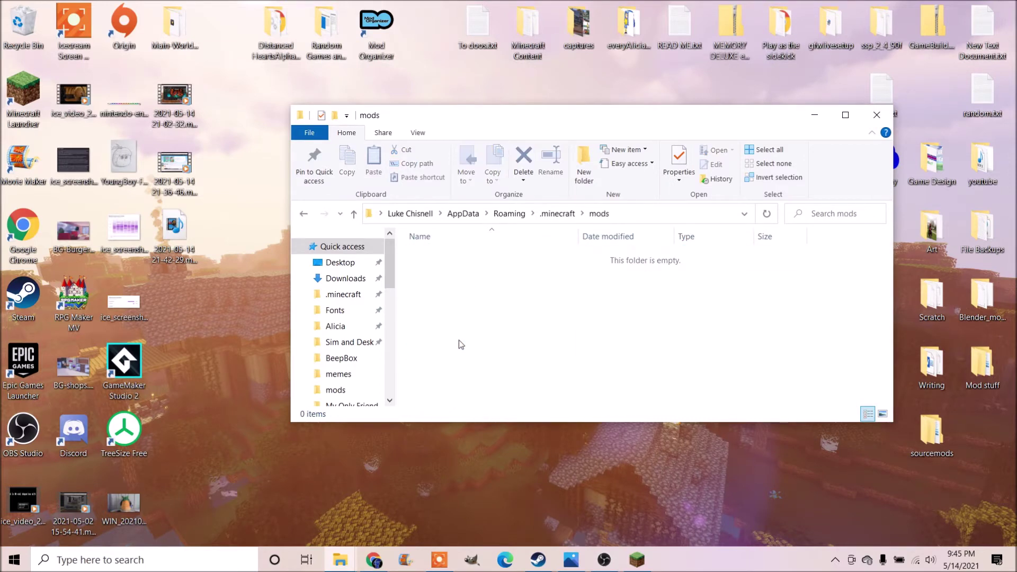
mouse_move(328, 566)
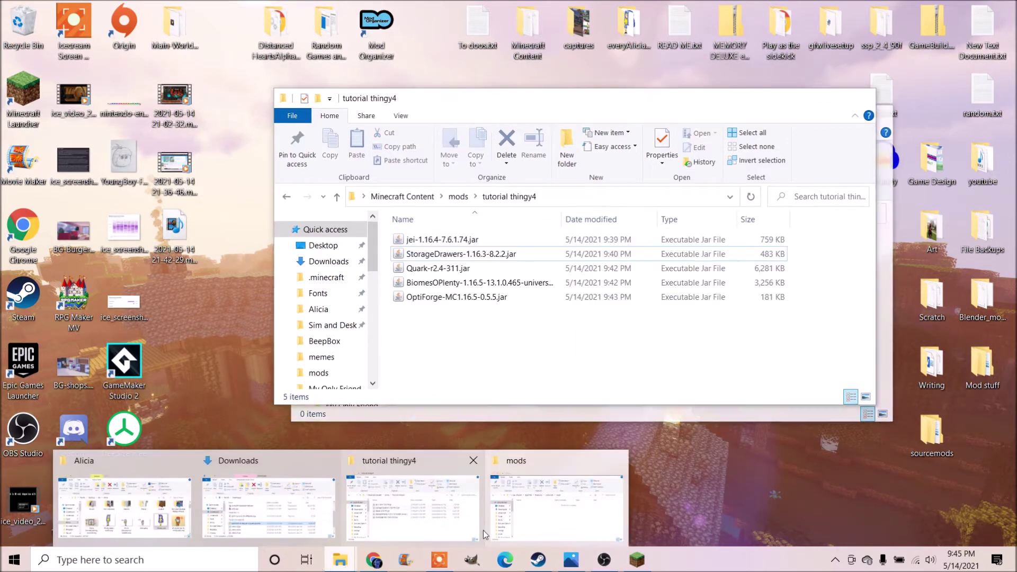
click(431, 506)
drag(520, 106, 905, 169)
drag(815, 405, 819, 335)
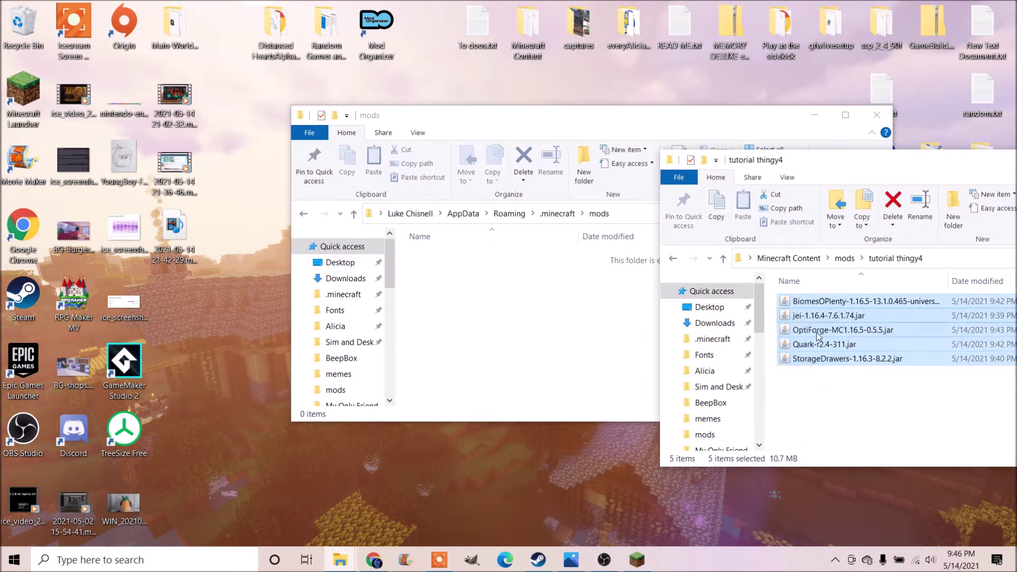
click(836, 393)
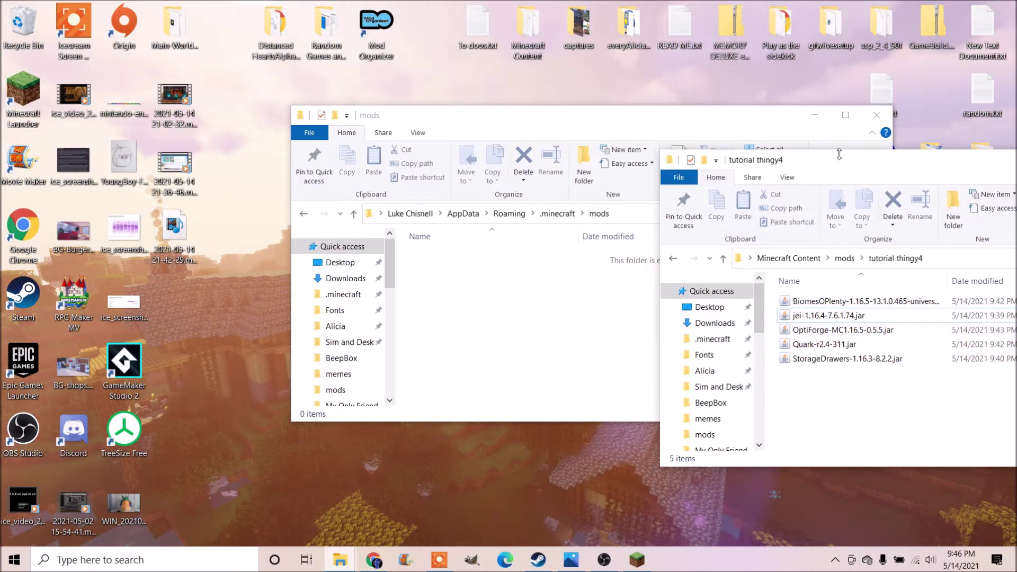
drag(843, 166, 803, 141)
drag(572, 114, 472, 110)
drag(872, 145, 861, 190)
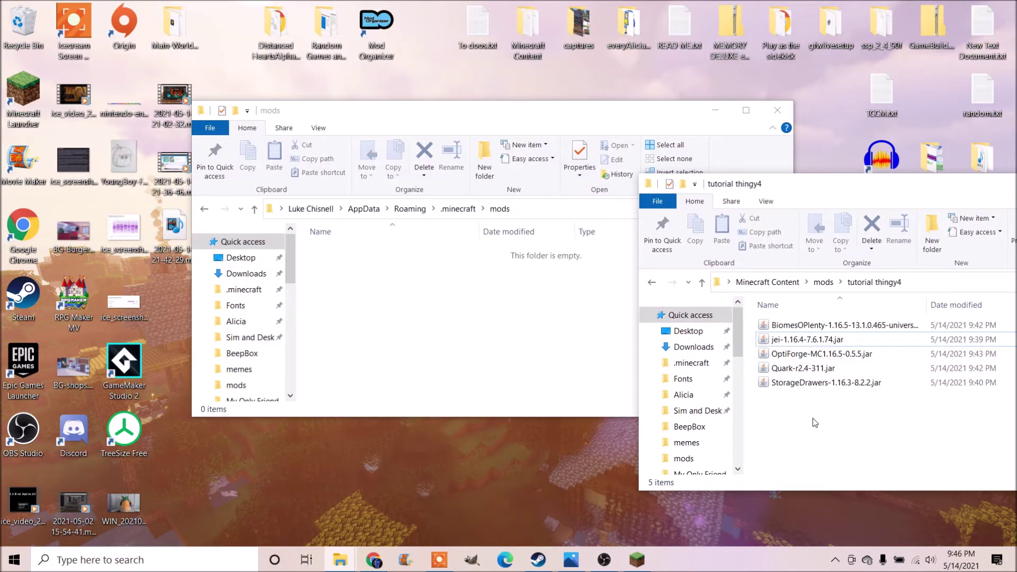
Copy all five mod jars from tutorial thingy4 straight into the .minecraft mods folder, and delete those copies again
drag(780, 429, 400, 325)
drag(391, 372, 342, 245)
key(Delete)
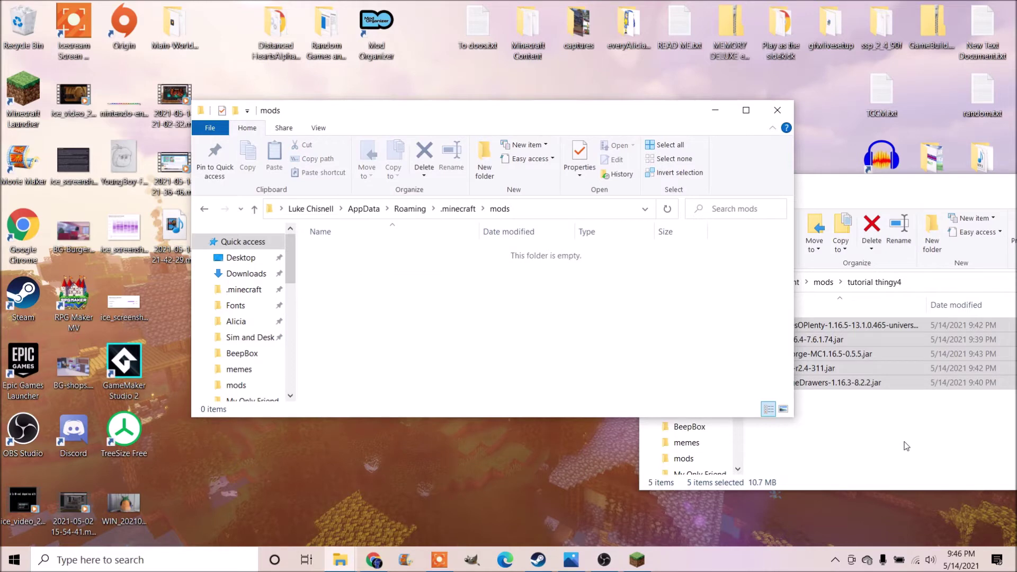
Copy the five mod jars in tutorial thingy4 to the clipboard and paste them into the .minecraft mods folder
click(904, 444)
drag(828, 428, 780, 318)
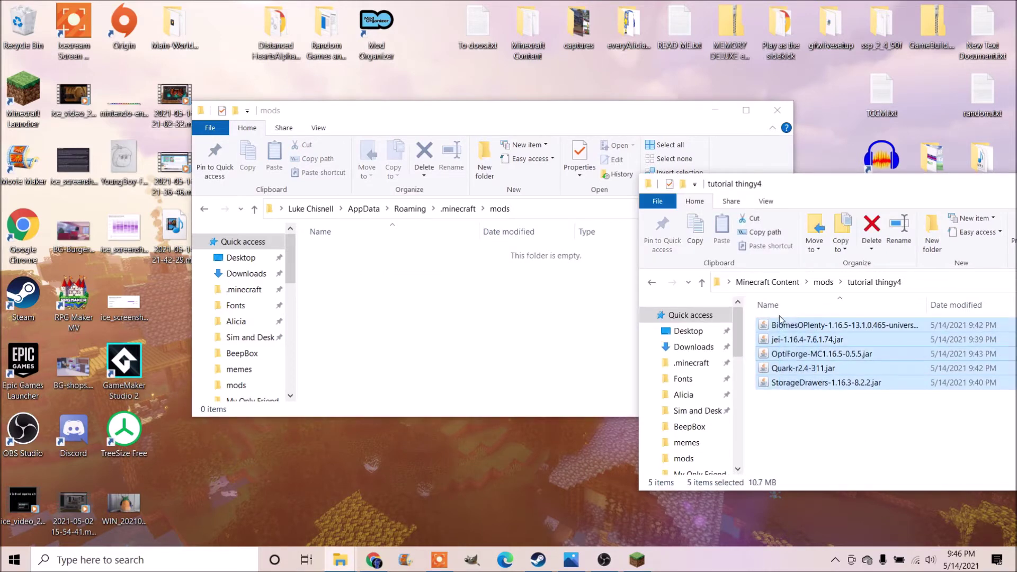
right_click(793, 353)
click(821, 332)
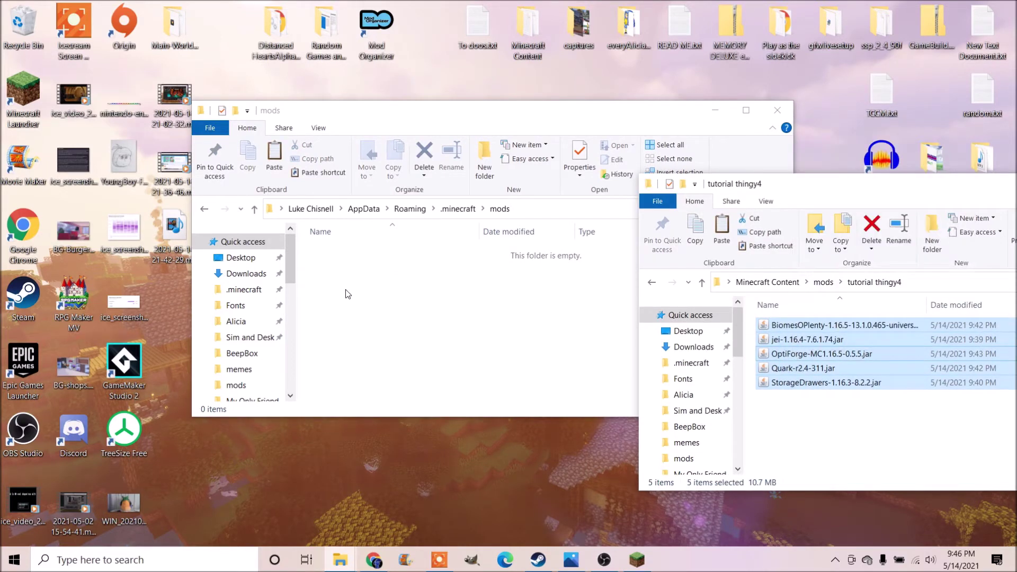
click(346, 293)
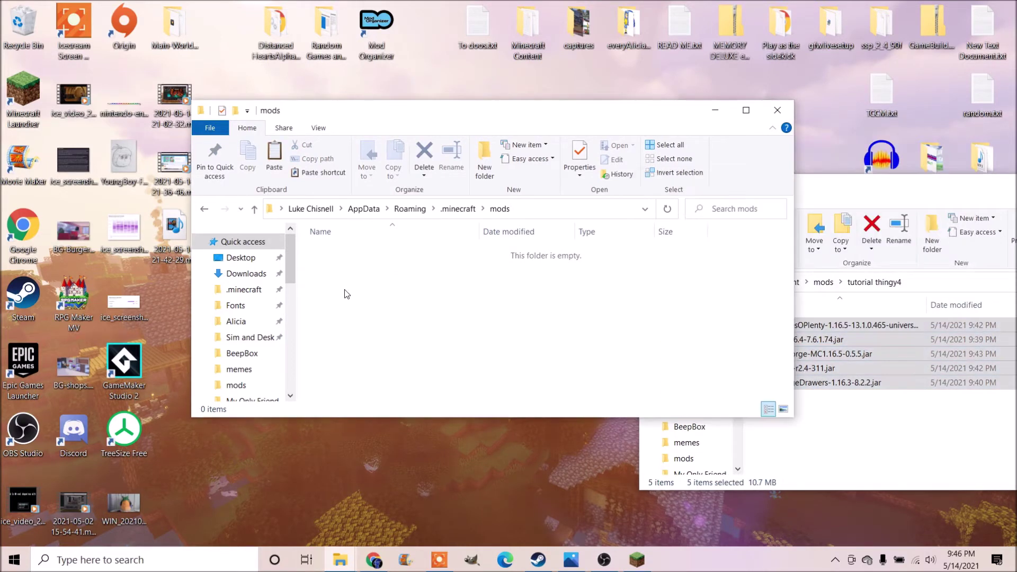
right_click(385, 333)
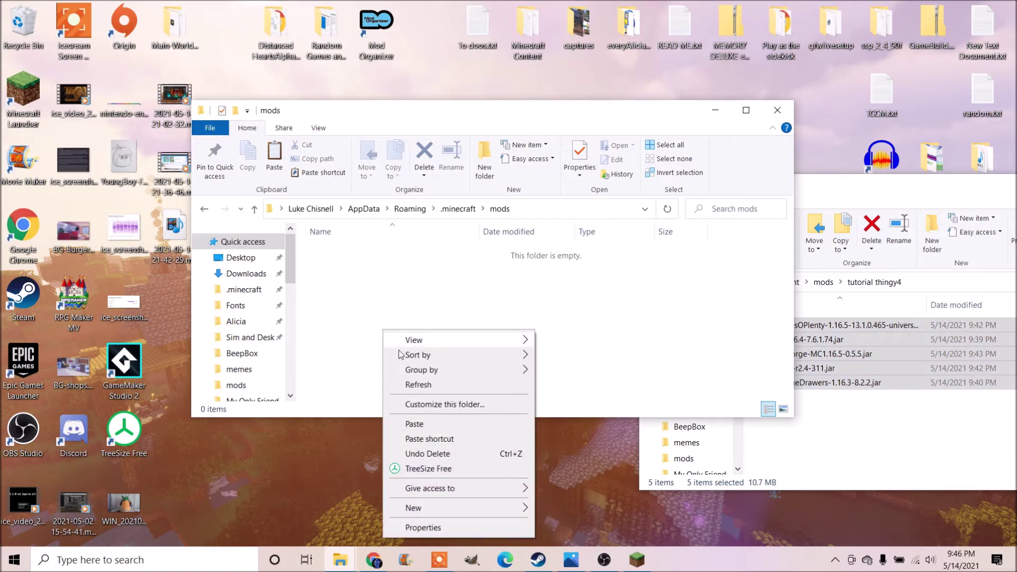
click(426, 428)
Repeat copying and pasting the five tutorial thingy4 jars into the .minecraft mods folder, and delete all jars from it
click(802, 421)
drag(802, 421, 771, 316)
right_click(795, 362)
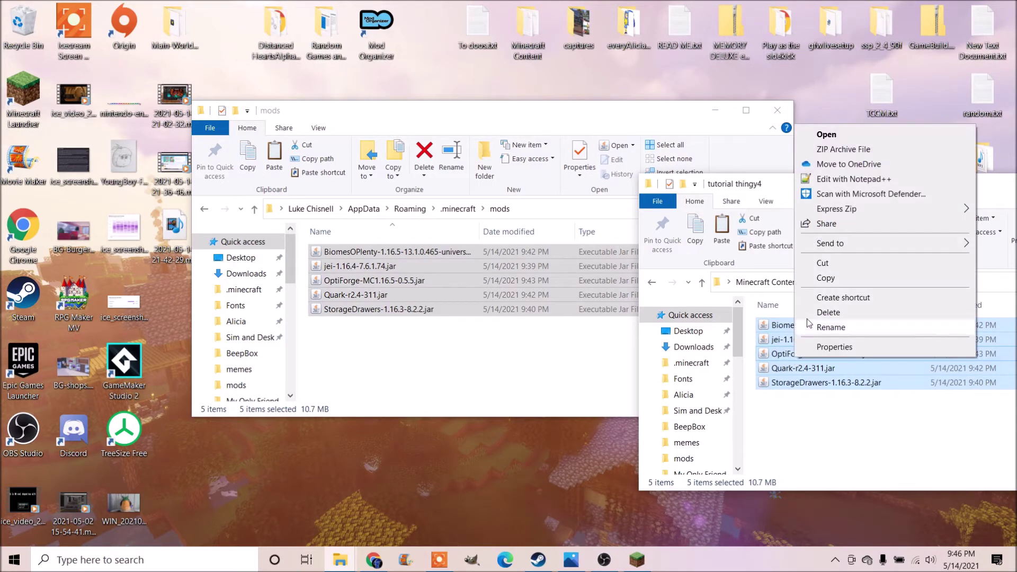
click(824, 280)
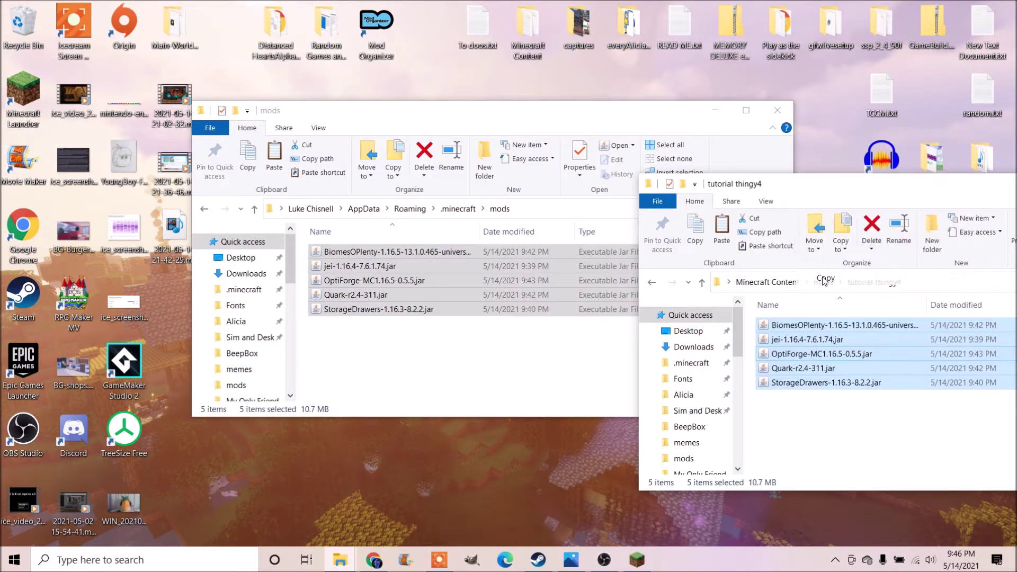
click(535, 385)
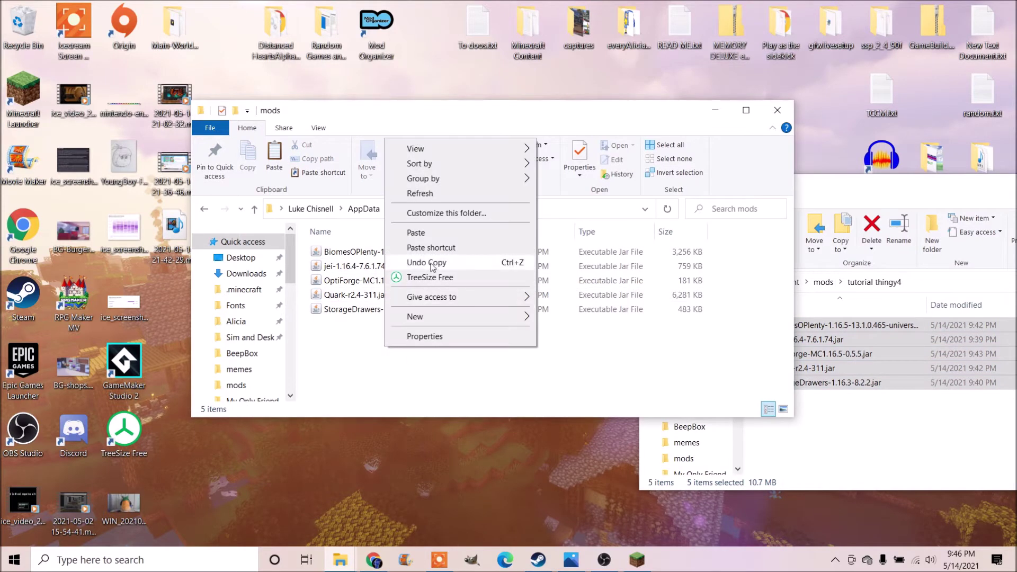
click(433, 233)
drag(361, 348, 317, 238)
key(Delete)
Copy only jei-1.16.4-7.6.1.74.jar from tutorial thingy4 into the .minecraft mods folder
click(836, 447)
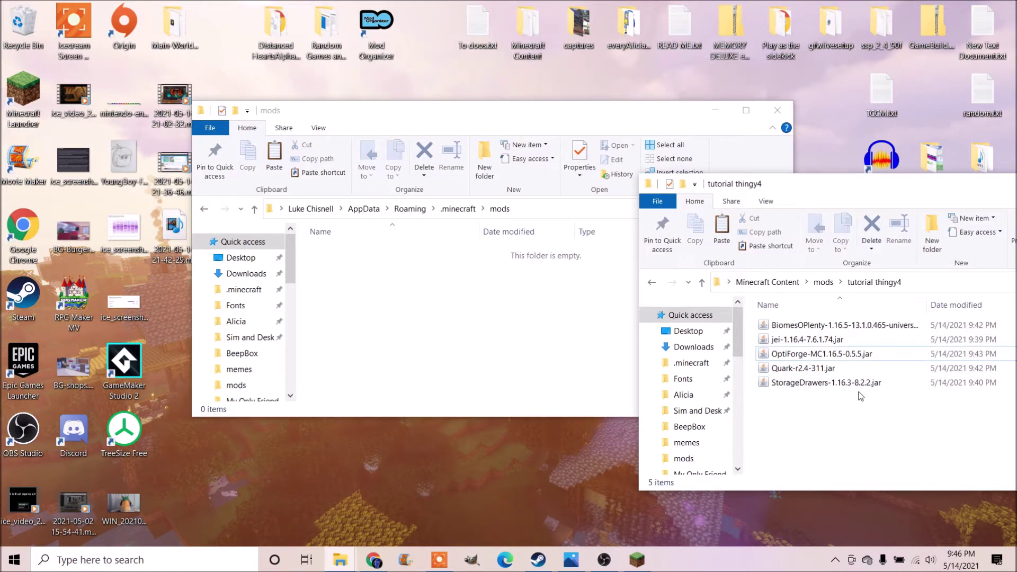
drag(794, 342, 370, 313)
click(481, 361)
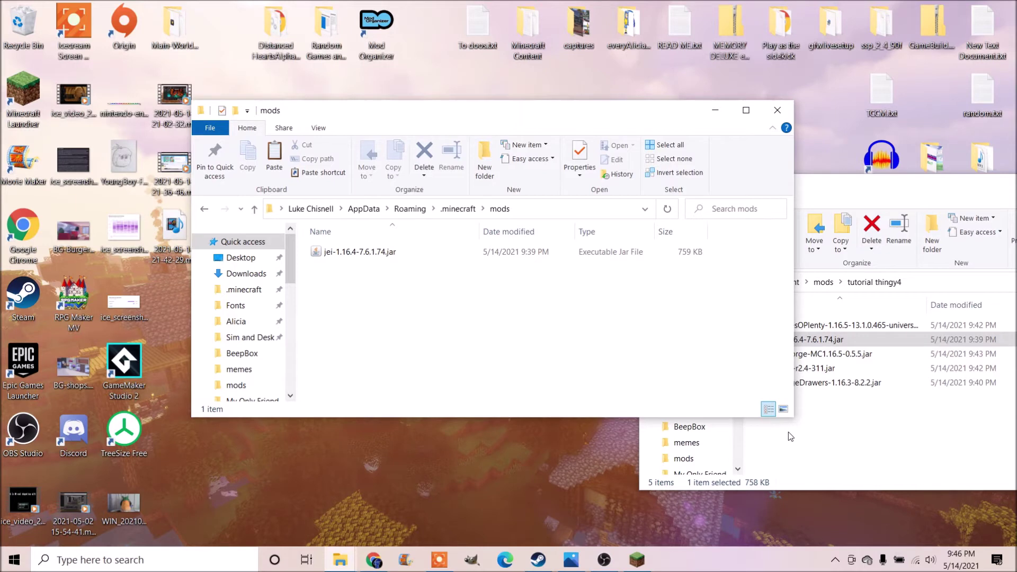
click(821, 454)
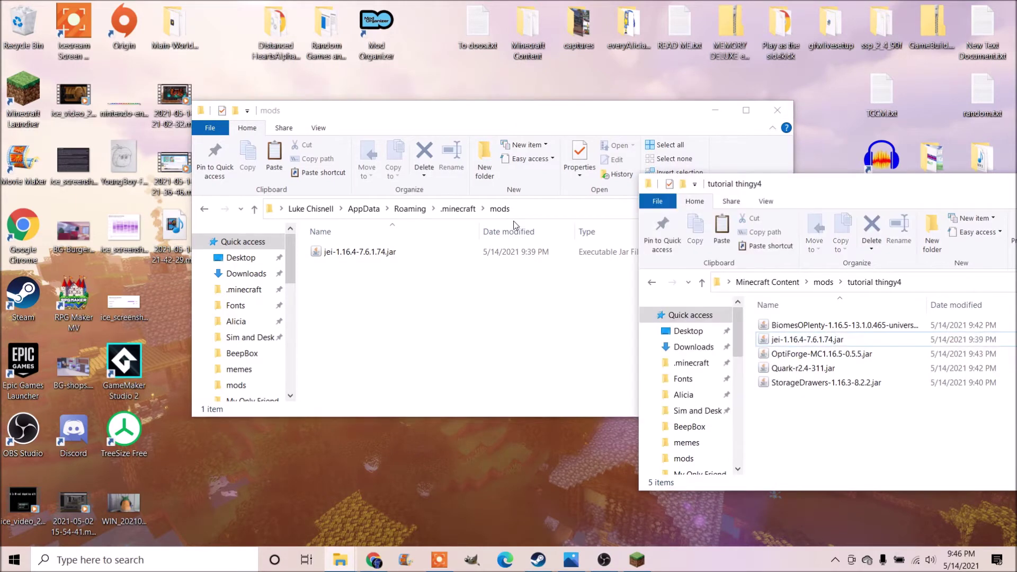
click(374, 302)
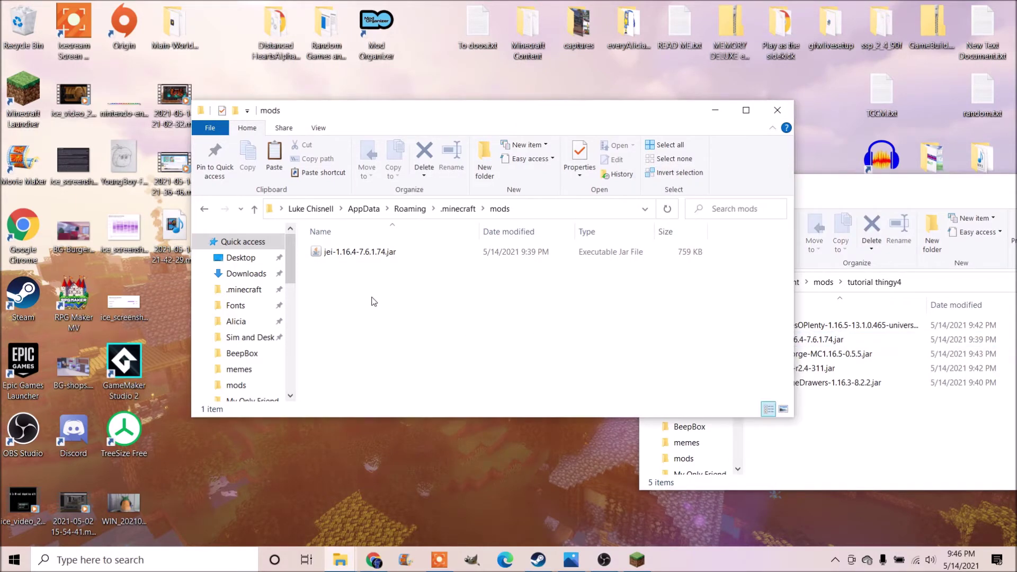
click(859, 447)
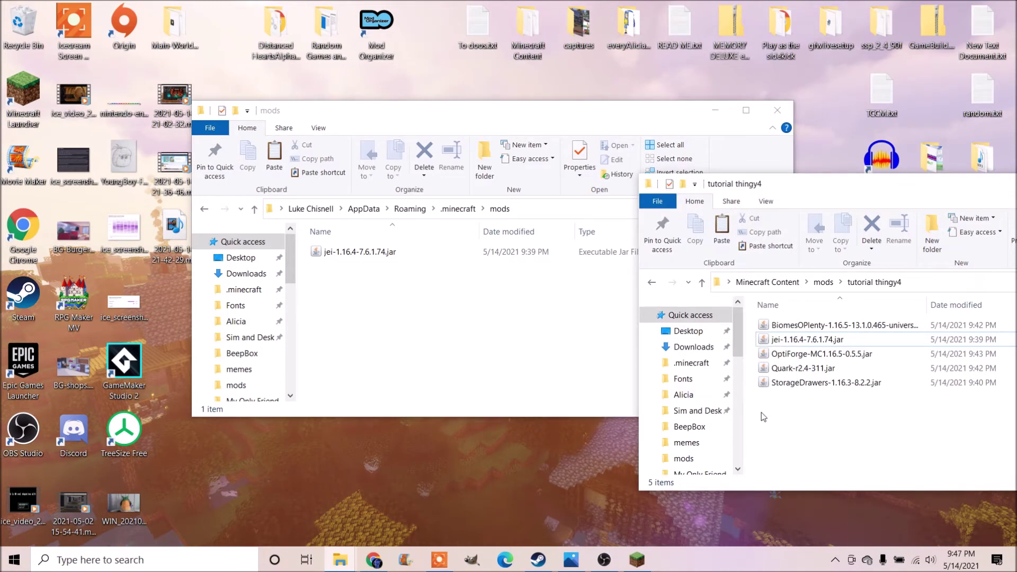
mouse_move(782, 341)
mouse_down()
mouse_move(432, 354)
mouse_move(826, 342)
mouse_move(814, 348)
mouse_move(431, 276)
mouse_move(798, 338)
mouse_up()
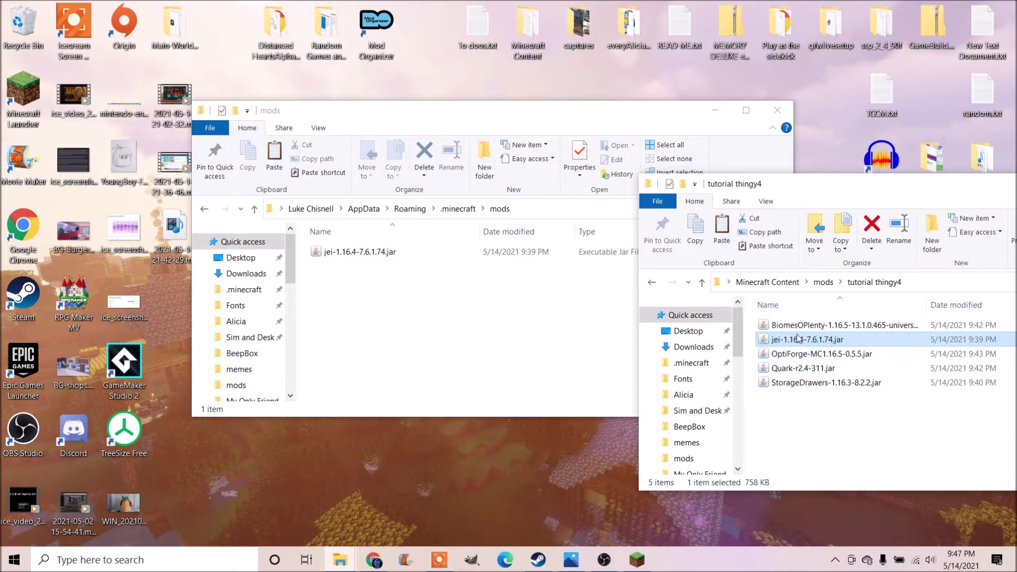
Copy the BiomesOPlenty-1.16.5 jar from the tutorial thingy4 folder into the .minecraft mods folder
click(784, 464)
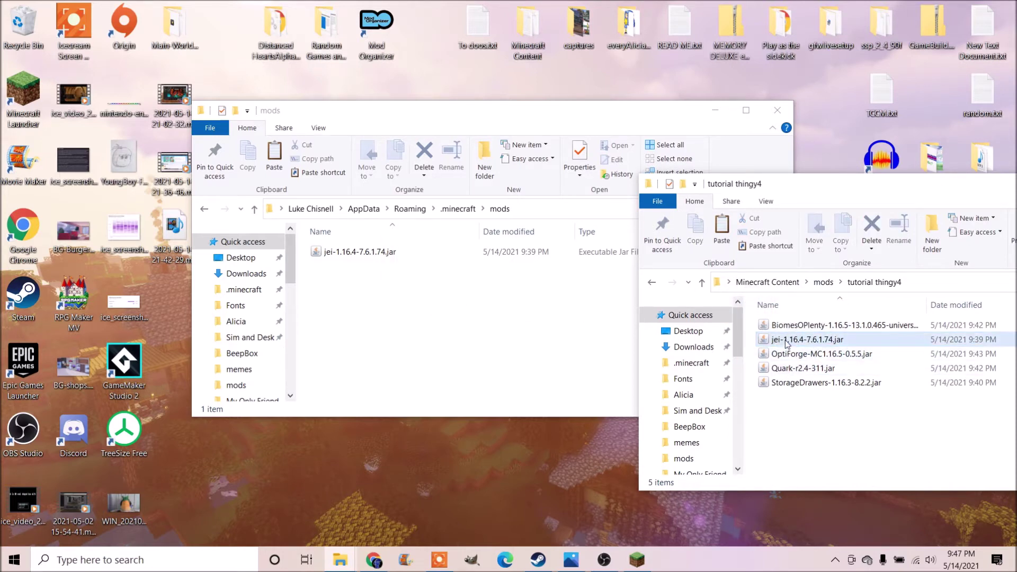
drag(808, 333, 425, 338)
click(818, 327)
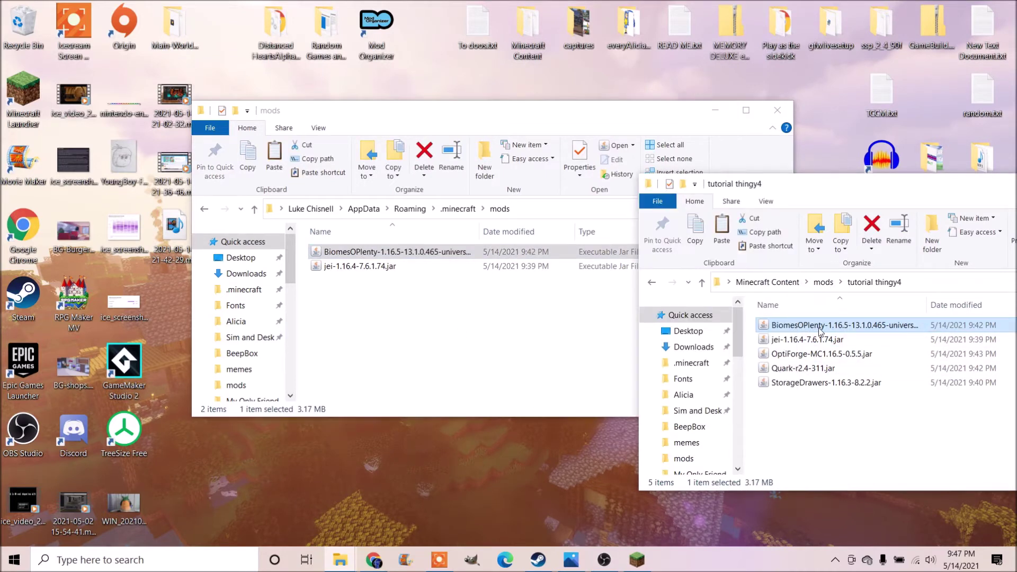
Delete the BiomesOPlenty jar from tutorial thingy4, and copy it back there from the .minecraft mods folder
key(Delete)
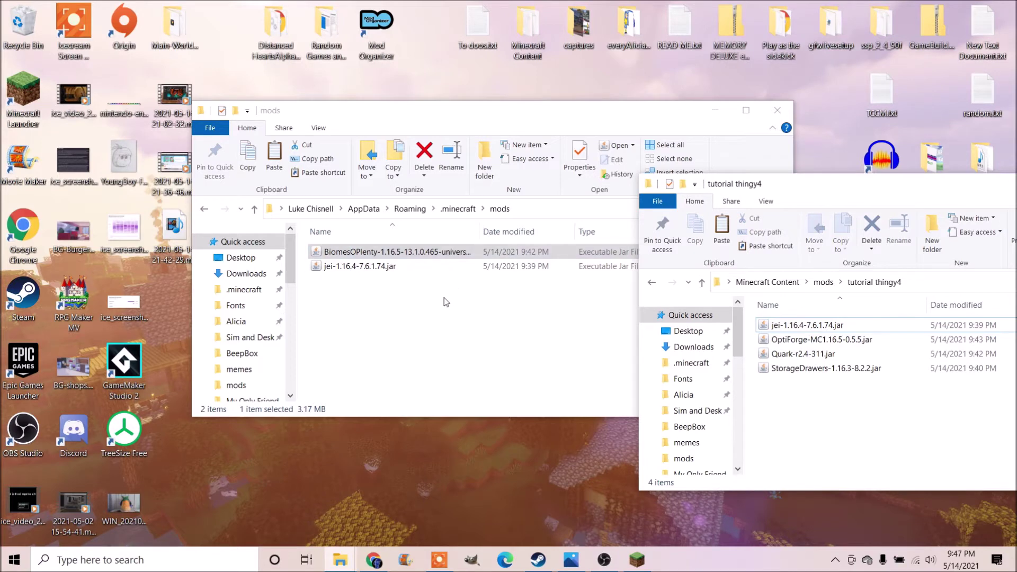
drag(386, 252, 842, 442)
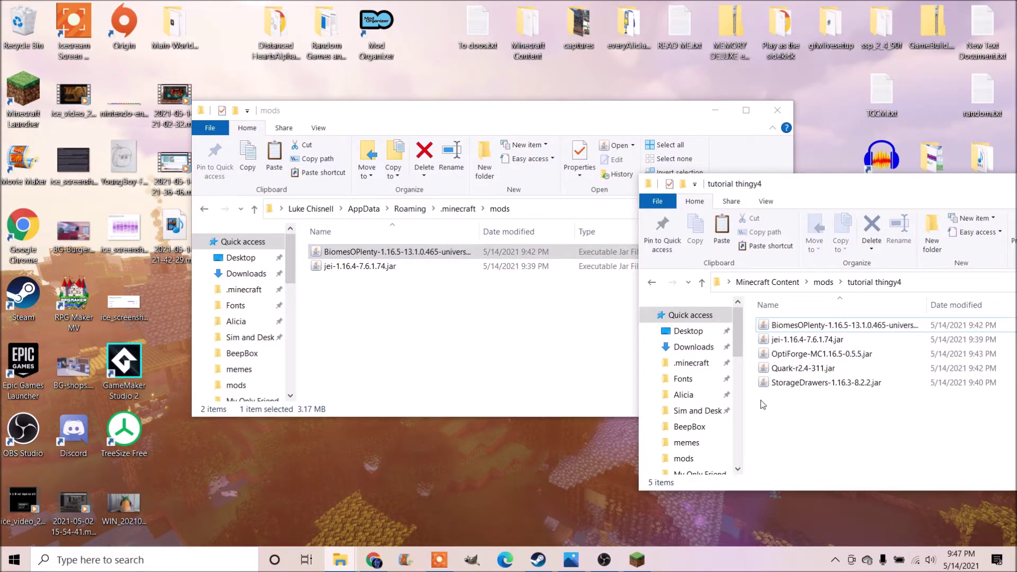
drag(793, 378, 789, 316)
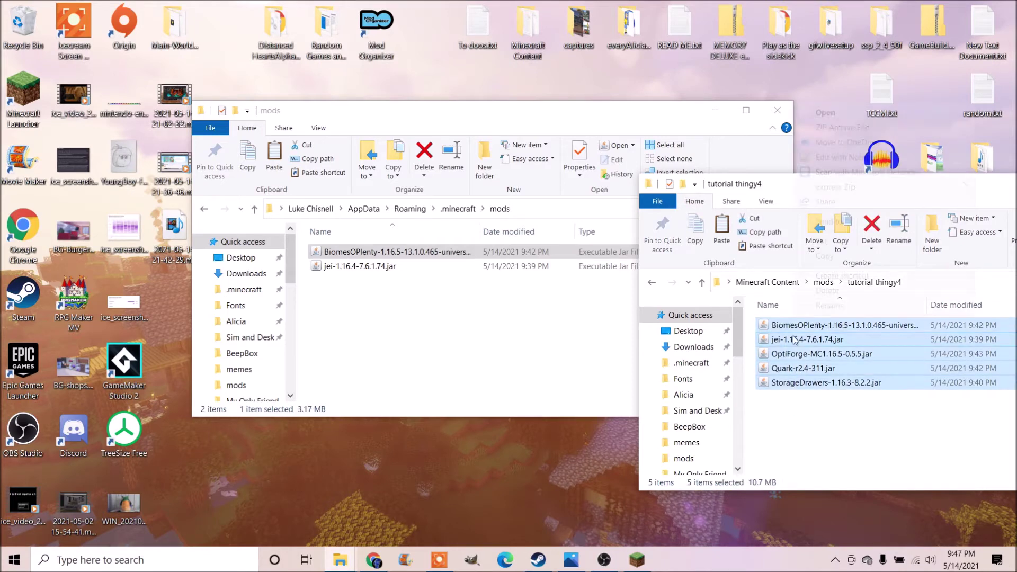
right_click(793, 336)
click(782, 471)
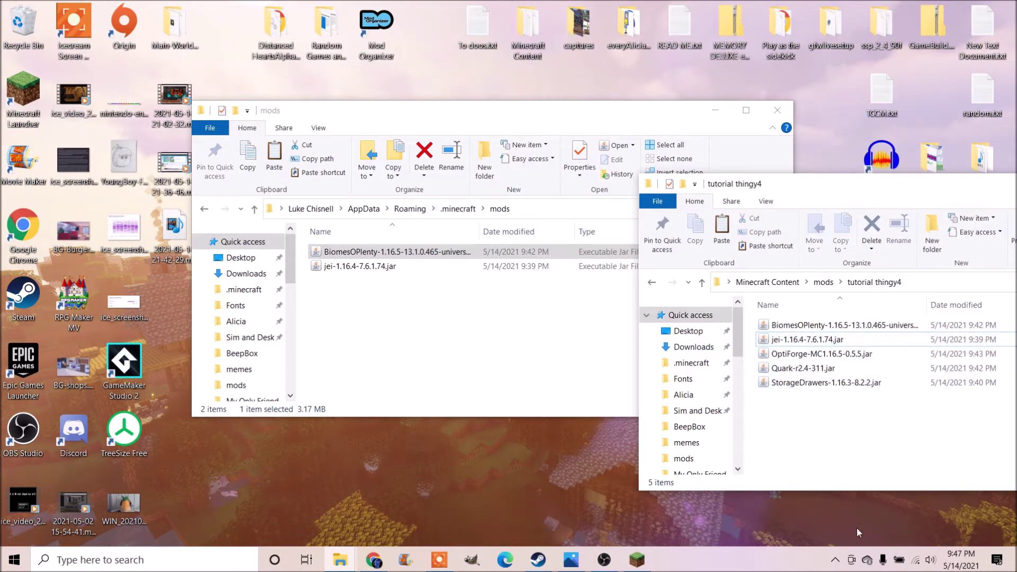
click(422, 300)
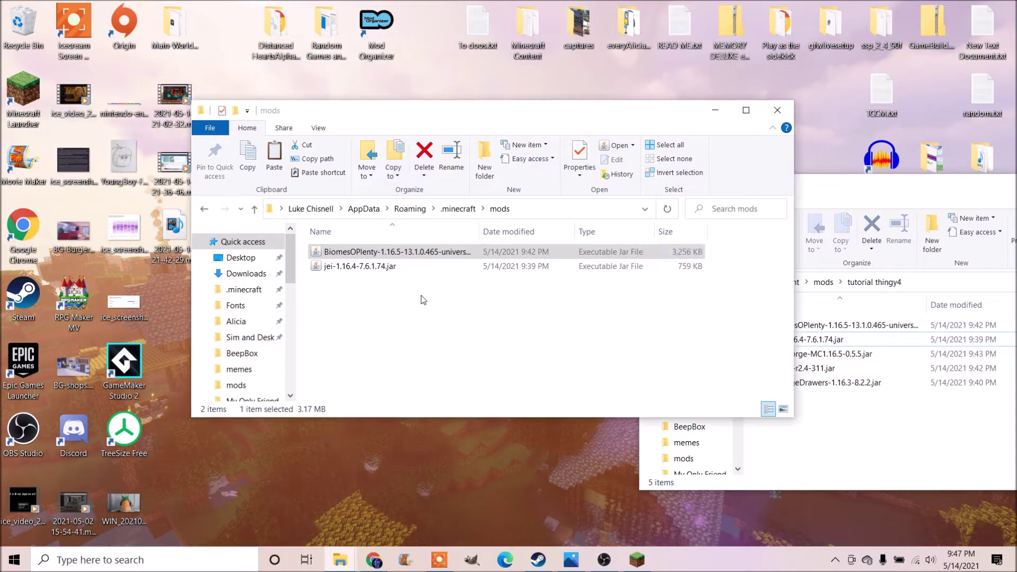
click(341, 265)
click(690, 328)
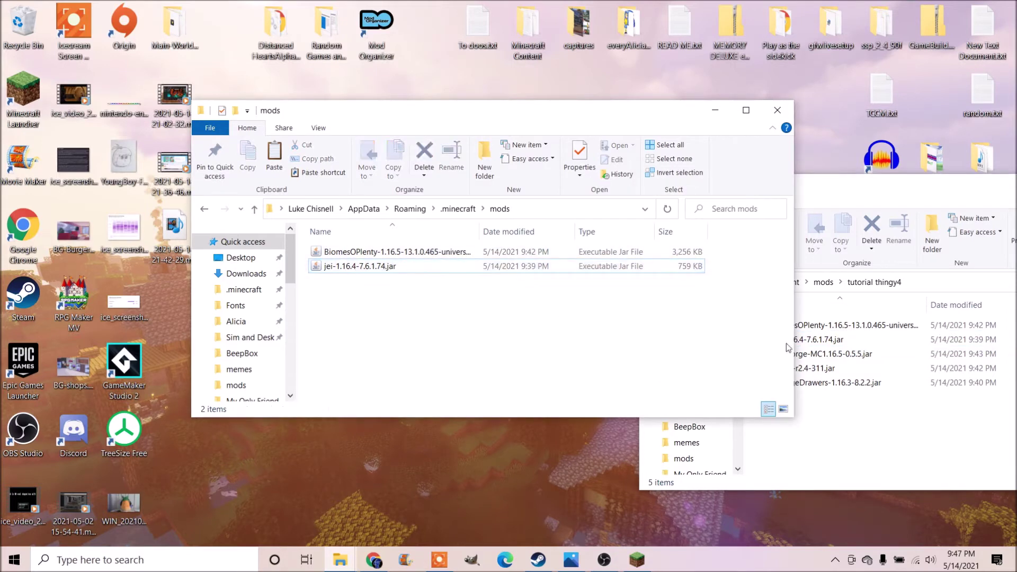
click(869, 441)
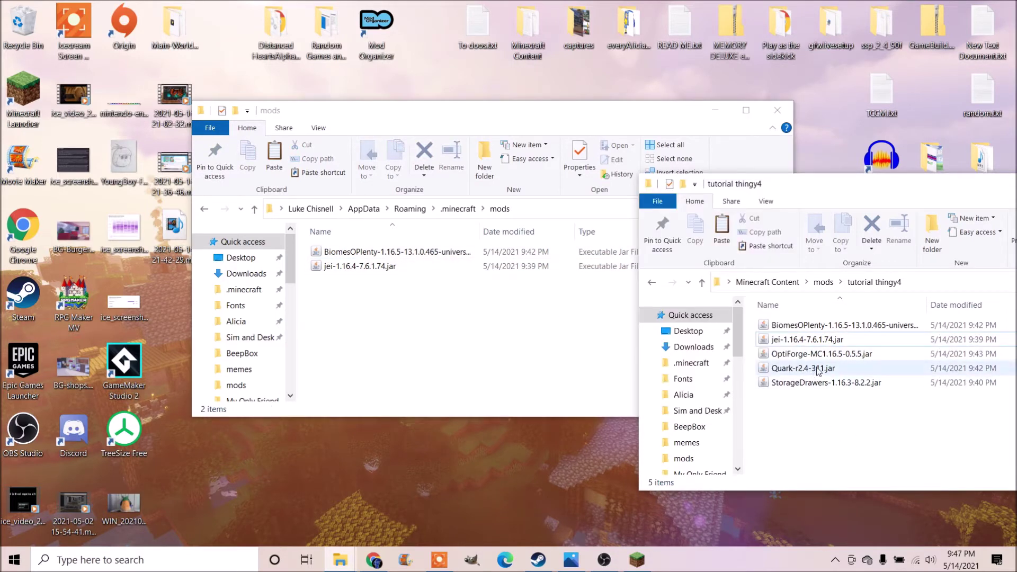
Copy OptiForge-MC1.16.5-0.5.5.jar and Quark-r2.4-311.jar from tutorial thingy4 into the .minecraft mods folder
drag(818, 357, 397, 341)
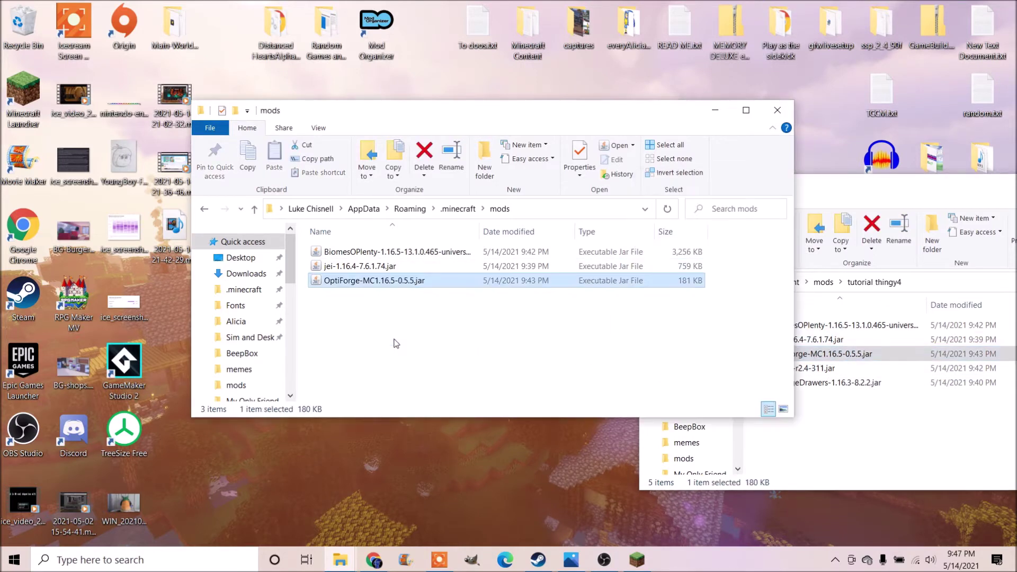
click(900, 445)
drag(786, 371, 342, 246)
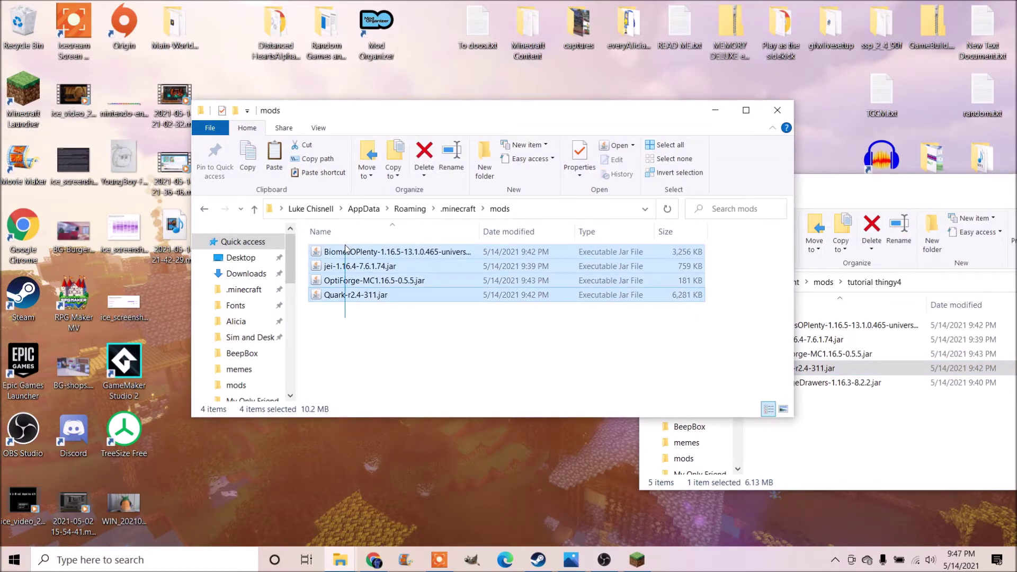
click(354, 340)
Minimize the tutorial thingy4 and mods folder windows
click(896, 449)
drag(912, 187, 644, 186)
click(894, 184)
click(714, 110)
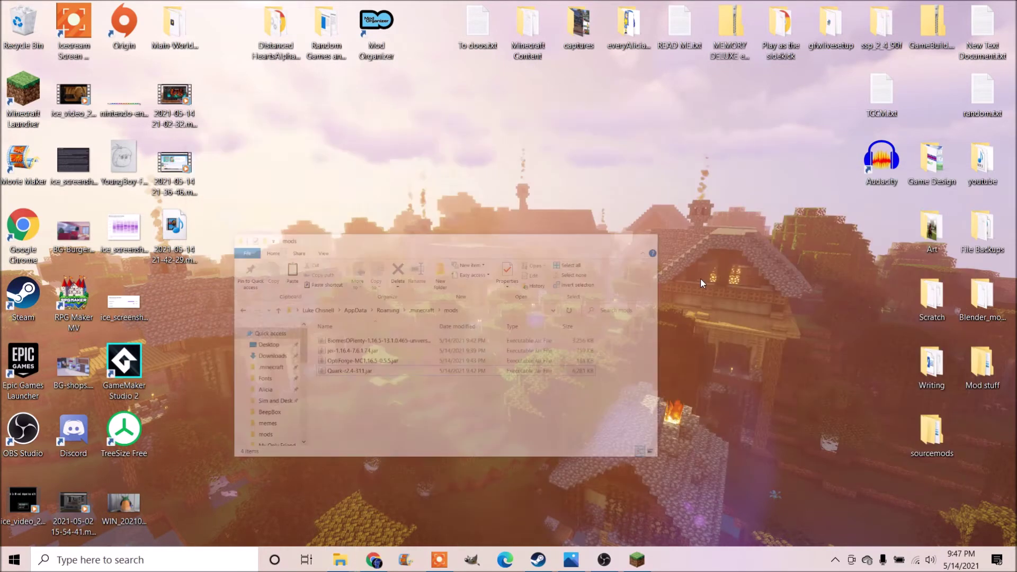
Switch to the Minecraft Launcher and launch the game with the forge 1.16.5 installation
click(637, 560)
click(332, 96)
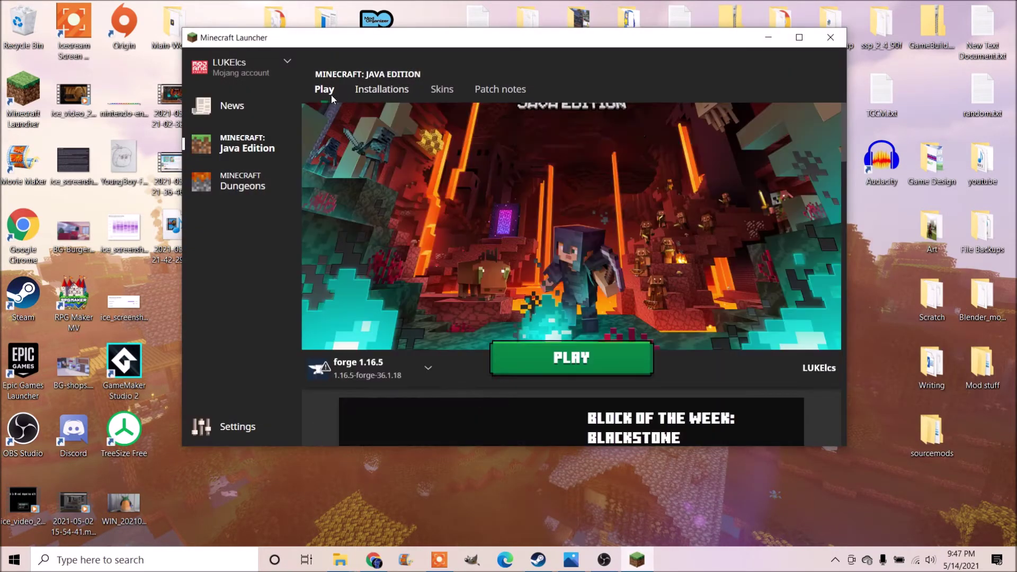
click(559, 359)
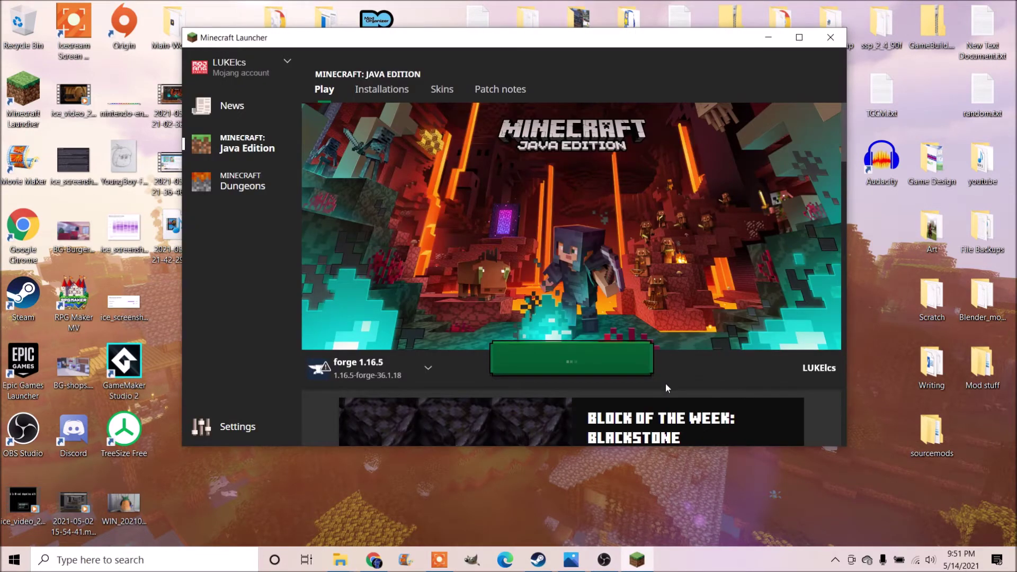
Check which mod files are in the .minecraft mods folder, and minimize its window again
mouse_move(339, 560)
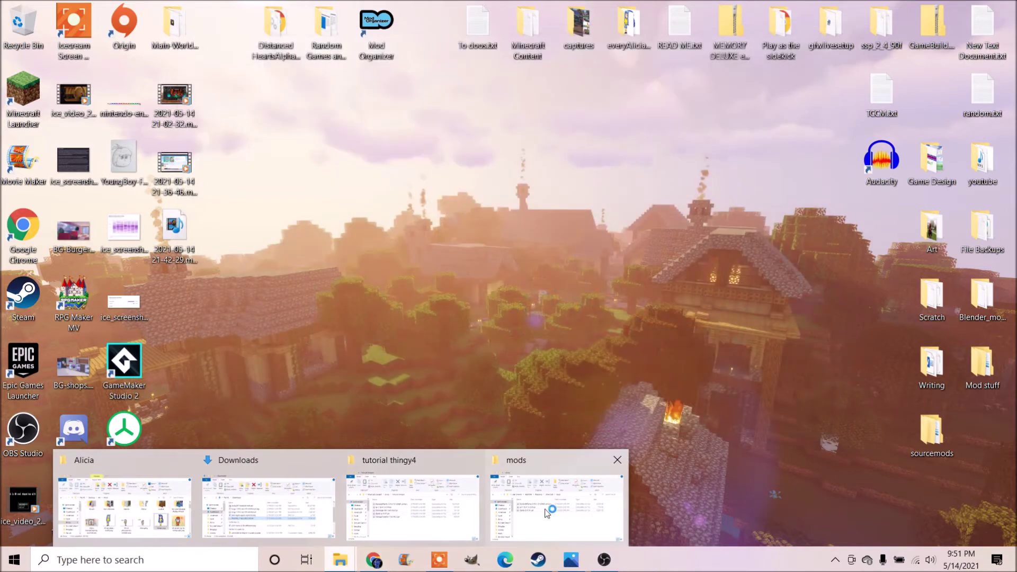
click(547, 513)
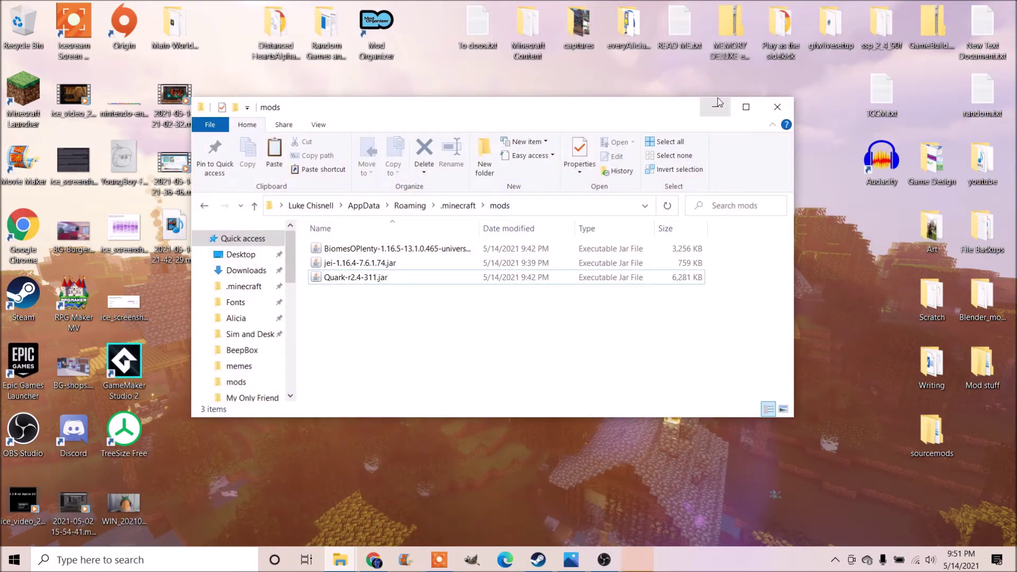
click(716, 105)
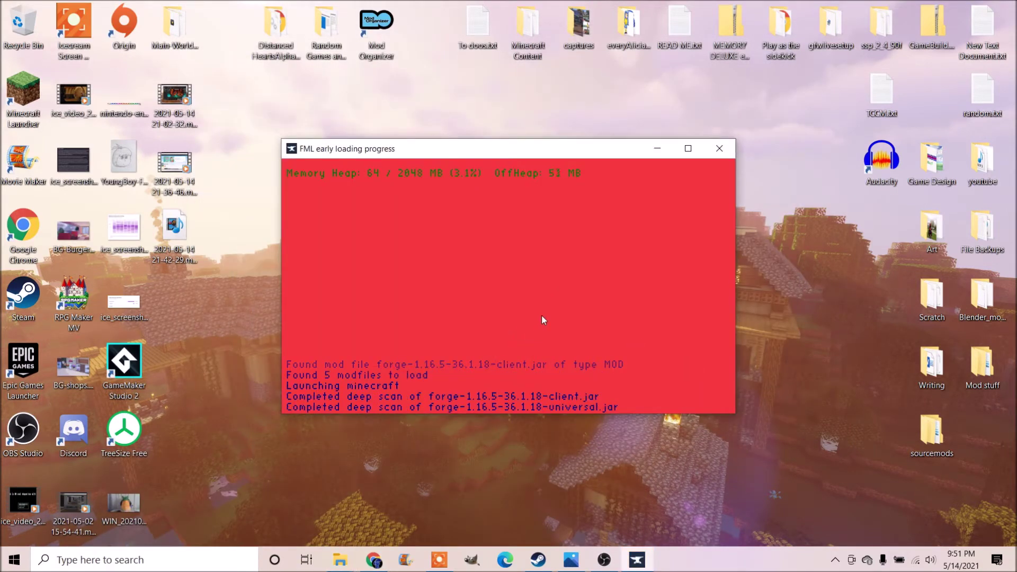
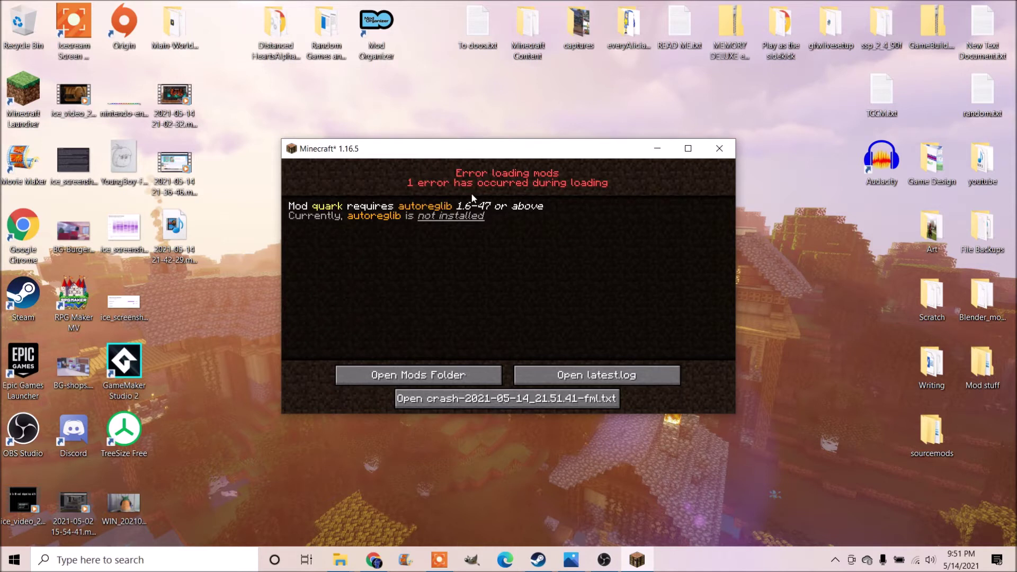
Switch to Chrome, return to the Quark files page on CurseForge, and close the 64-bit Java and Jarfix tabs
click(375, 565)
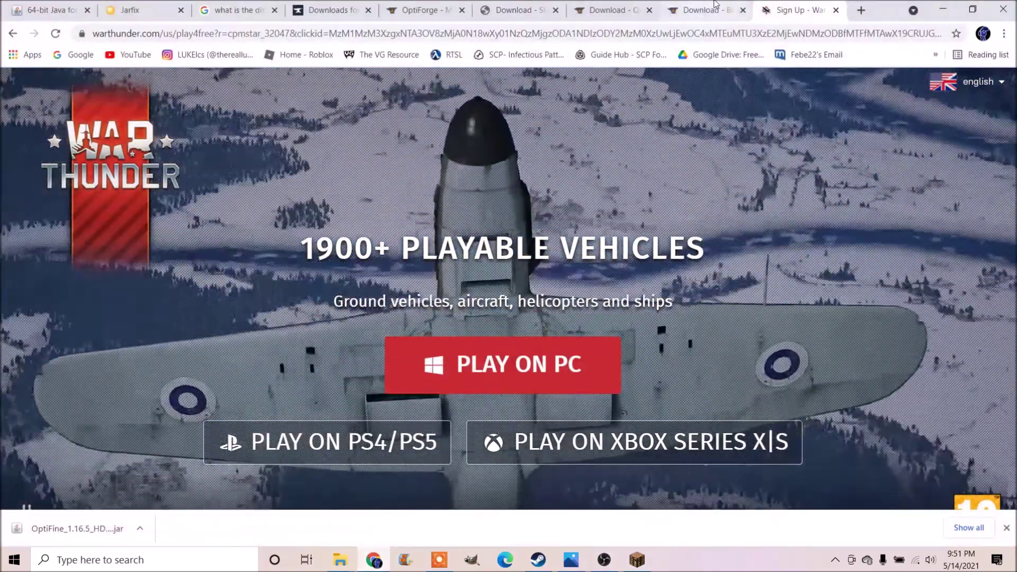
click(704, 9)
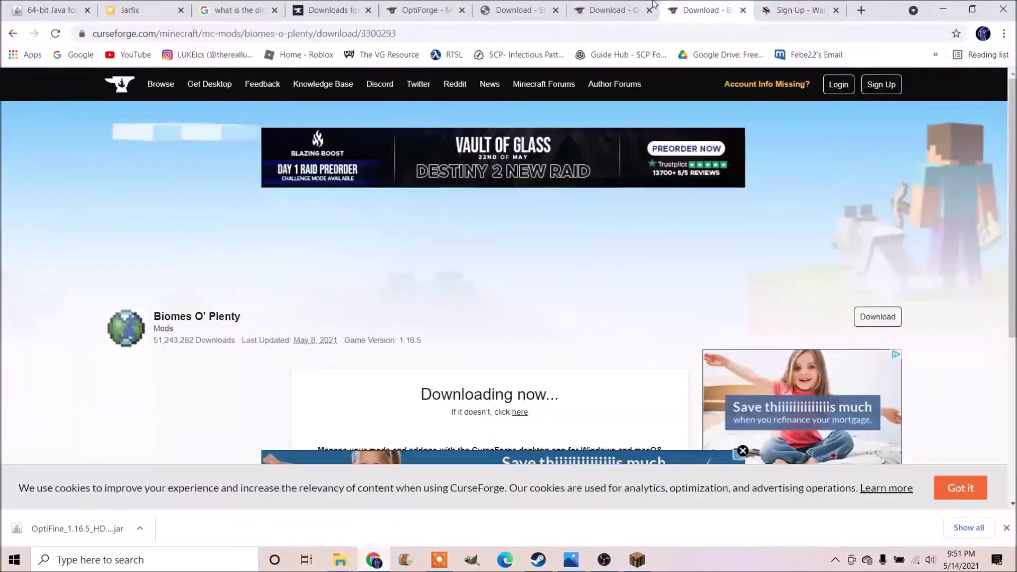
click(622, 9)
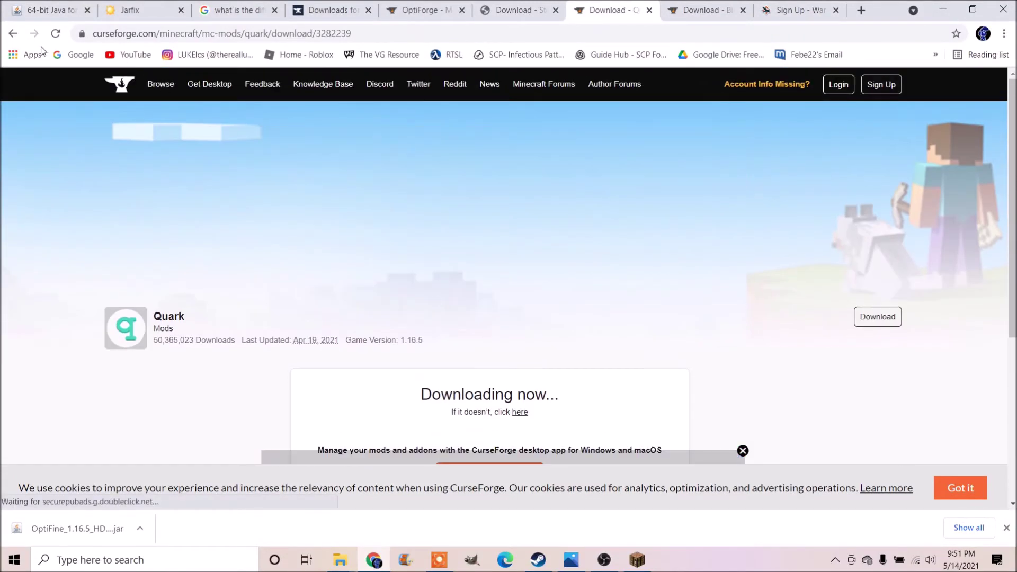
click(13, 33)
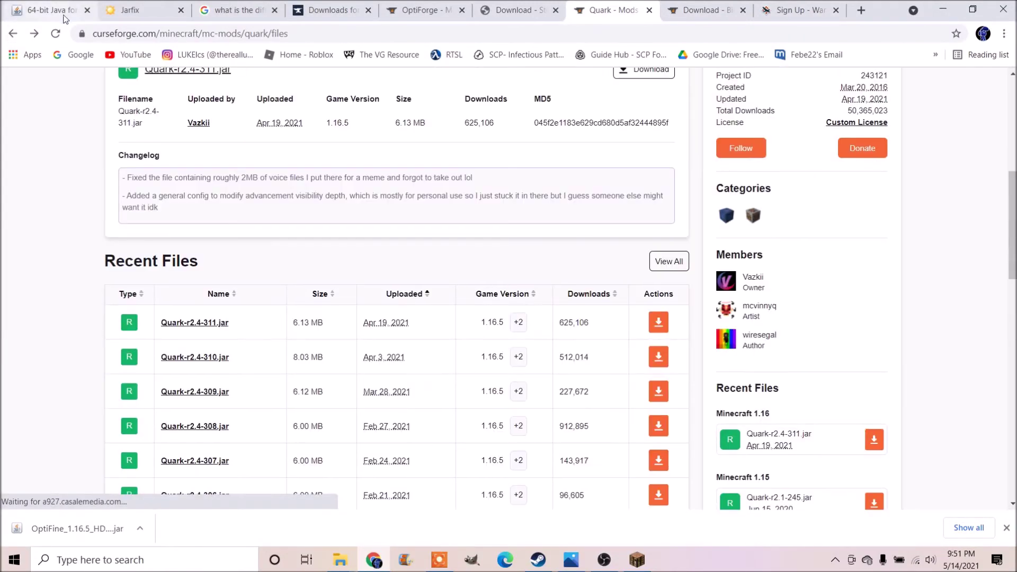
click(87, 10)
click(87, 10)
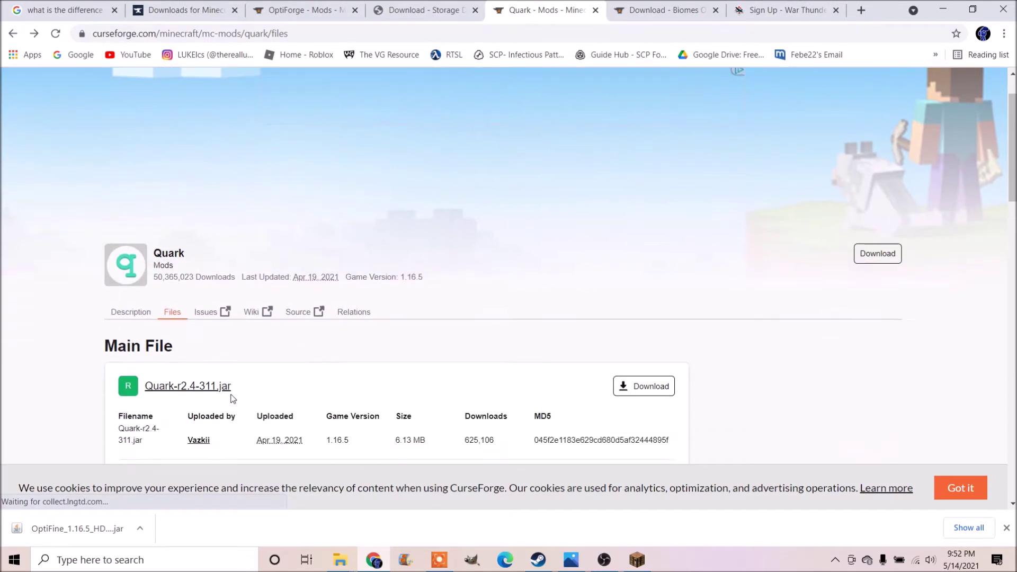
Show Quark's dependencies and open the AutoRegLib project page in a new tab
click(355, 312)
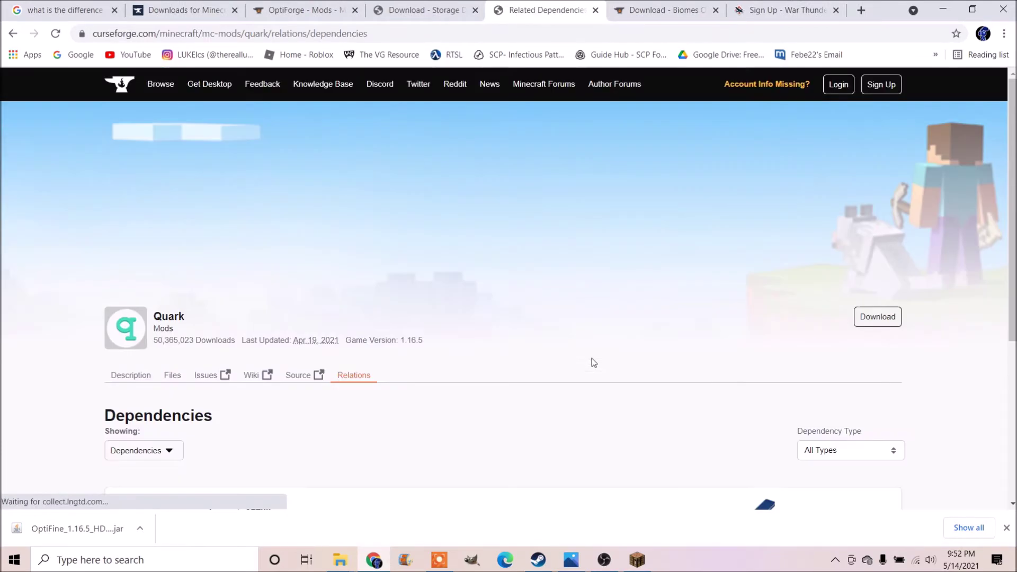
scroll(592, 359, down, 2)
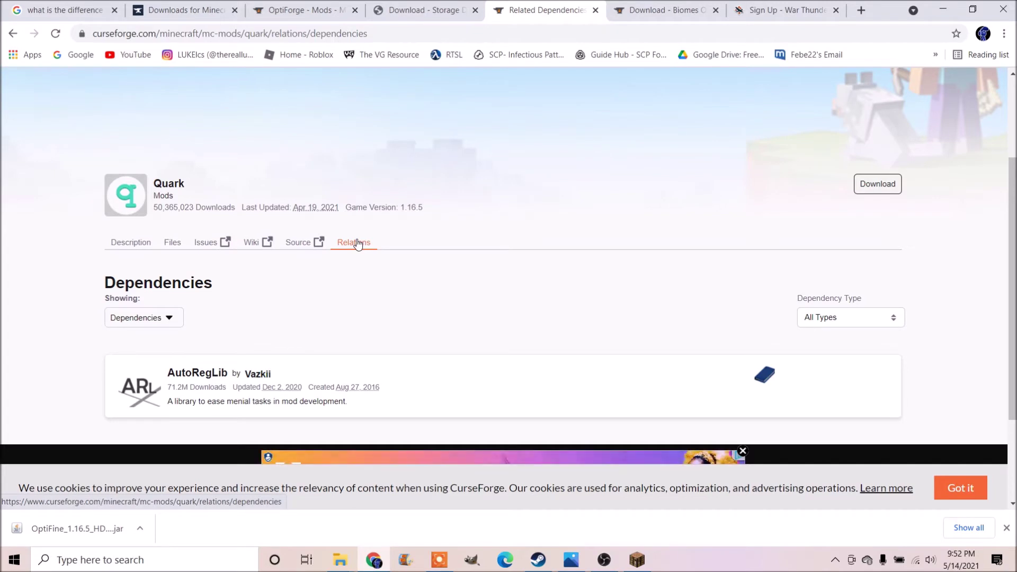
middle_click(183, 377)
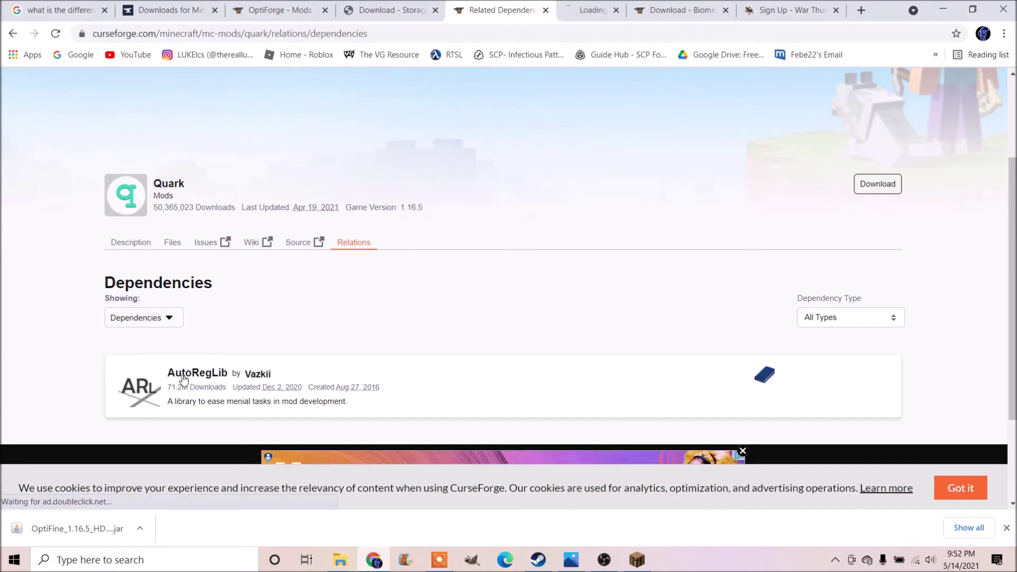
click(586, 10)
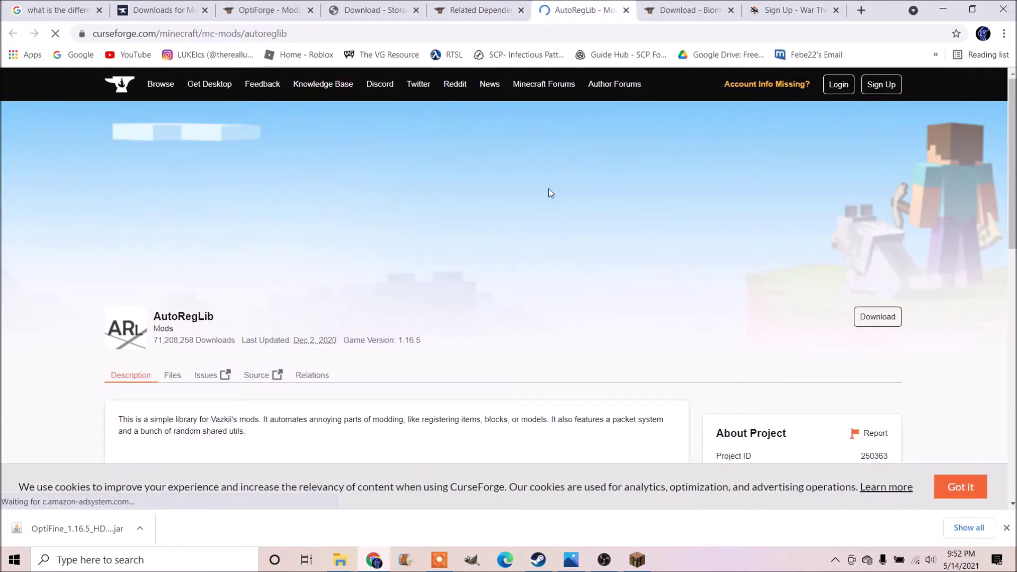
Check the game version of AutoRegLib-1.6-47.jar among the project's files and download it
scroll(546, 211, down, 3)
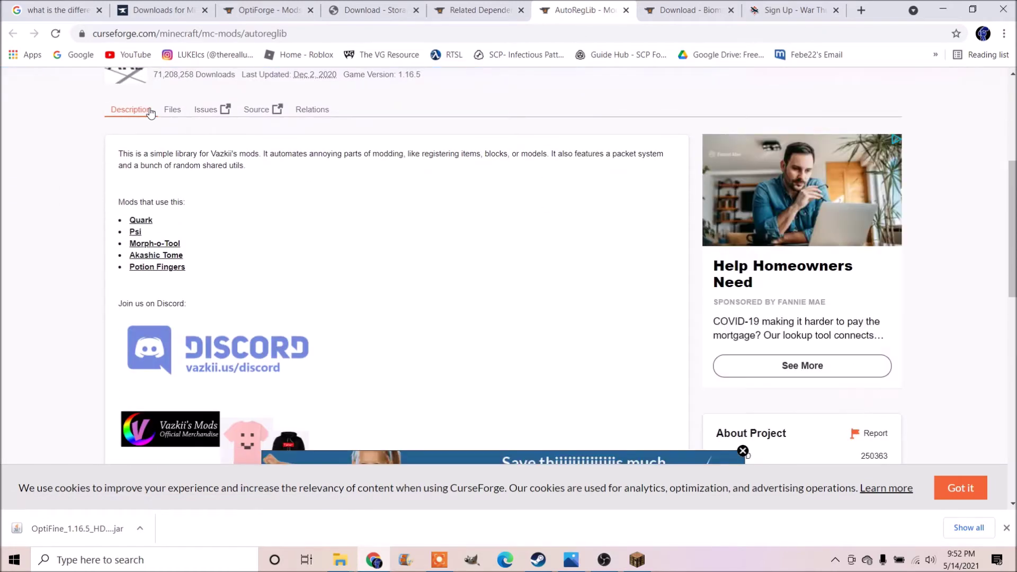
click(170, 110)
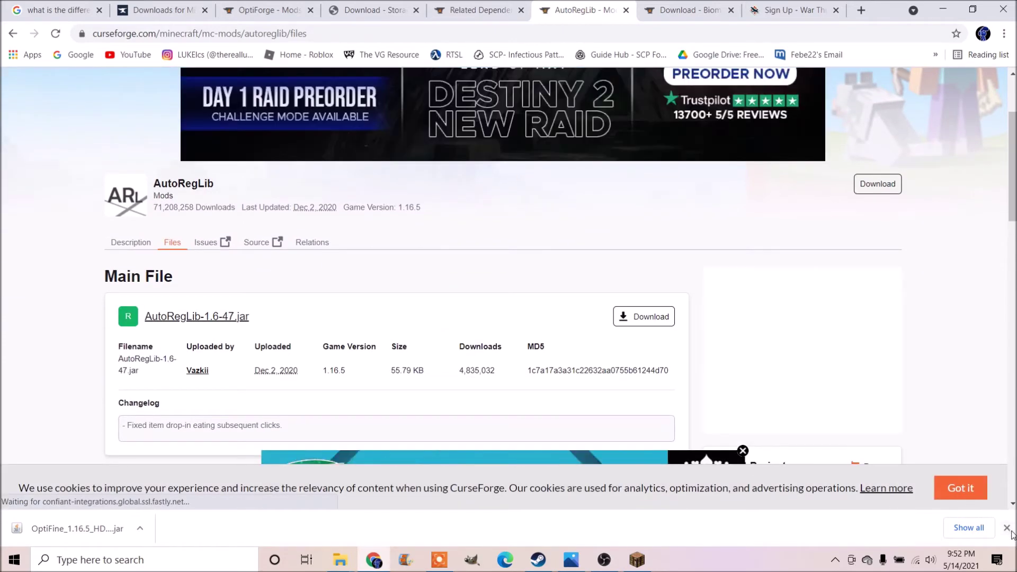
click(1006, 527)
double_click(337, 370)
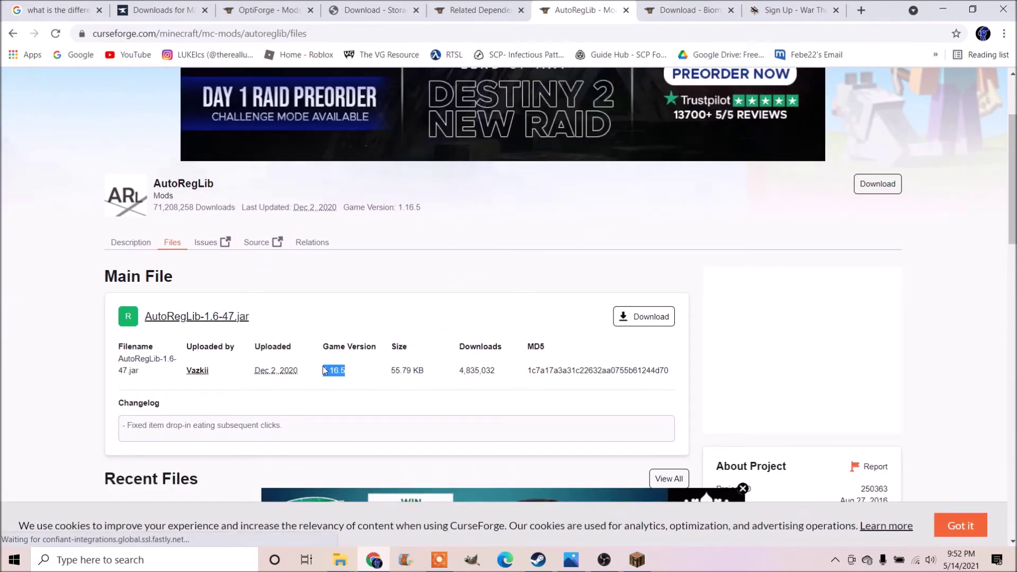
click(361, 371)
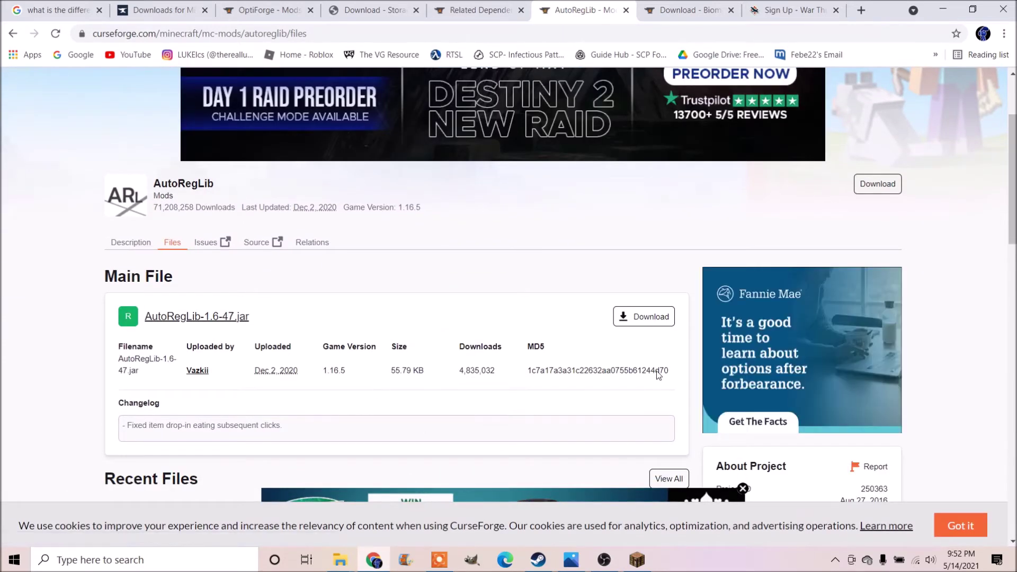
click(642, 320)
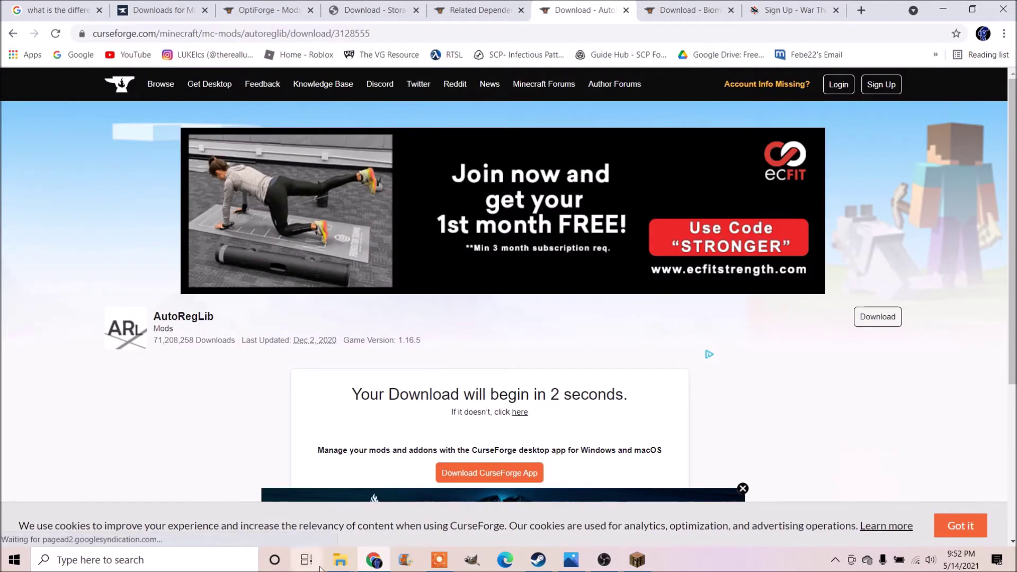
Go back from the tutorial thingy4 folder to Minecraft Content's mods folder and open Role-Play-Mods-list.txt
mouse_move(339, 559)
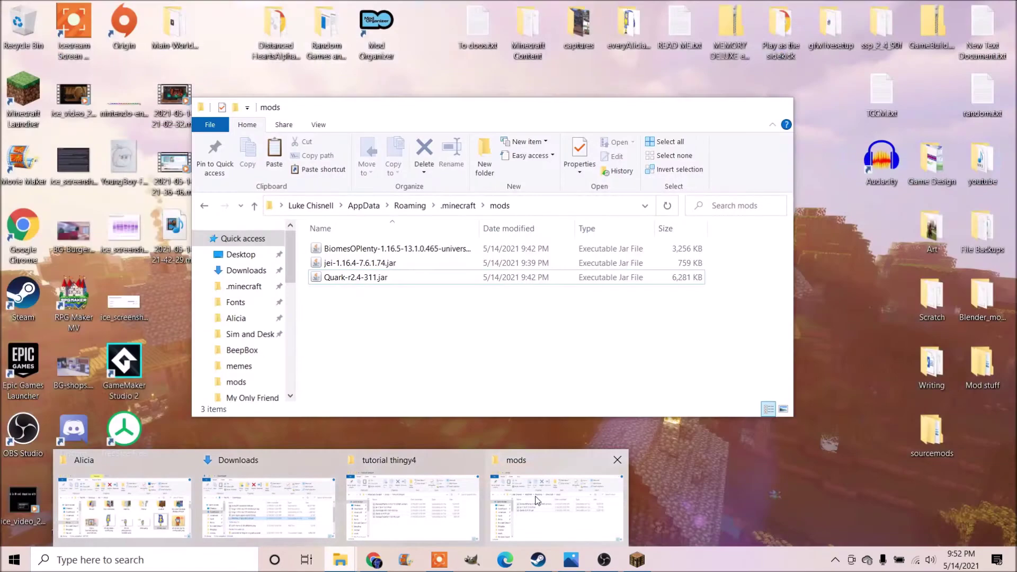
mouse_move(455, 511)
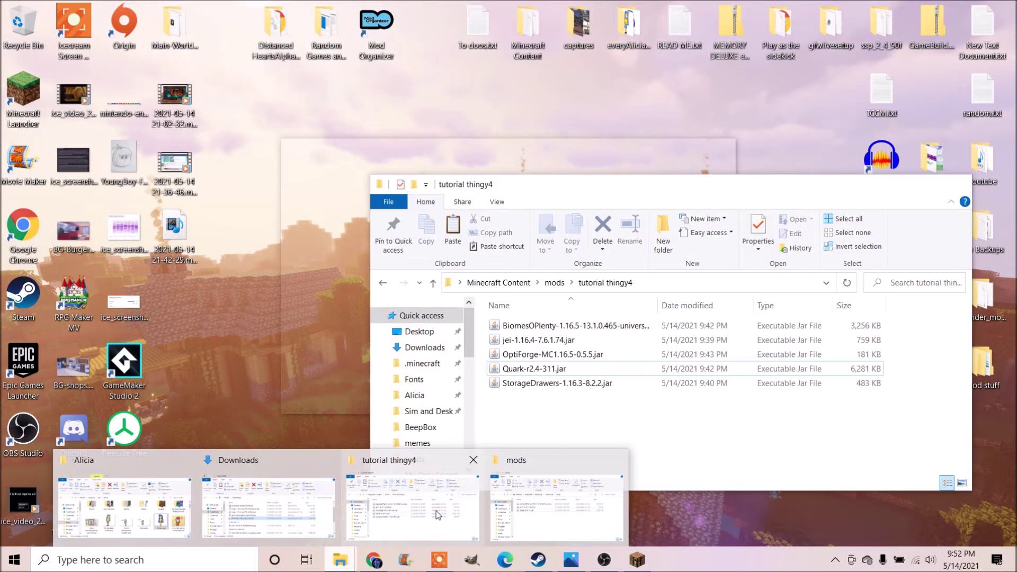
click(437, 510)
click(383, 282)
scroll(646, 419, down, 2)
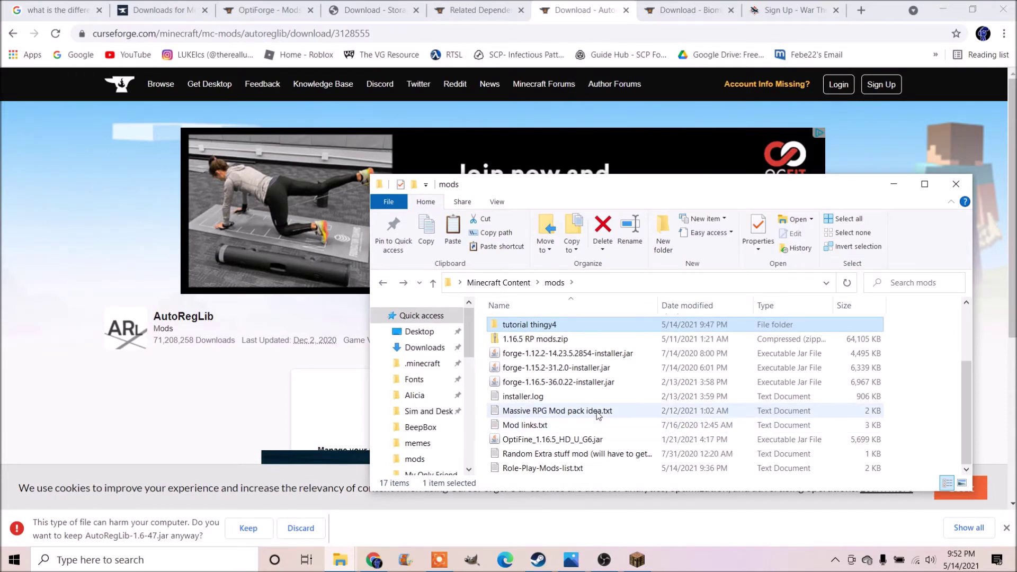
double_click(576, 468)
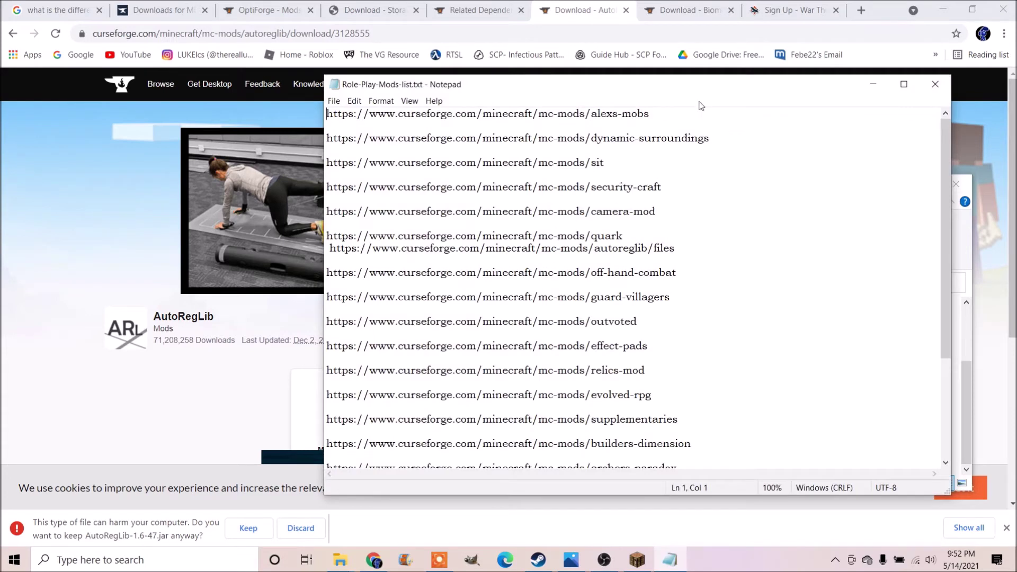
Look through the CurseForge mod links in Role-Play-Mods-list.txt, including Quark's indented AutoRegLib link and the entries near the end
drag(678, 113, 228, 106)
drag(739, 147, 320, 173)
drag(688, 175, 344, 197)
drag(712, 198, 501, 229)
drag(683, 285, 304, 344)
scroll(494, 345, down, 2)
click(774, 435)
scroll(557, 405, up, 4)
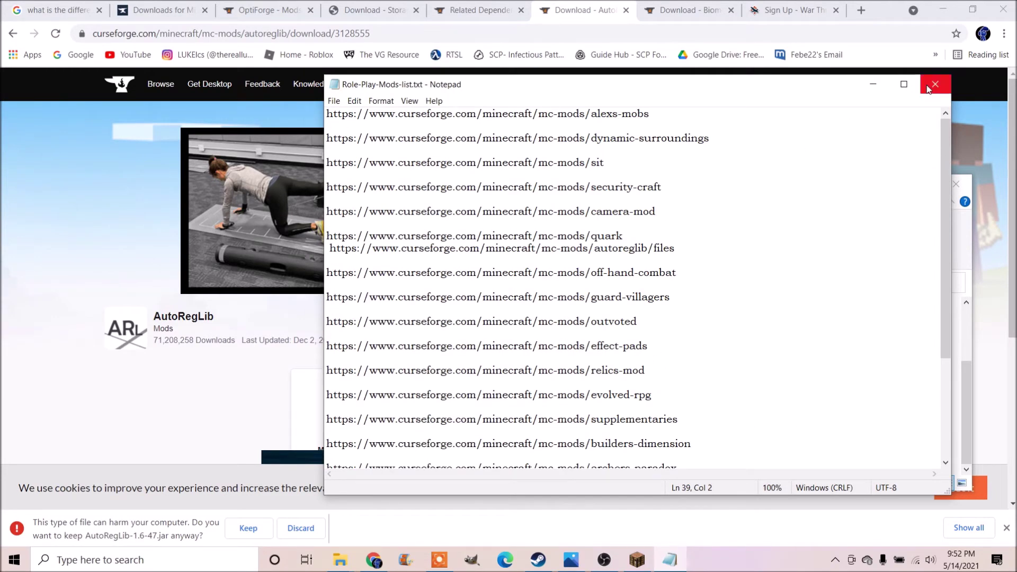
key(shift+Up)
key(Left)
scroll(672, 379, down, 3)
scroll(672, 380, down, 1)
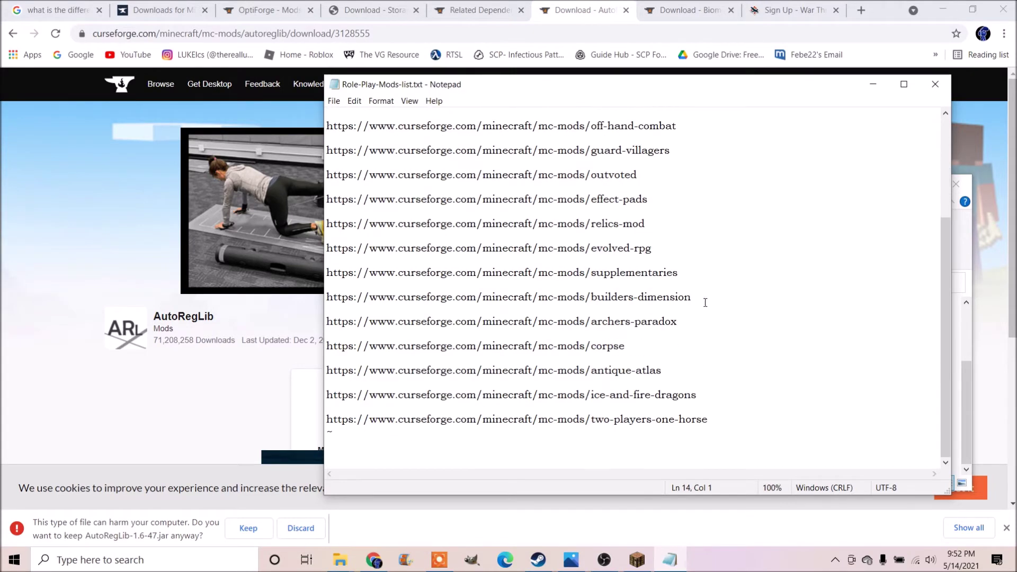
drag(698, 317, 327, 321)
click(669, 559)
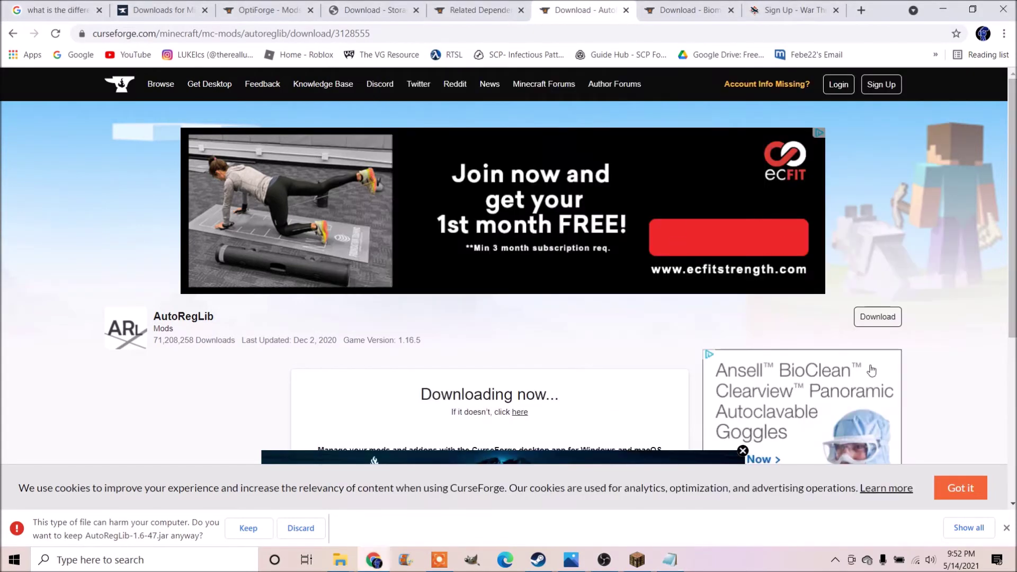
click(670, 559)
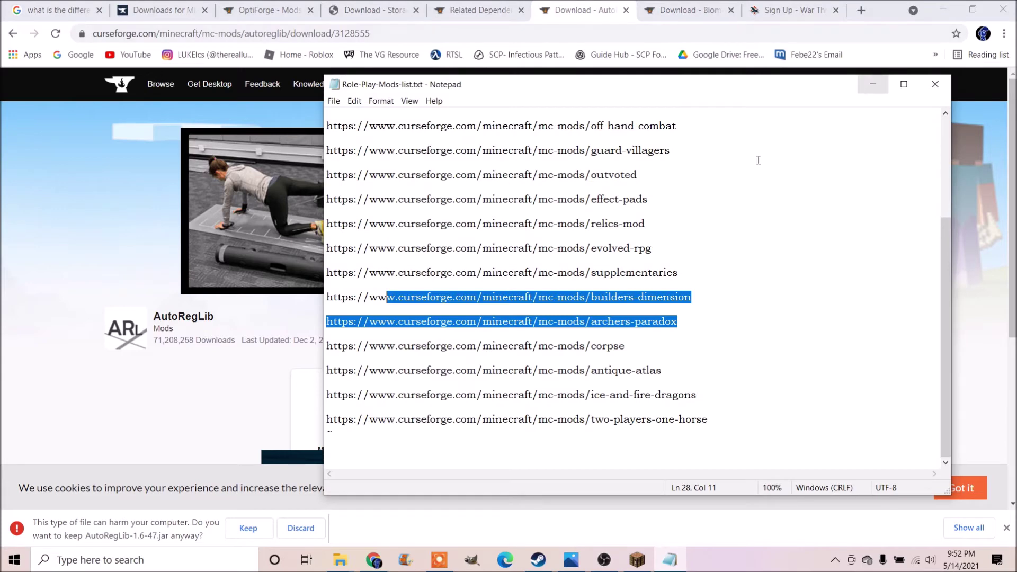
Copy the ice-and-fire-dragons link from the mod list
click(565, 394)
drag(636, 348, 326, 351)
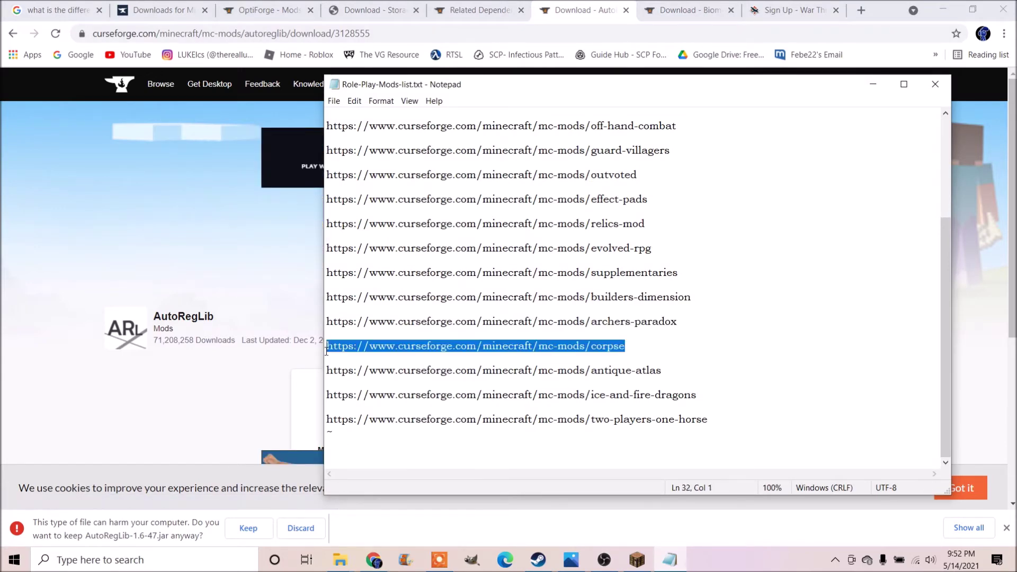
click(666, 367)
drag(696, 398, 328, 392)
right_click(387, 395)
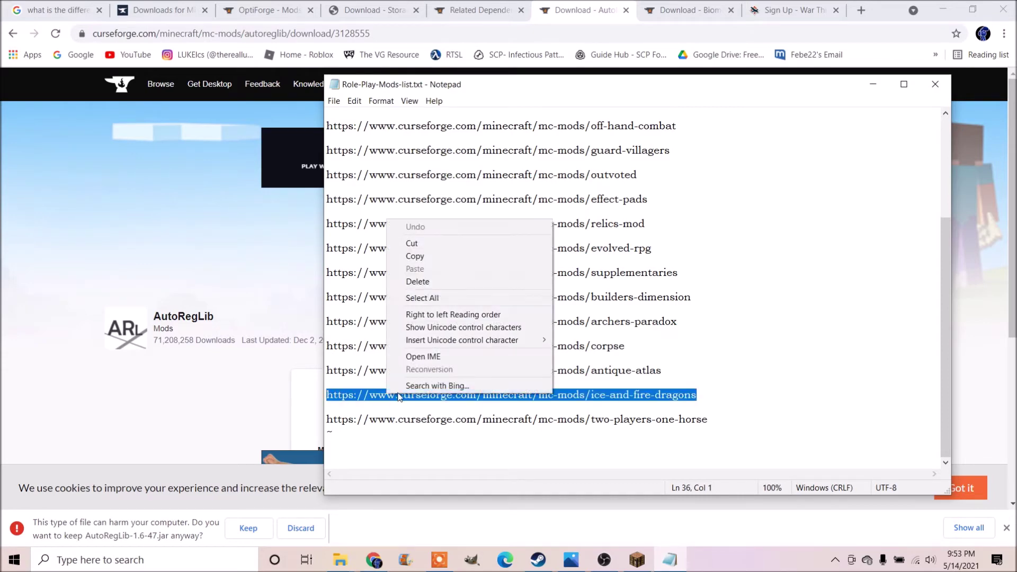
click(459, 255)
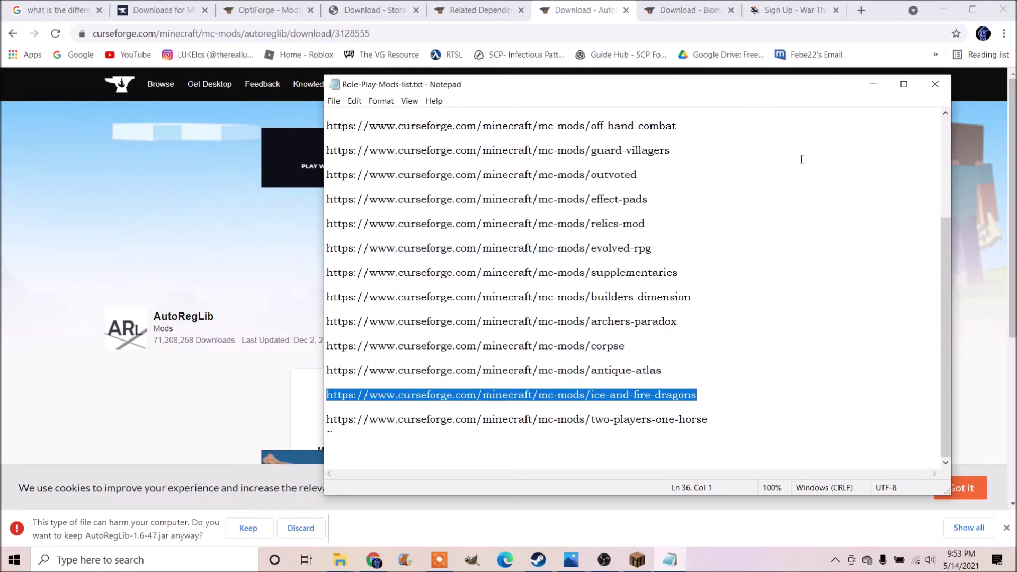
Minimize the mod list, open the copied Ice and Fire: Dragons link in a new Chrome tab, and keep the AutoRegLib-1.6-47.jar download
click(873, 84)
click(861, 10)
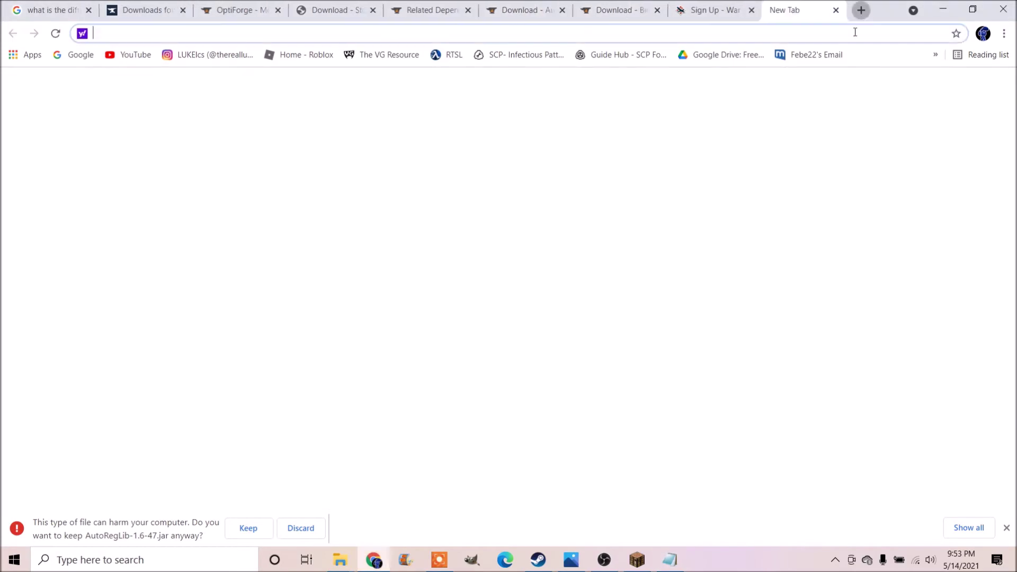
right_click(366, 32)
click(432, 120)
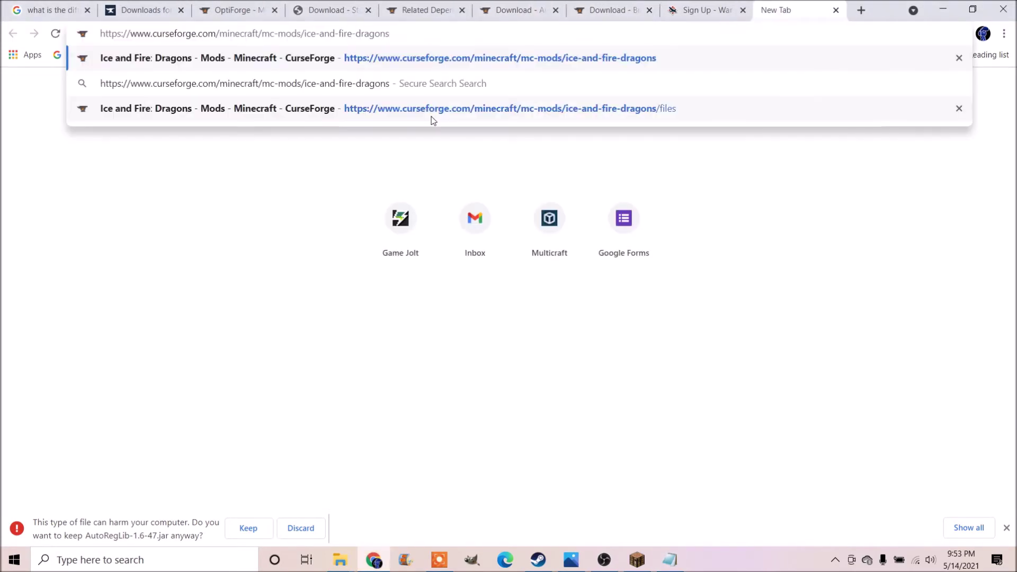
key(Return)
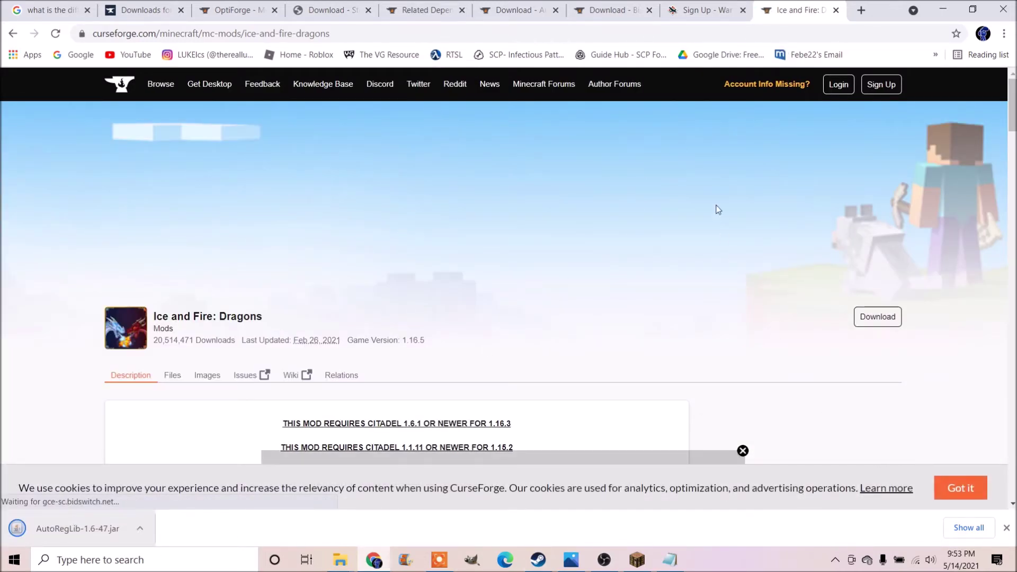
Close the Ice and Fire: Dragons tab and minimize Chrome and the Minecraft Content mods folder window
click(835, 11)
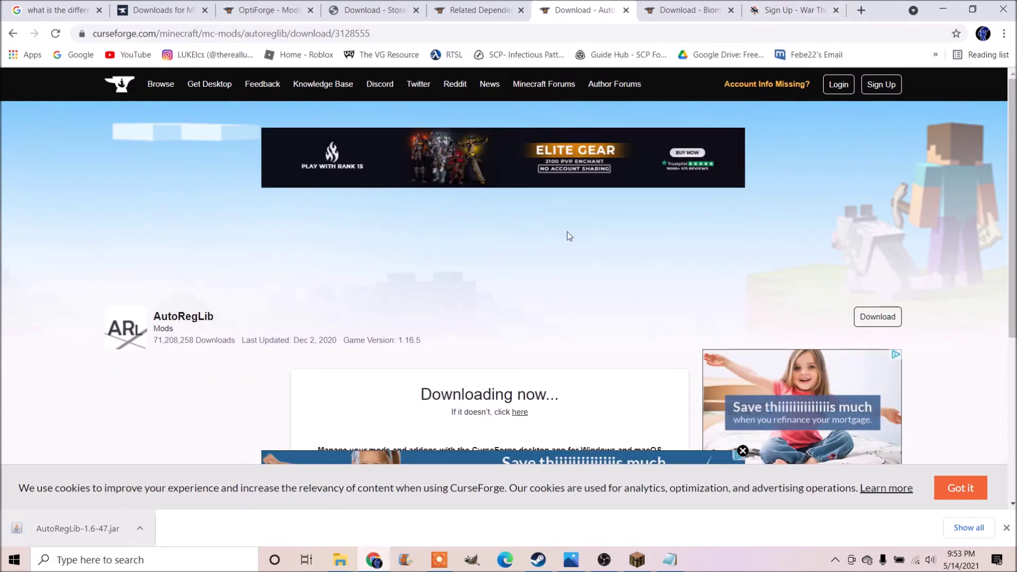
click(941, 3)
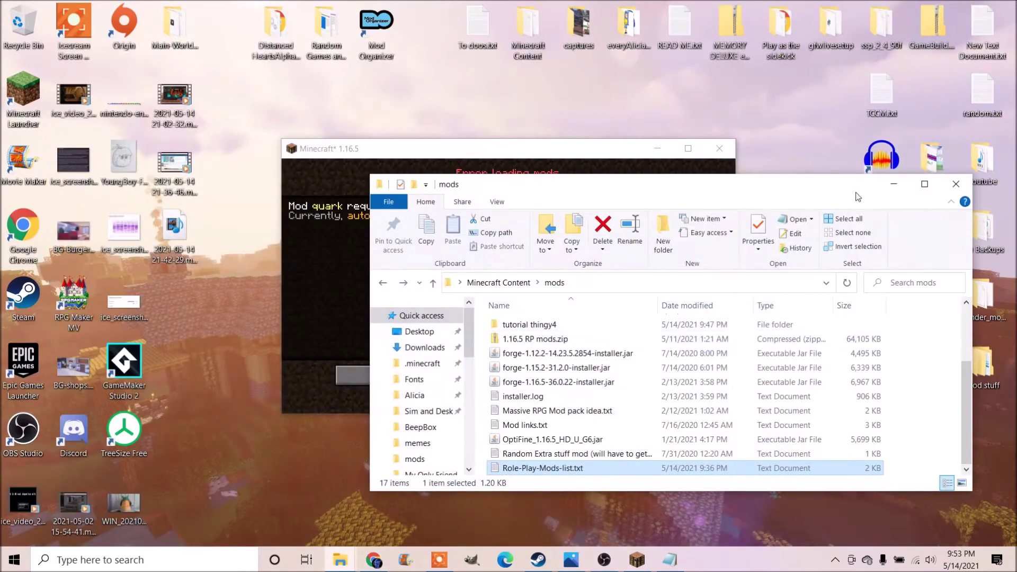
drag(760, 197, 702, 153)
click(835, 140)
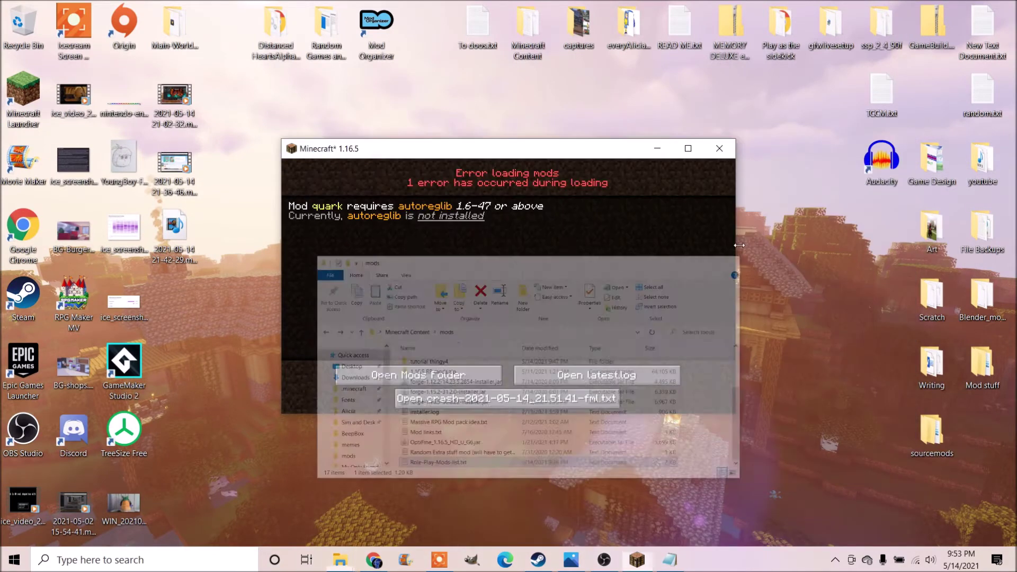
Look over the whole Role-Play-Mods-list.txt once more and close it
click(671, 561)
click(752, 445)
scroll(450, 122, up, 5)
scroll(618, 309, down, 5)
scroll(860, 127, up, 5)
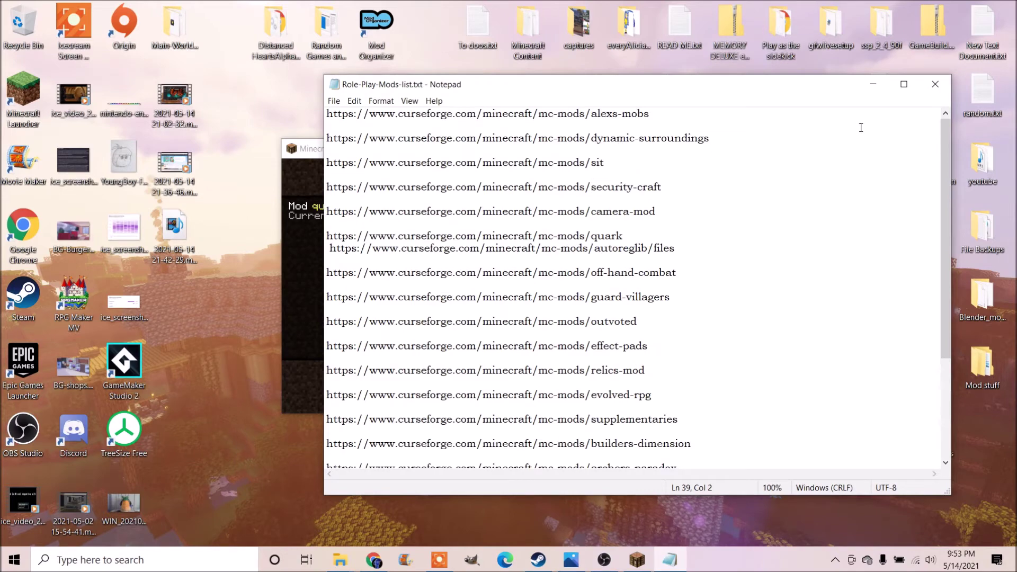
click(934, 86)
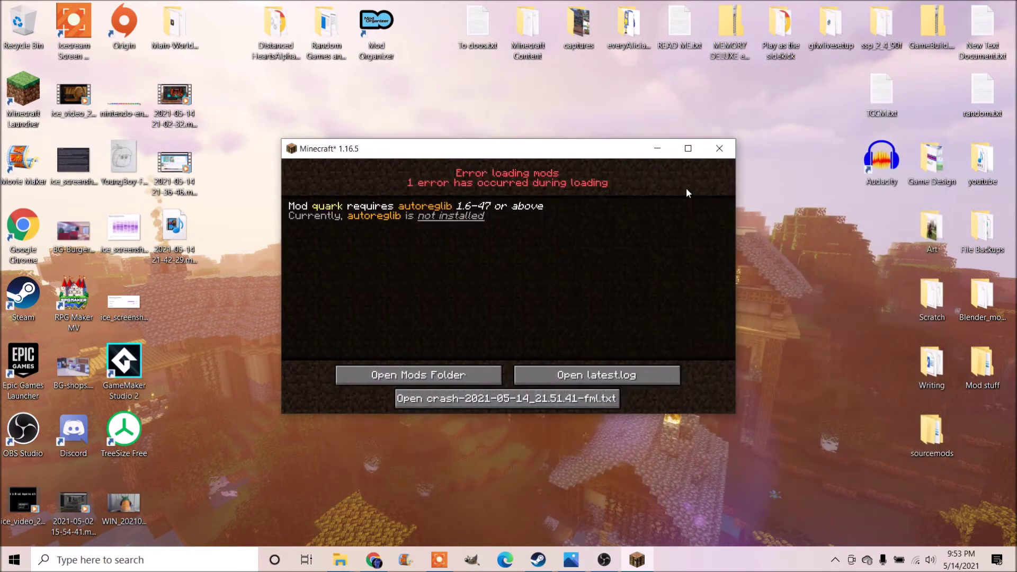
Close the Minecraft error window and place the Downloads folder window beside the .minecraft mods folder window
click(718, 148)
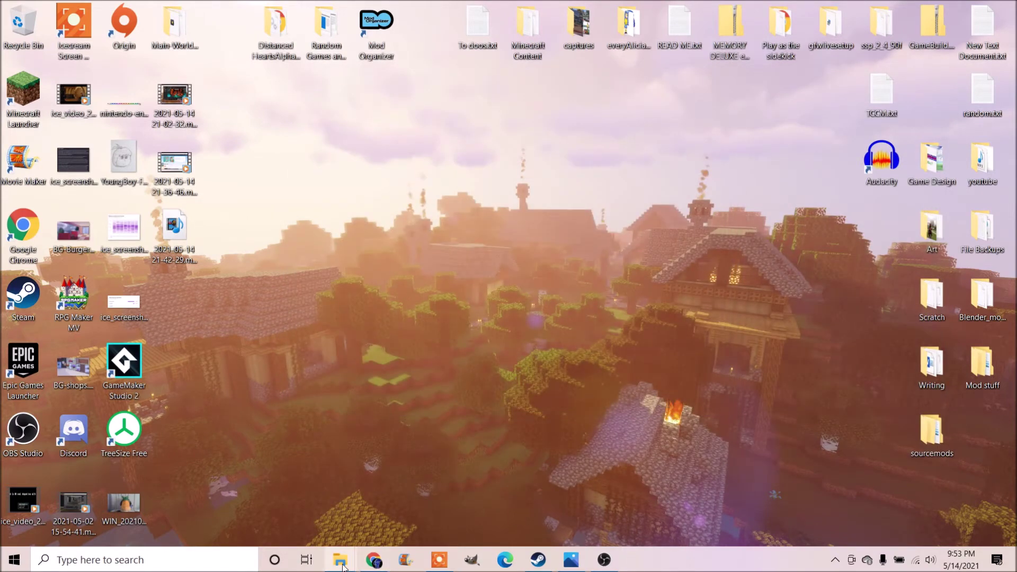
mouse_move(340, 560)
click(543, 502)
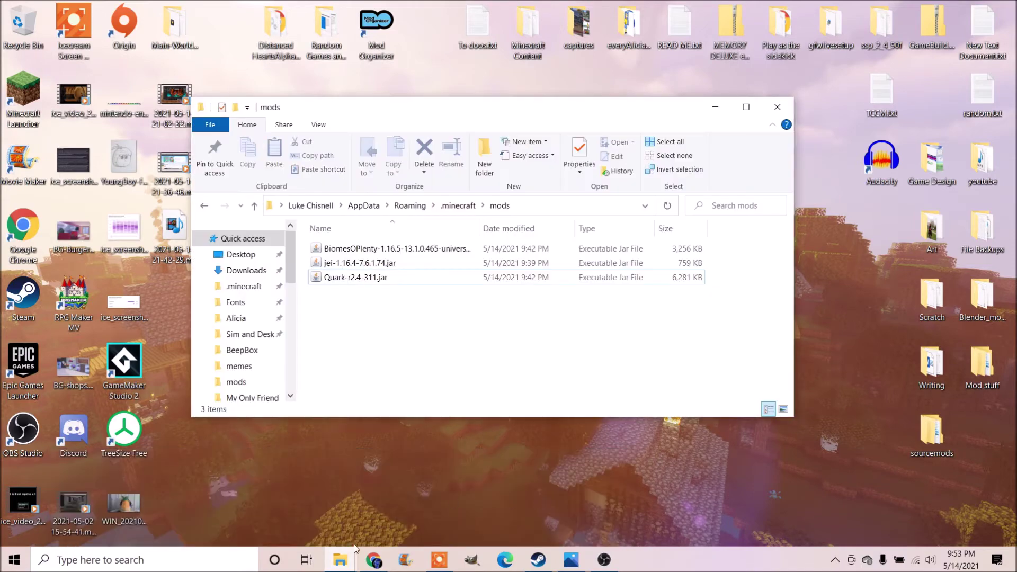
mouse_move(356, 562)
click(255, 507)
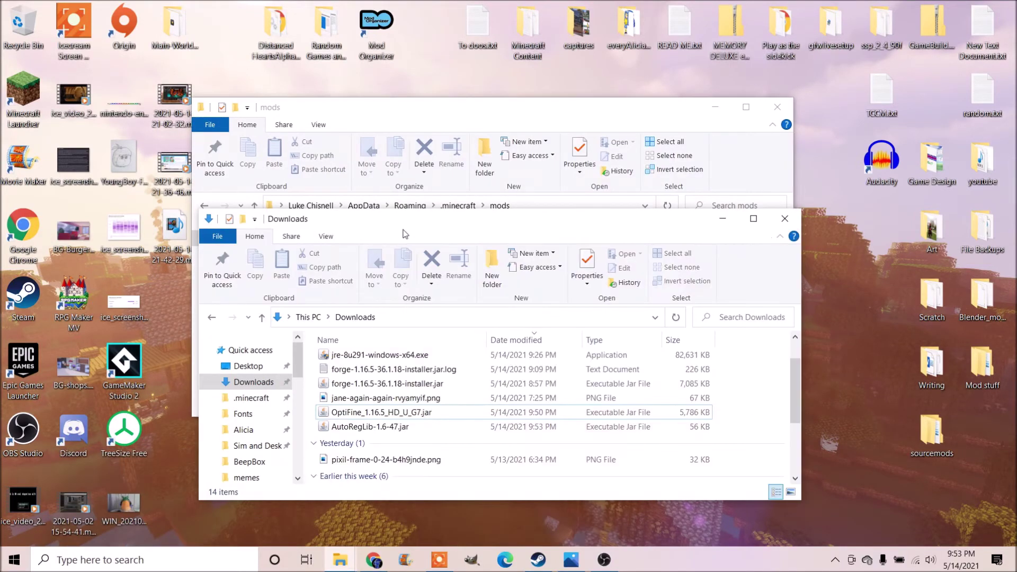
drag(471, 223, 855, 235)
Copy AutoRegLib-1.6-47.jar from Downloads into the .minecraft mods folder
click(738, 439)
key(ctrl+c)
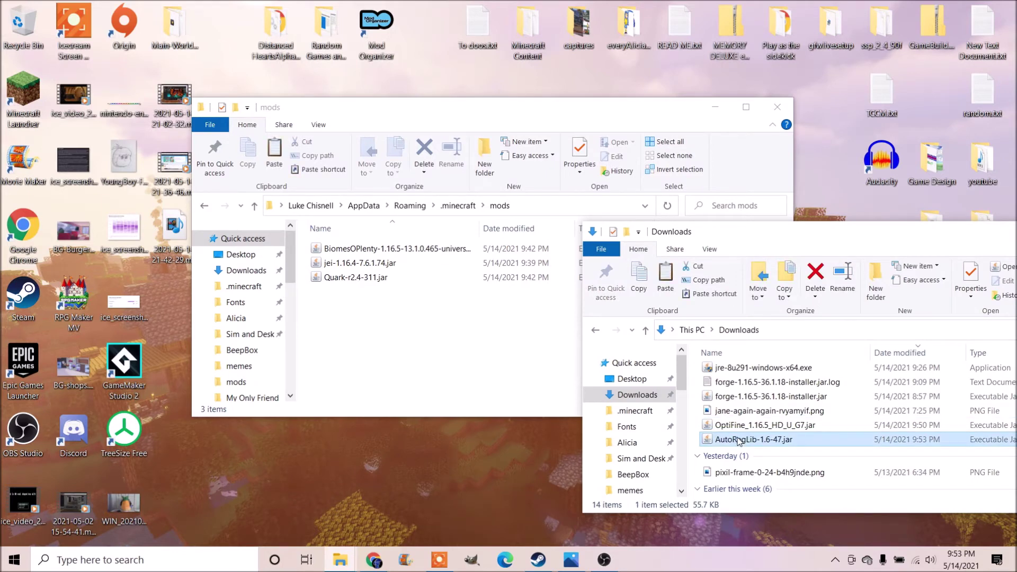
right_click(738, 441)
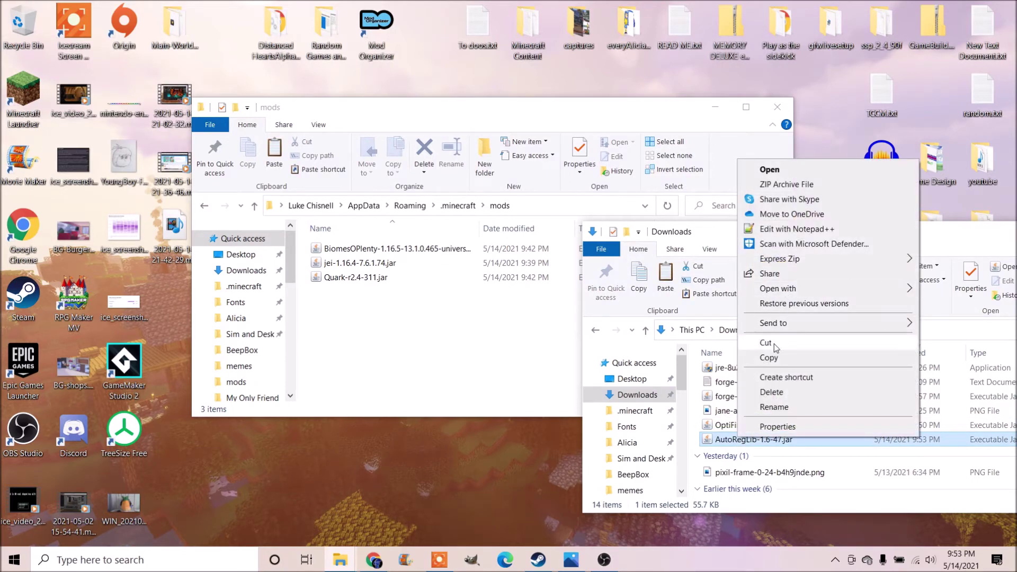
click(771, 359)
click(328, 339)
right_click(341, 315)
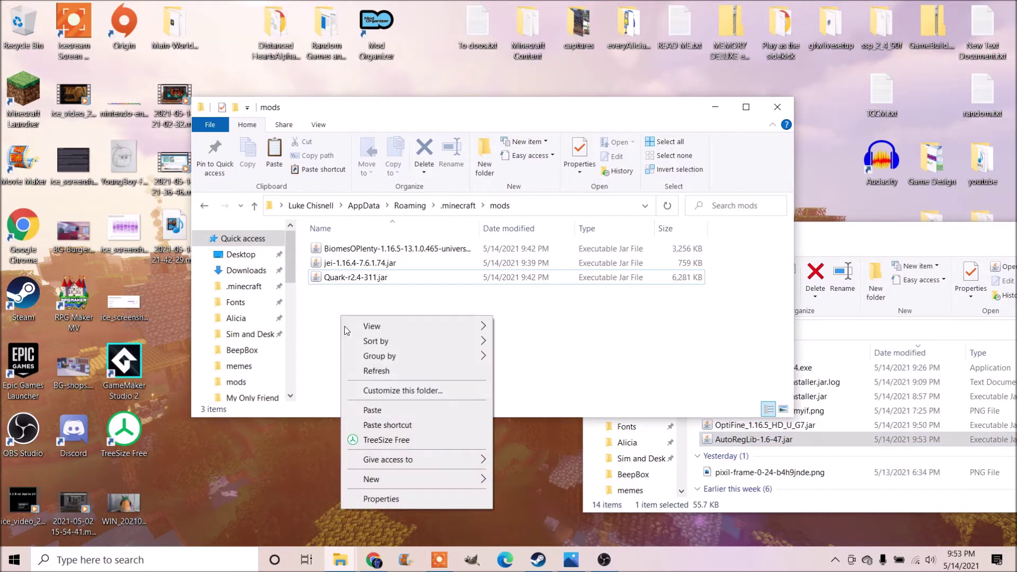
click(371, 409)
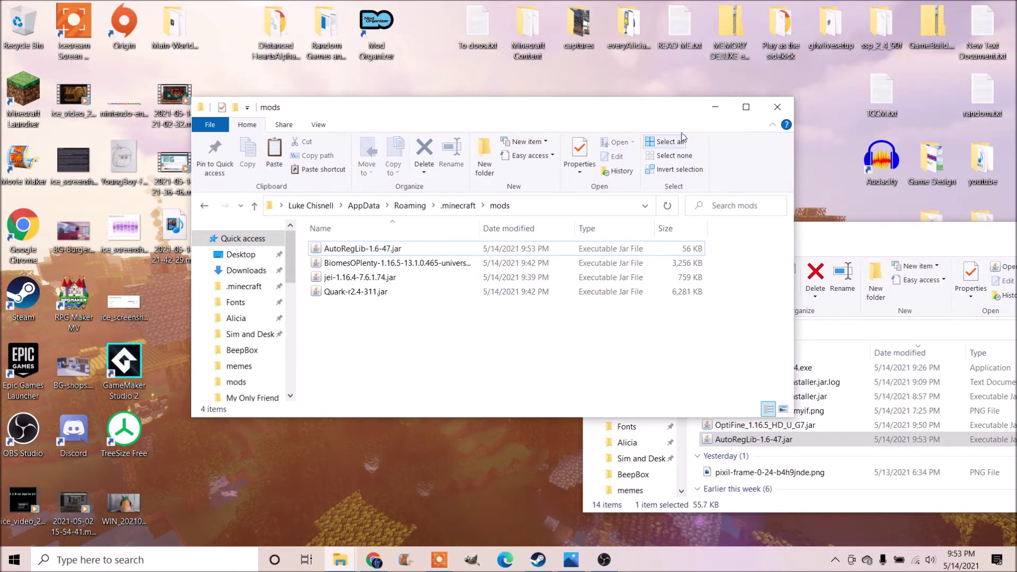
Minimize the mods folder window and start the forge 1.16.5 installation from the Minecraft Launcher
click(716, 108)
double_click(23, 101)
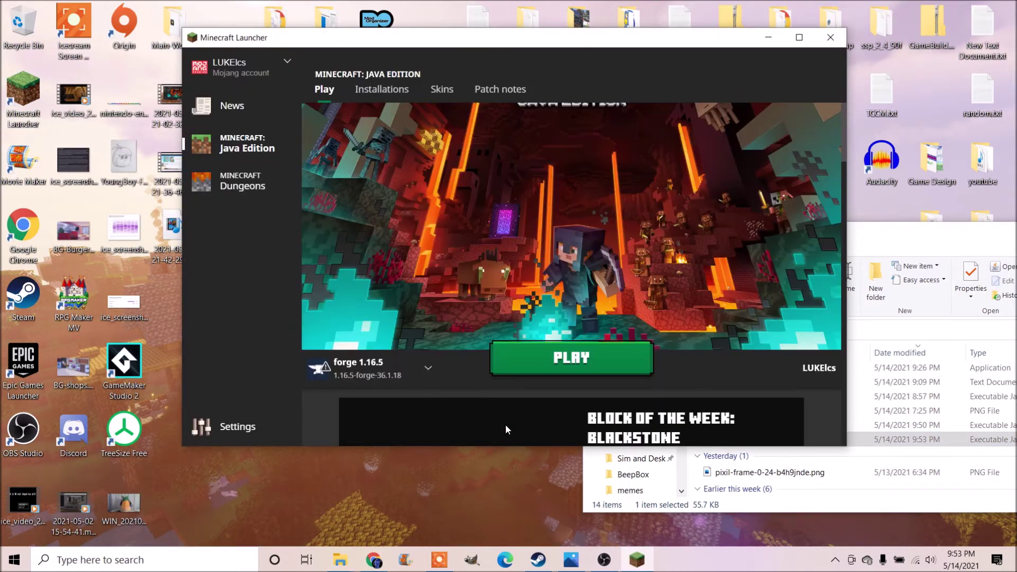
click(529, 361)
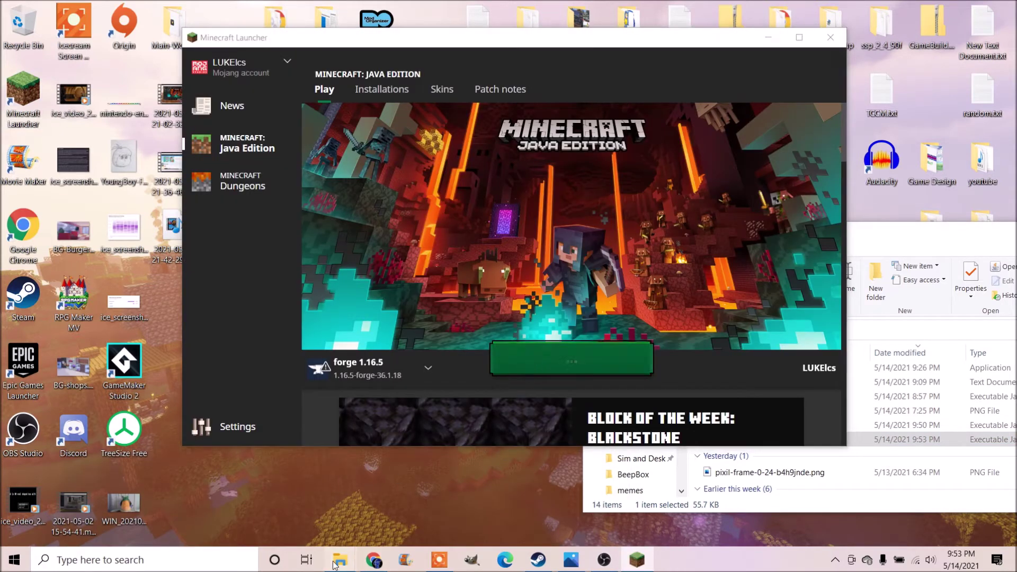
Try to copy AutoRegLib-1.6-47.jar from Downloads into the .minecraft mods folder again, cancel the file replacement, and minimize the mods window
mouse_move(334, 564)
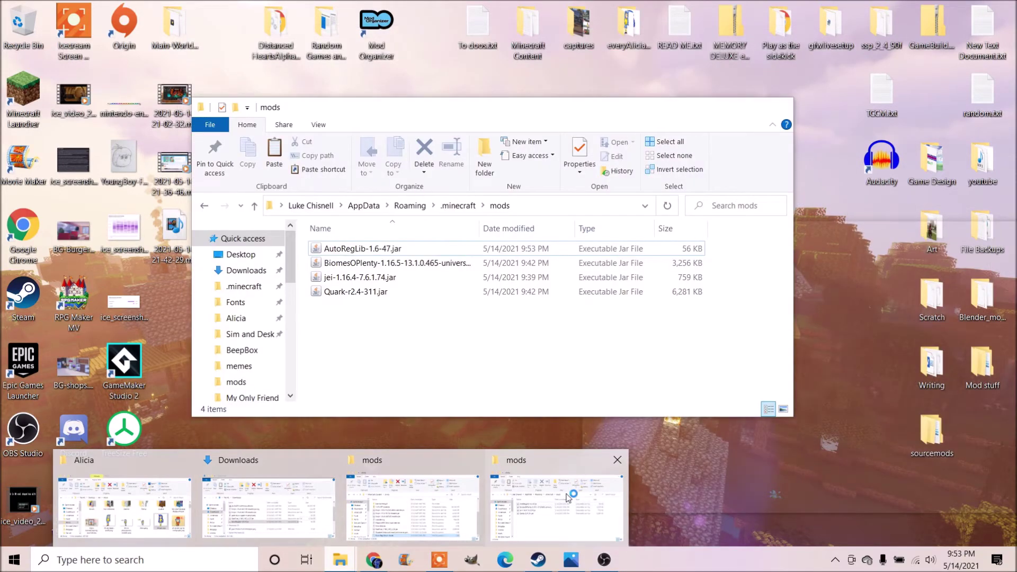
click(567, 496)
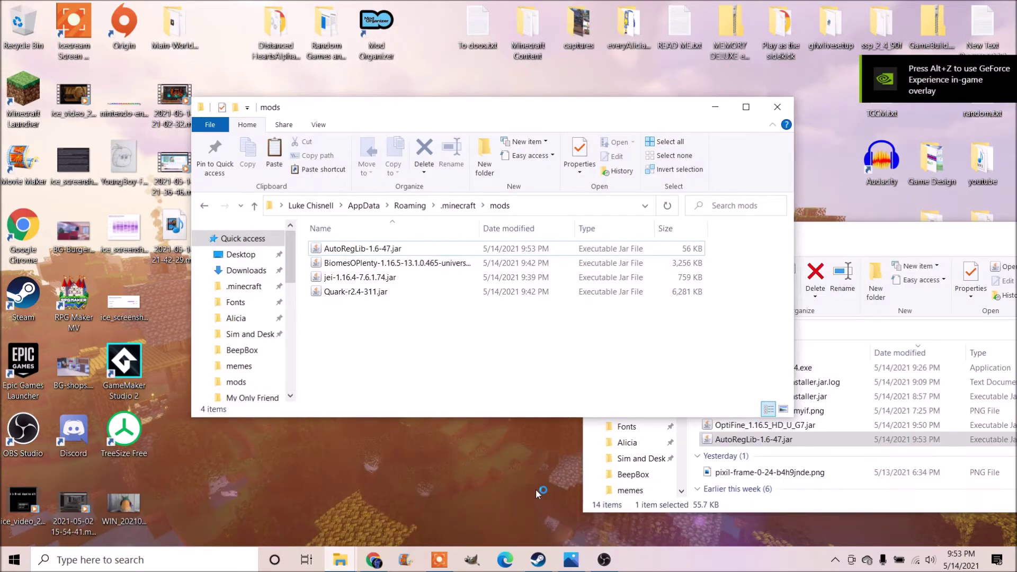
click(926, 255)
drag(744, 439, 365, 335)
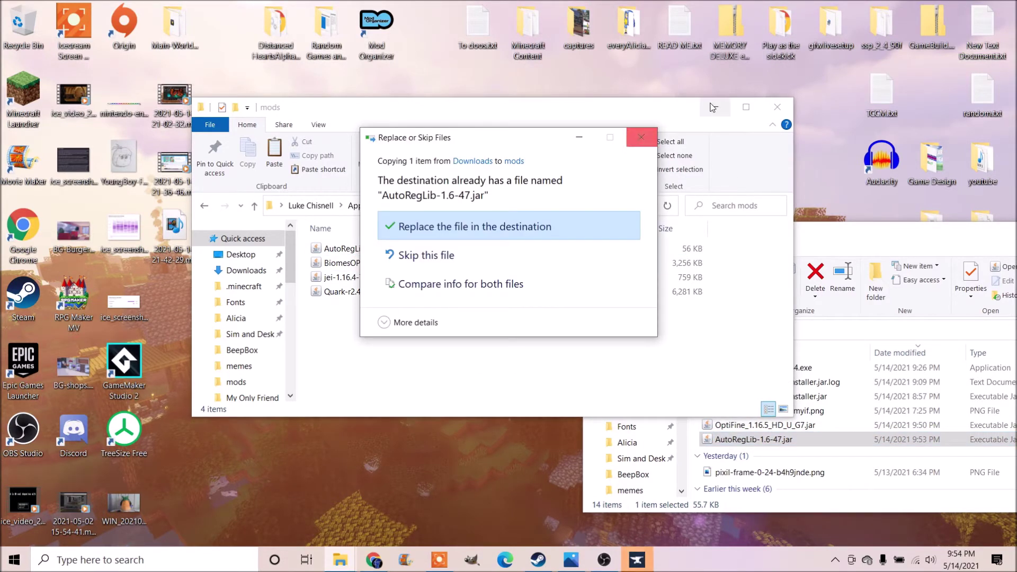
click(641, 137)
click(715, 107)
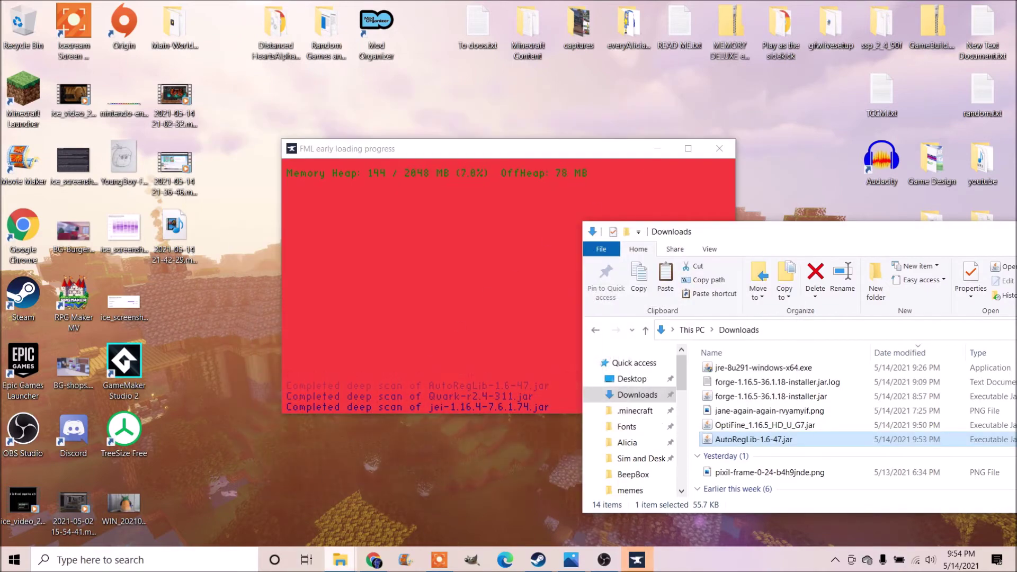
Open the tutorial thingy4 folder in Minecraft Content's mods folder and place its window beside the Downloads window
mouse_move(340, 560)
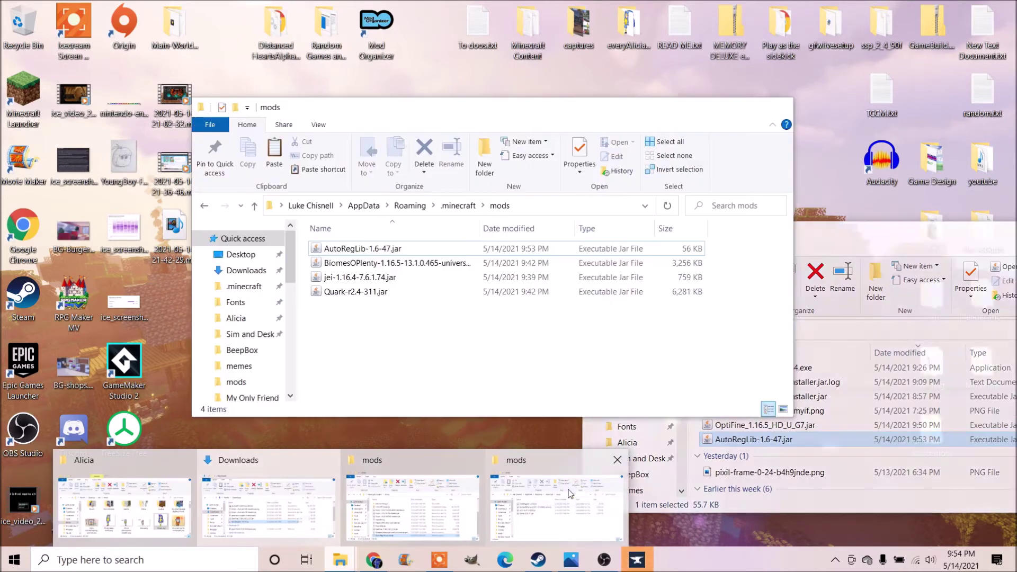
mouse_move(568, 496)
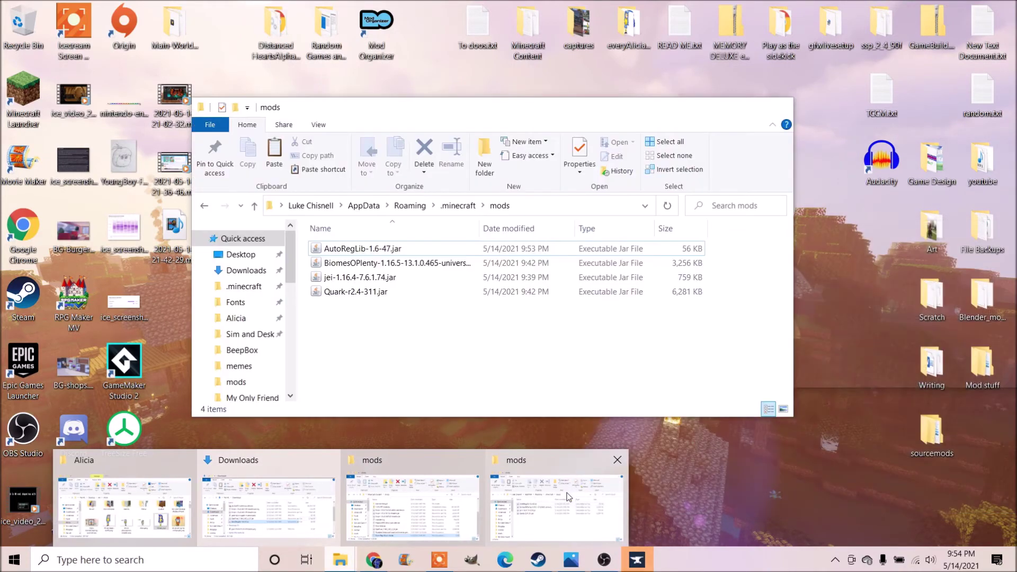
mouse_move(461, 506)
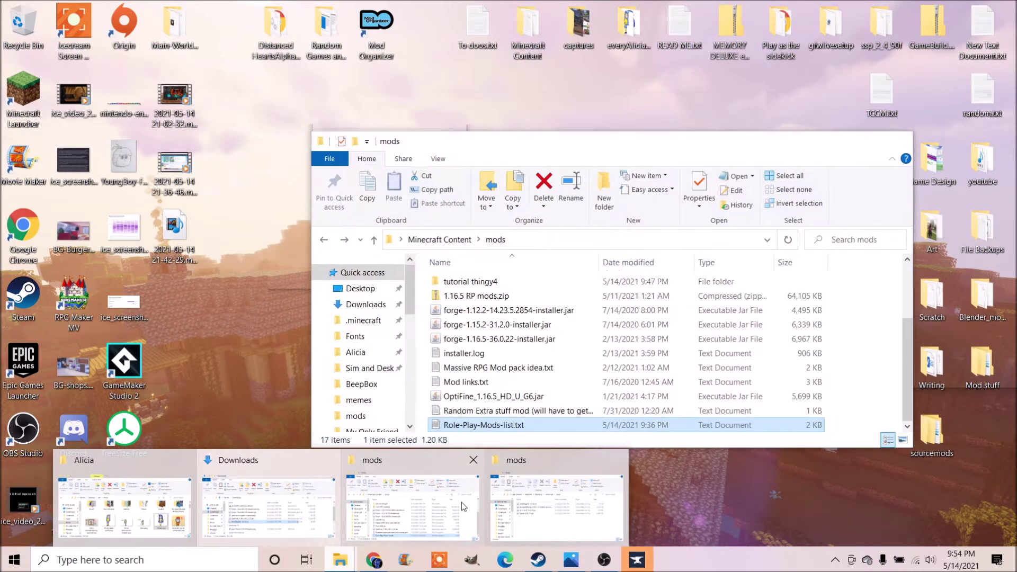
click(429, 503)
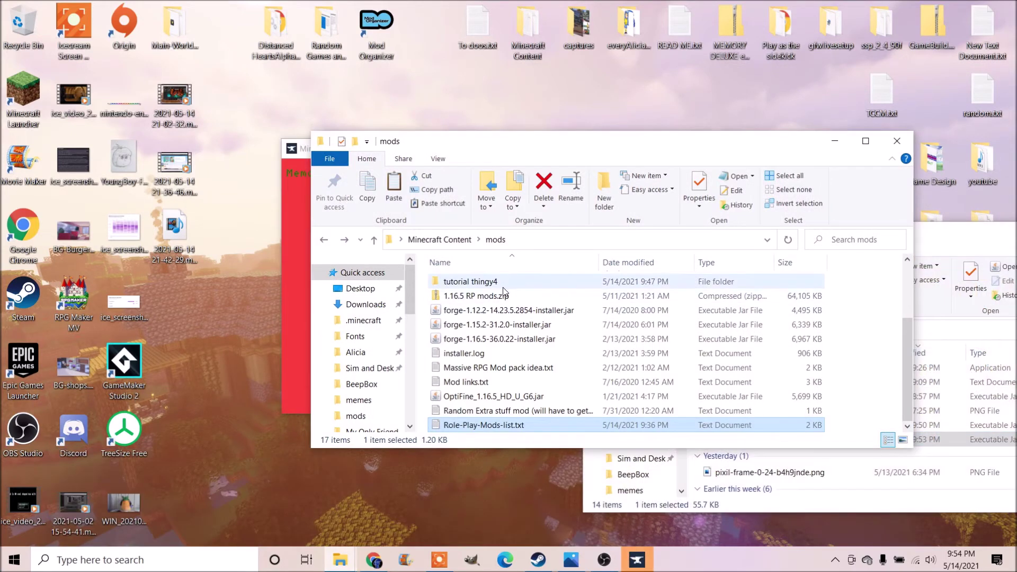
click(503, 287)
double_click(503, 286)
drag(375, 141, 95, 98)
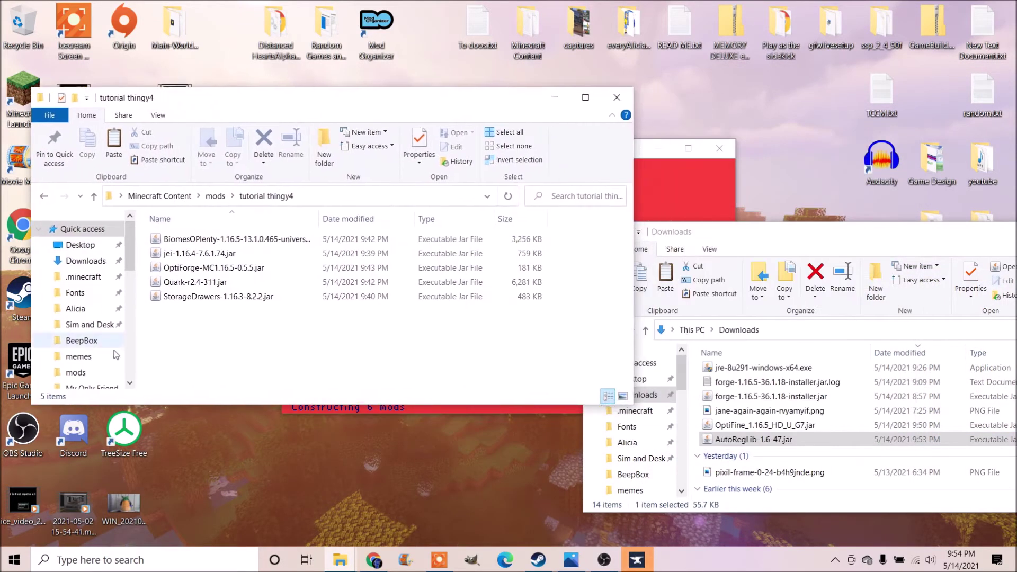
Move AutoRegLib-1.6-47.jar from Downloads into the tutorial thingy4 folder
click(830, 241)
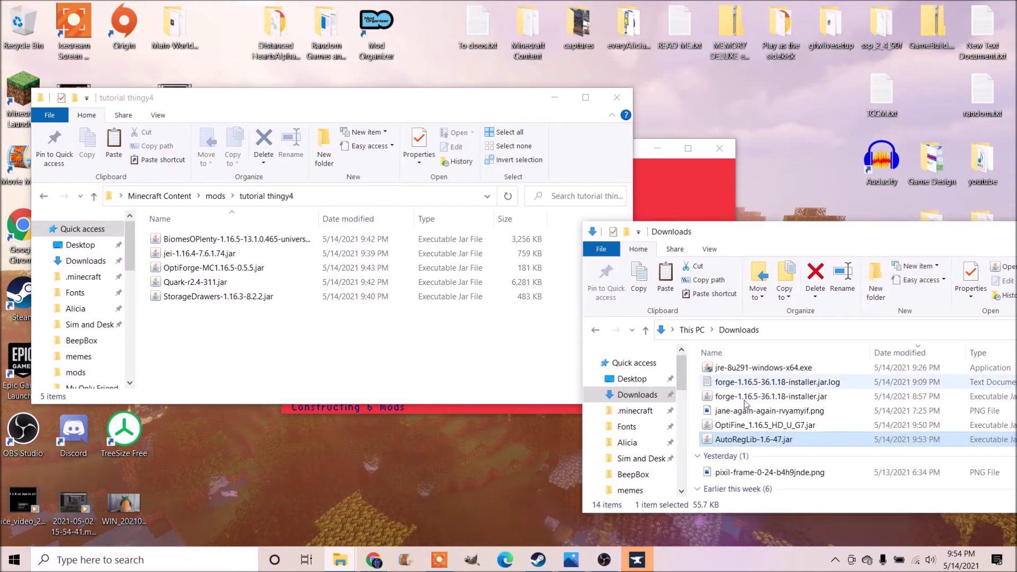
drag(763, 439, 242, 368)
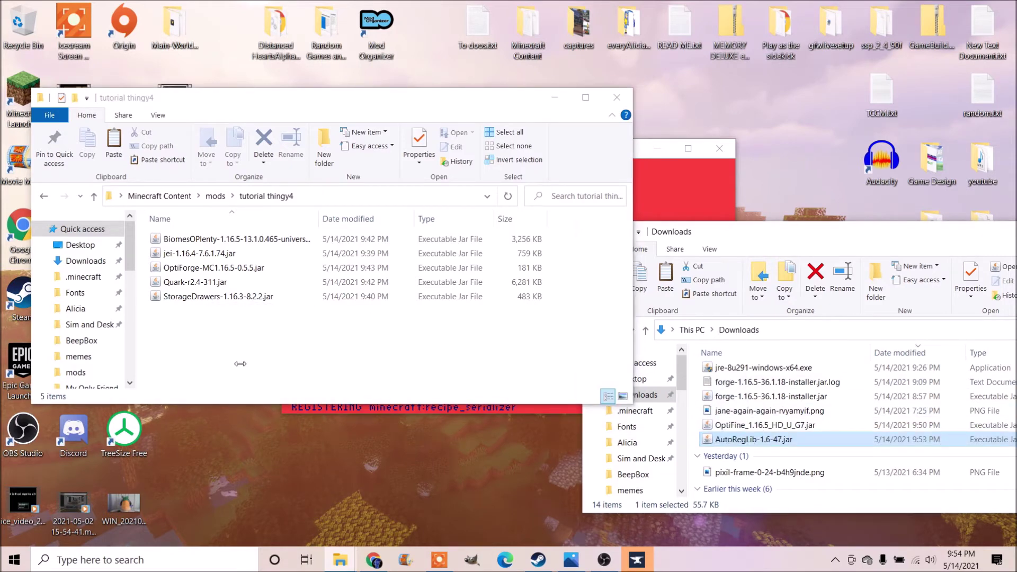
drag(195, 313, 702, 416)
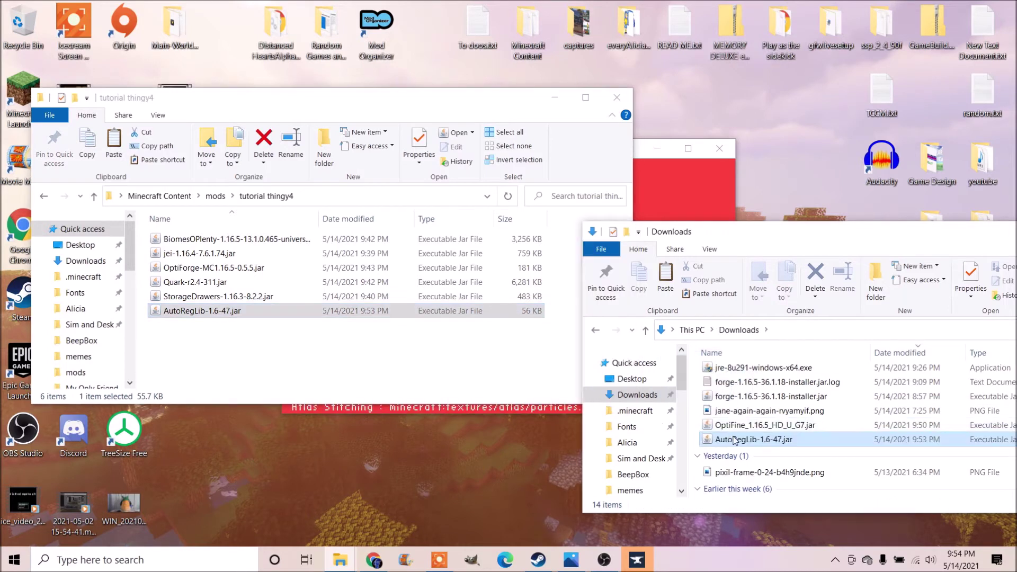
drag(751, 439, 295, 367)
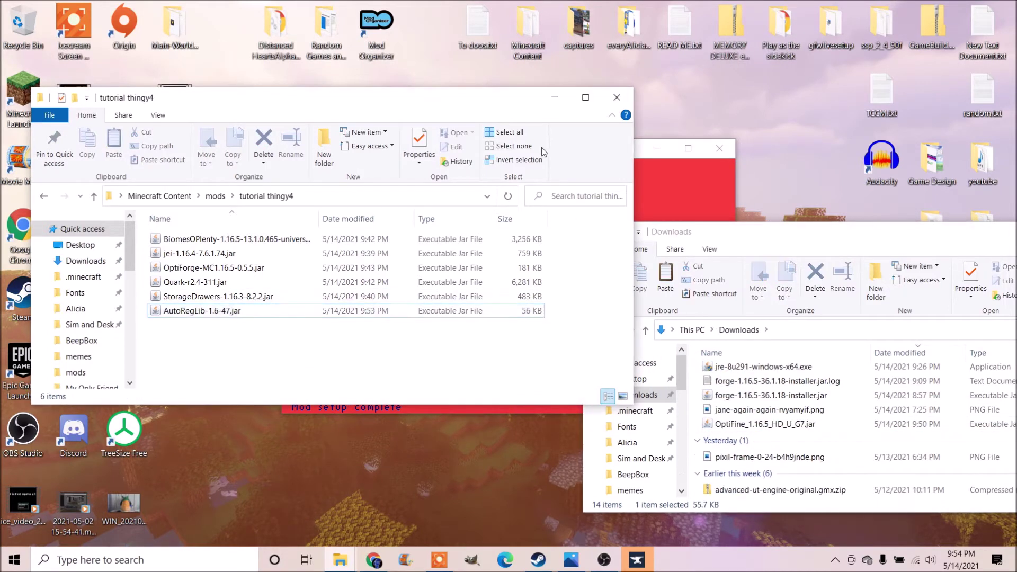
Minimize the Downloads and tutorial thingy4 folder windows to uncover the loading Minecraft game
drag(988, 233, 729, 244)
click(846, 245)
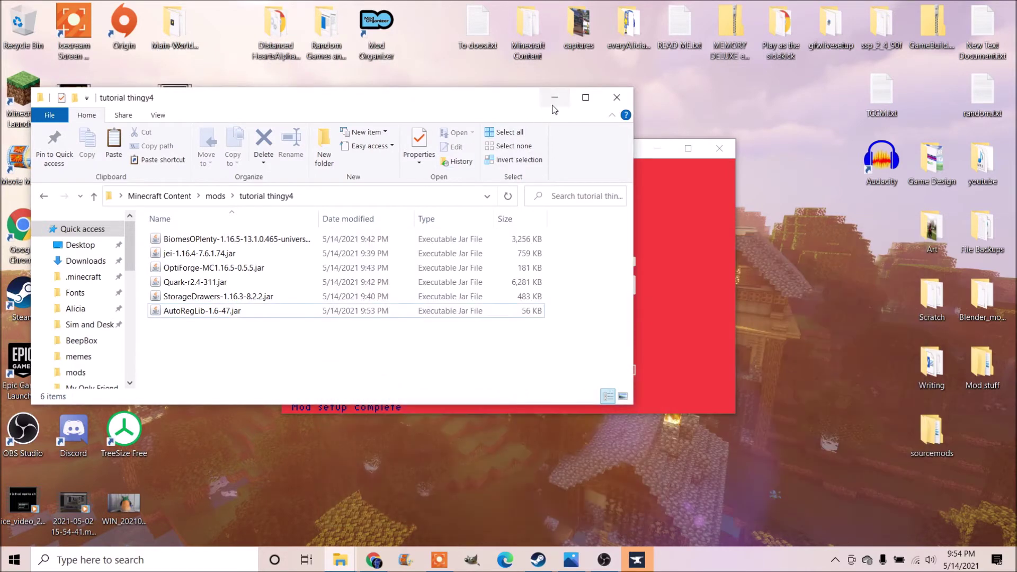
click(553, 99)
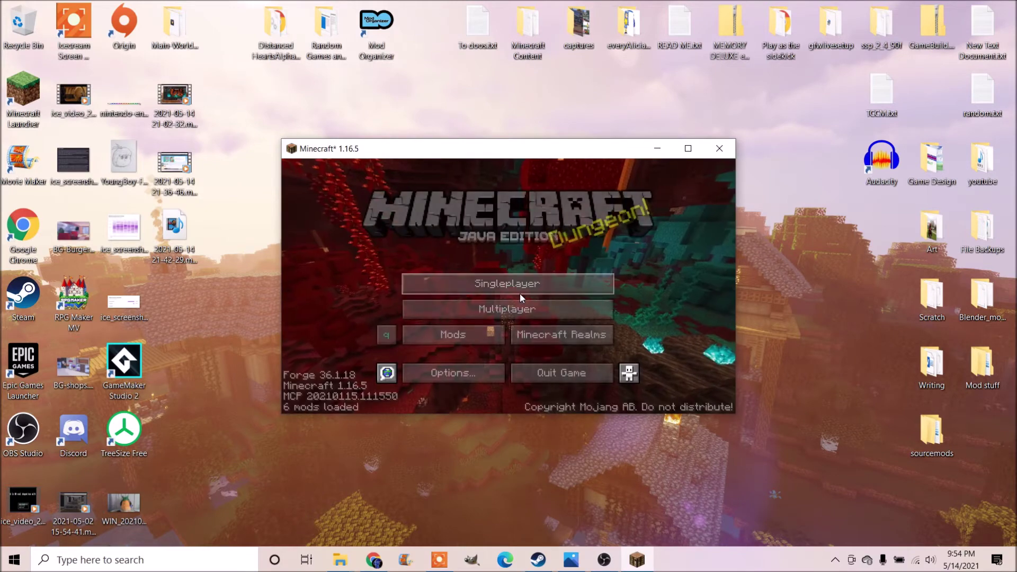
Open the game's list of installed mods, select Biomes O' Plenty and maximize the Minecraft window
click(445, 332)
scroll(379, 265, down, 1)
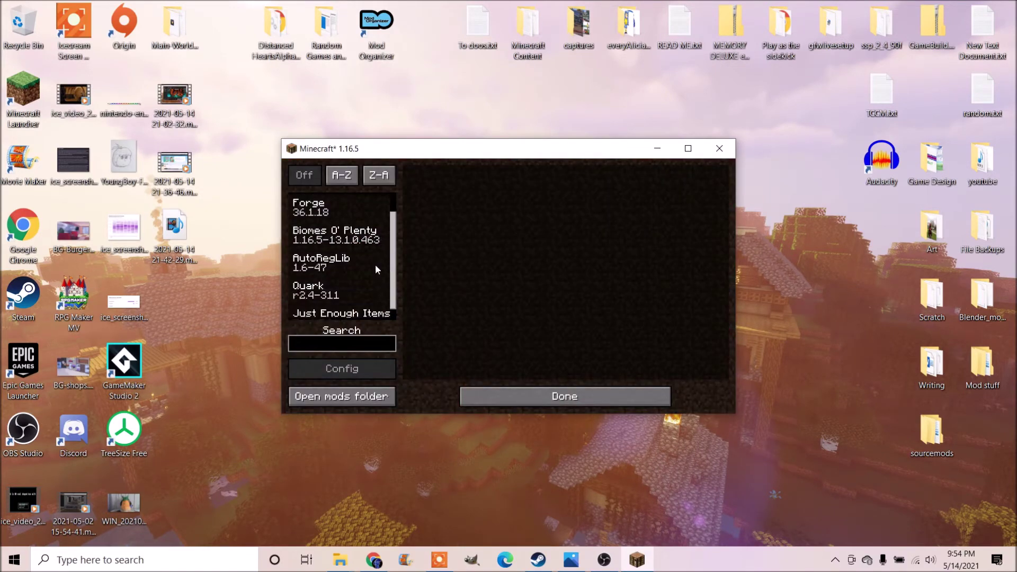
scroll(374, 264, up, 1)
click(374, 265)
click(688, 149)
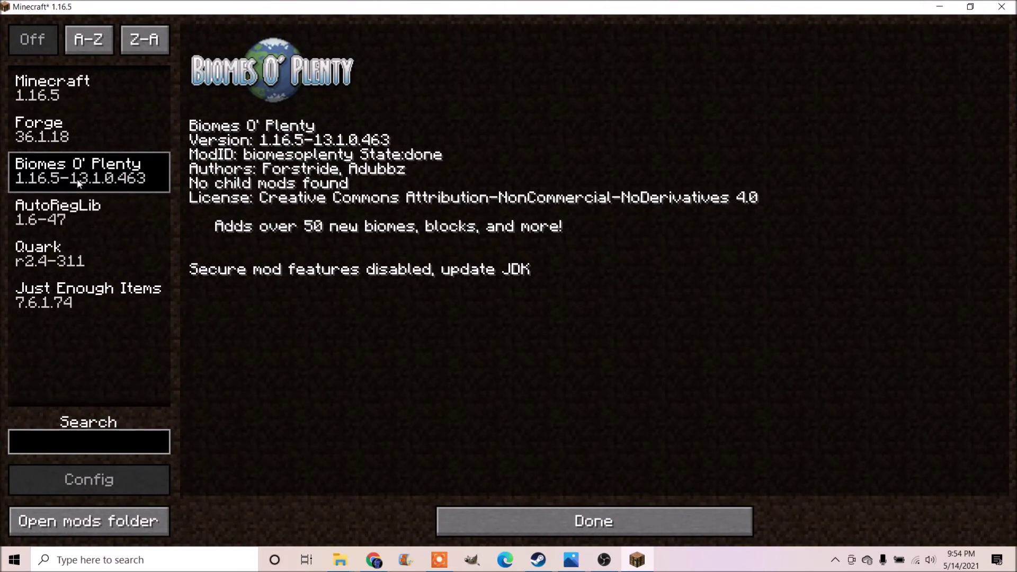
View the details of AutoRegLib, Quark and Just Enough Items, and return to the title screen
click(74, 219)
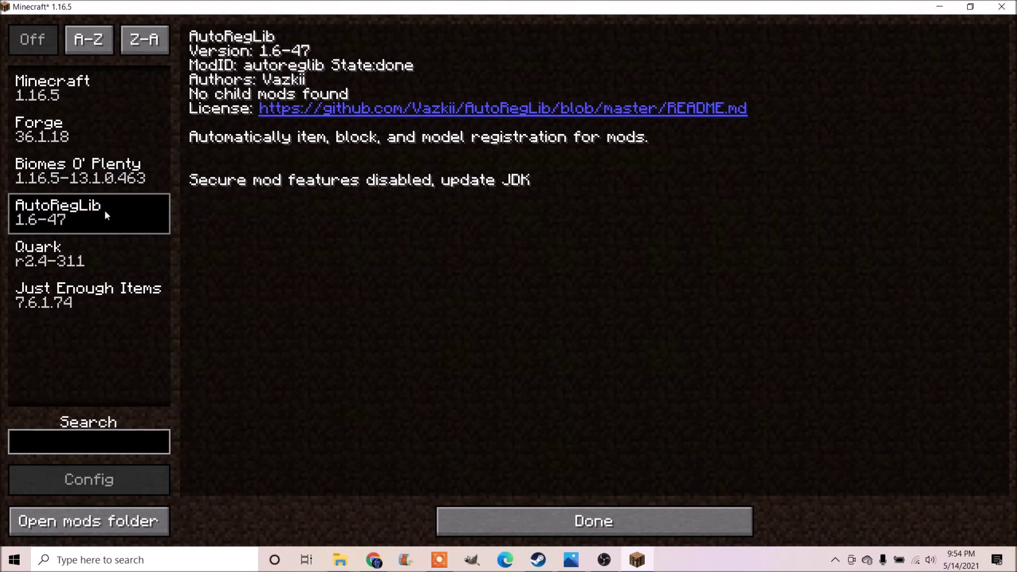
click(80, 261)
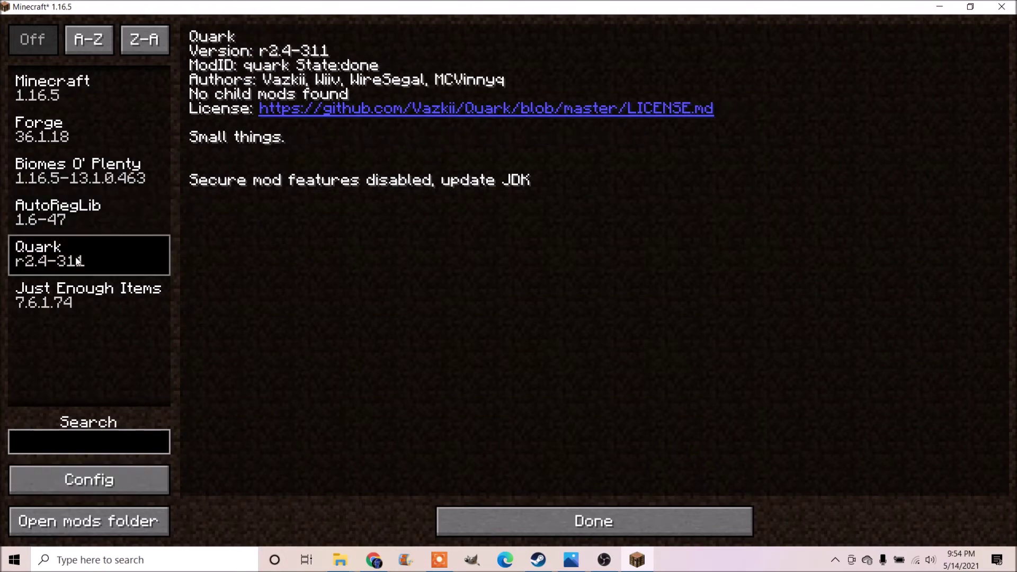
click(95, 304)
click(518, 521)
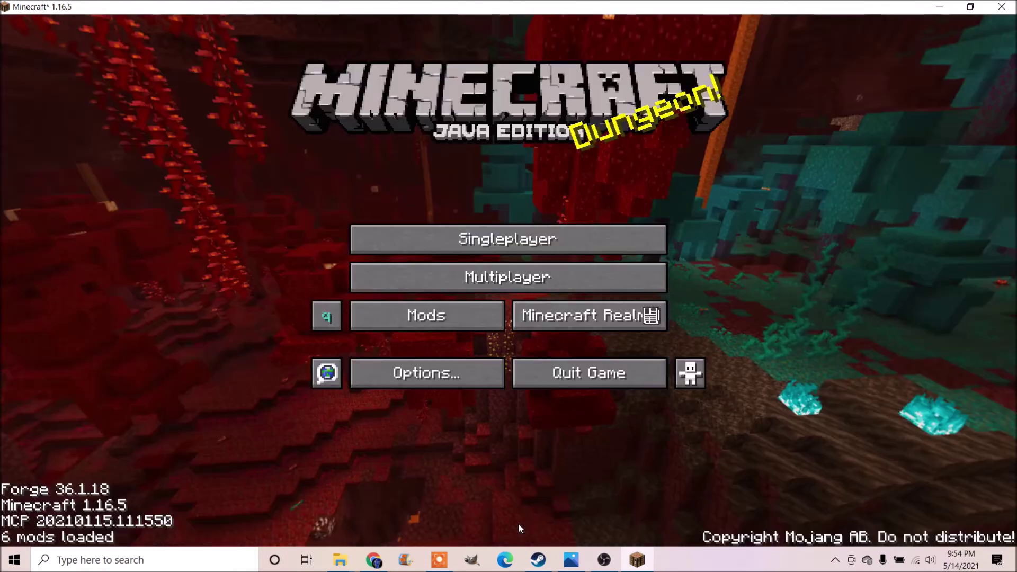
Start creating a new singleplayer world and name it "mods test"
click(580, 244)
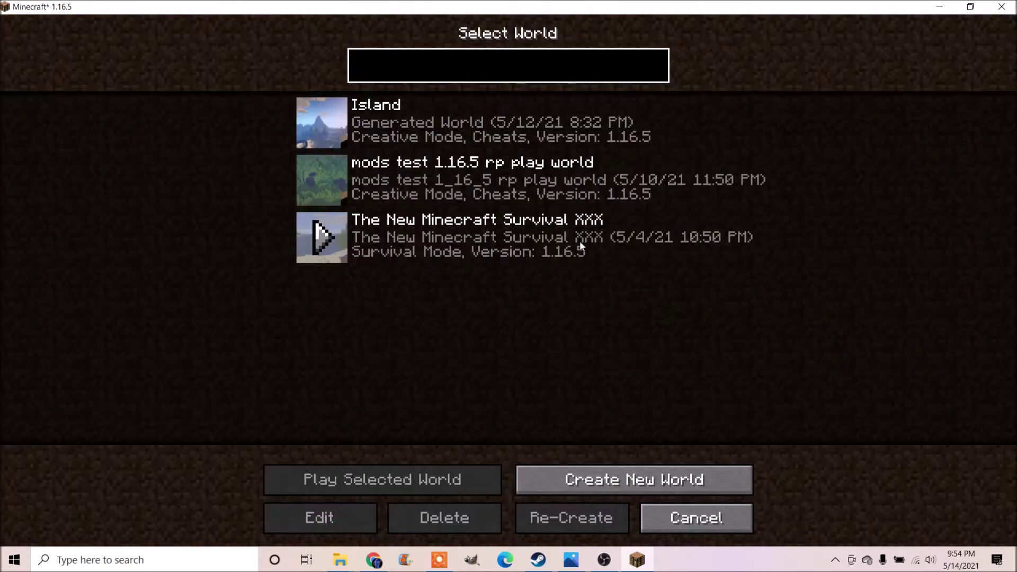
click(594, 475)
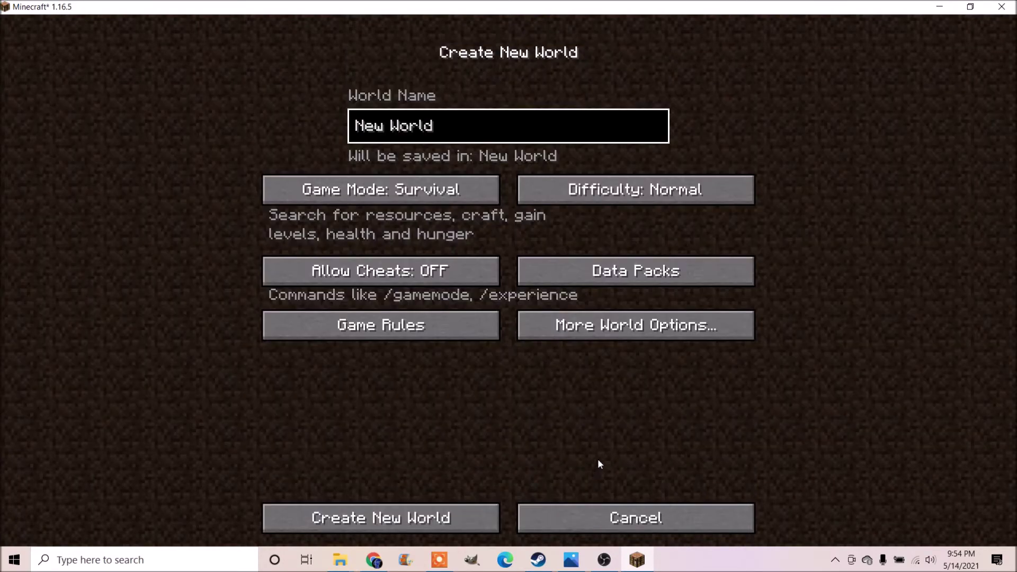
key(ctrl+a)
key(BackSpace)
text(m)
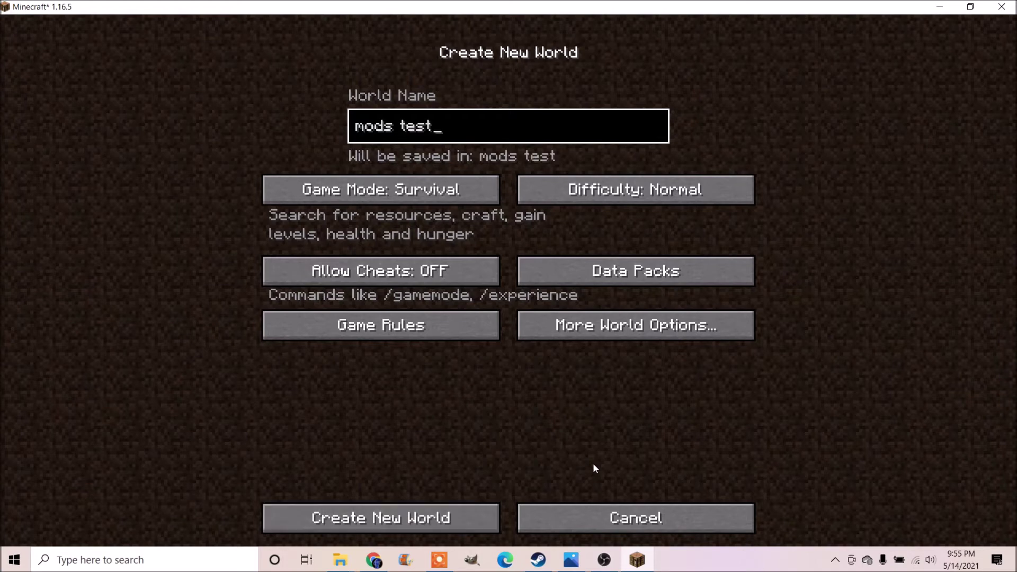
Set the new world's game mode to Creative, create the world and proceed despite its experimental settings
click(433, 197)
click(434, 201)
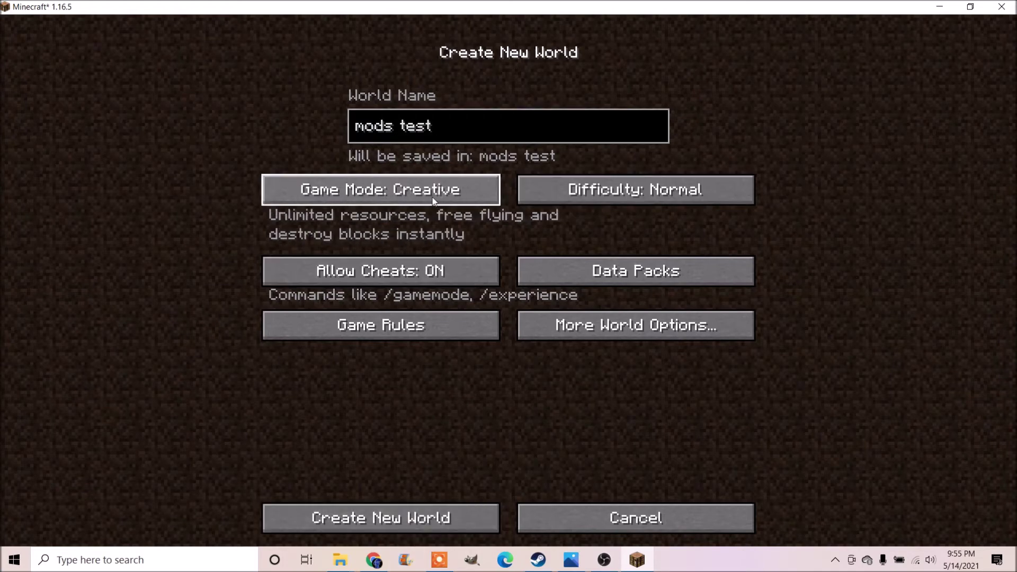
click(421, 519)
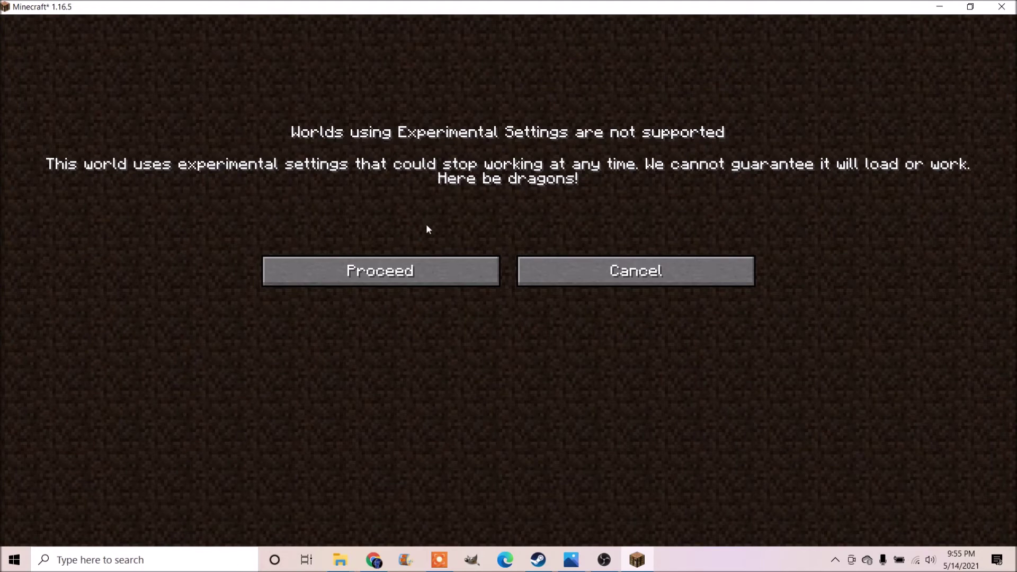
click(410, 280)
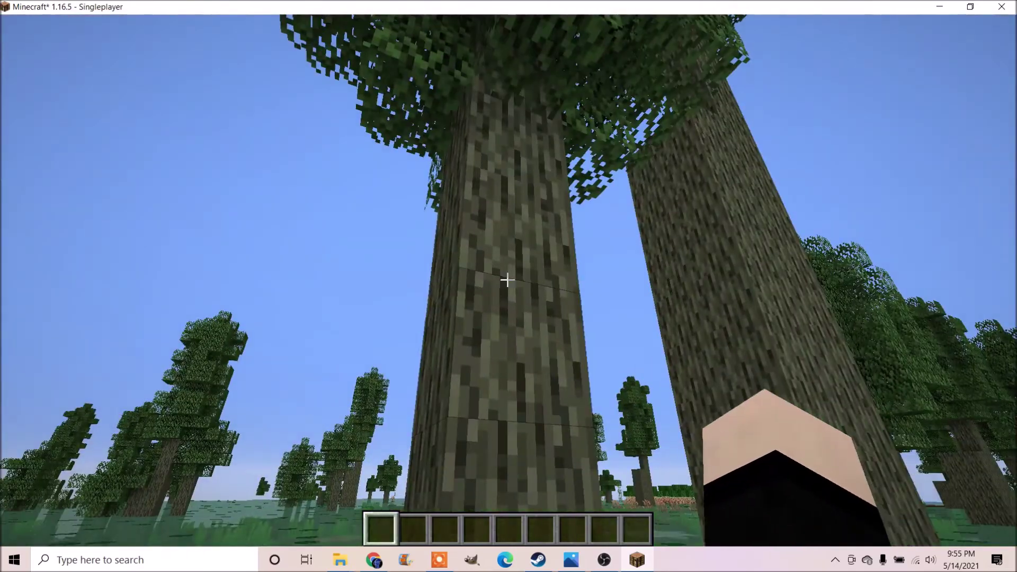
Pick a Willow Log from a tree trunk and place it on the grass
middle_click(507, 280)
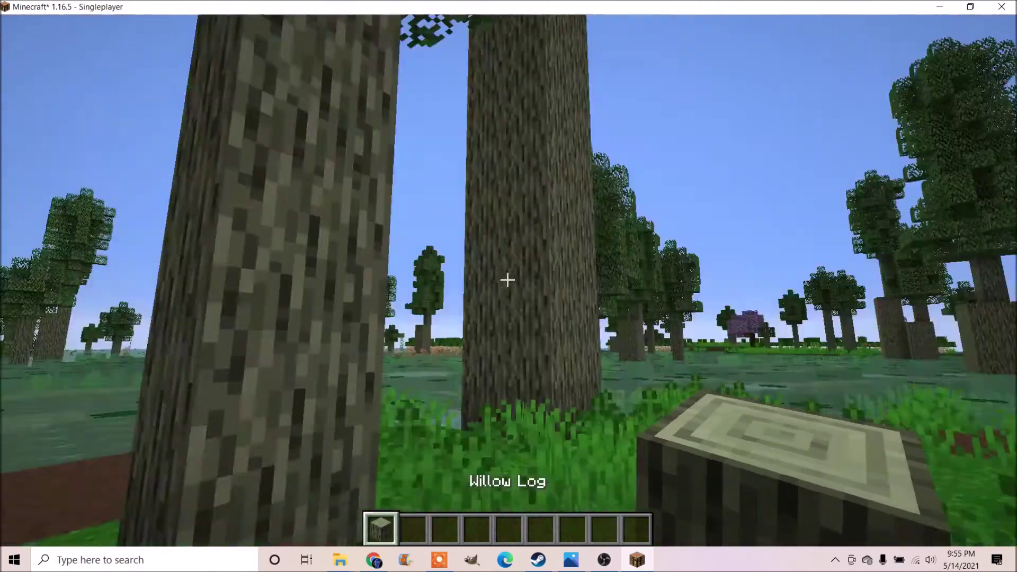
right_click(507, 280)
scroll(507, 280, down, 1)
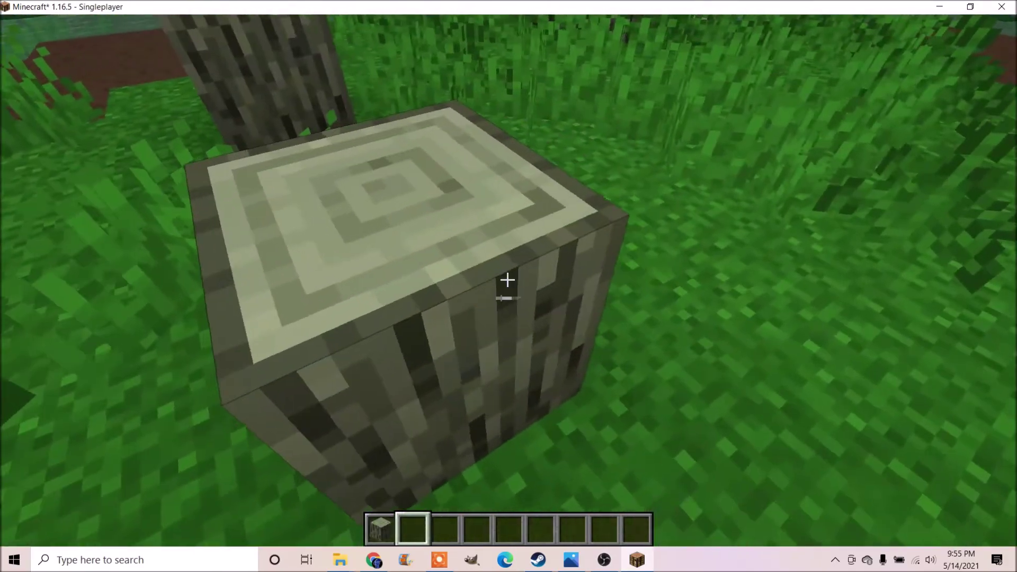
scroll(507, 280, up, 1)
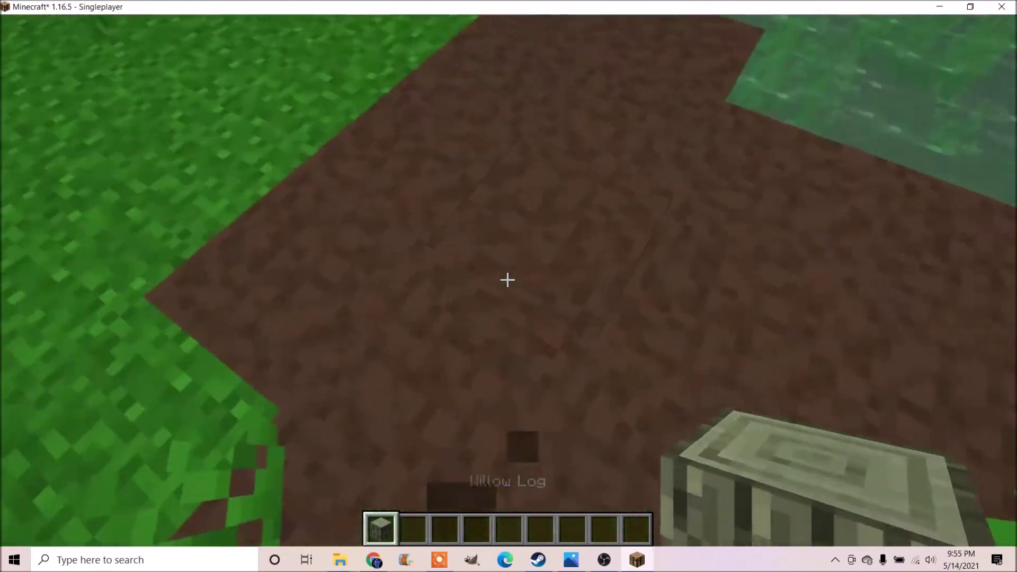
Pick the Mud block from the swamp ground, place it and break it again
middle_click(508, 280)
right_click(508, 280)
click(507, 280)
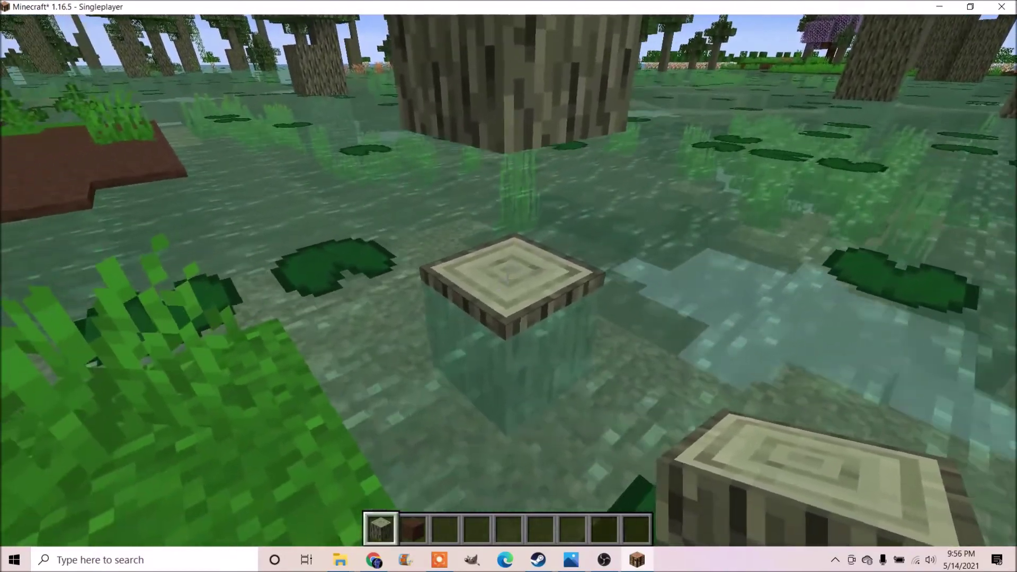
Walk to a willow tree in the swamp water, break blocks around its trunk and switch to an empty hotbar slot
key(4)
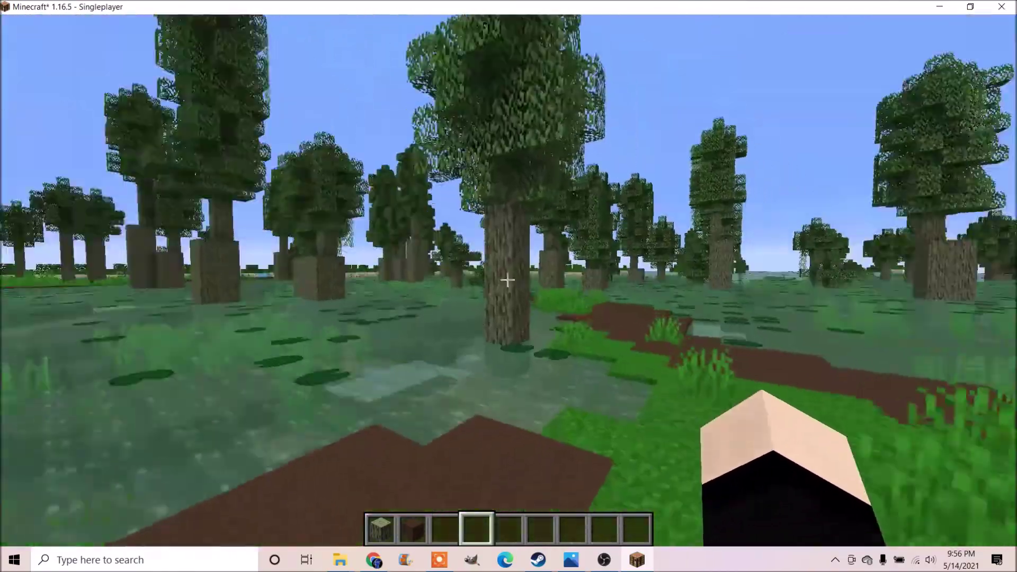
key(w)
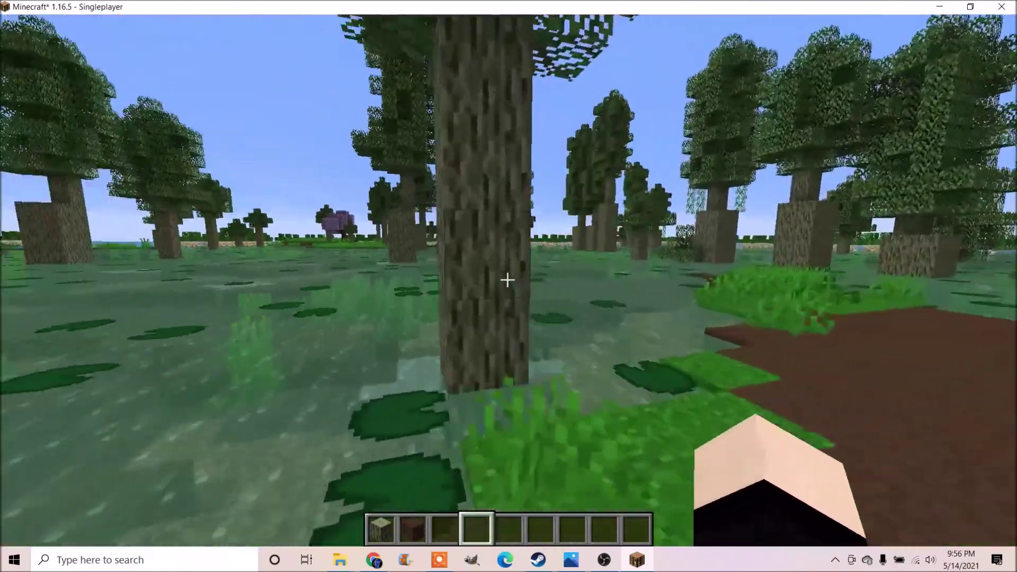
click(507, 279)
key(1)
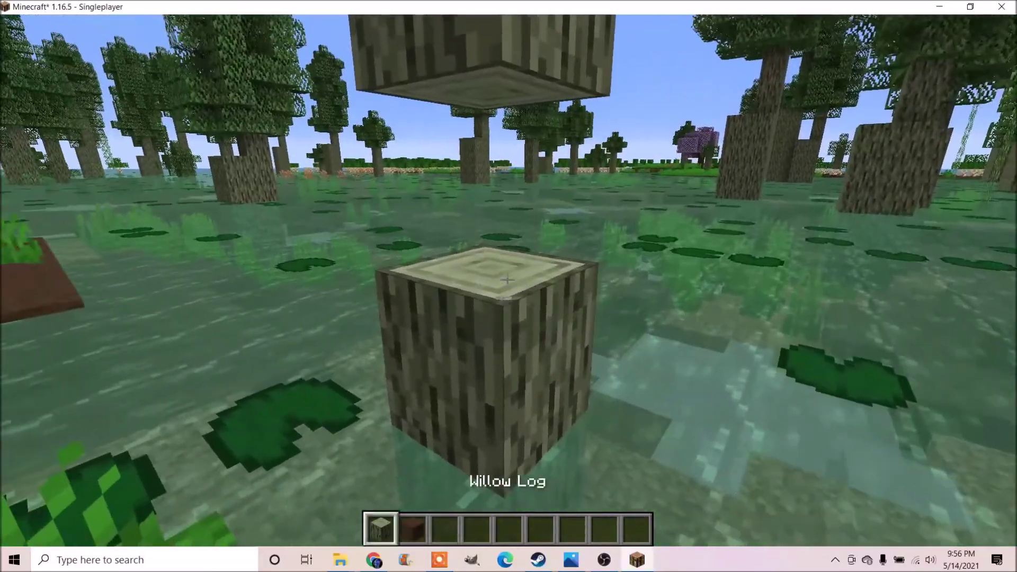
click(508, 280)
key(2)
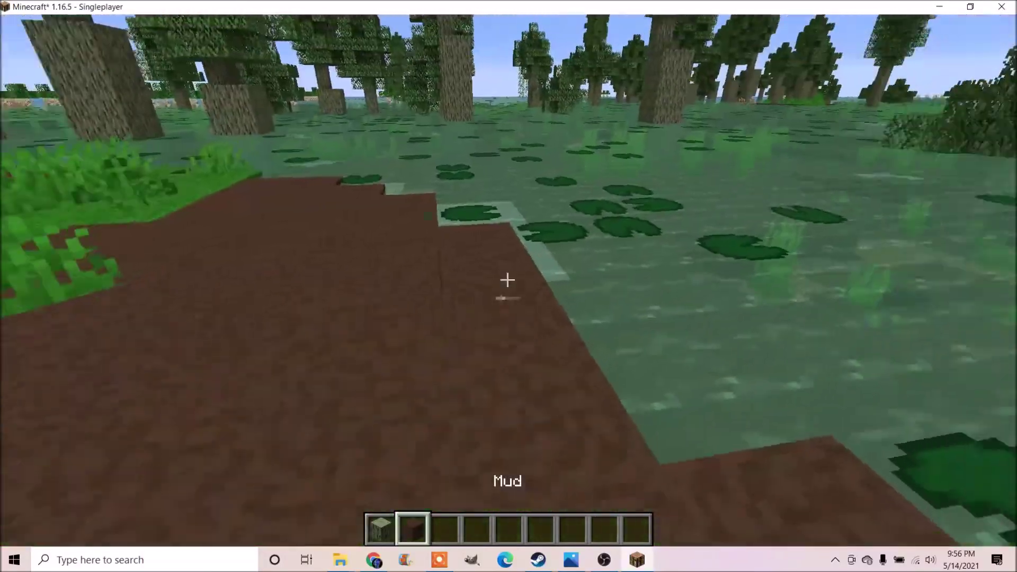
key(3)
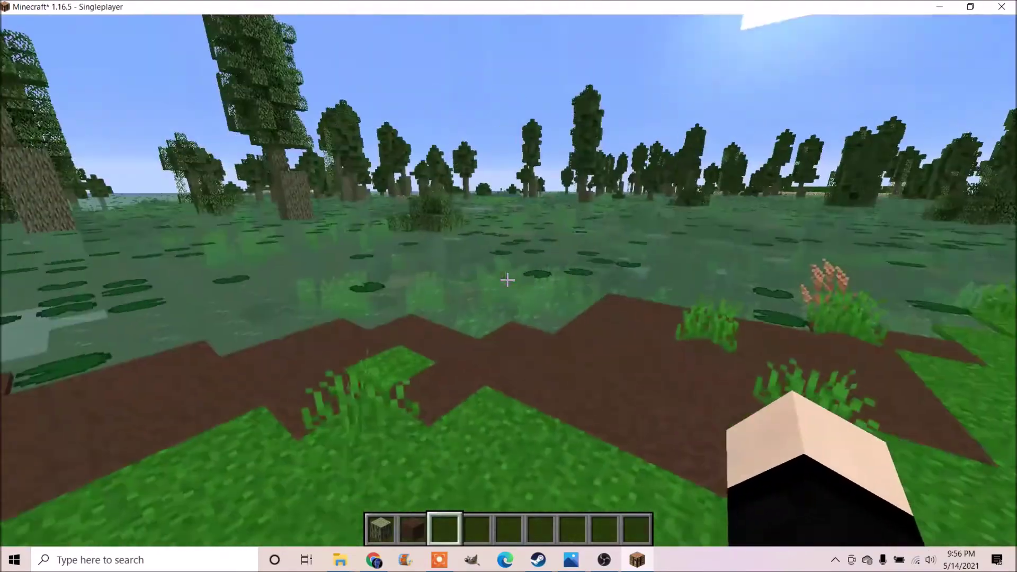
Open the creative inventory and browse the items in the Biomes O' Plenty category on its second page
key(e)
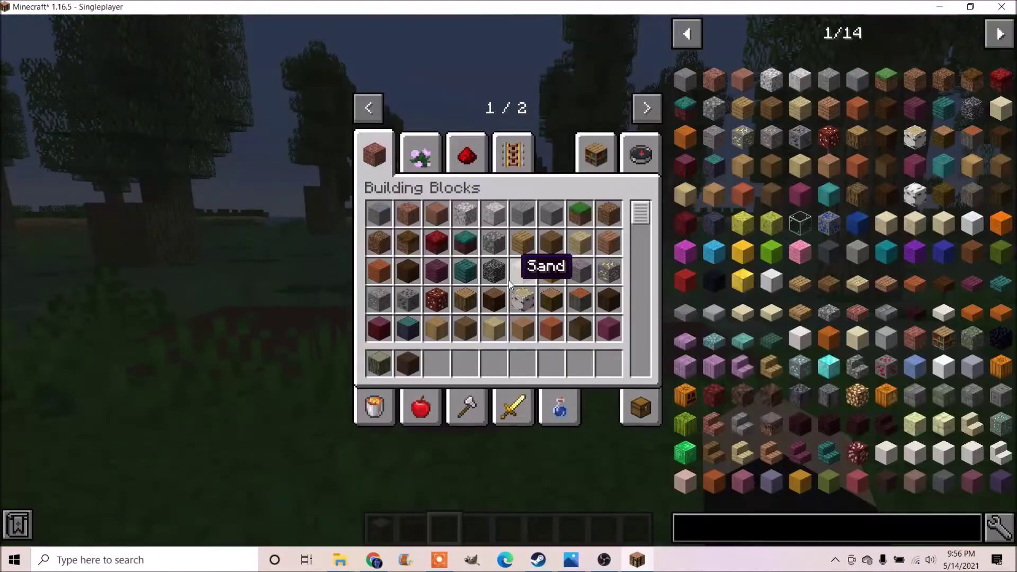
click(645, 112)
click(379, 137)
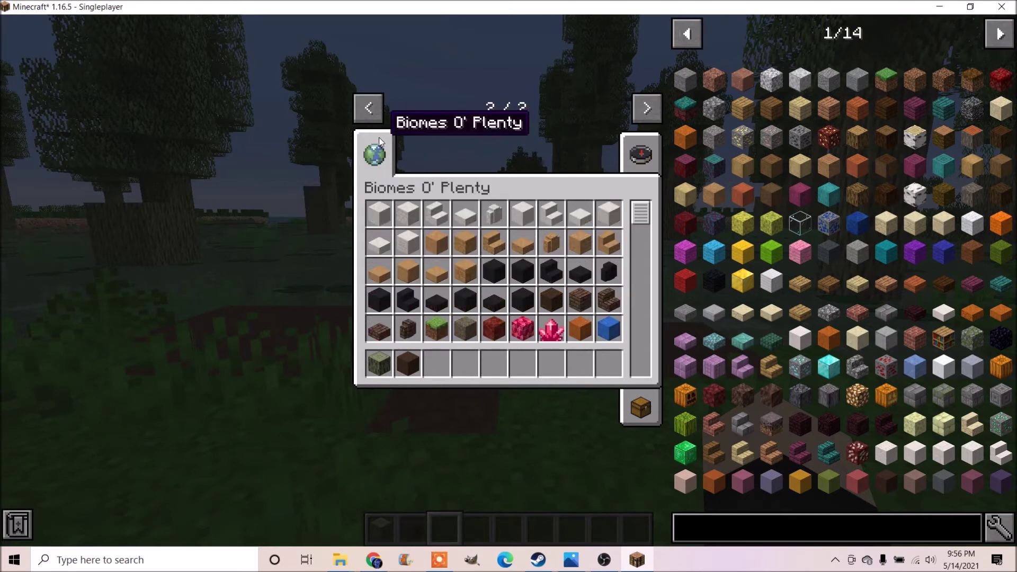
scroll(504, 286, down, 6)
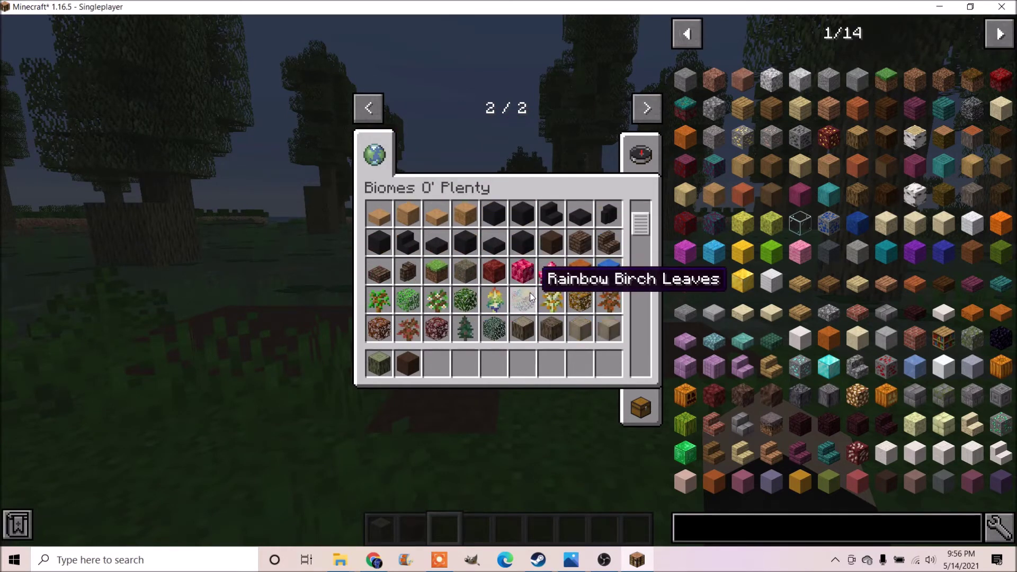
scroll(588, 284, down, 2)
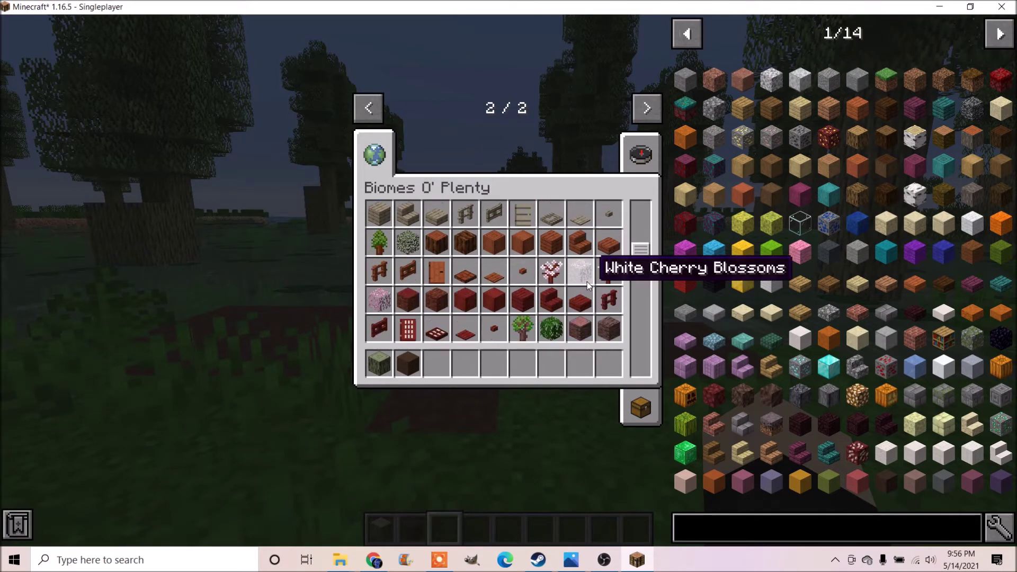
Switch the creative inventory back to its first page of categories and browse the first few pages of the JEI item list
click(369, 109)
click(646, 109)
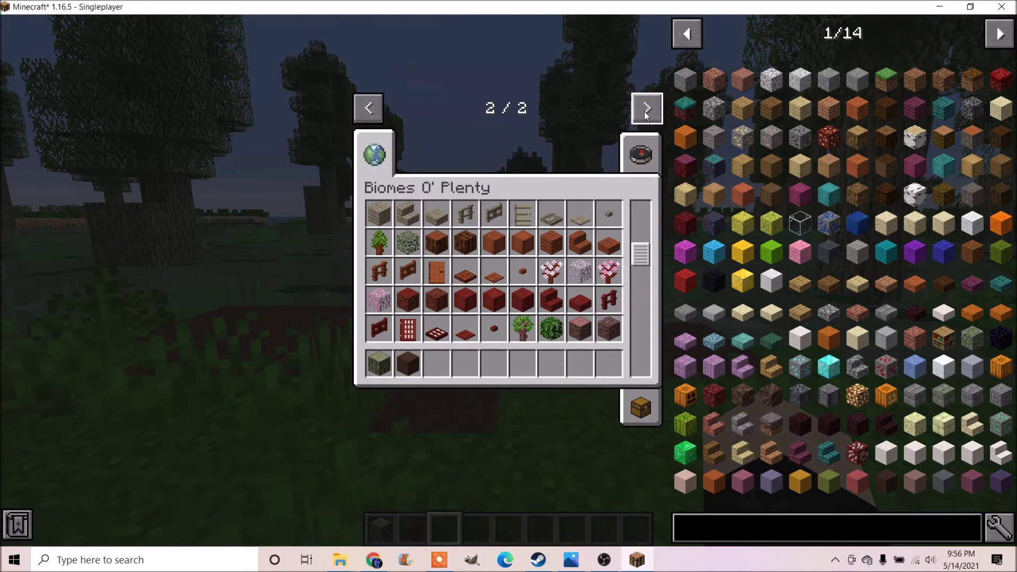
click(367, 111)
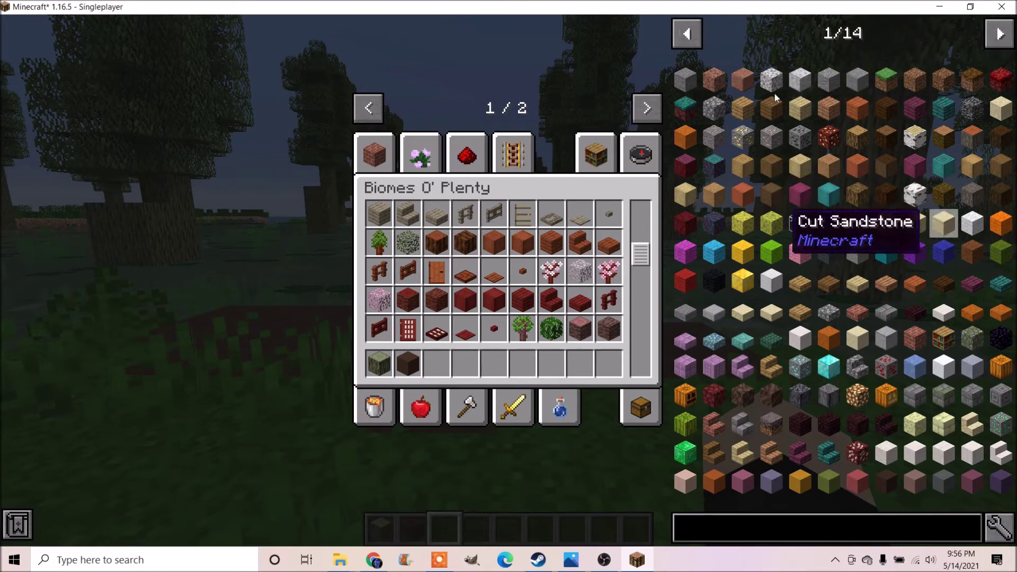
click(999, 34)
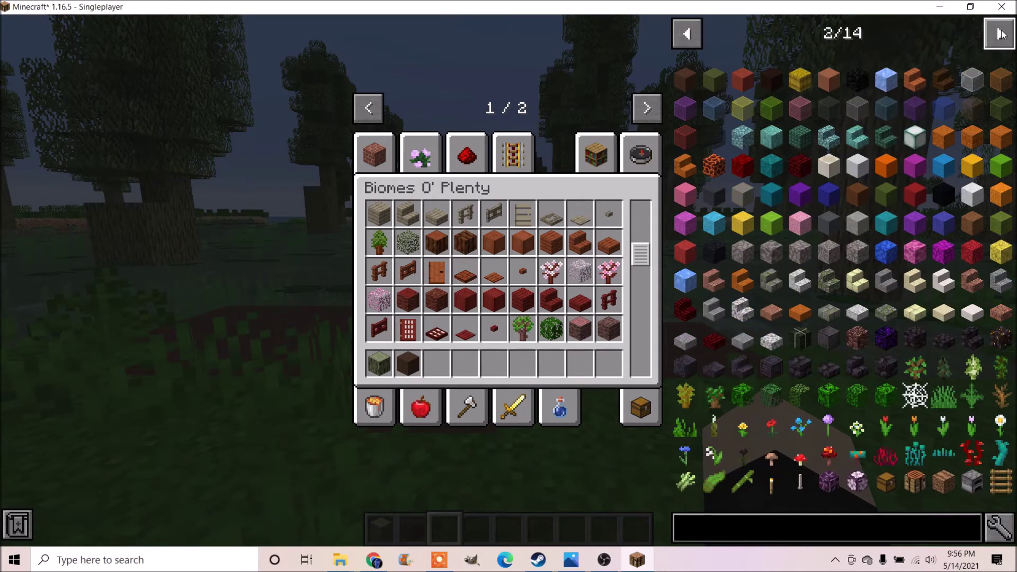
click(1000, 34)
click(1000, 34)
Search the item list for "fence" and view the crafting recipes of the first fence and the Mud block
click(766, 531)
text(fence)
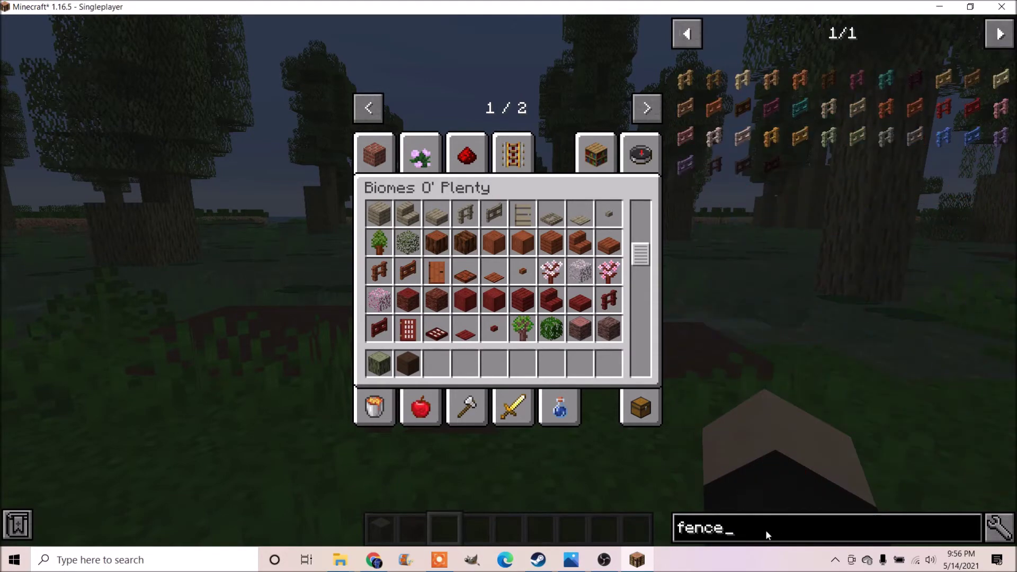
click(694, 91)
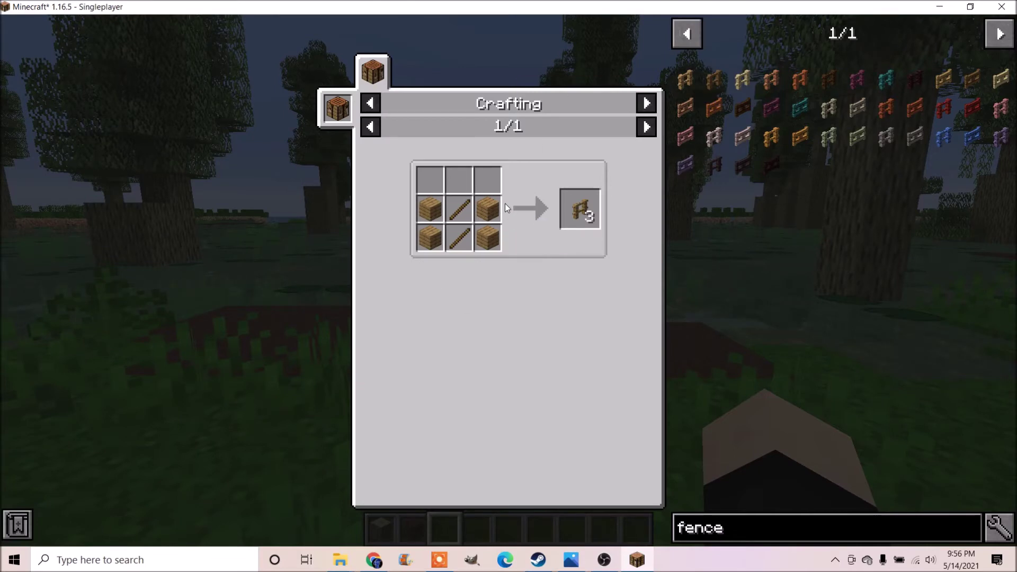
key(Escape)
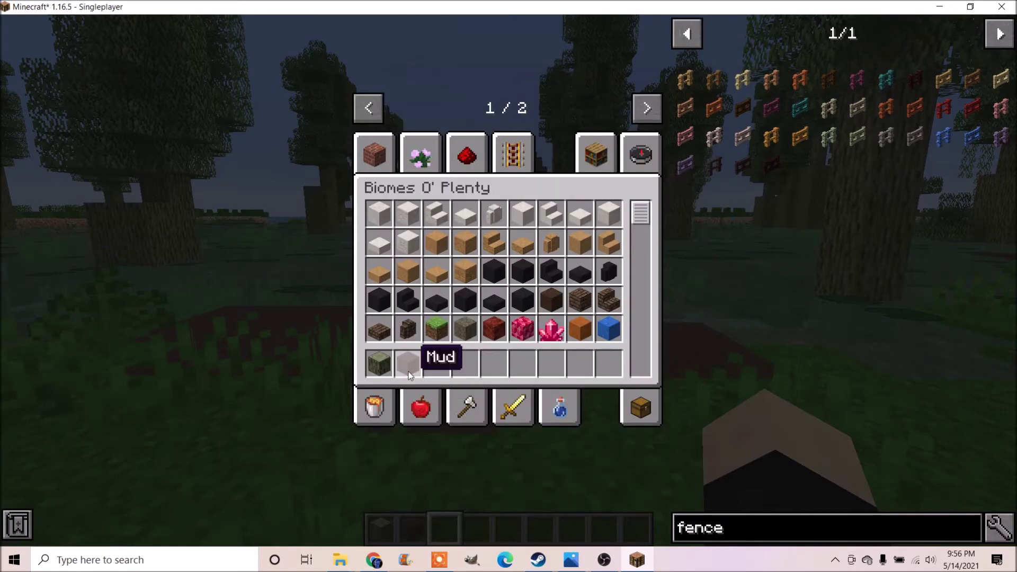
key(r)
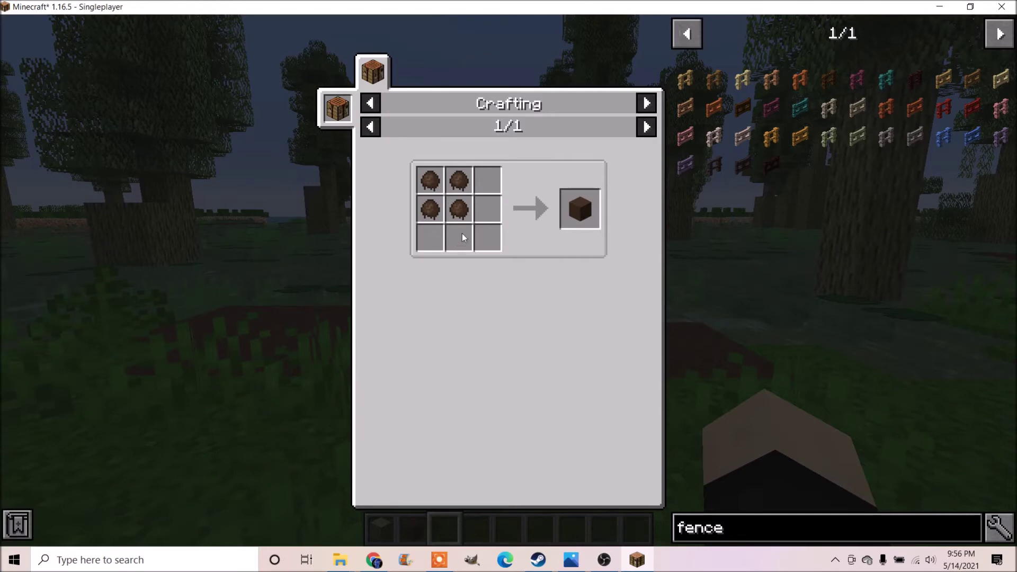
key(Escape)
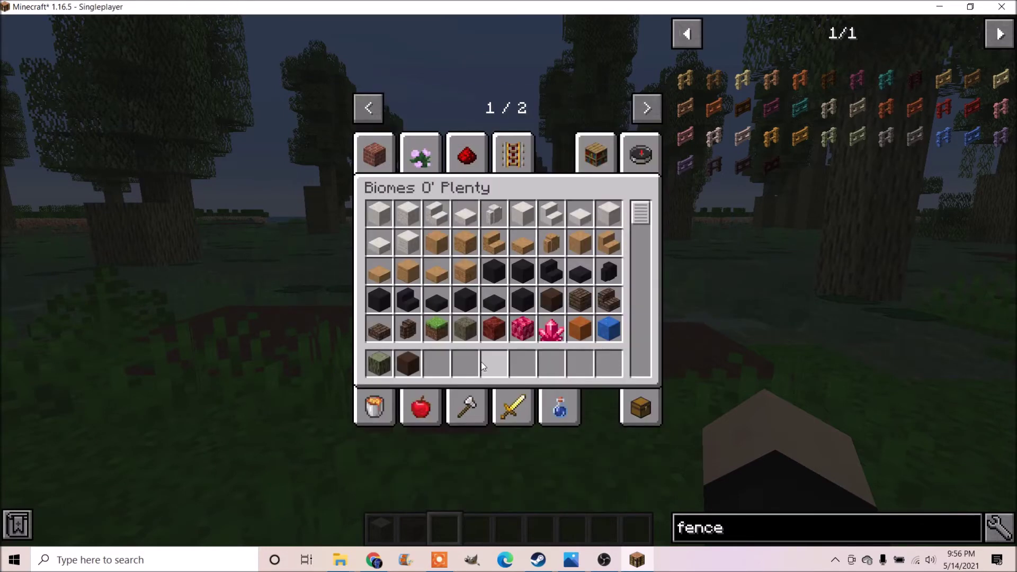
Take a Block of Gold from the Building Blocks category and put it in the sixth hotbar slot
click(375, 153)
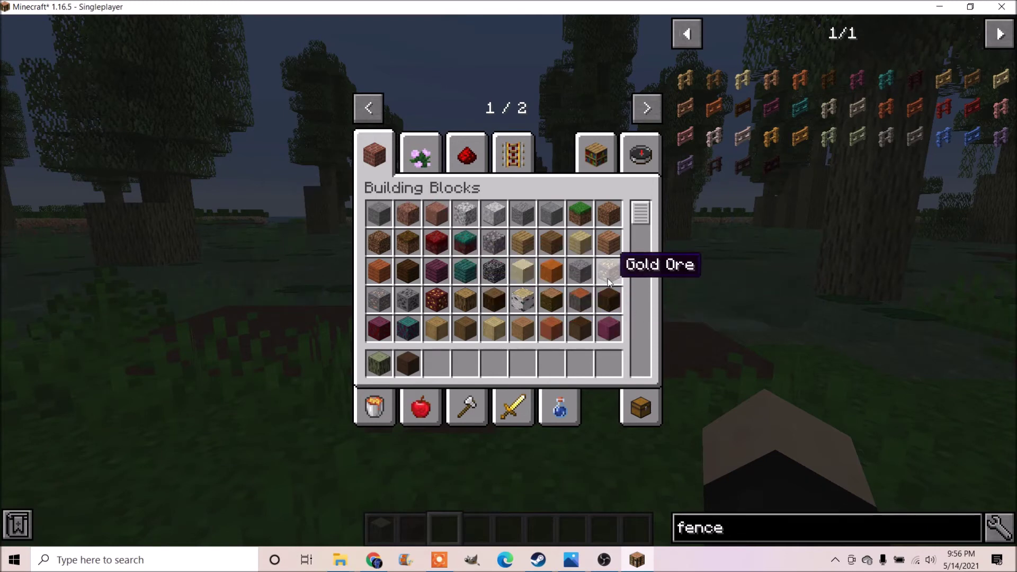
scroll(607, 275, down, 2)
scroll(608, 278, down, 5)
click(522, 243)
click(523, 364)
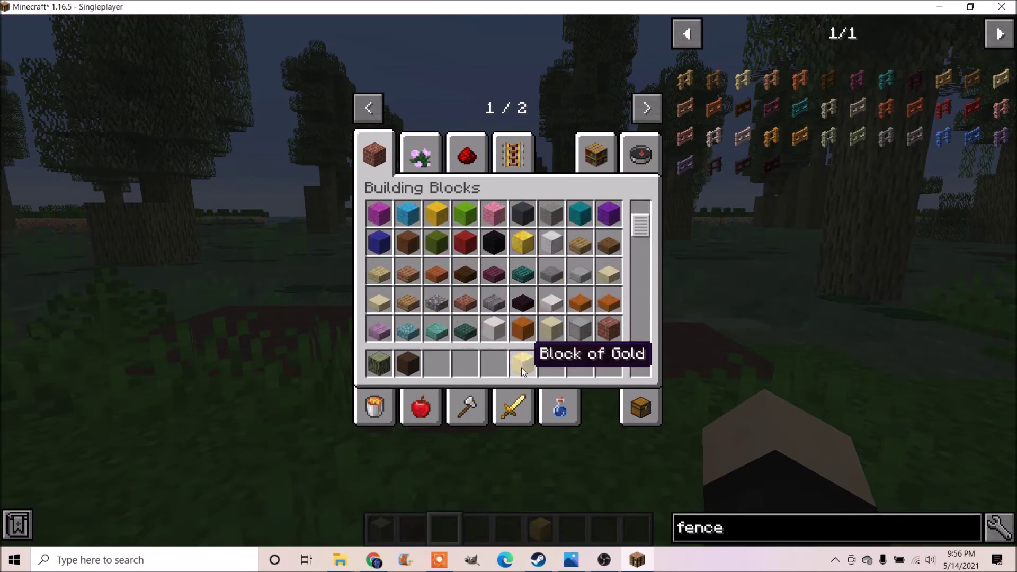
View the Block of Gold recipe and the gold ingot's crafting, blasting and smelting recipes, then return to the creative inventory
key(r)
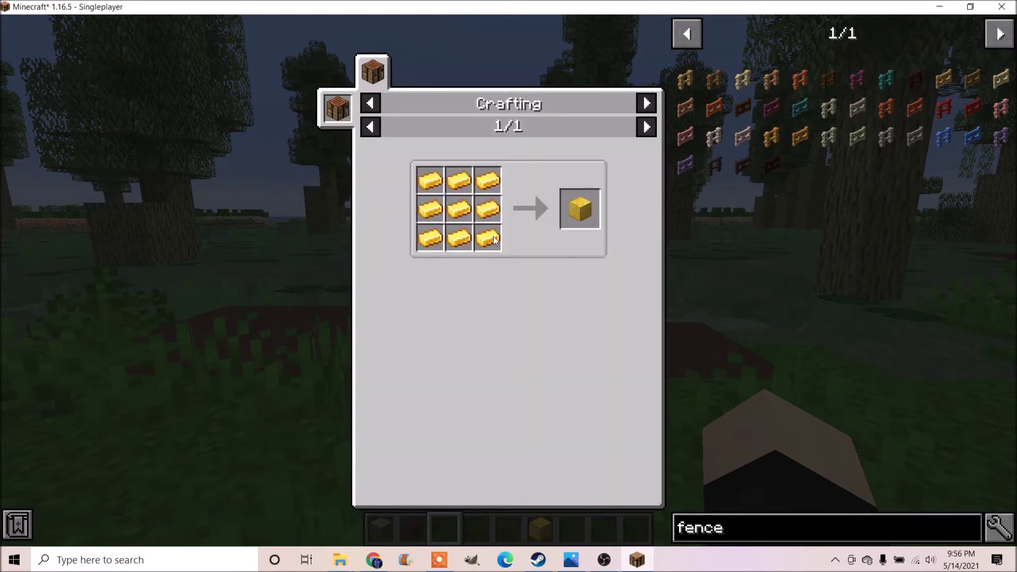
key(r)
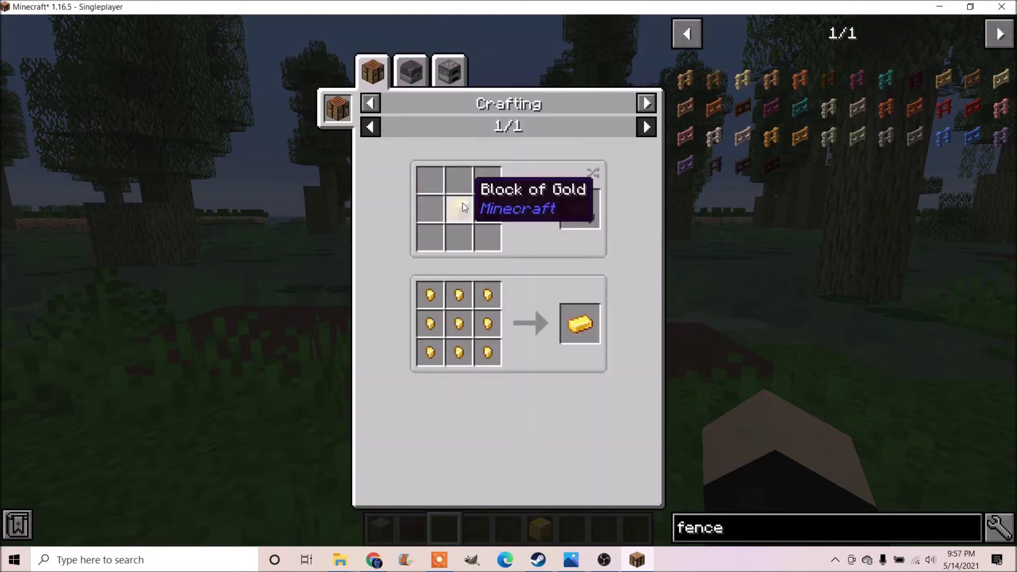
click(646, 104)
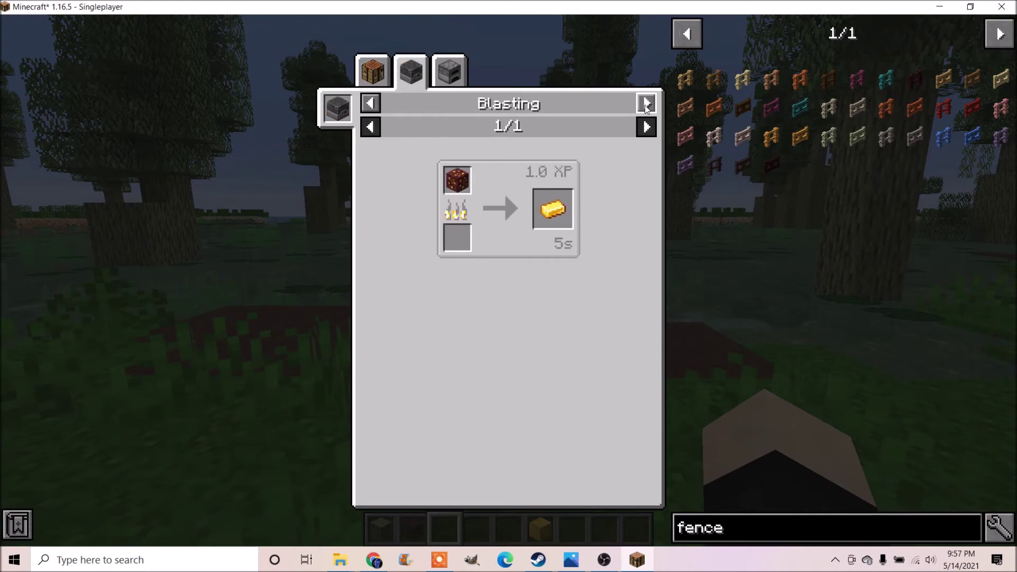
click(646, 104)
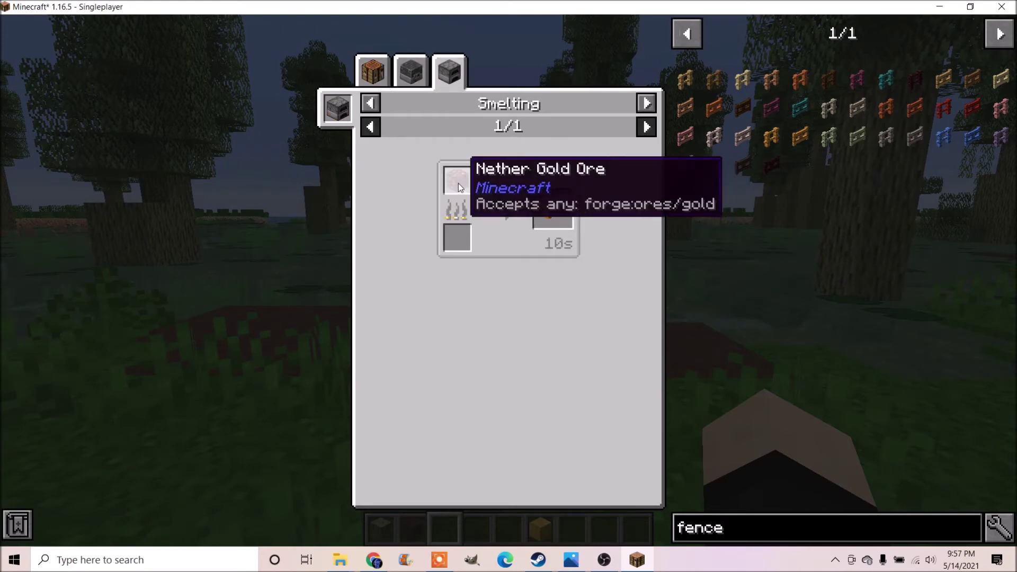
click(372, 104)
click(372, 103)
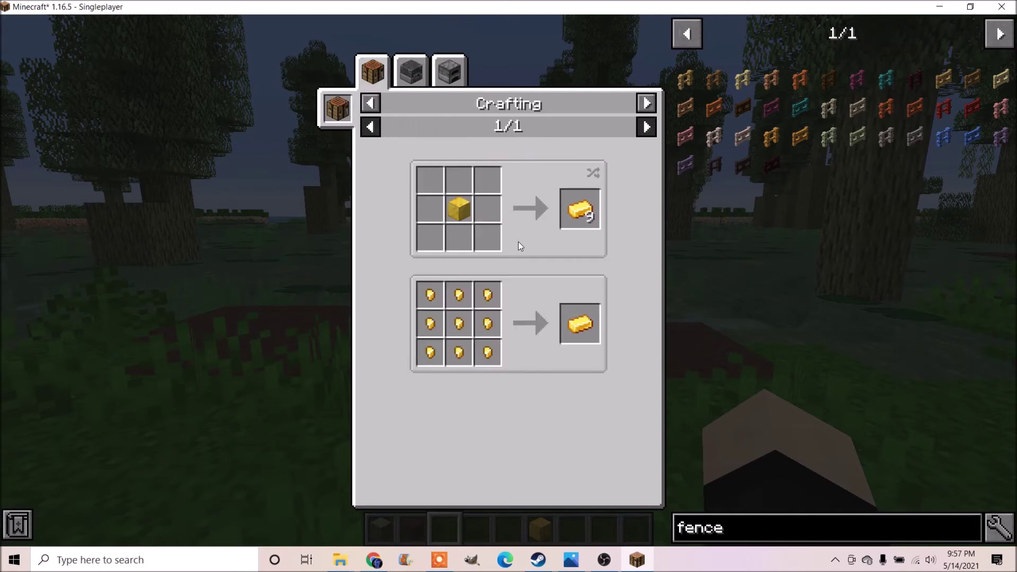
key(Escape)
key(r)
key(Escape)
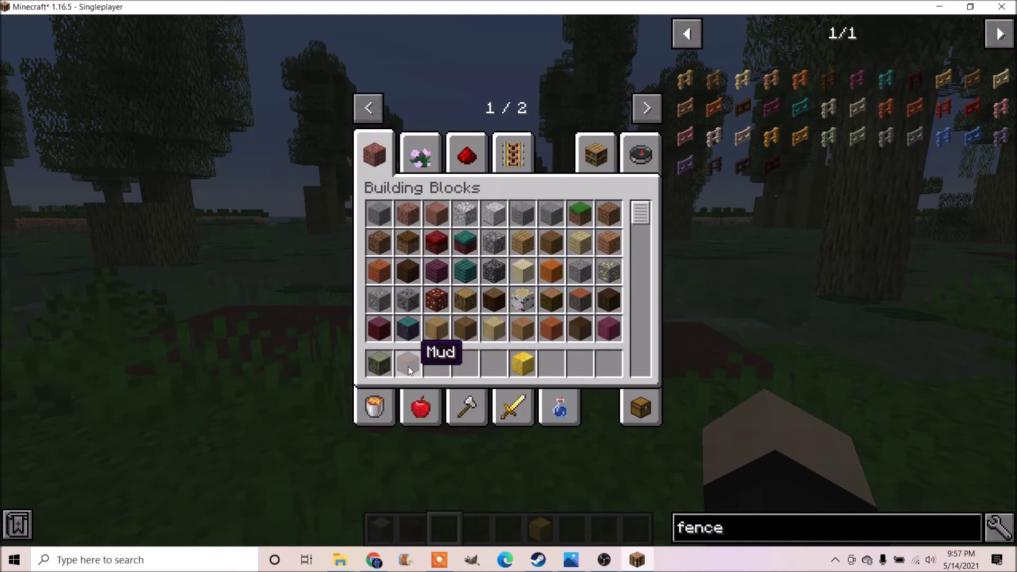
Close the creative inventory, then save the world and quit to the title screen
key(Escape)
key(Escape)
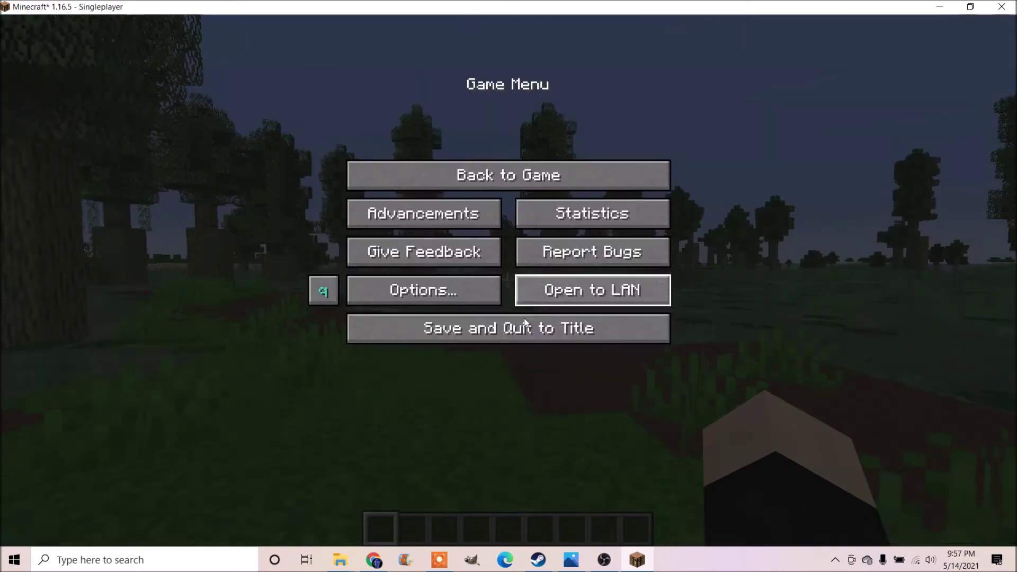
click(527, 329)
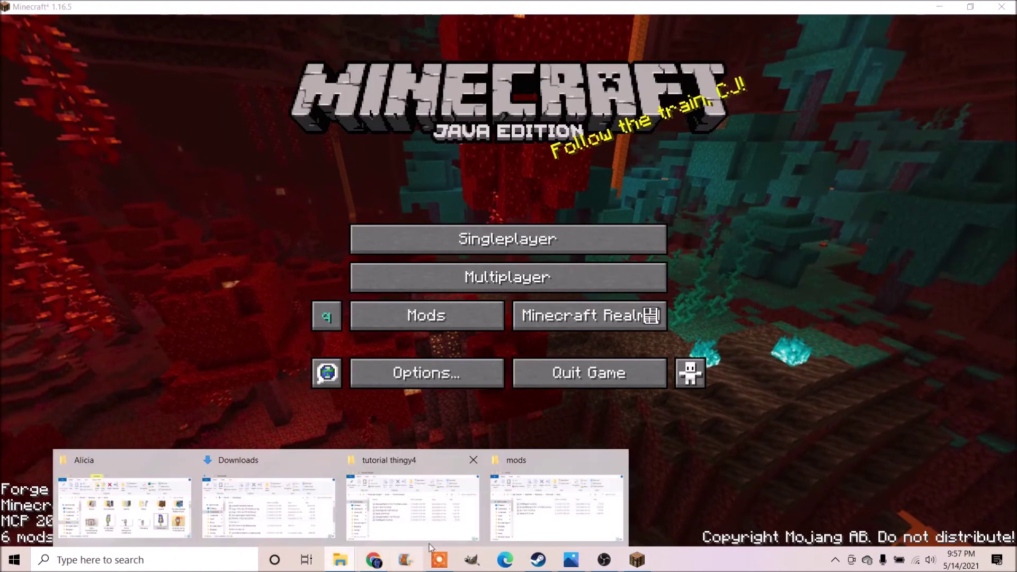
Bring up the .minecraft mods folder and review the installed BiomesOPlenty, jei and Quark files
click(546, 492)
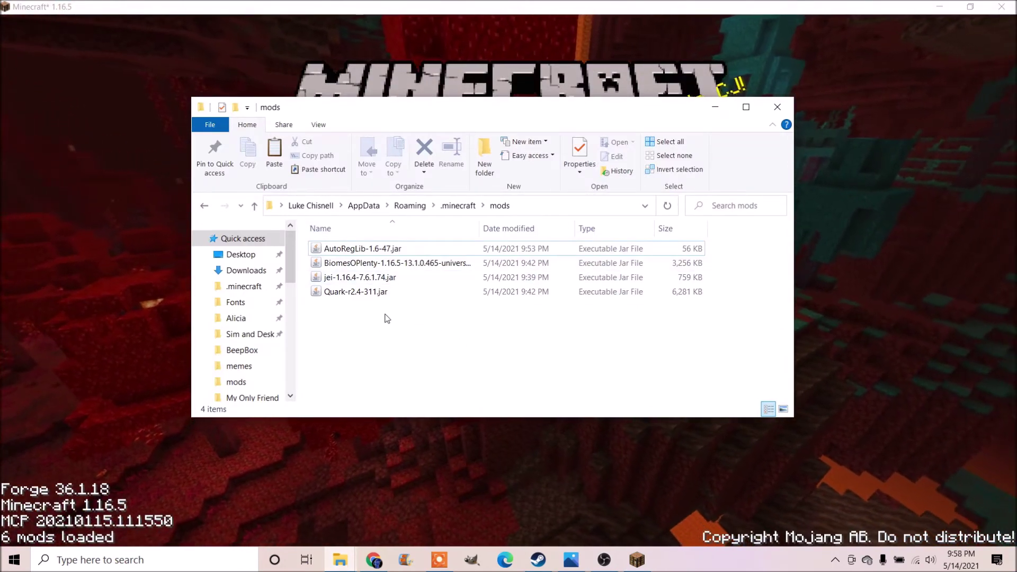
click(349, 280)
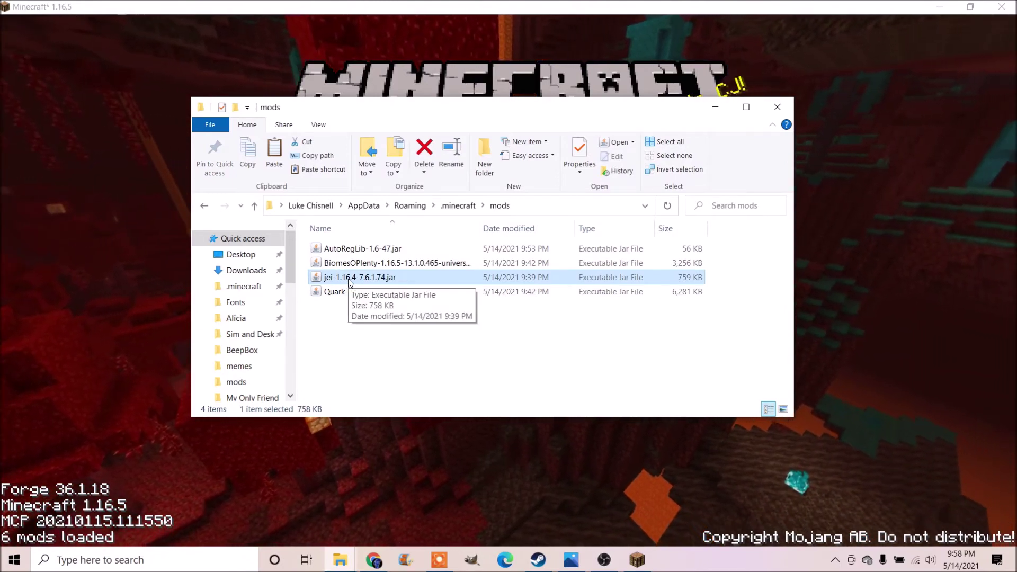
click(353, 294)
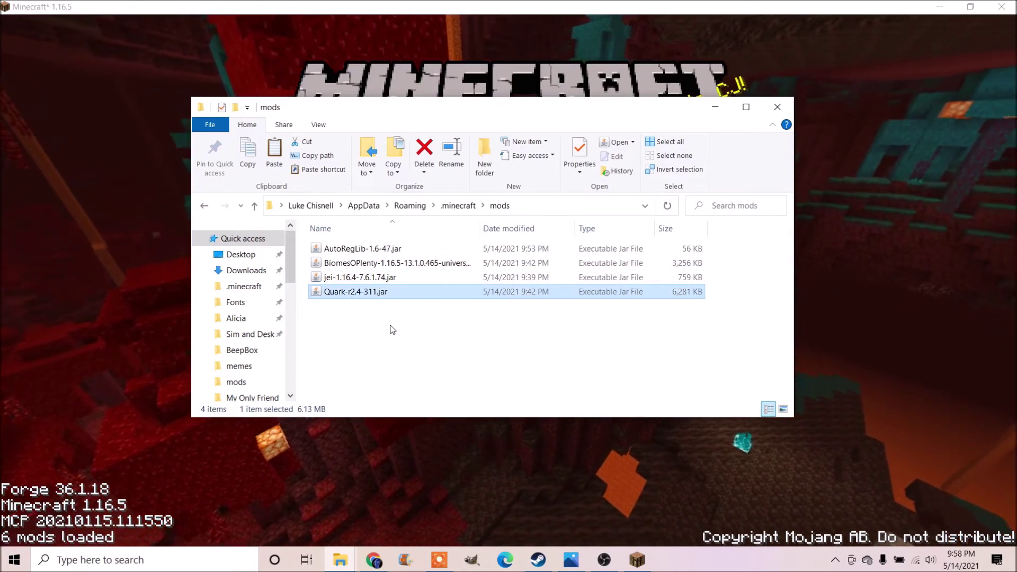
click(403, 263)
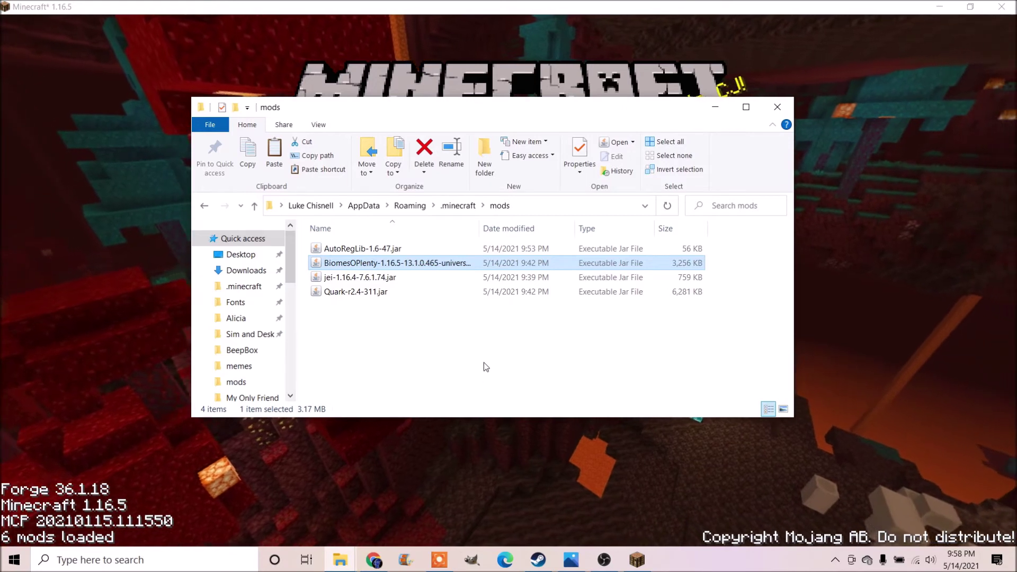
click(357, 277)
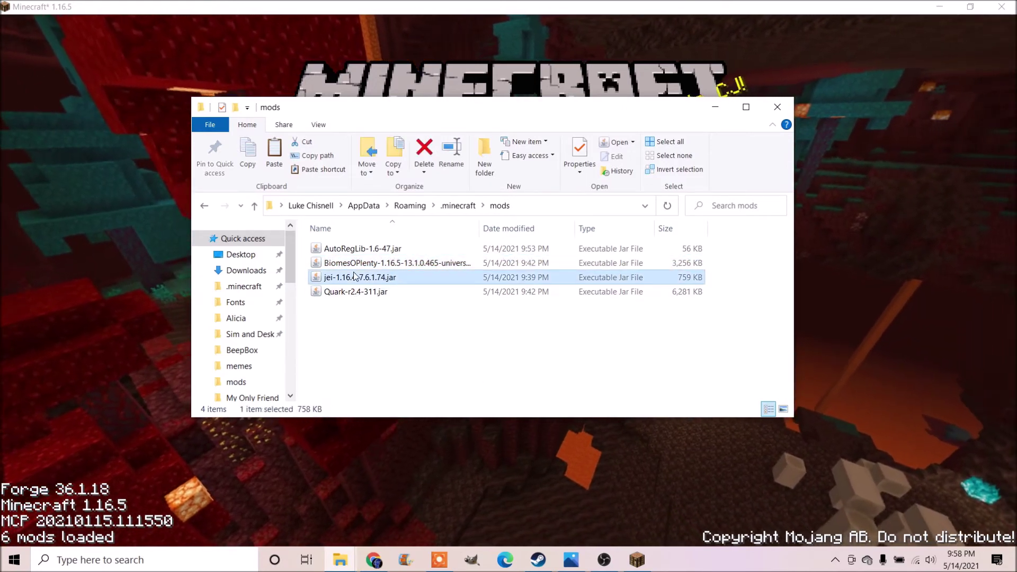
click(357, 263)
click(363, 277)
click(363, 291)
click(366, 278)
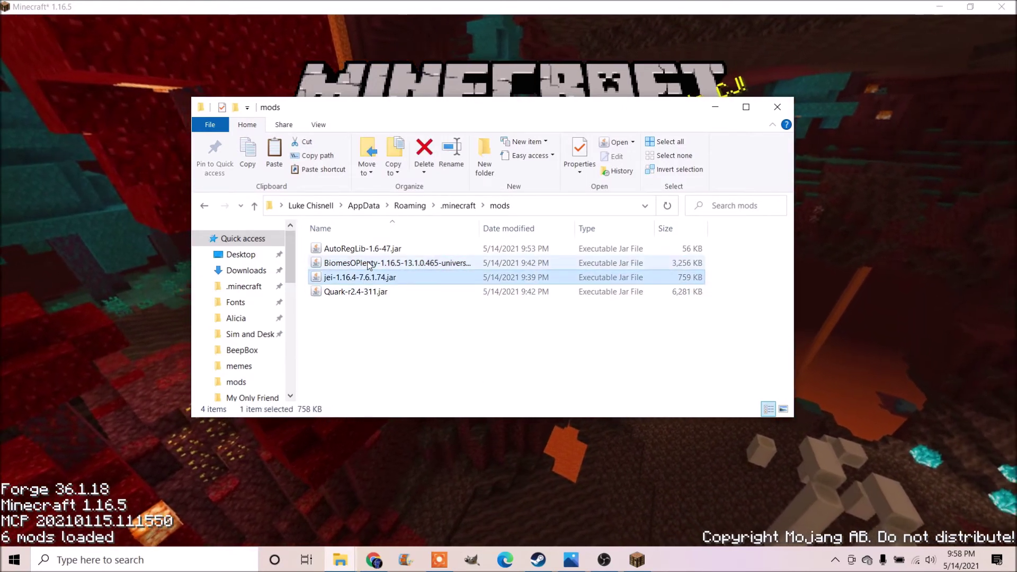
click(370, 264)
click(374, 337)
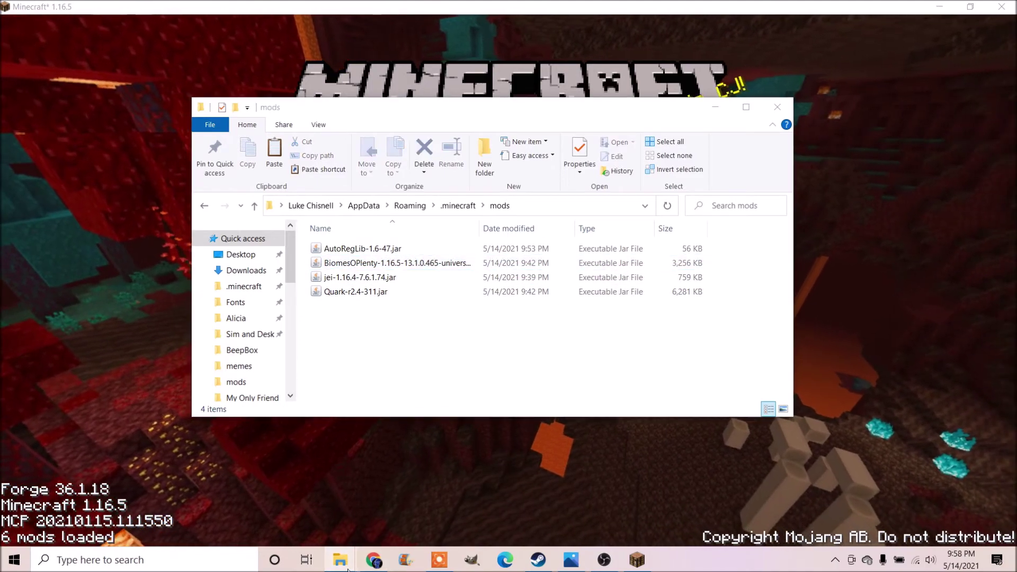
Copy StorageDrawers-1.16.3-8.2.2.jar from the tutorial thingy4 folder into the .minecraft mods folder and put the source window away
click(340, 559)
mouse_move(411, 530)
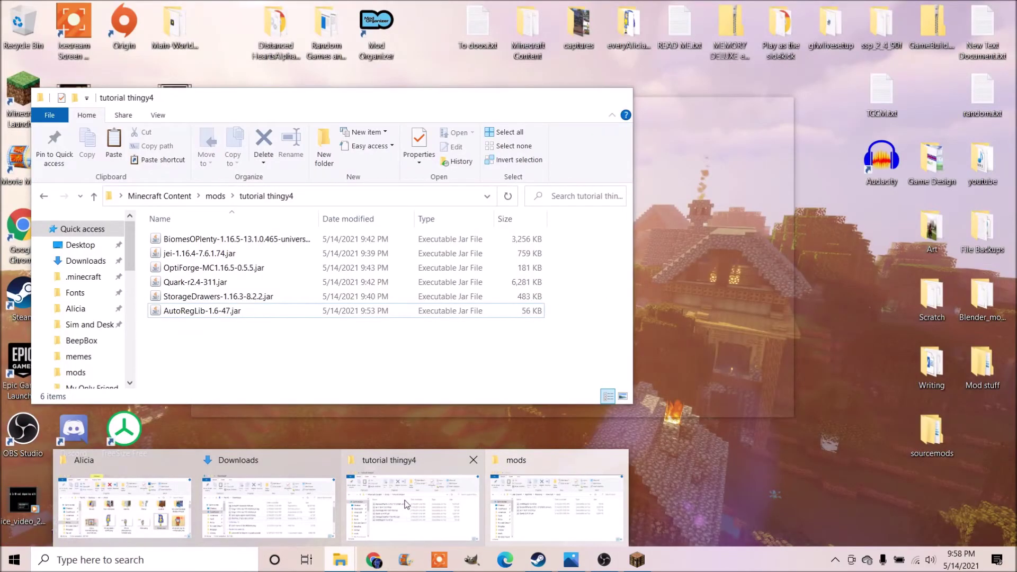
click(406, 503)
drag(231, 99, 804, 122)
click(758, 319)
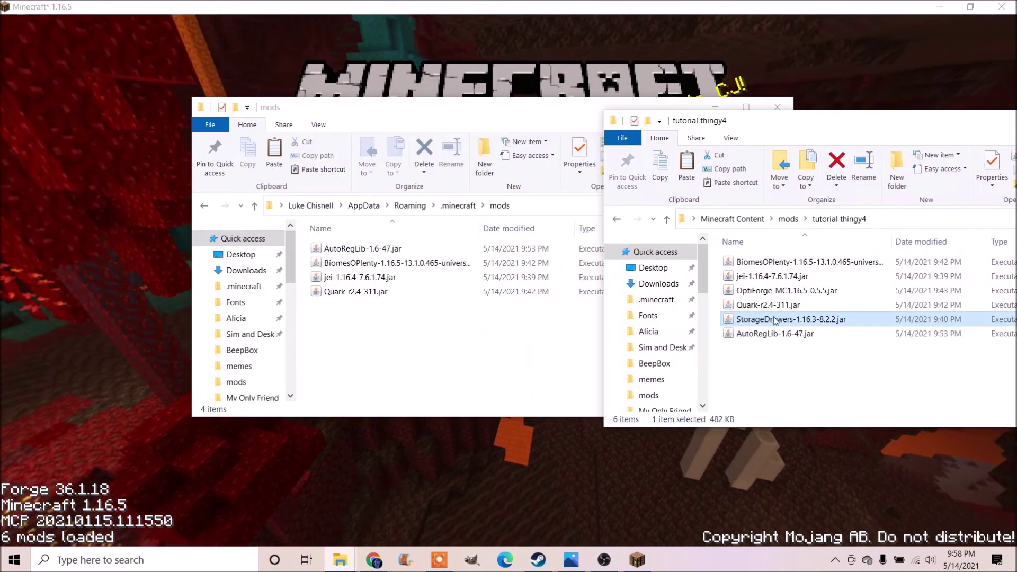
drag(777, 322, 406, 347)
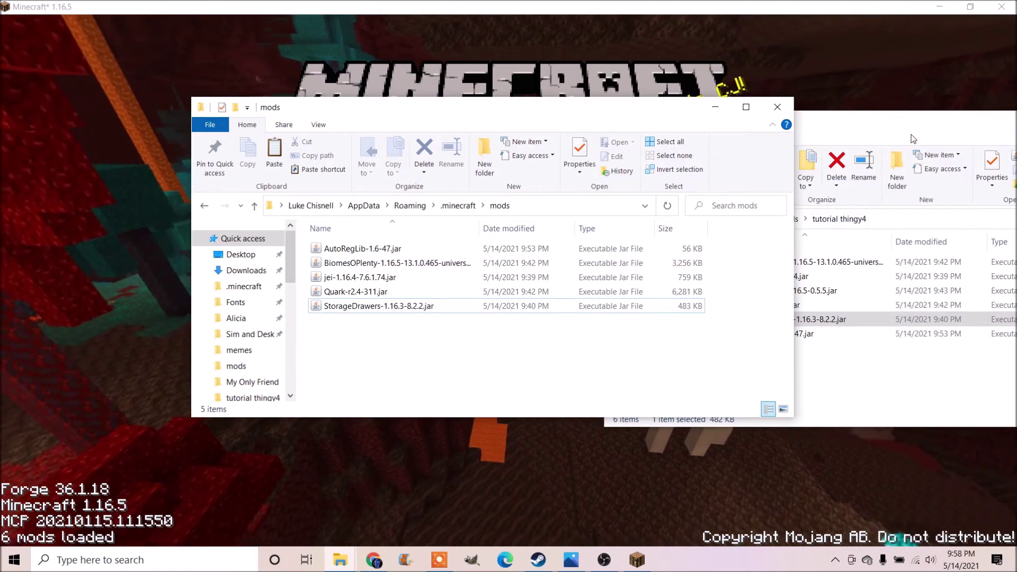
drag(908, 127, 648, 185)
click(866, 181)
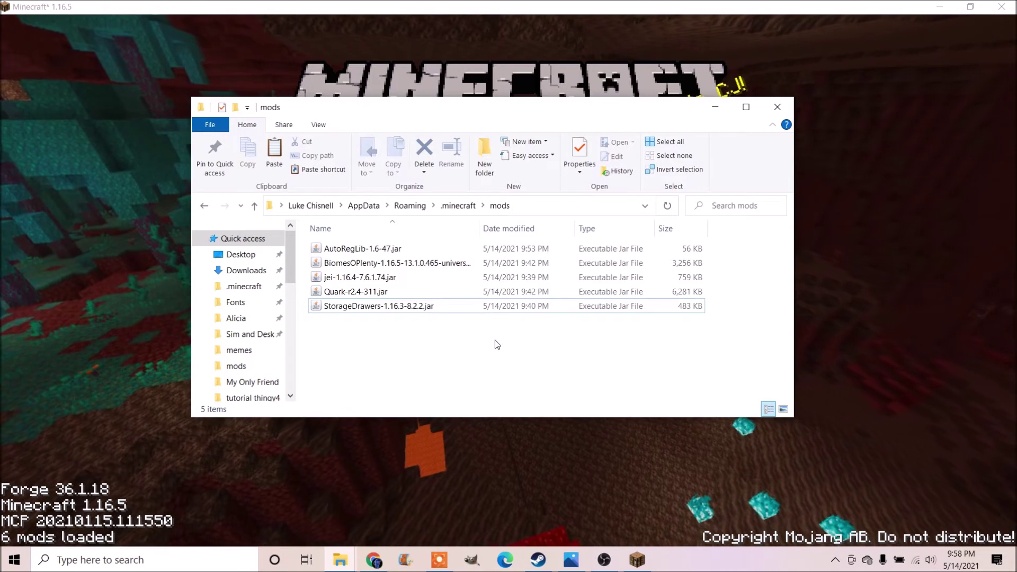
Review the mod files in the mods folder, from AutoRegLib through StorageDrawers
click(374, 306)
click(368, 293)
click(364, 278)
click(368, 264)
click(372, 249)
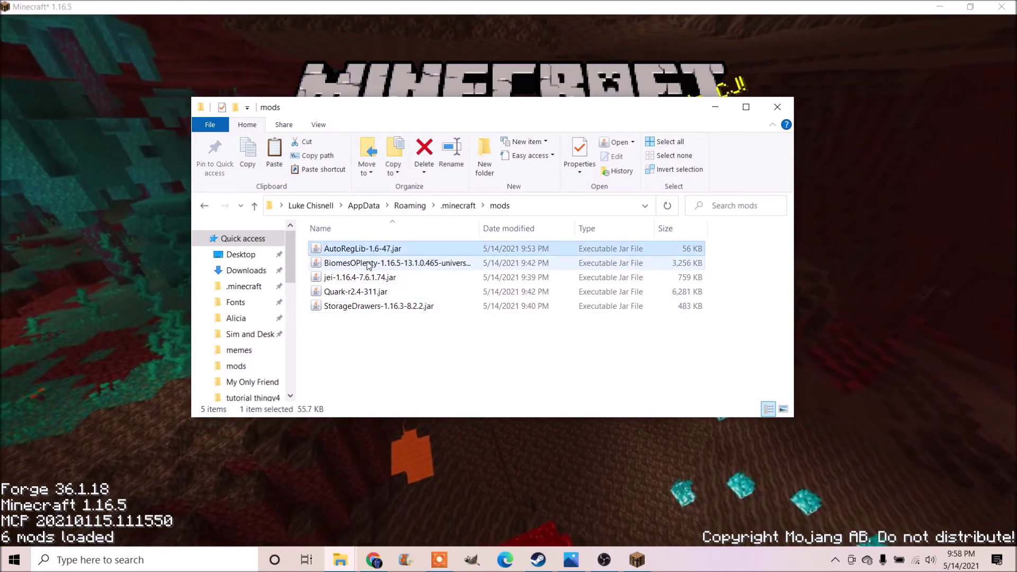
click(367, 265)
click(364, 277)
click(366, 292)
click(370, 266)
click(377, 345)
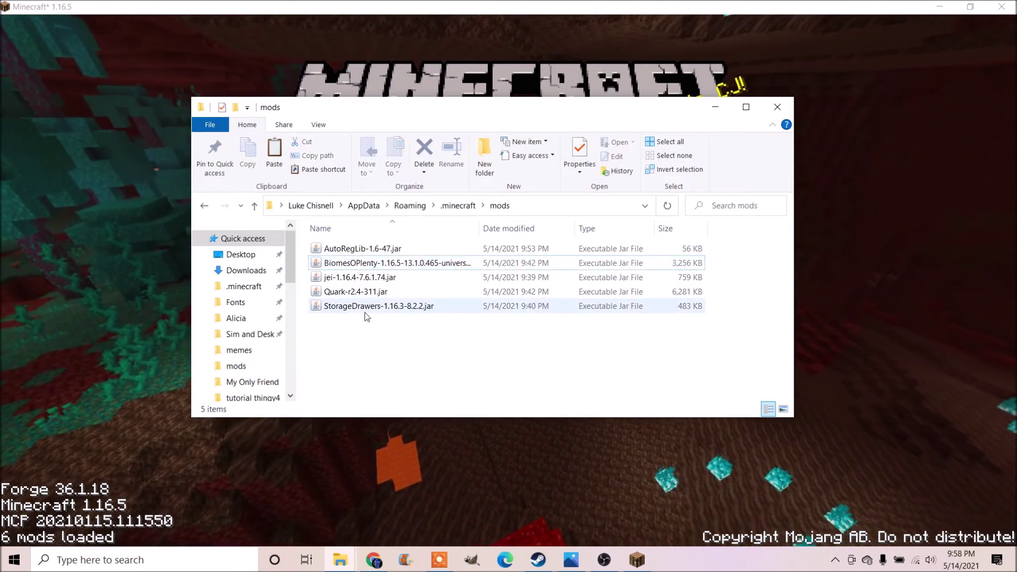
click(365, 311)
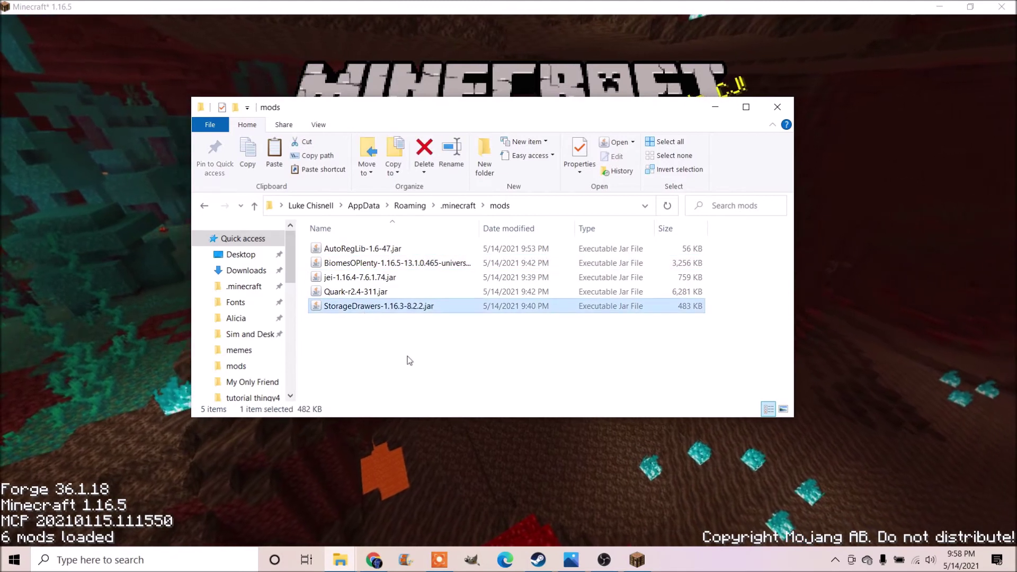
click(423, 339)
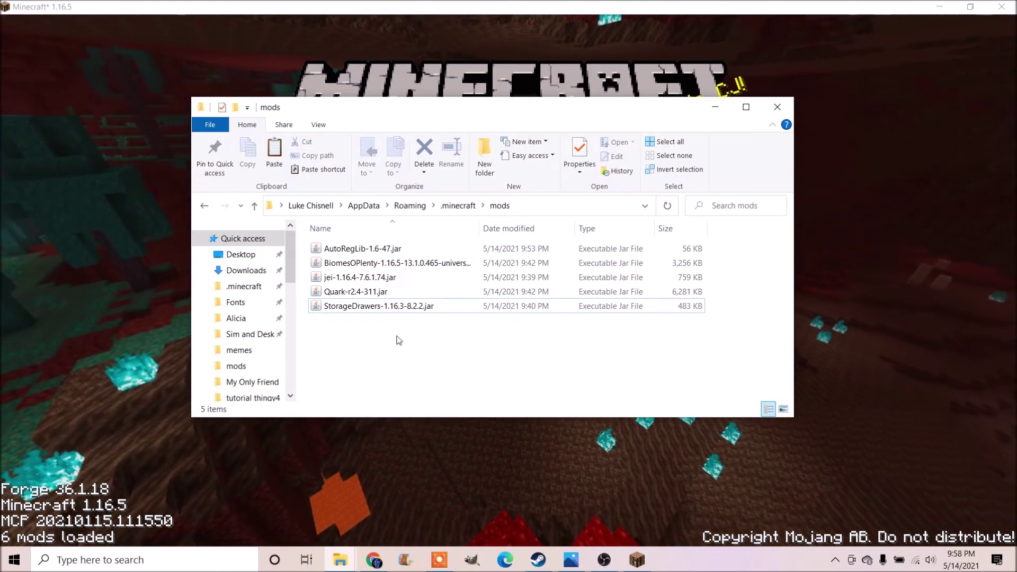
Minimize the mods folder window and close the game
click(719, 109)
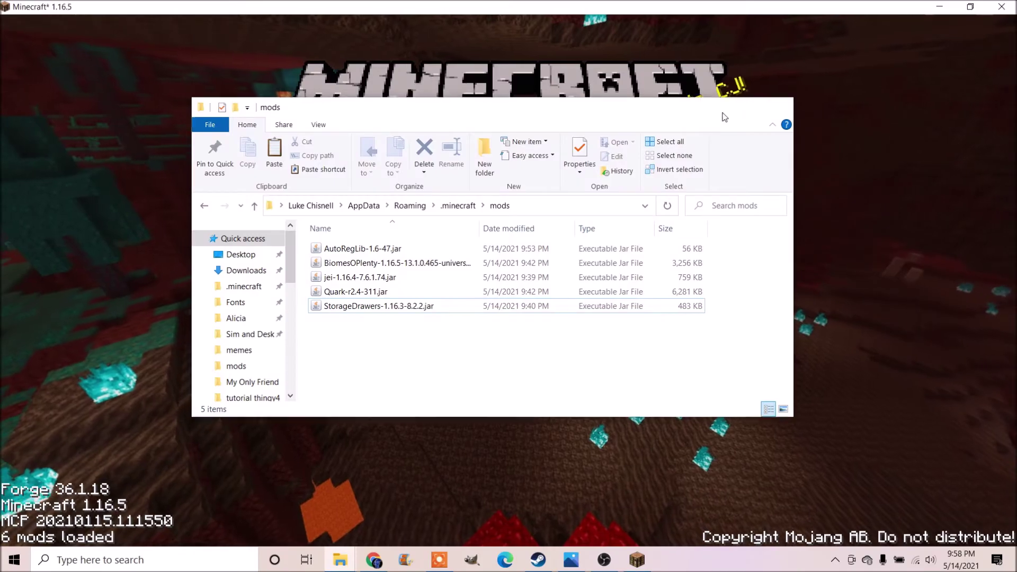
click(724, 116)
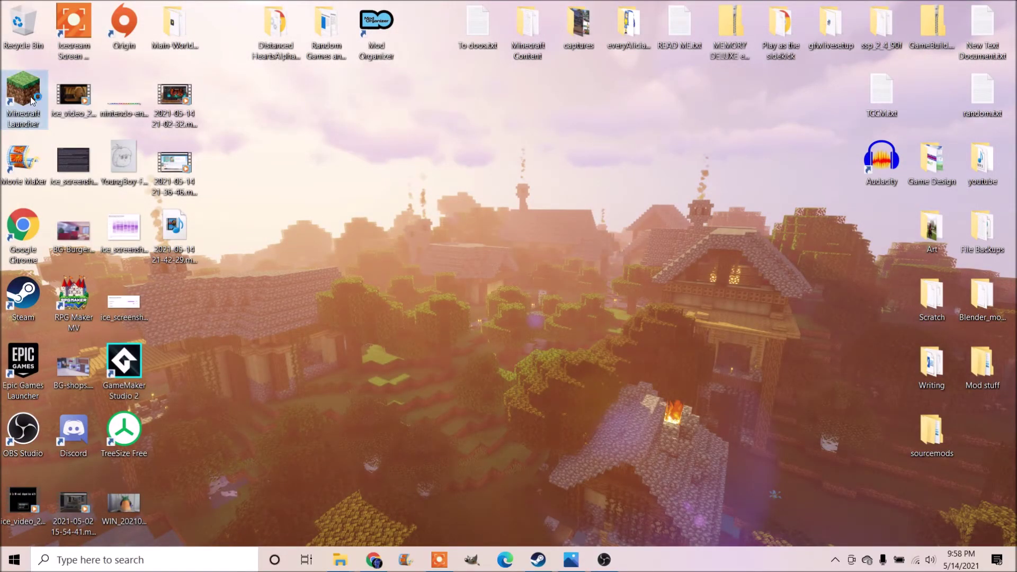
Put away the tutorial thingy4 folder window, launch Minecraft with the forge 1.16.5 profile and maximize the game
mouse_move(340, 560)
click(425, 514)
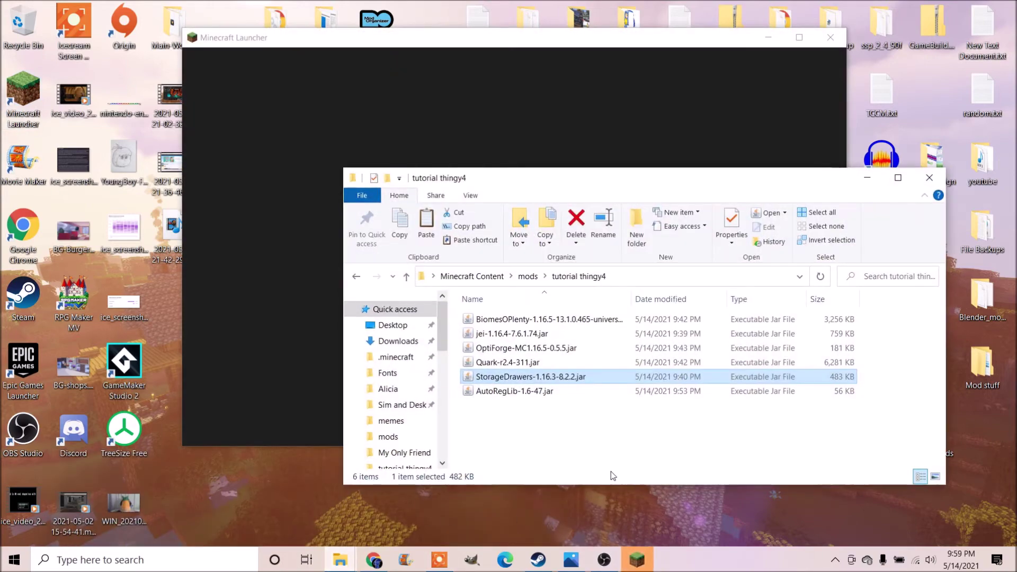
click(866, 180)
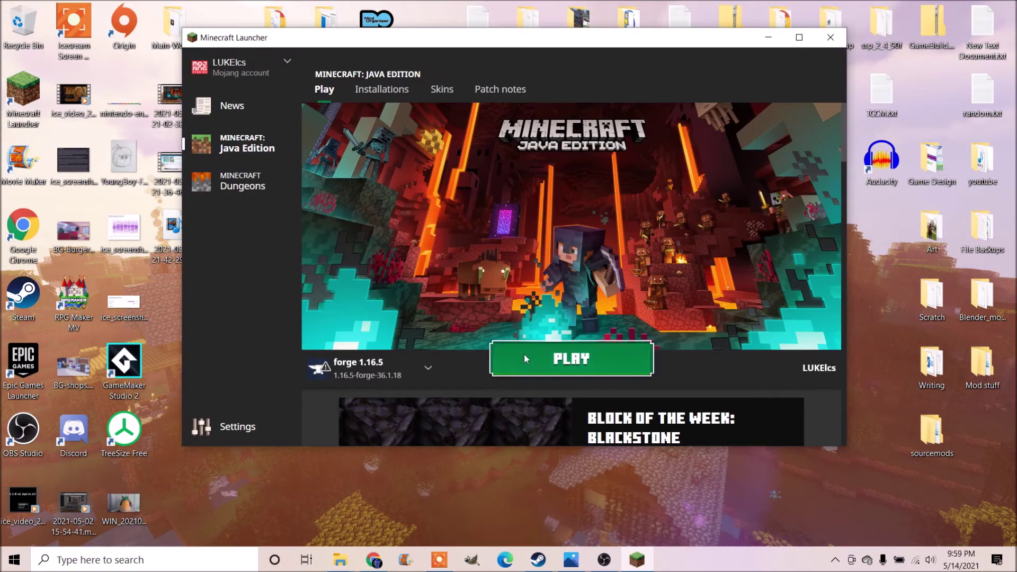
click(523, 354)
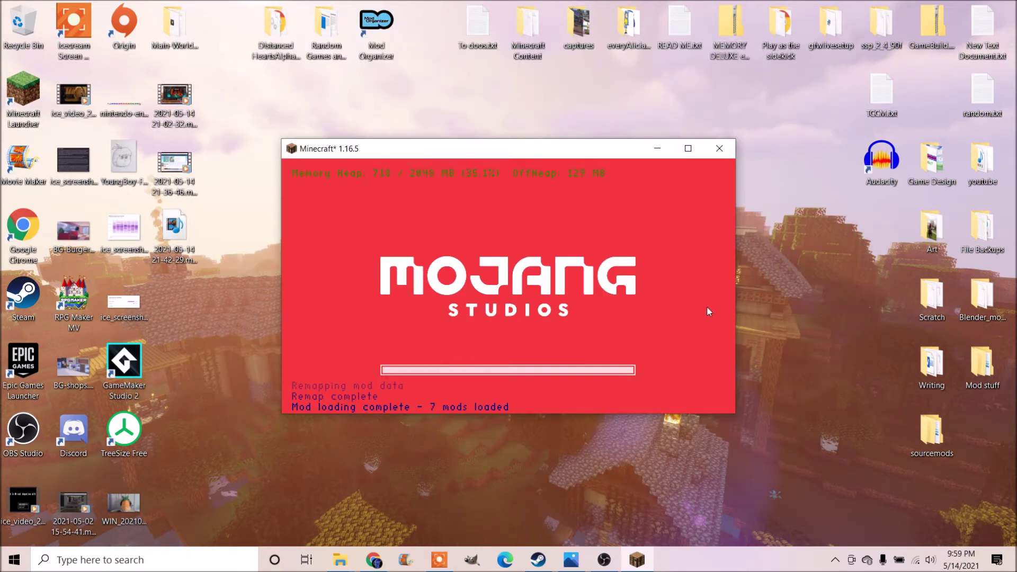
click(688, 148)
Review the Storage Drawers entry in the list of loaded mods and return to the title screen
click(408, 318)
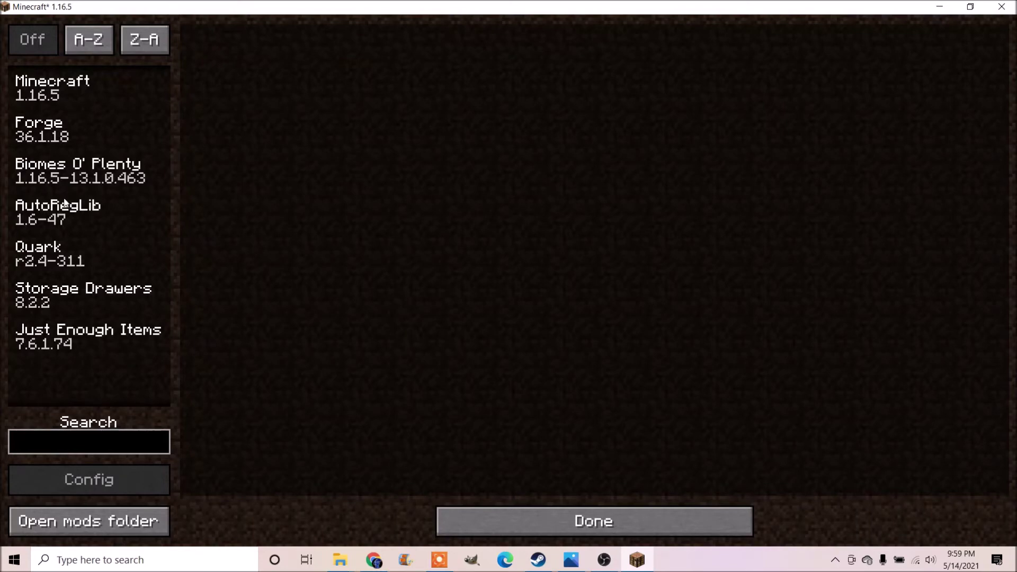
click(66, 296)
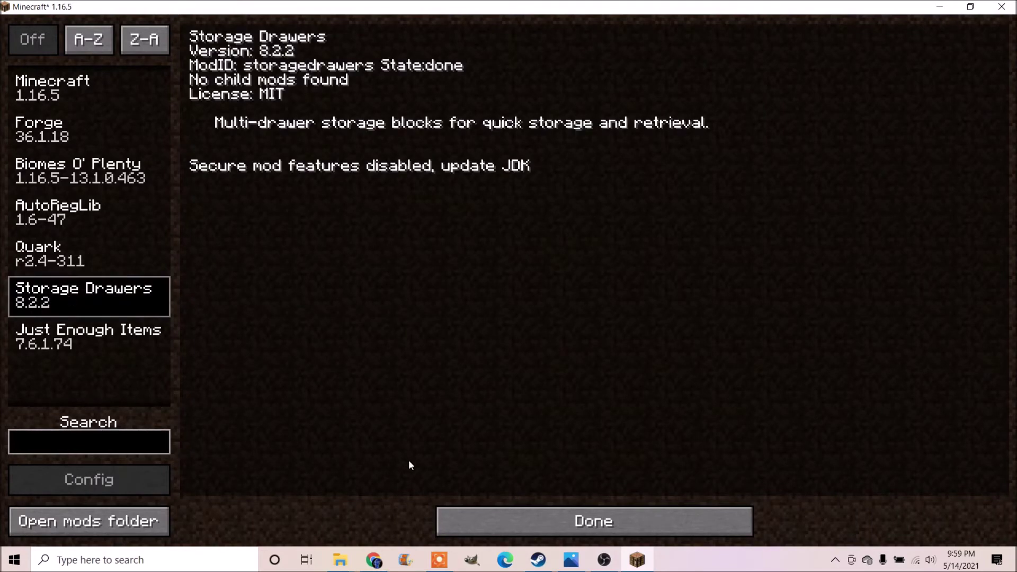
click(479, 522)
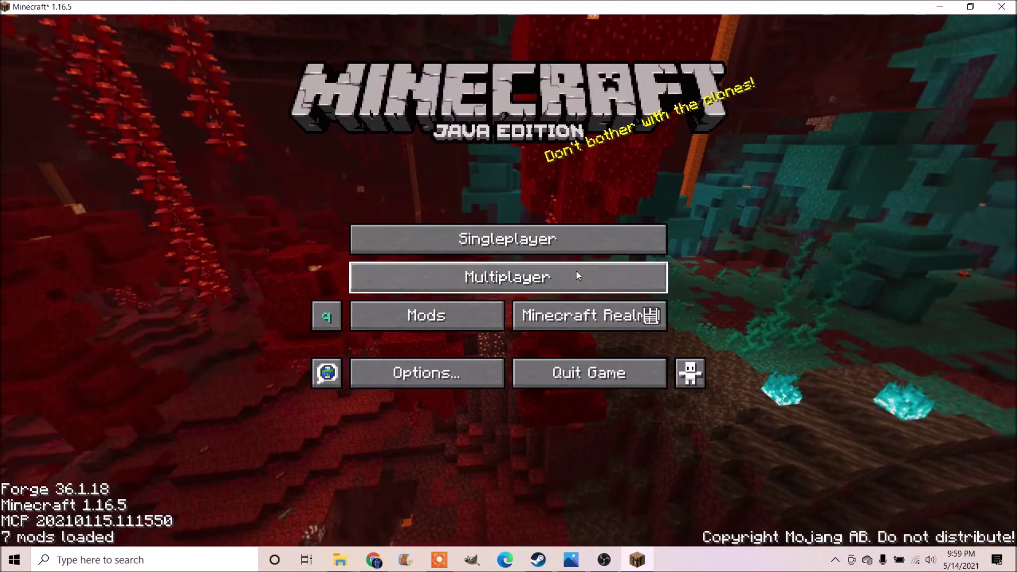
Load the first singleplayer world and browse the Storage Drawers category in the creative inventory
click(512, 242)
click(328, 126)
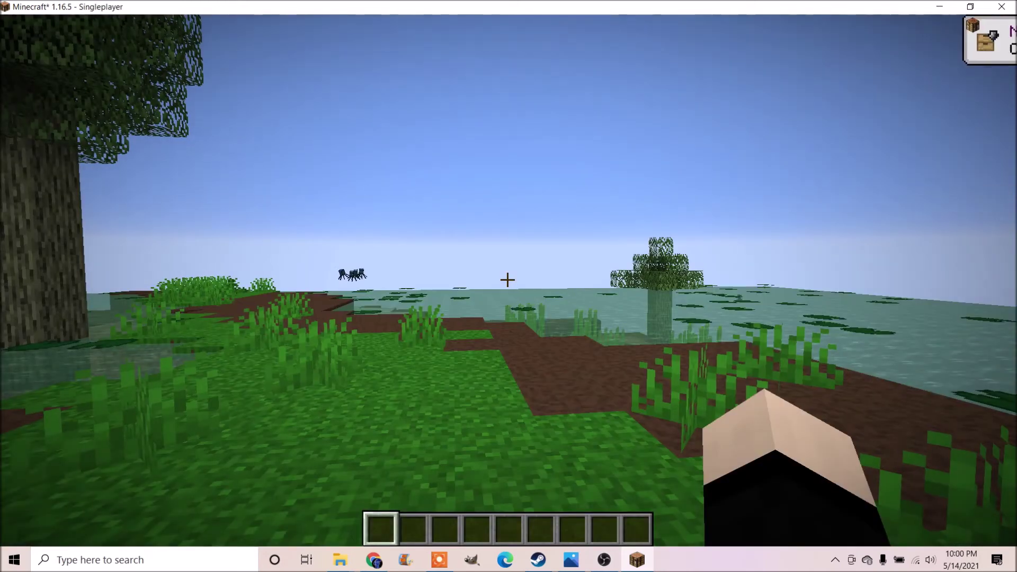
key(e)
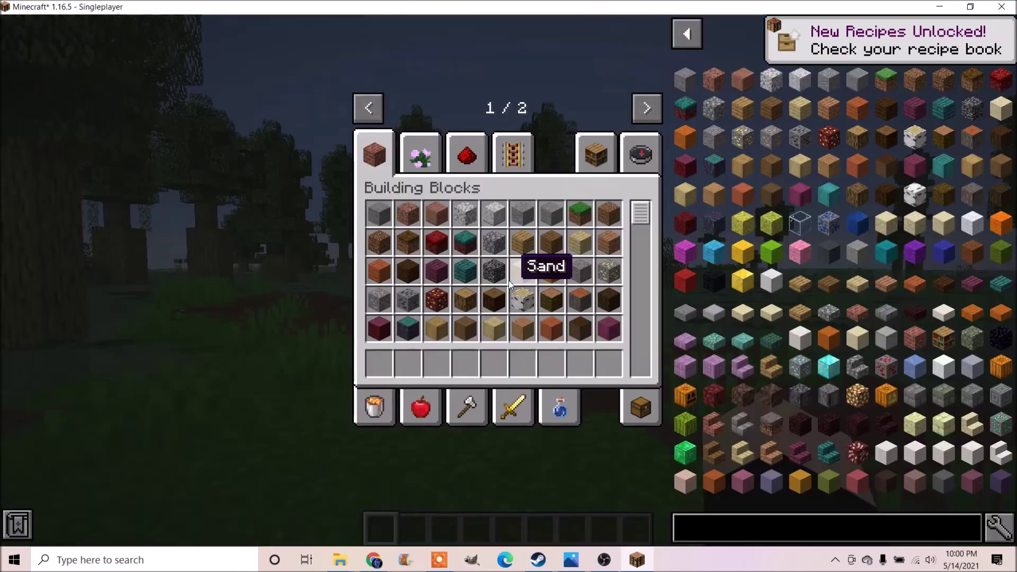
click(646, 108)
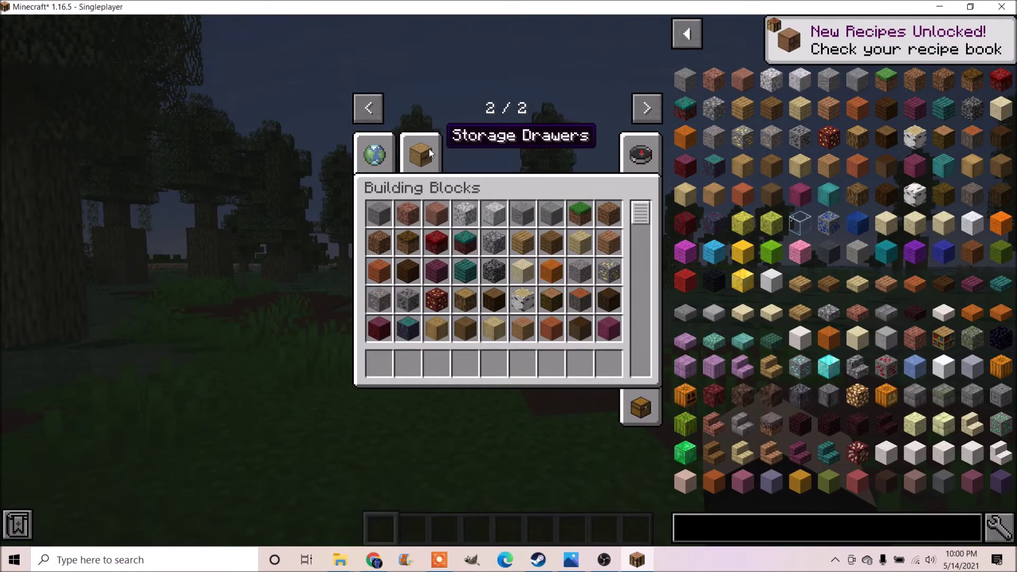
click(429, 153)
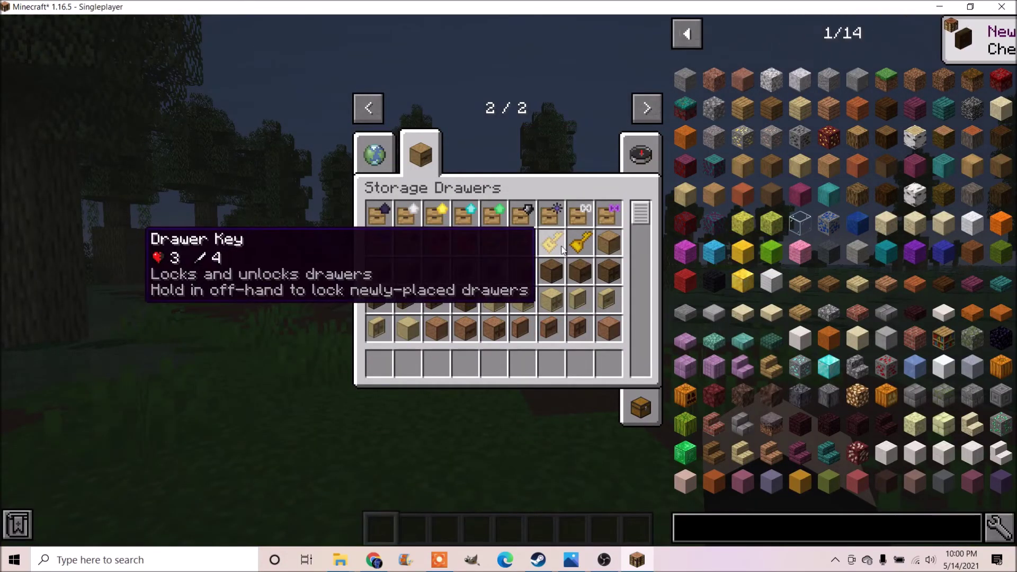
scroll(555, 312, down, 2)
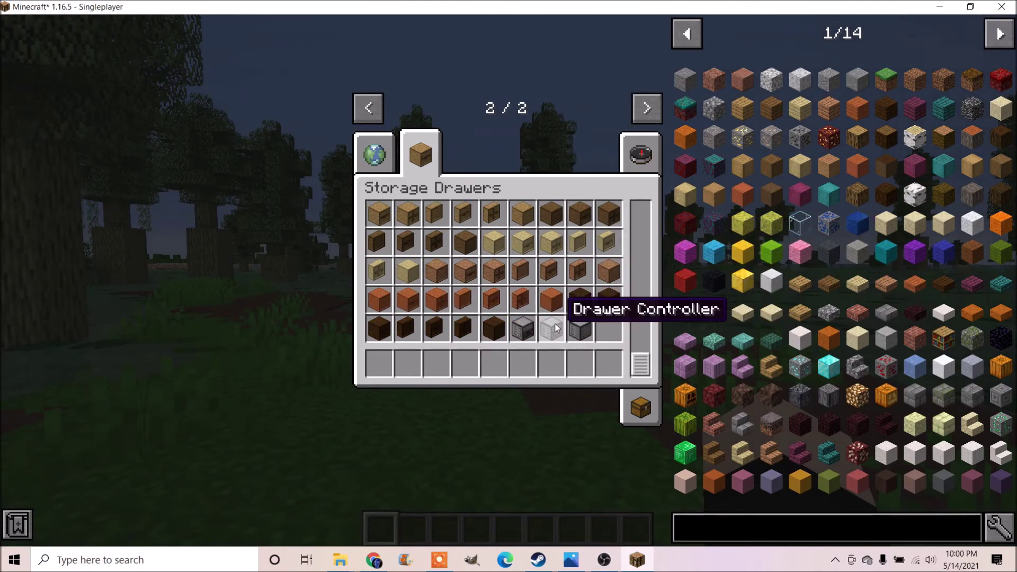
scroll(579, 331, up, 2)
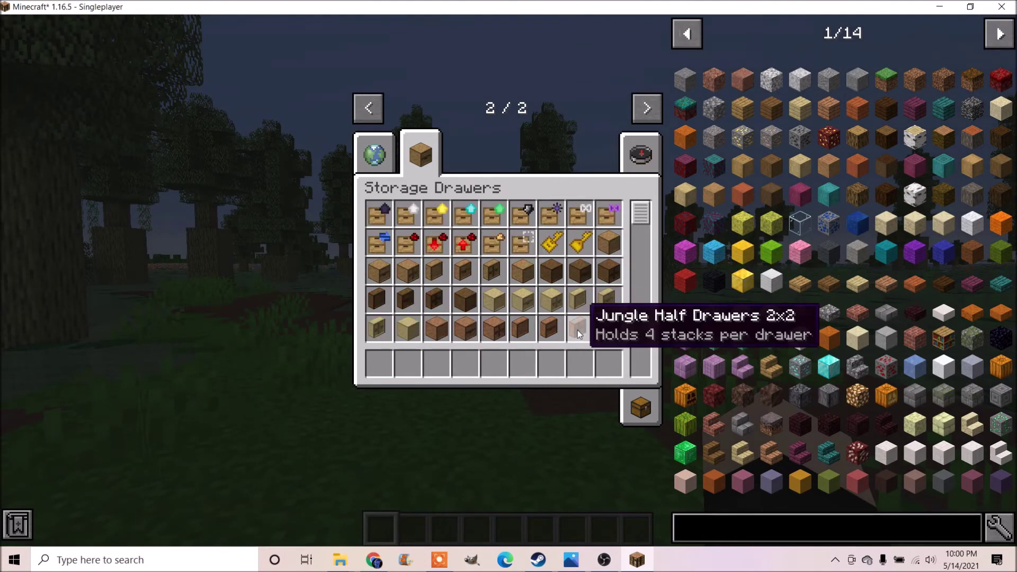
Put an Oak Drawers 2x2 and a two-drawer jungle block into the first two hotbar slots
click(493, 220)
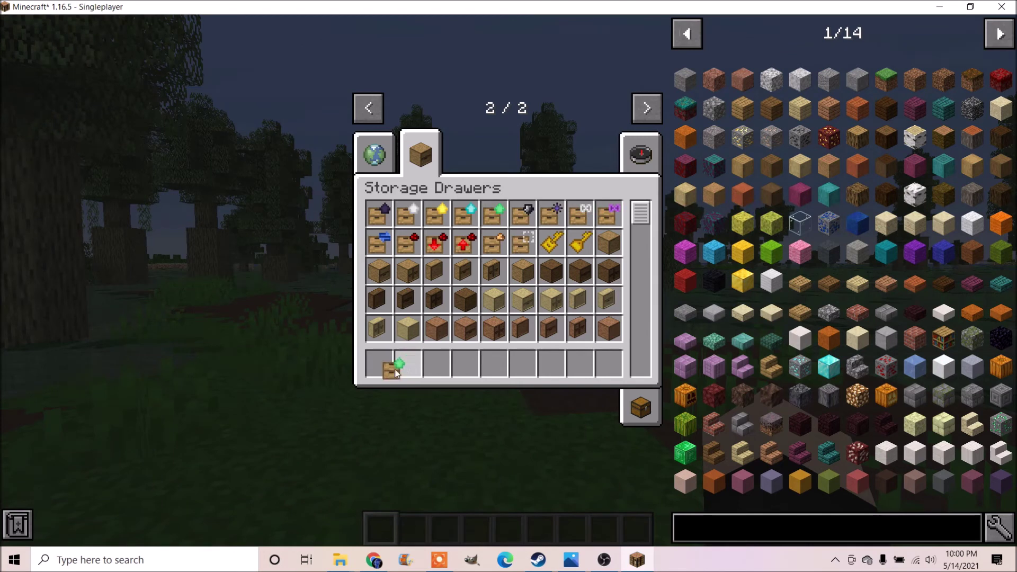
click(408, 271)
click(408, 271)
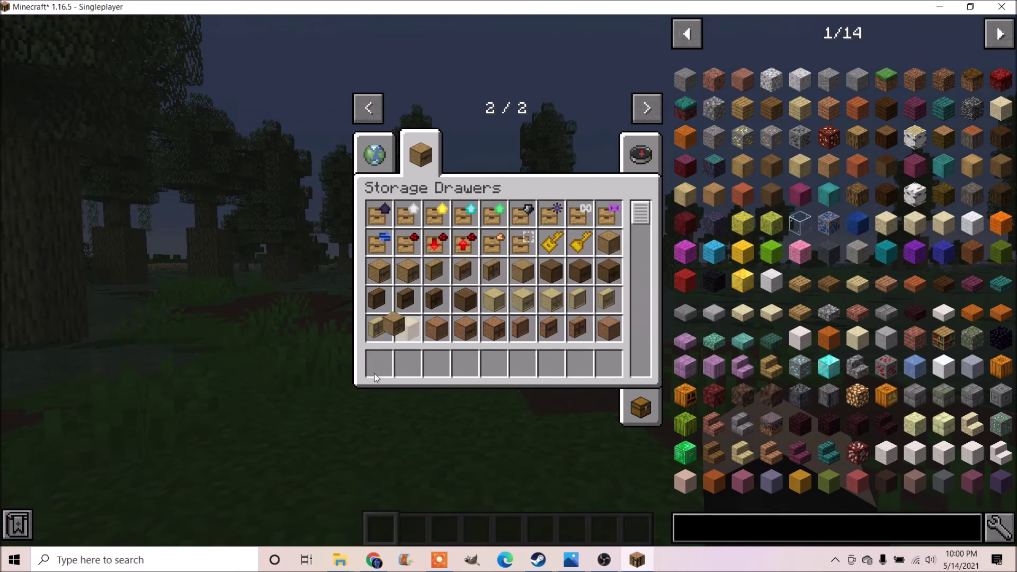
click(384, 361)
click(422, 367)
Search the creative items for "dia" and add a stack of diamonds, a diamond sword and a stack of diamond blocks to the hotbar
click(640, 154)
text(d)
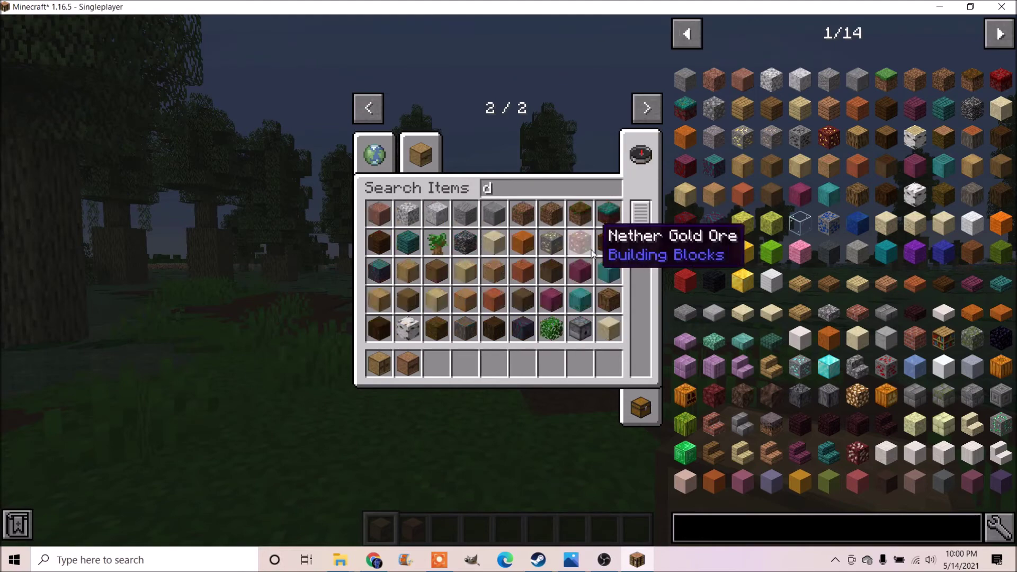
text(ia)
click(465, 214)
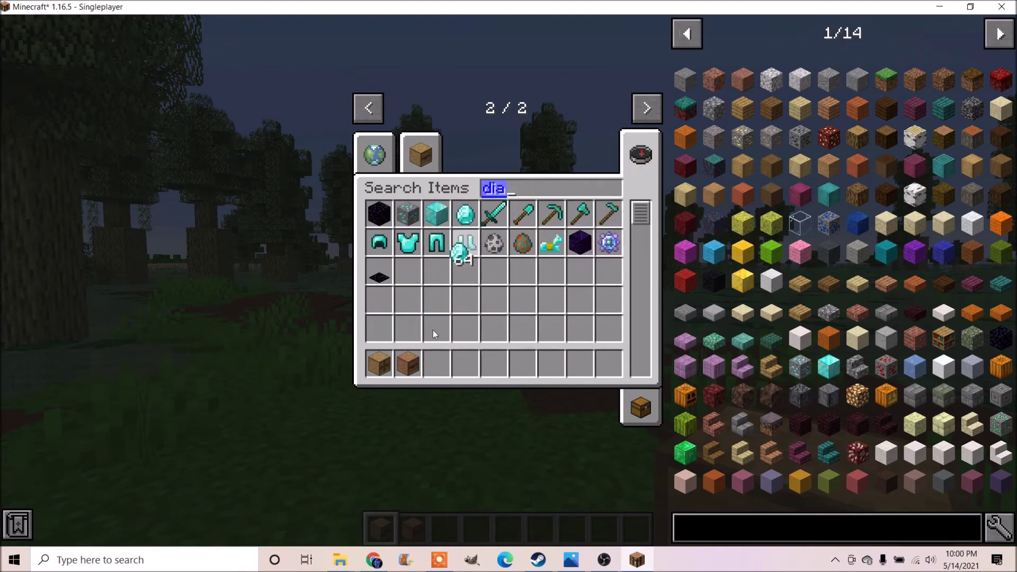
click(436, 363)
click(493, 214)
click(465, 364)
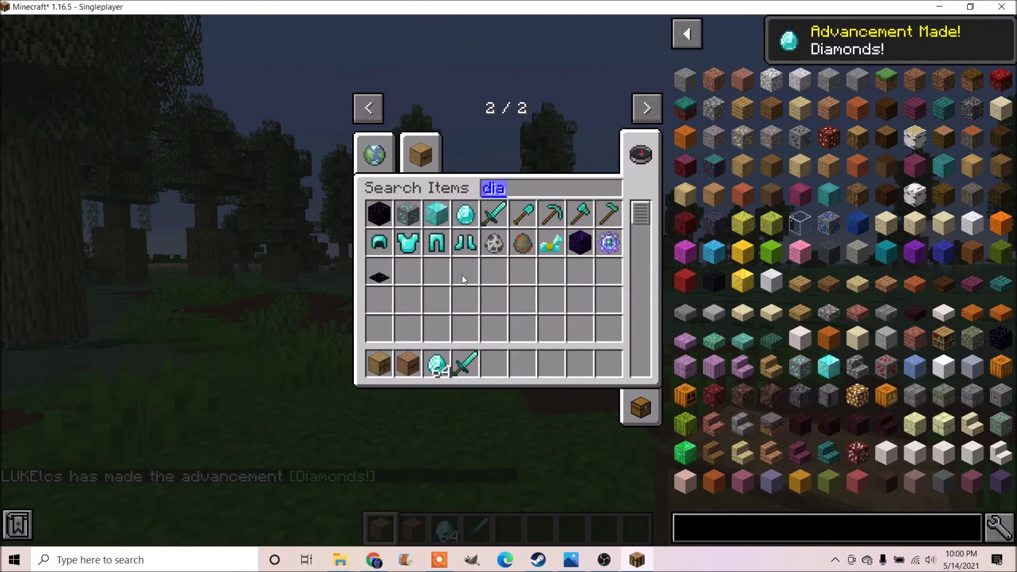
click(436, 214)
click(493, 364)
key(Escape)
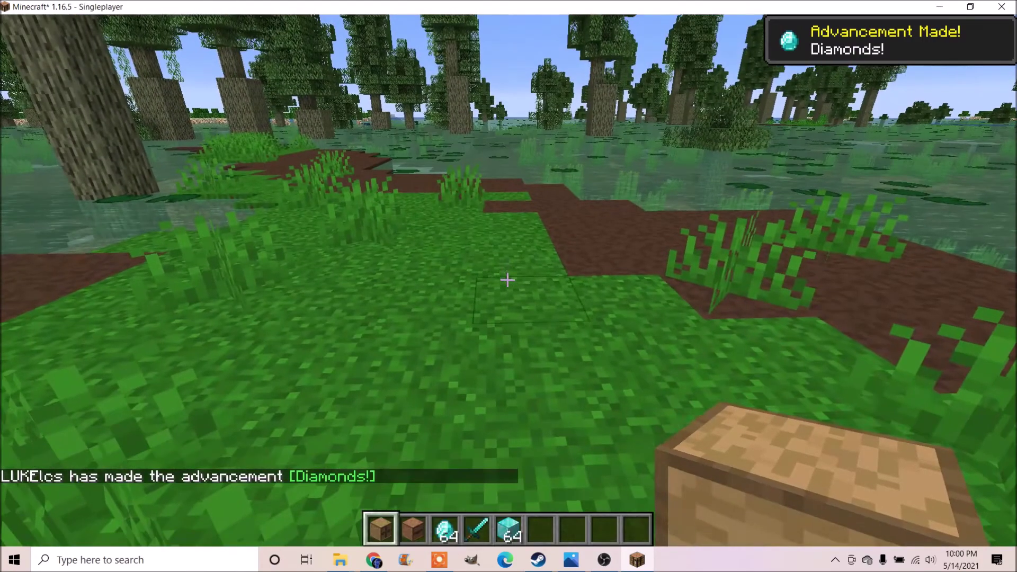
Place the oak and jungle drawers side by side on the grass
right_click(507, 280)
key(2)
right_click(508, 279)
Store the stack of 64 diamonds in the upper compartment of the jungle drawers
key(3)
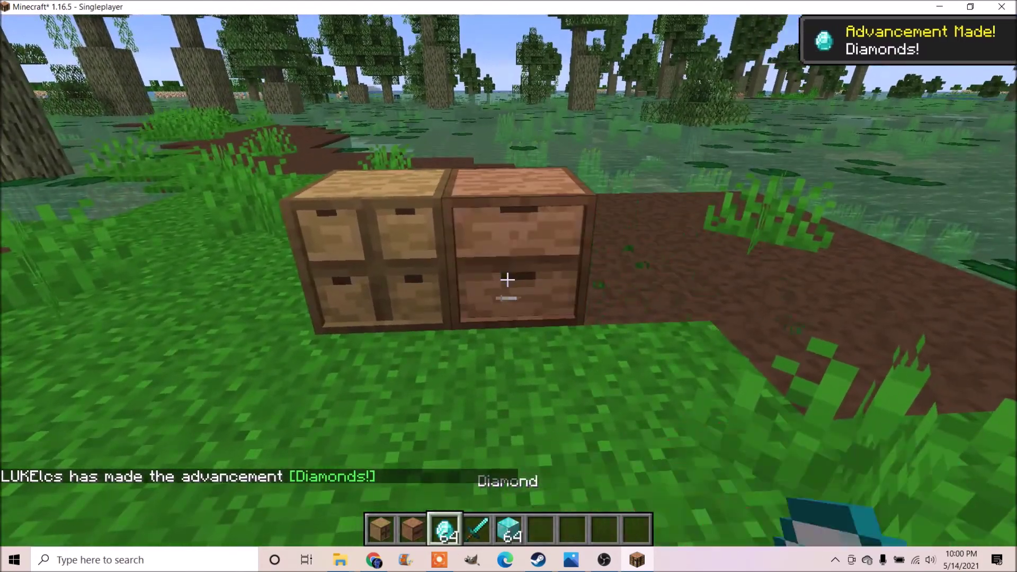
right_click(508, 280)
key(w)
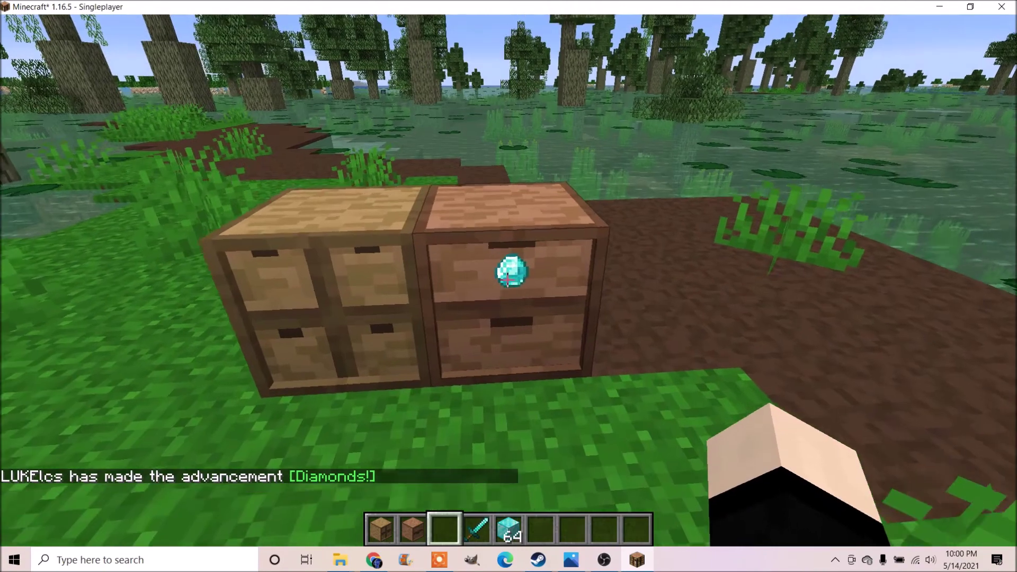
right_click(507, 279)
right_click(508, 279)
key(w)
right_click(507, 279)
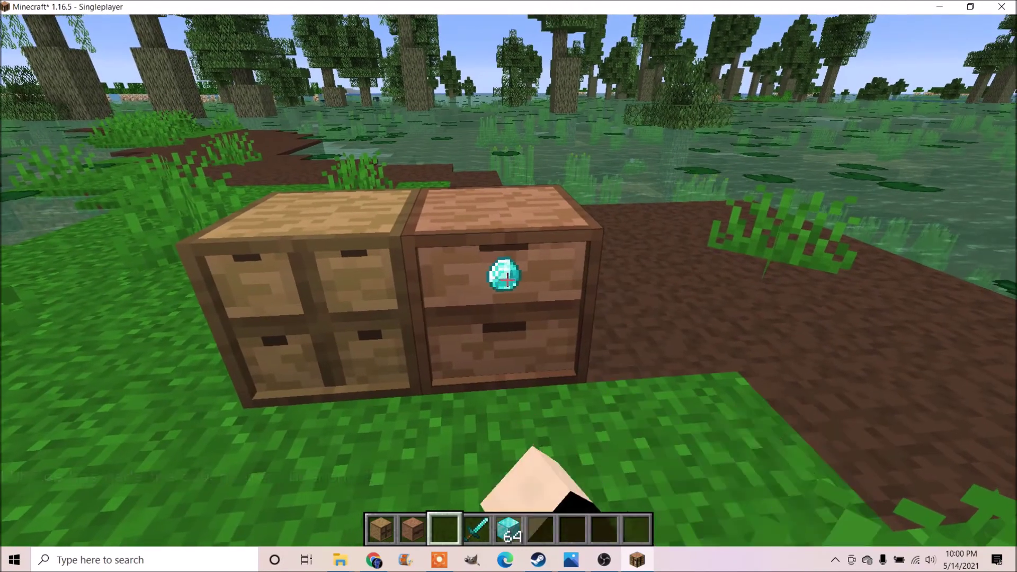
Switch the game mode to survival with a chat command
text(/gamemode)
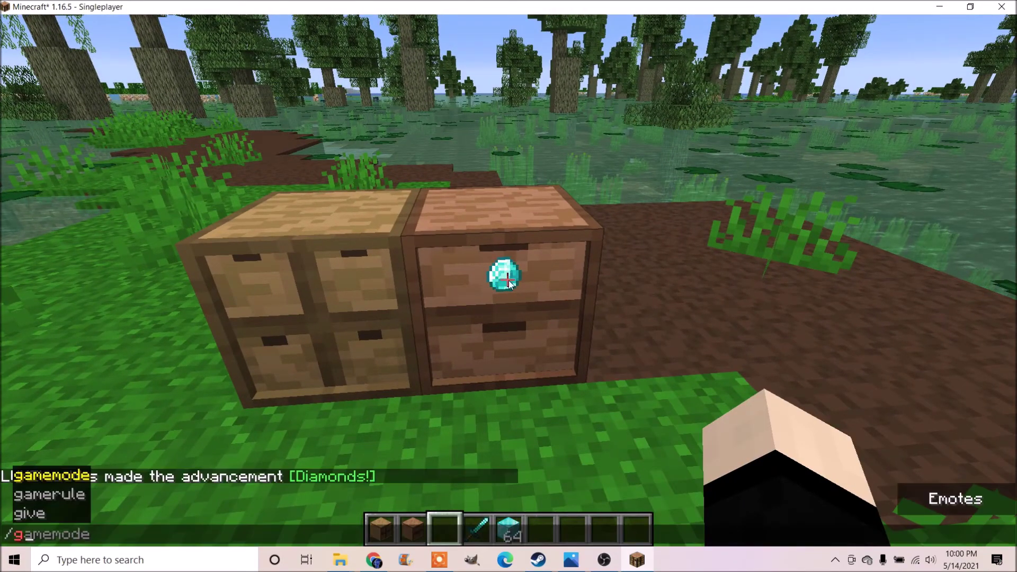
text( survival)
key(Return)
Test withdrawing and returning diamonds at the jungle drawers, ending with 23 diamonds in the hotbar
key(w)
click(507, 280)
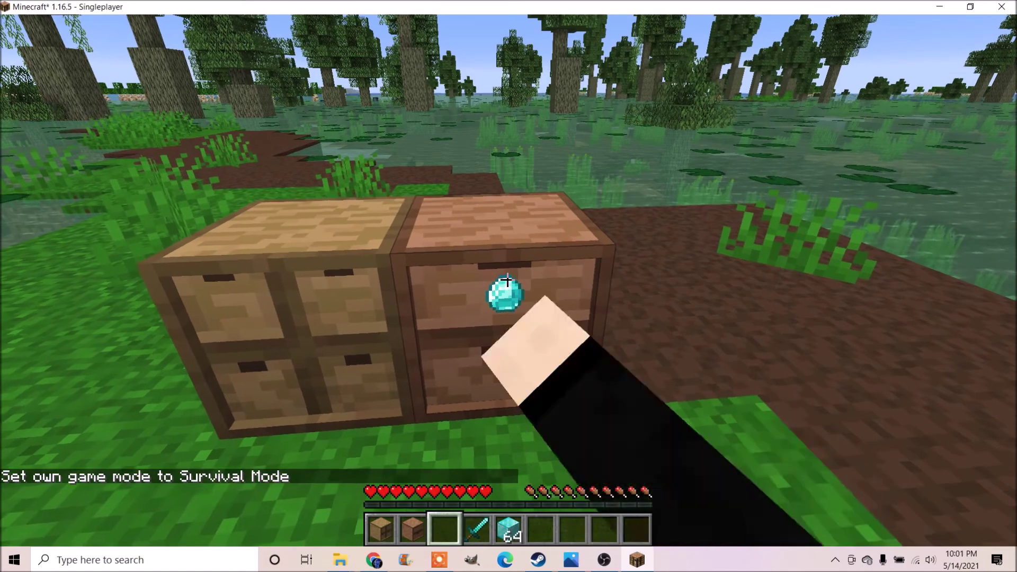
click(507, 279)
click(508, 279)
click(507, 280)
key(s)
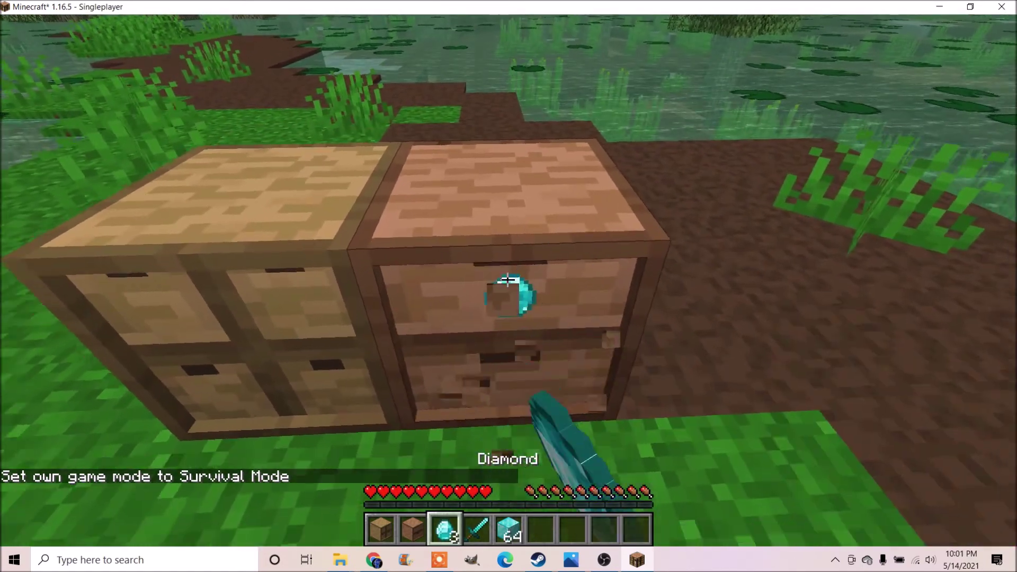
click(507, 280)
click(507, 280)
right_click(507, 279)
click(507, 280)
click(507, 279)
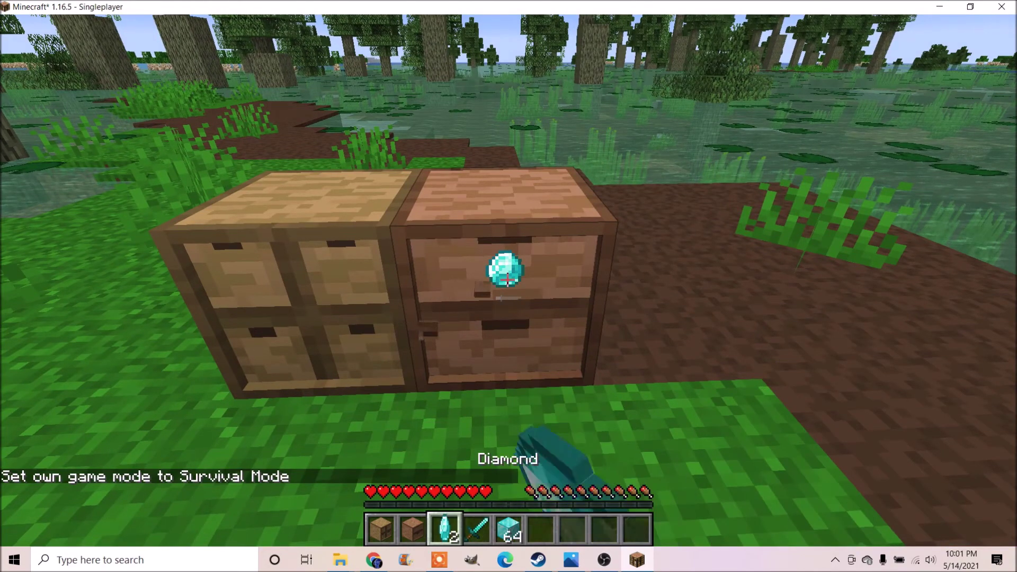
click(508, 279)
click(507, 280)
click(507, 280)
click(507, 279)
click(507, 279)
click(507, 279)
Store the stack of diamond blocks in the upper-right compartment of the oak drawers
scroll(507, 280, down, 4)
scroll(507, 280, up, 1)
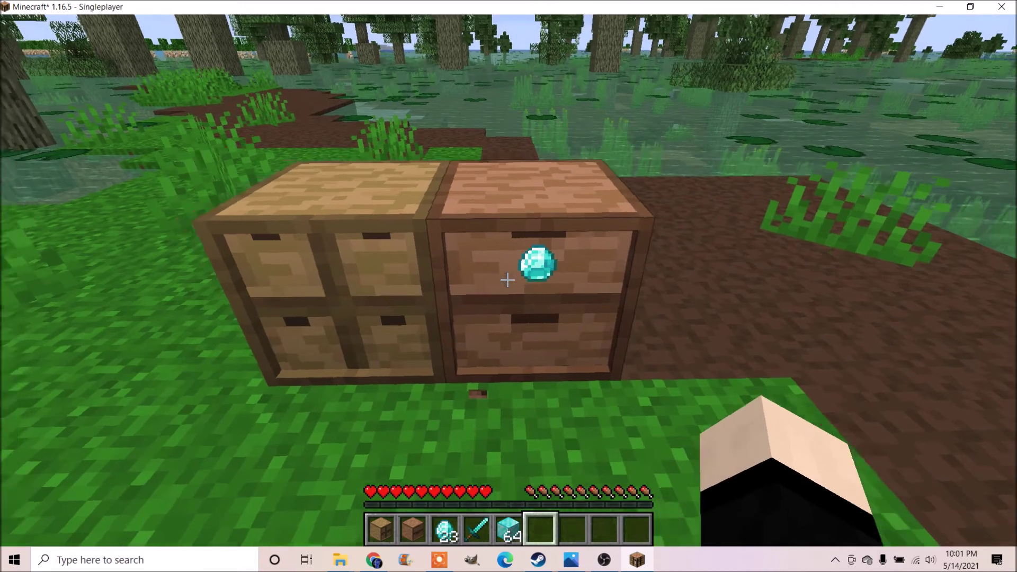
scroll(508, 279, up, 1)
right_click(507, 279)
Take 15 diamond blocks back out one at a time and store them in the oak drawers' upper-left compartment
click(507, 280)
click(507, 280)
click(507, 280)
click(507, 280)
click(507, 279)
click(507, 280)
click(507, 280)
click(507, 279)
click(507, 279)
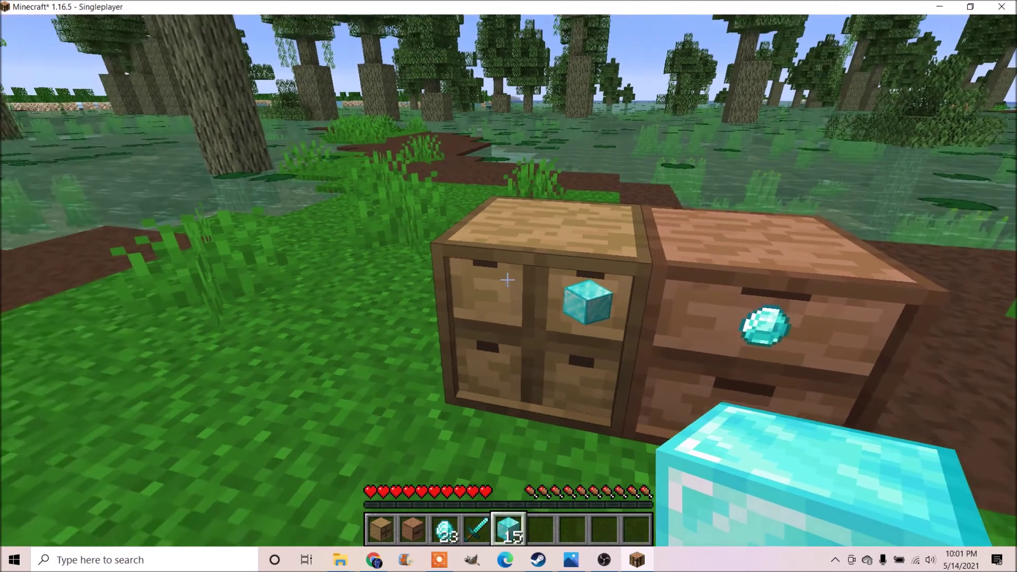
right_click(507, 280)
key(a)
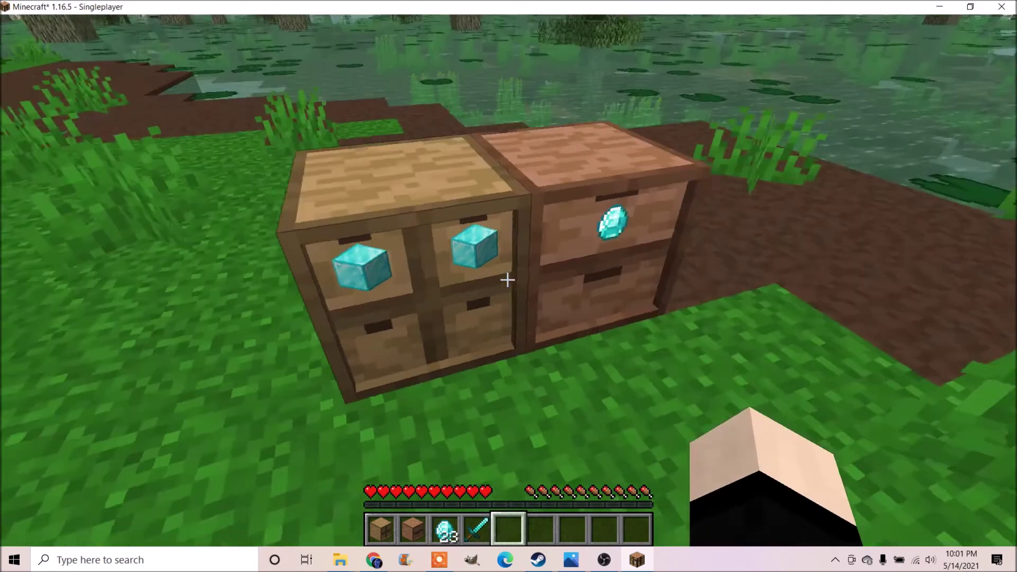
Withdraw more diamonds one by one from the jungle drawers until the hotbar holds 57
key(w)
click(507, 280)
click(508, 279)
click(507, 279)
click(507, 279)
click(507, 279)
click(508, 279)
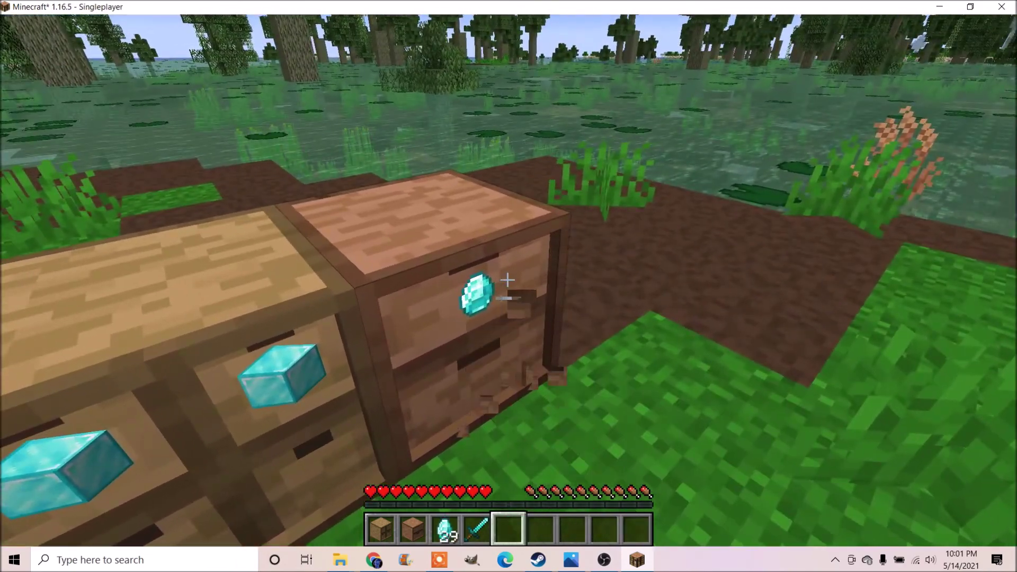
click(507, 280)
click(507, 280)
click(507, 280)
click(508, 280)
click(507, 279)
key(d)
key(d)
click(507, 279)
click(507, 280)
click(507, 280)
click(508, 279)
click(507, 280)
click(507, 280)
click(508, 279)
click(507, 279)
click(508, 279)
Switch the game mode back to creative with a chat command
key(slash)
text(gamemode creative)
key(Return)
Break both placed drawer blocks to clear the ground
click(507, 280)
click(507, 280)
click(507, 280)
click(507, 280)
click(507, 279)
click(508, 280)
click(507, 280)
click(507, 280)
click(508, 280)
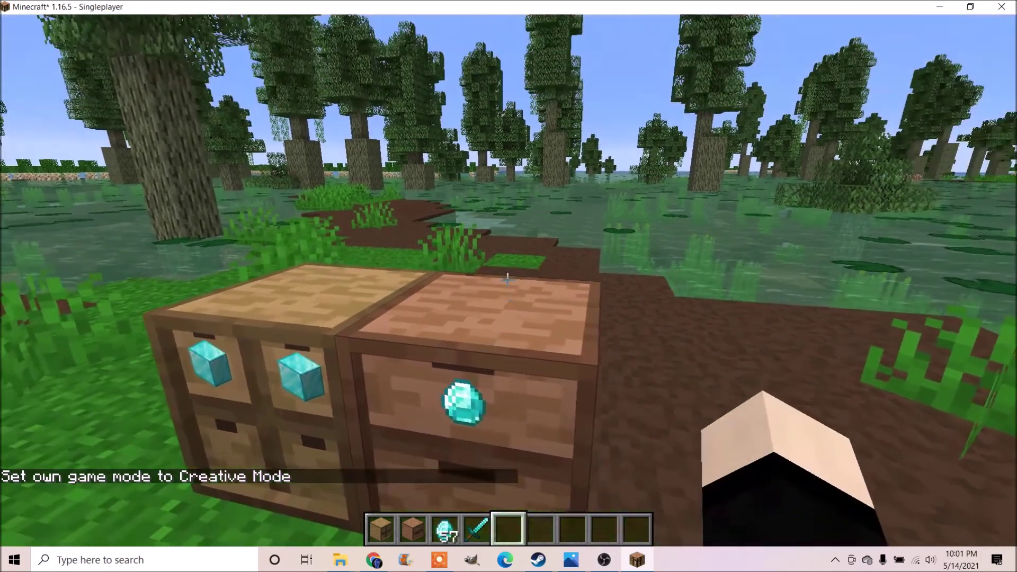
click(508, 280)
key(d)
click(507, 279)
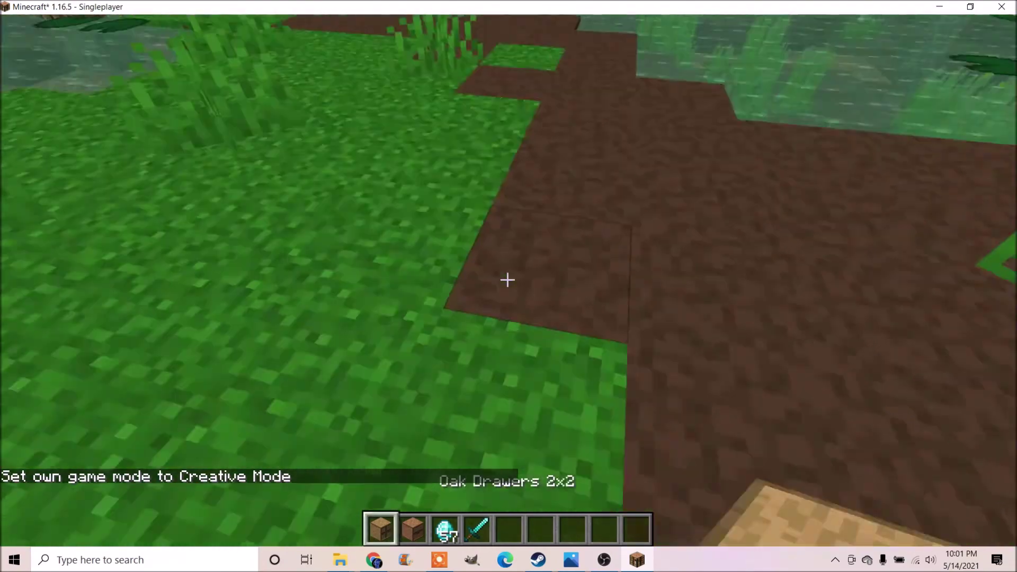
Place a new Oak Drawers 2x2 block on the grass
key(e)
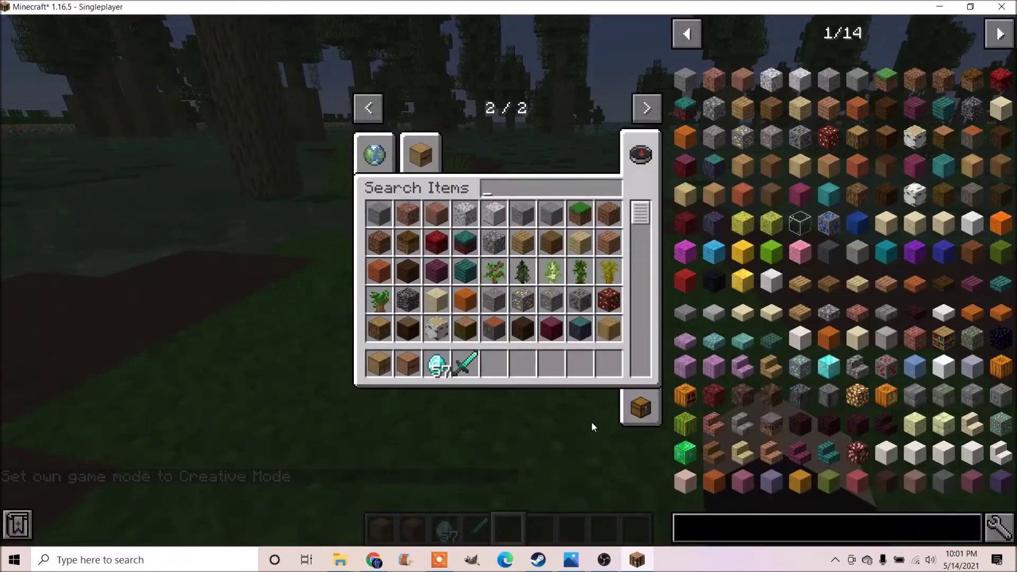
key(e)
key(1)
right_click(508, 279)
Store the diamond sword in the oak drawers' upper-left compartment and the diamonds in the upper-right one
key(2)
key(4)
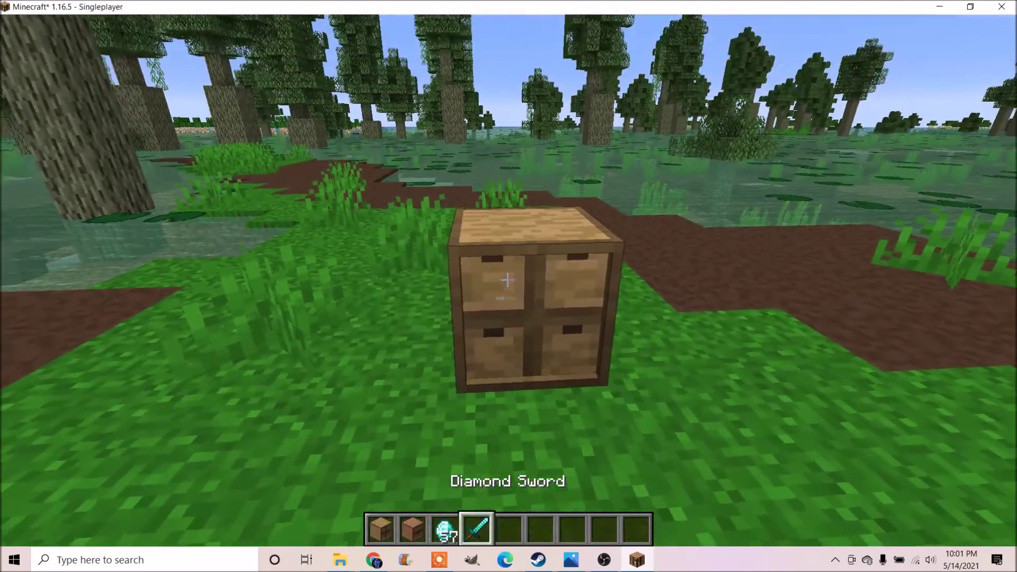
right_click(508, 280)
key(3)
right_click(507, 280)
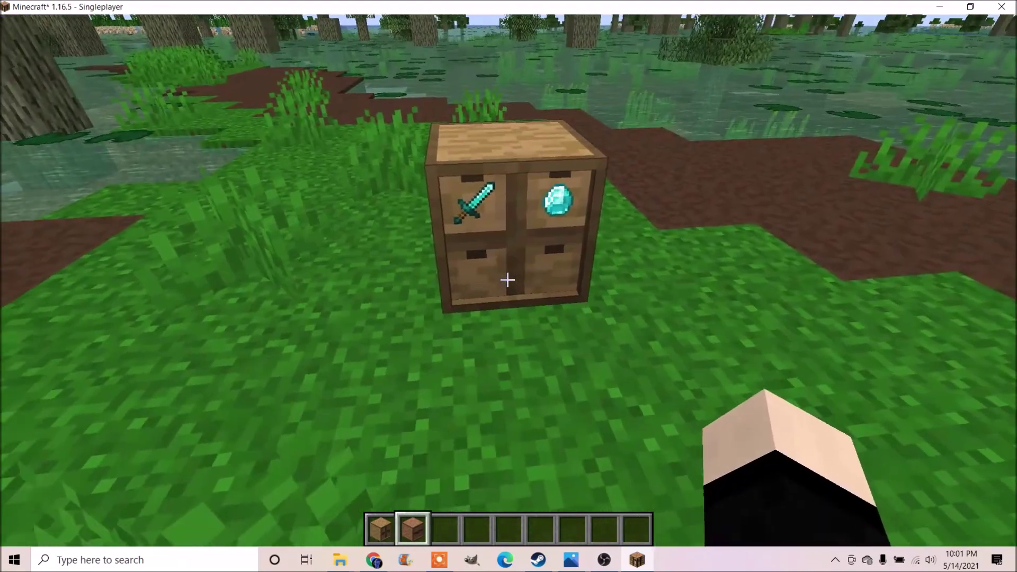
Store the jungle drawers block in the lower-left compartment of the oak drawers
scroll(507, 280, up, 1)
right_click(507, 279)
scroll(507, 279, up, 1)
right_click(507, 280)
click(507, 280)
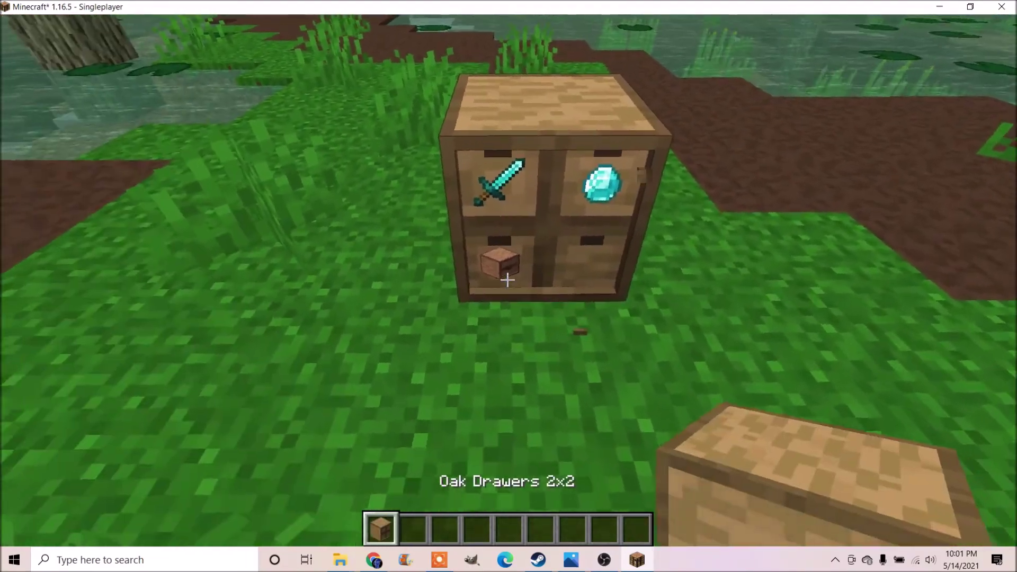
Withdraw the jungle drawers block, the diamond sword and the diamonds from the oak drawers
click(507, 280)
click(507, 280)
click(507, 280)
scroll(508, 280, down, 4)
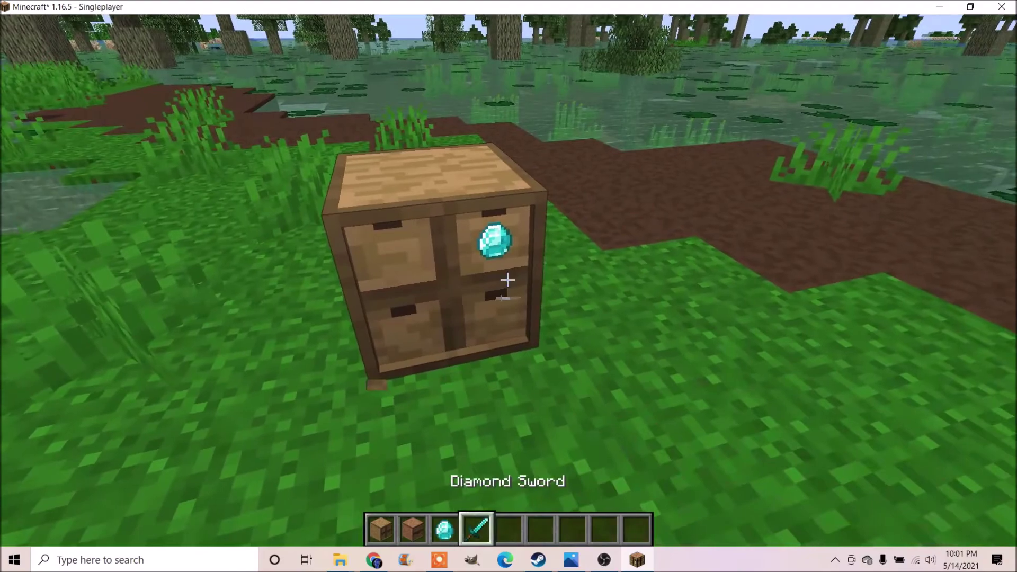
click(508, 279)
click(507, 279)
click(508, 280)
click(507, 280)
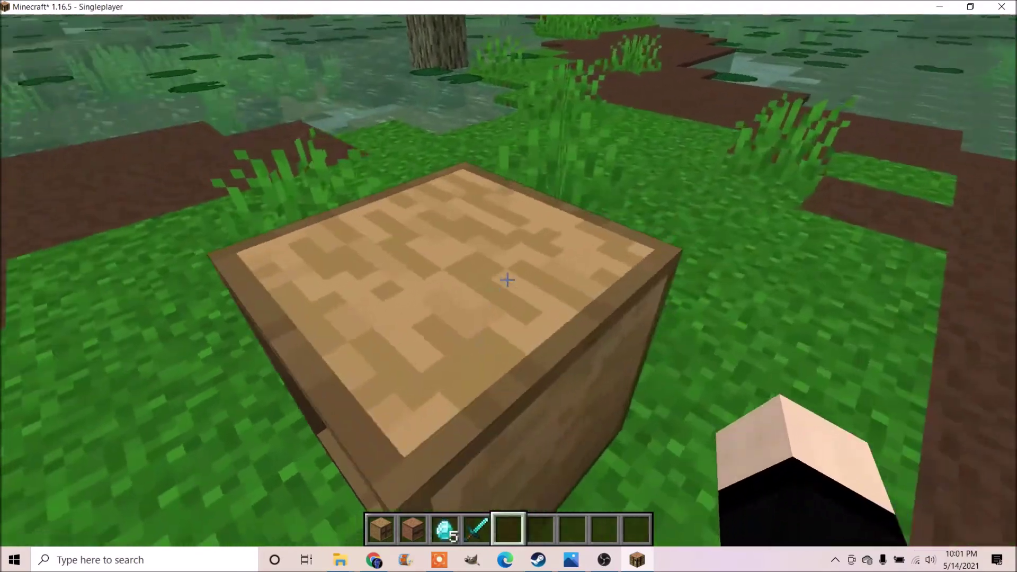
Break the oak drawers block and clear every item from the inventory
click(507, 280)
key(e)
click(640, 423)
shift+click(640, 363)
key(e)
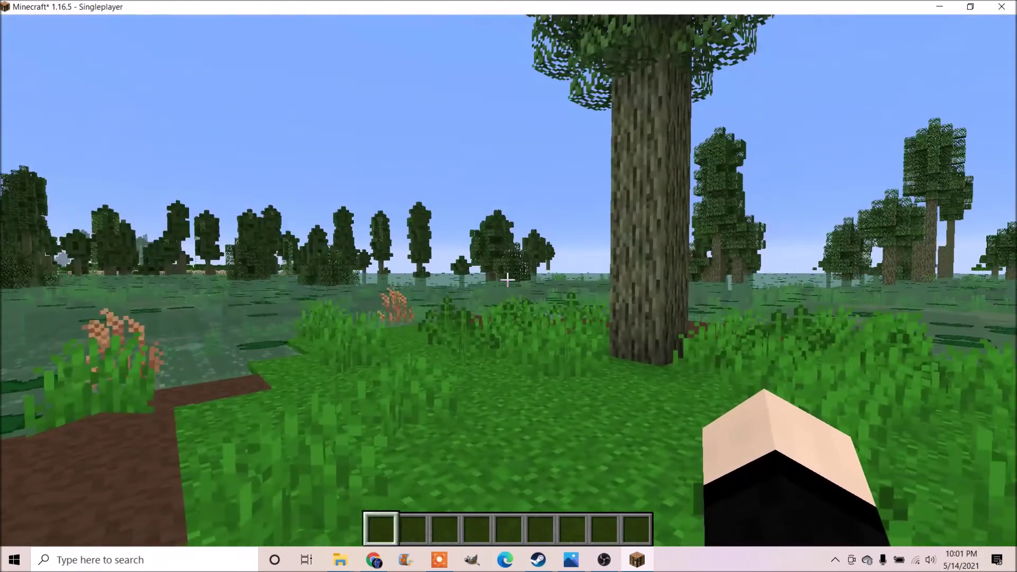
Switch to the front-facing third-person view, save and quit the world, and bring up the singleplayer world list
key(F5)
key(F5)
key(Escape)
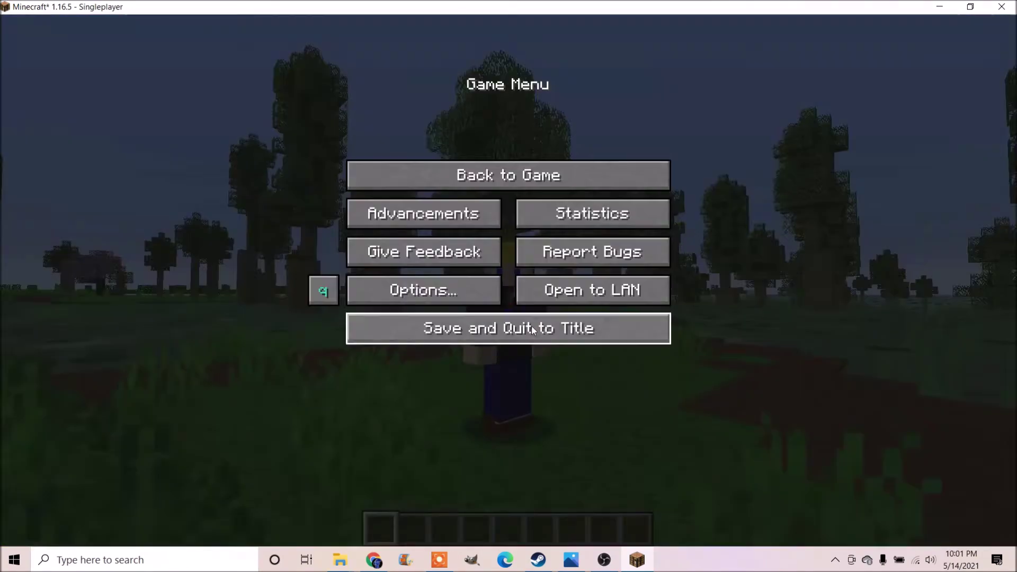
click(530, 326)
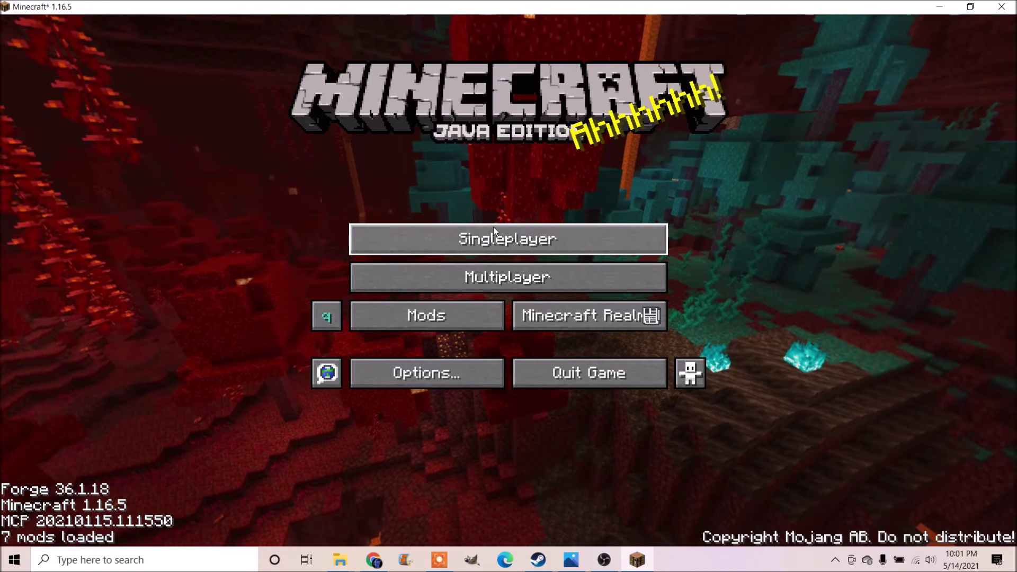
click(494, 227)
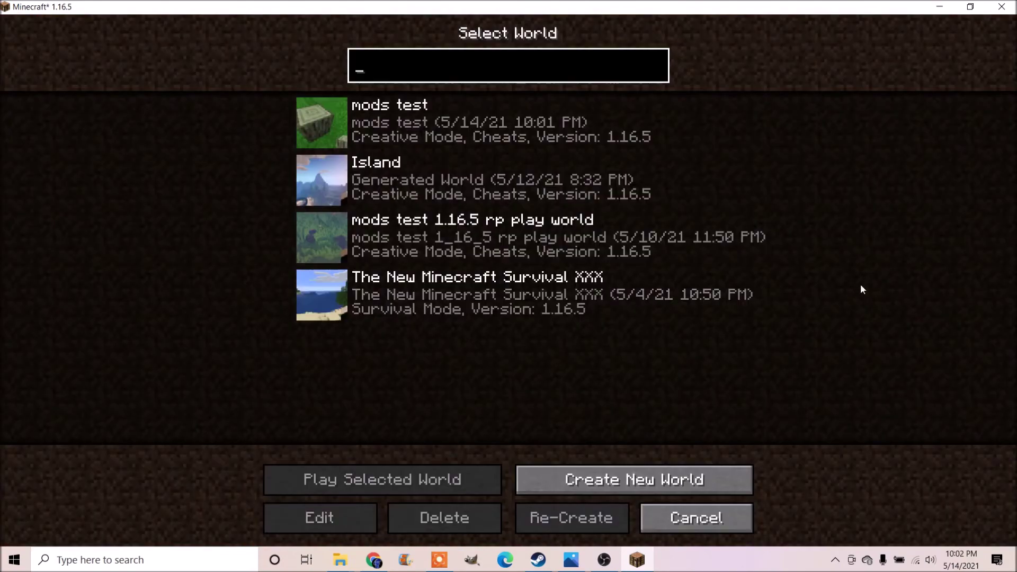
click(495, 176)
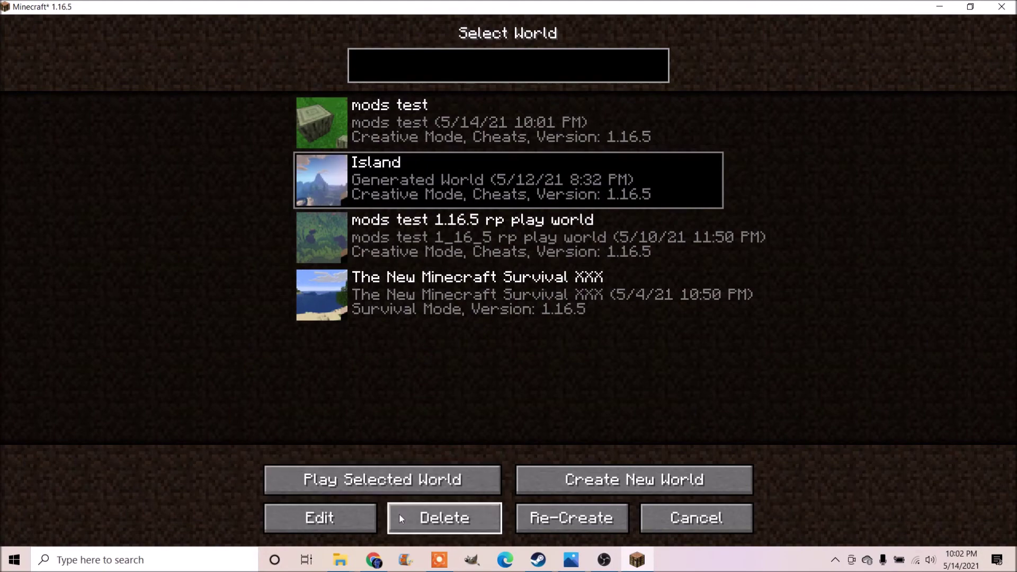
Delete the BiomesOPlenty and StorageDrawers jar files from the .minecraft mods folder and minimise its window
mouse_move(342, 562)
click(542, 499)
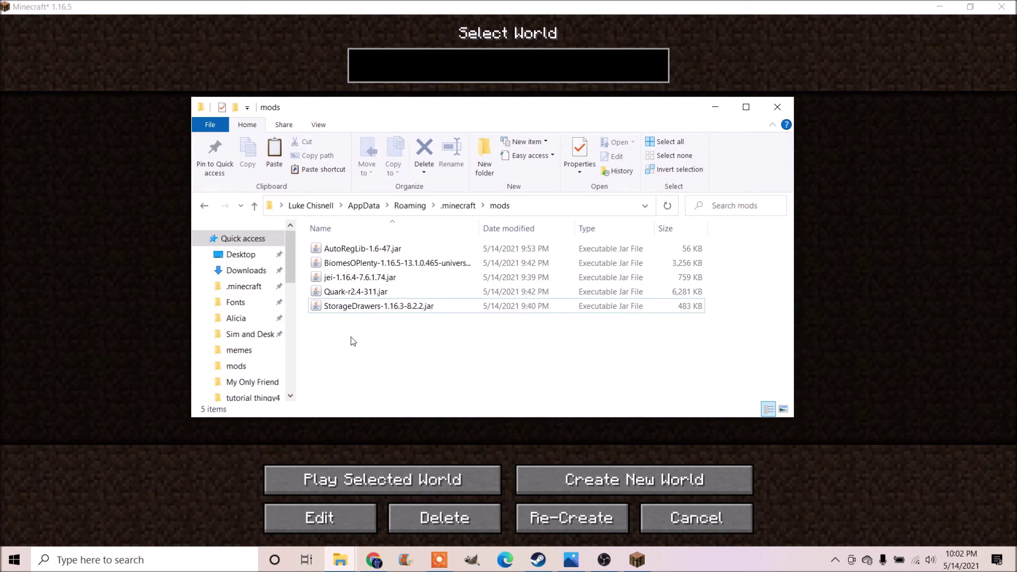
click(360, 264)
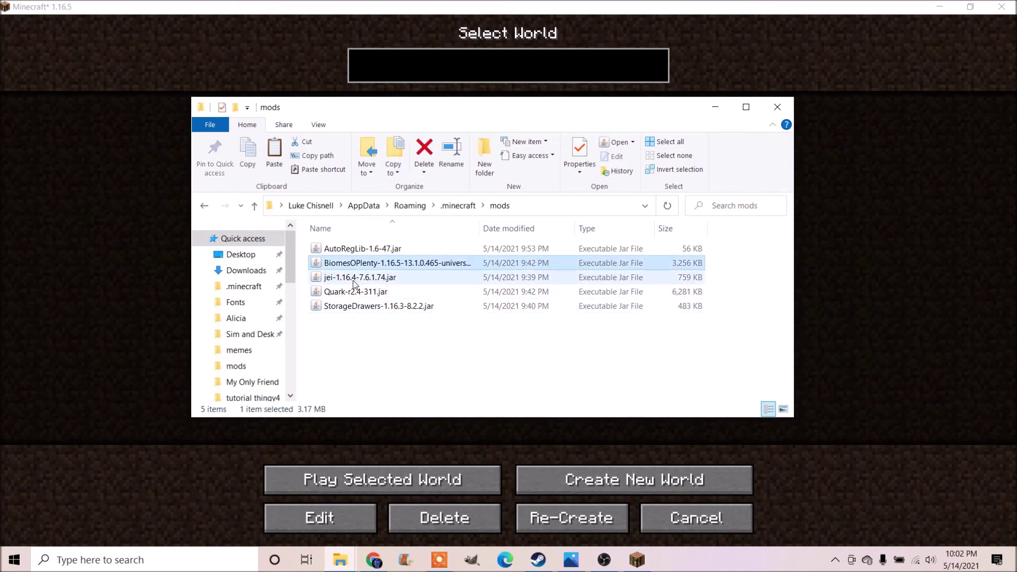
key(Delete)
click(363, 293)
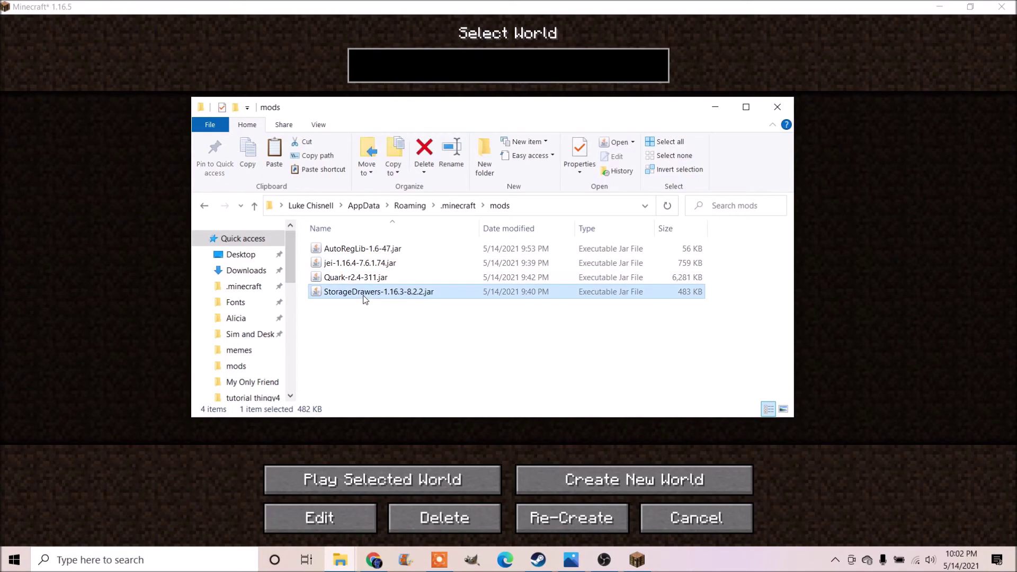
key(Delete)
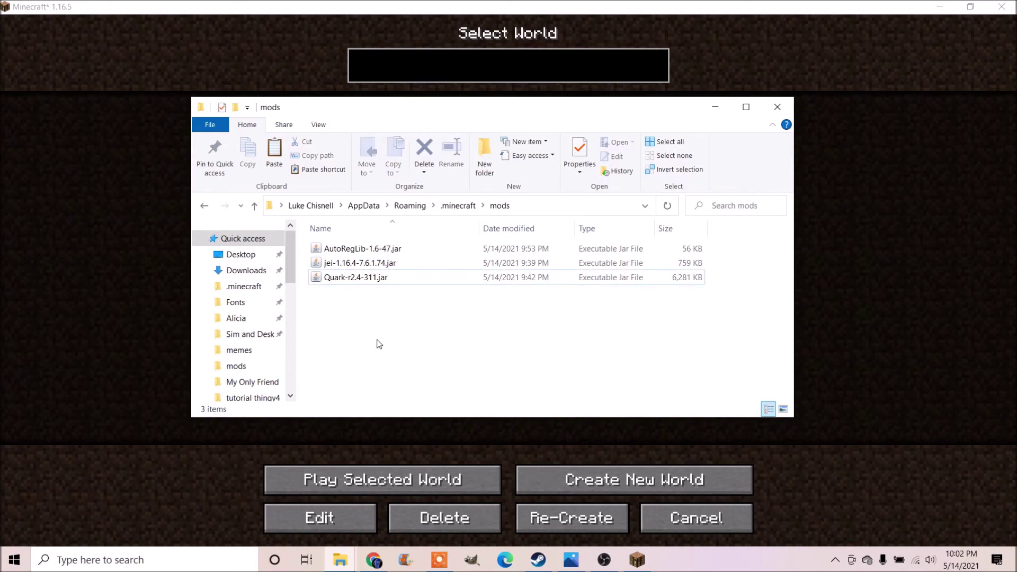
click(712, 115)
Quit the game and relaunch Minecraft from the desktop in a maximised window
click(696, 517)
click(592, 377)
double_click(21, 88)
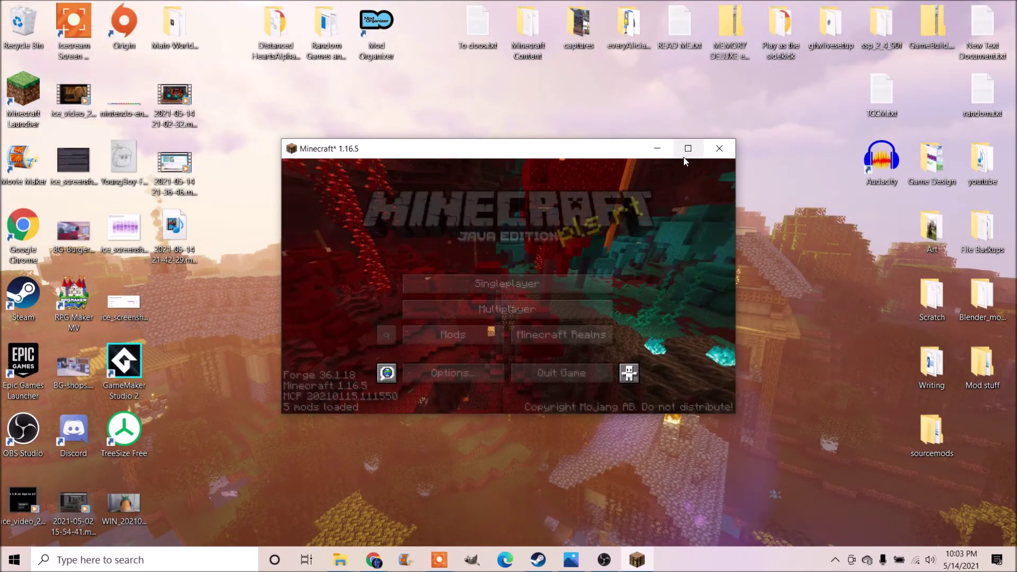
click(684, 151)
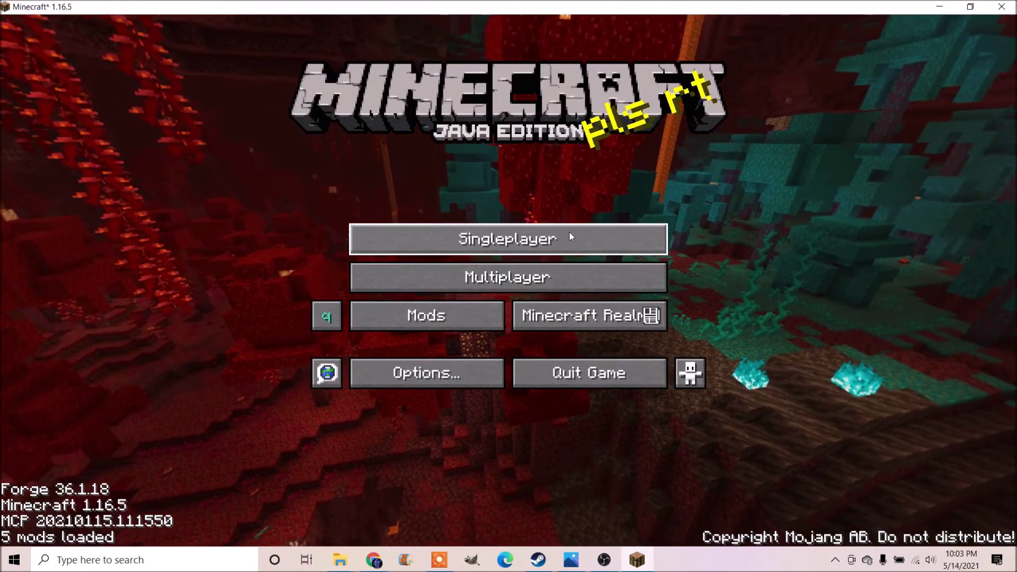
Examine the list of loaded mods to check which ones remain after the removal
click(449, 326)
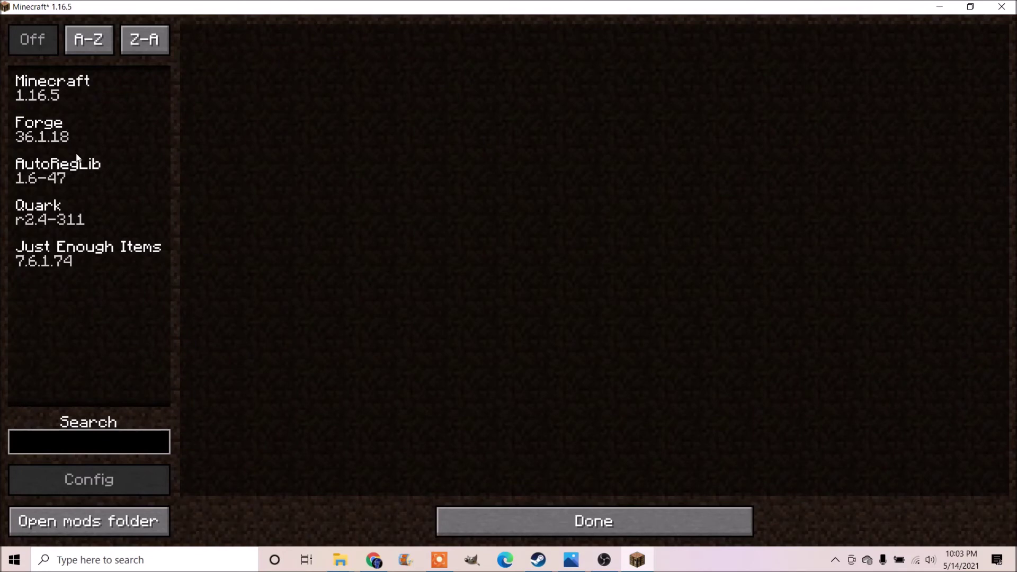
click(465, 520)
click(501, 238)
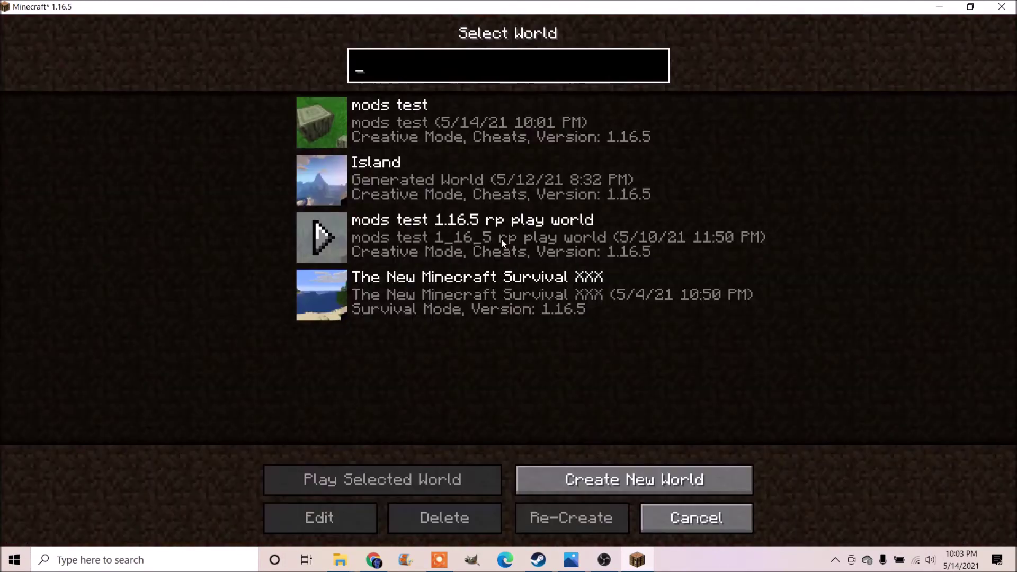
click(378, 108)
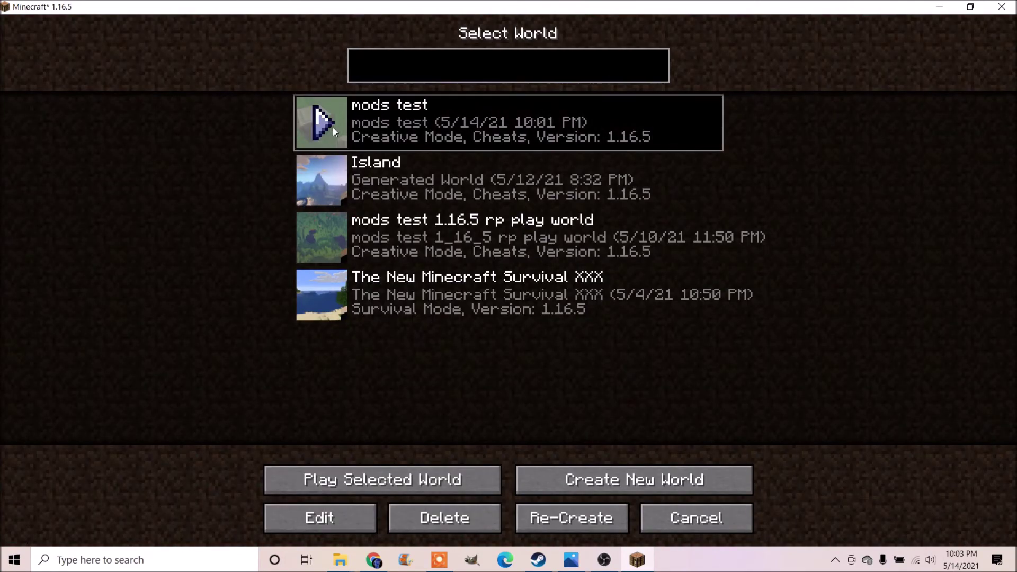
click(710, 516)
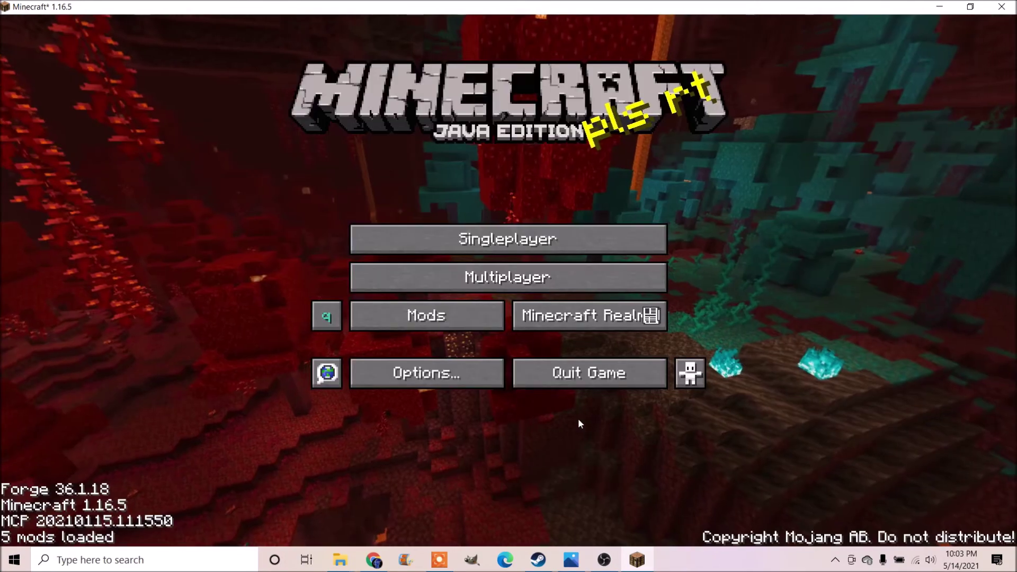
click(477, 316)
click(699, 519)
Load the mods test world without the Biomes O' Plenty and Storage Drawers mods
click(602, 245)
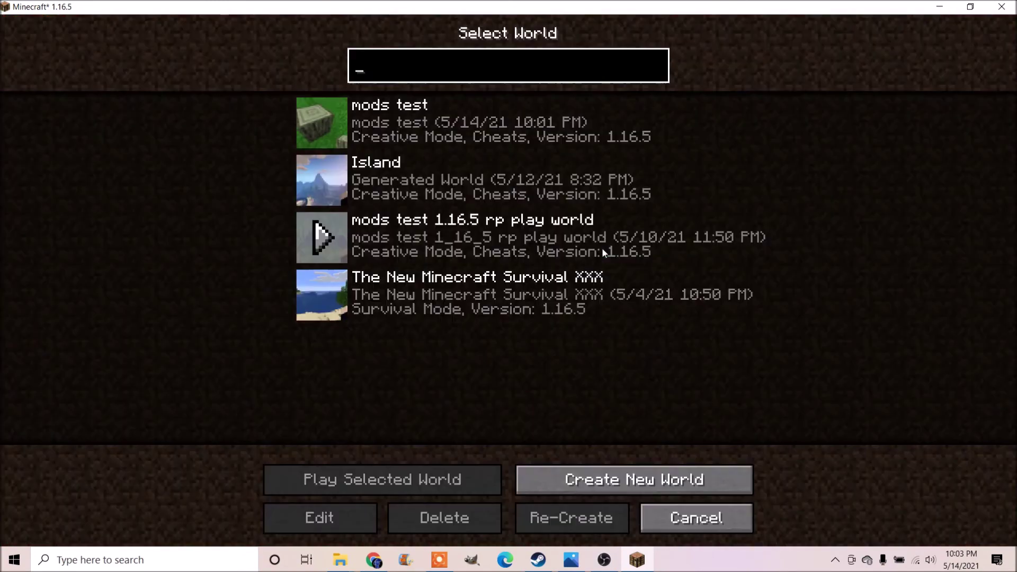
click(422, 118)
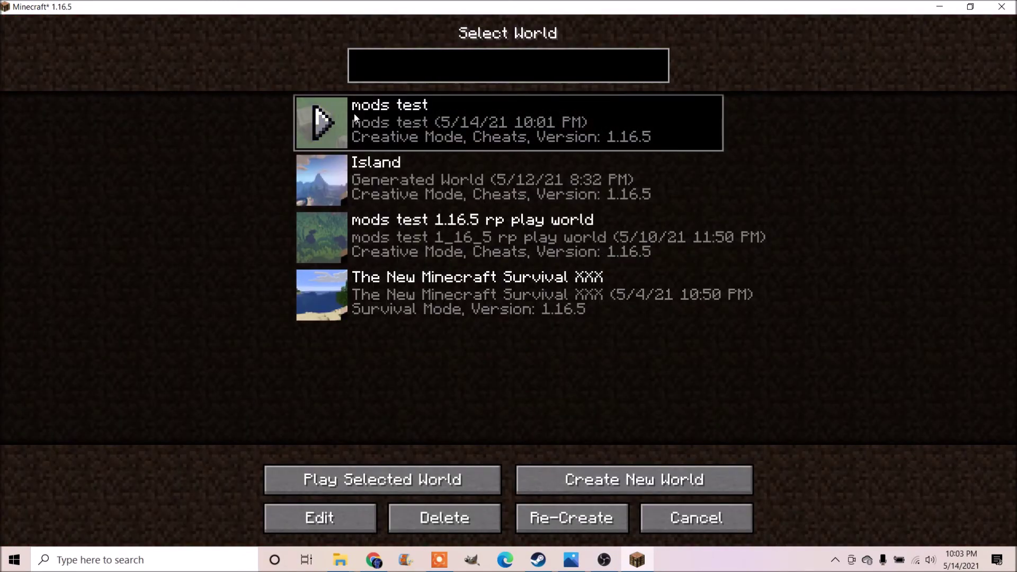
click(324, 125)
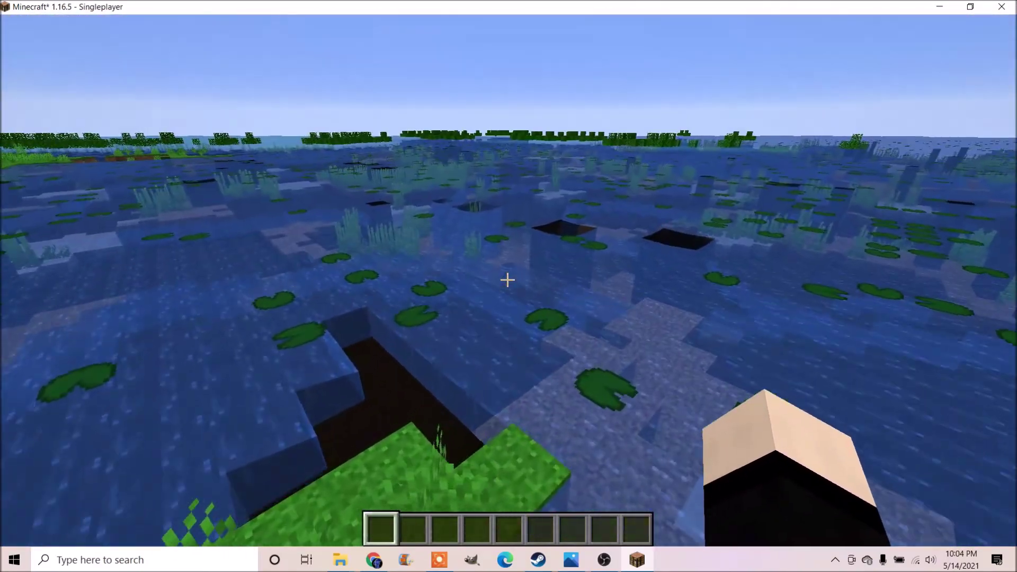
Explore the holes left in the swamp and place a picked dirt block inside an underwater pit
key(w)
key(w)
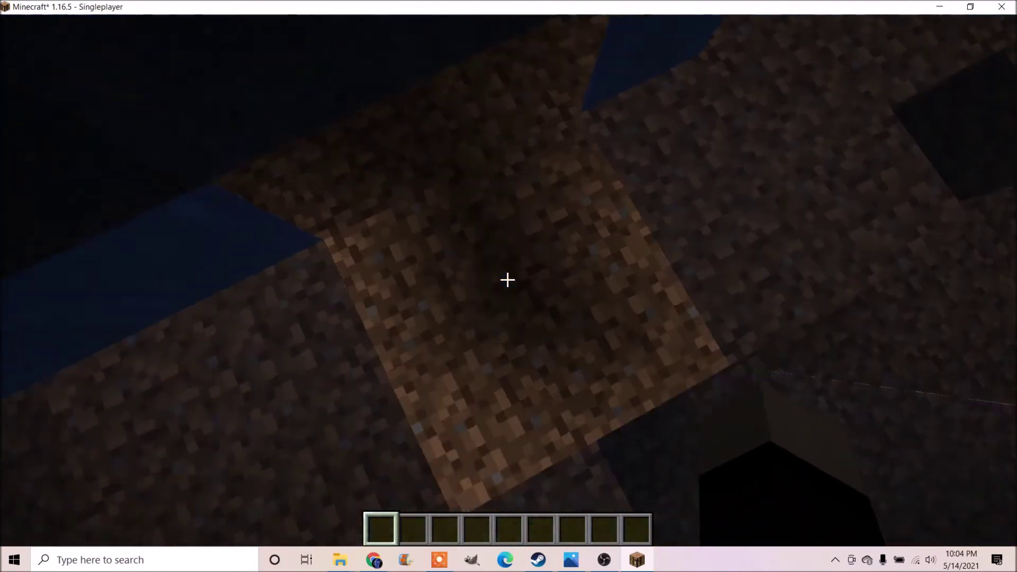
key(space)
middle_click(507, 279)
right_click(507, 279)
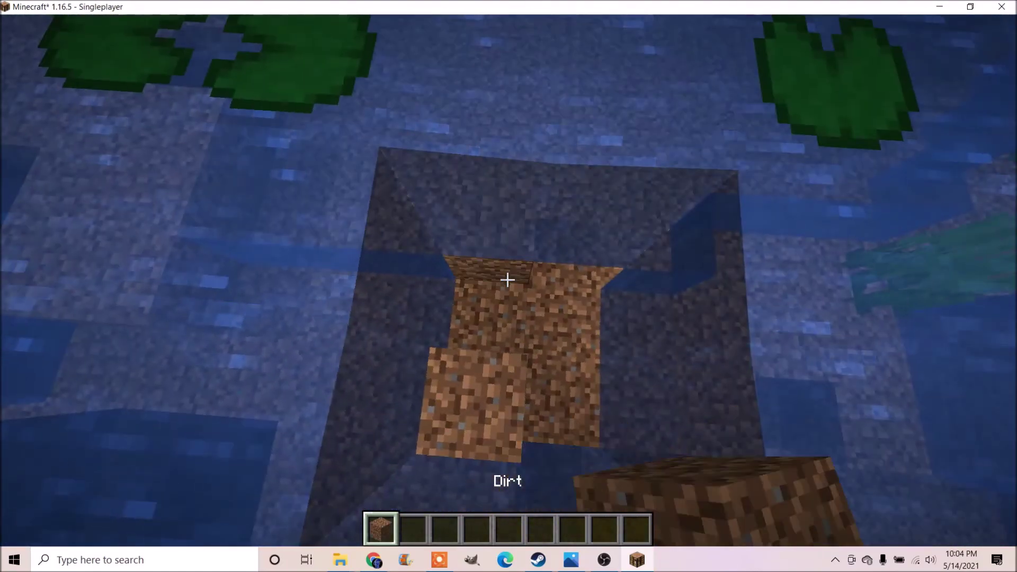
right_click(507, 280)
key(shift)
click(507, 280)
key(7)
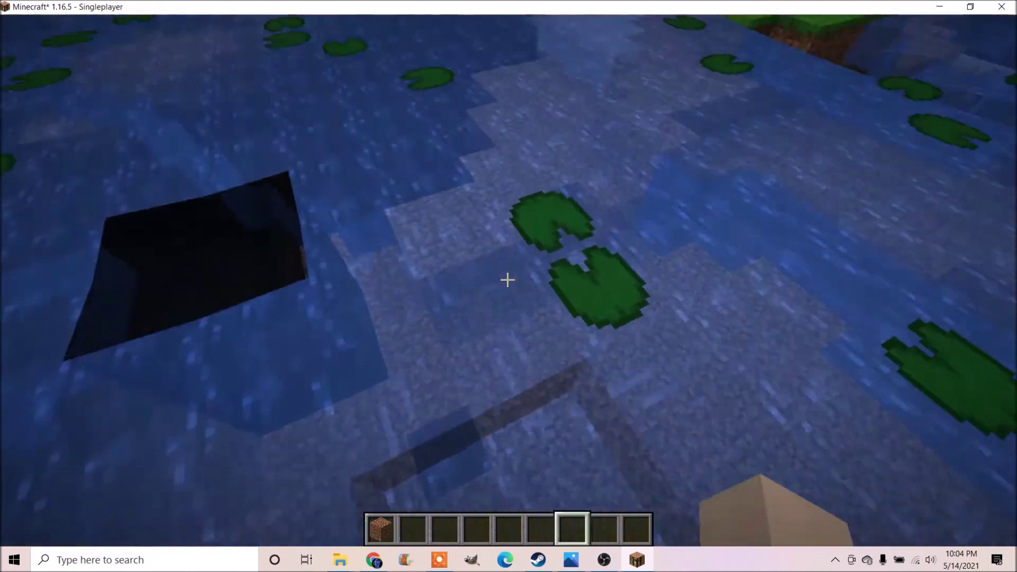
key(space)
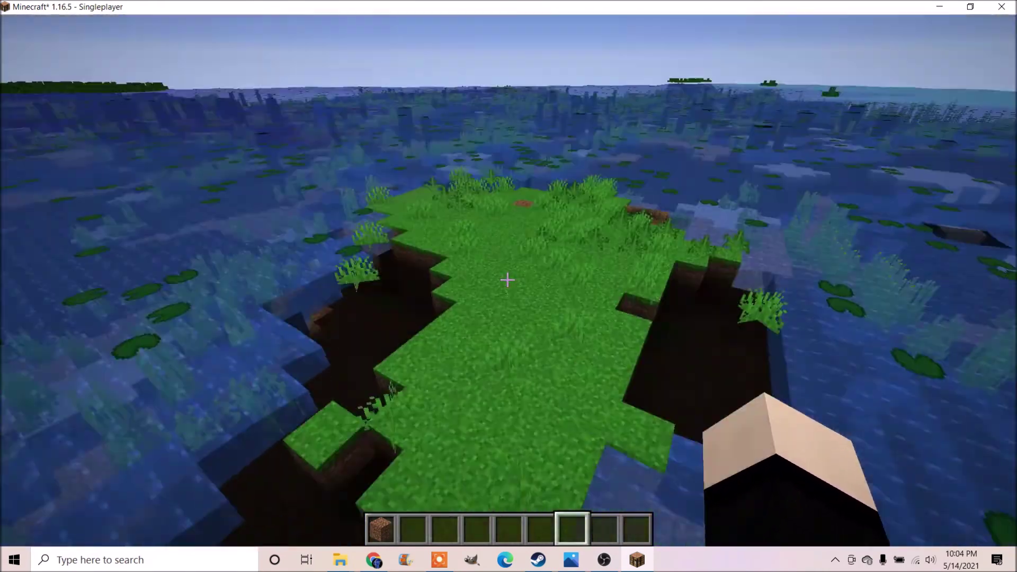
Save the mods test world and quit to the title screen
key(Escape)
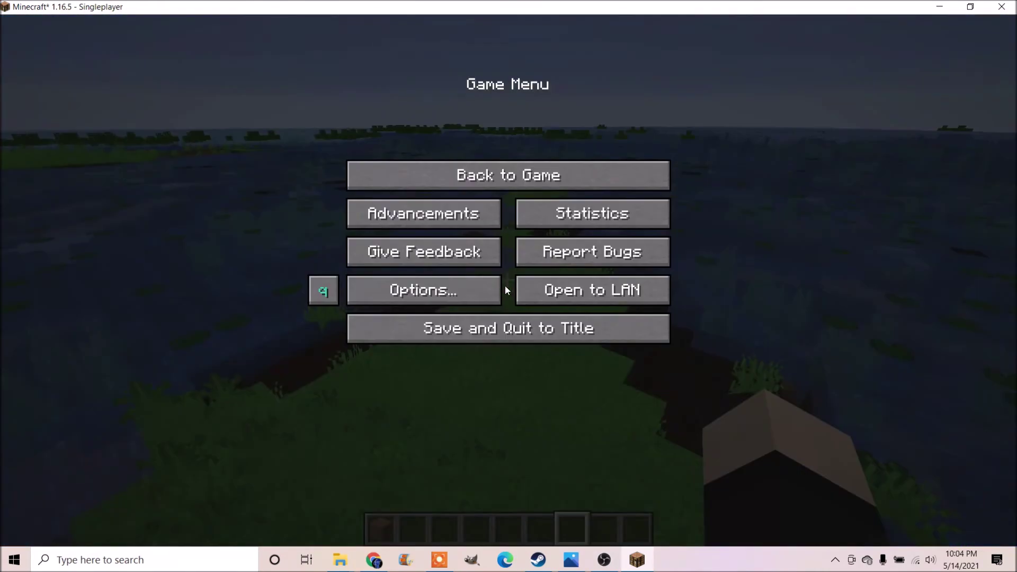
click(479, 331)
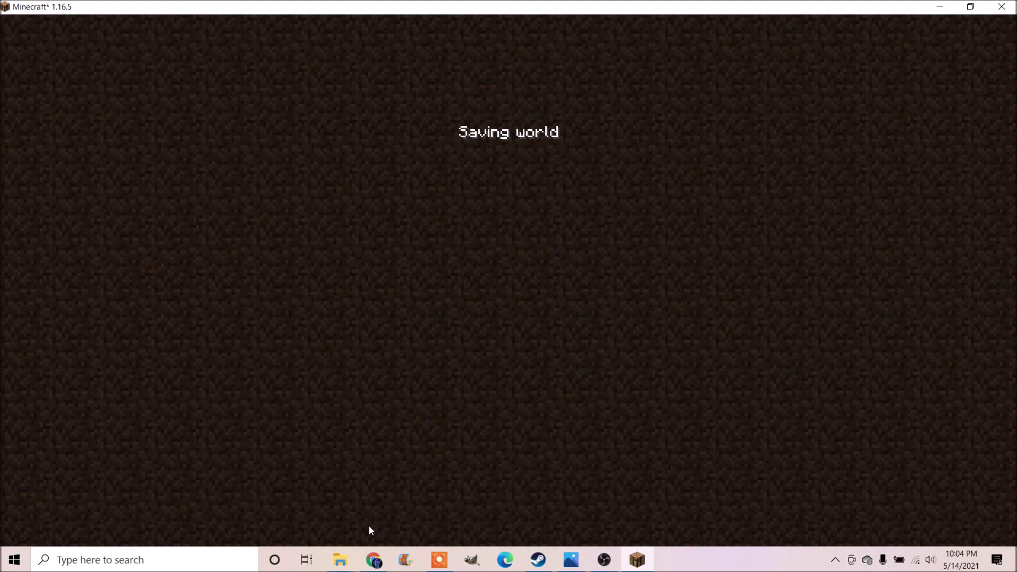
Copy the StorageDrawers and BiomesOPlenty jars from the tutorial thingy4 folder into the mods folder, and minimise both windows
mouse_move(339, 565)
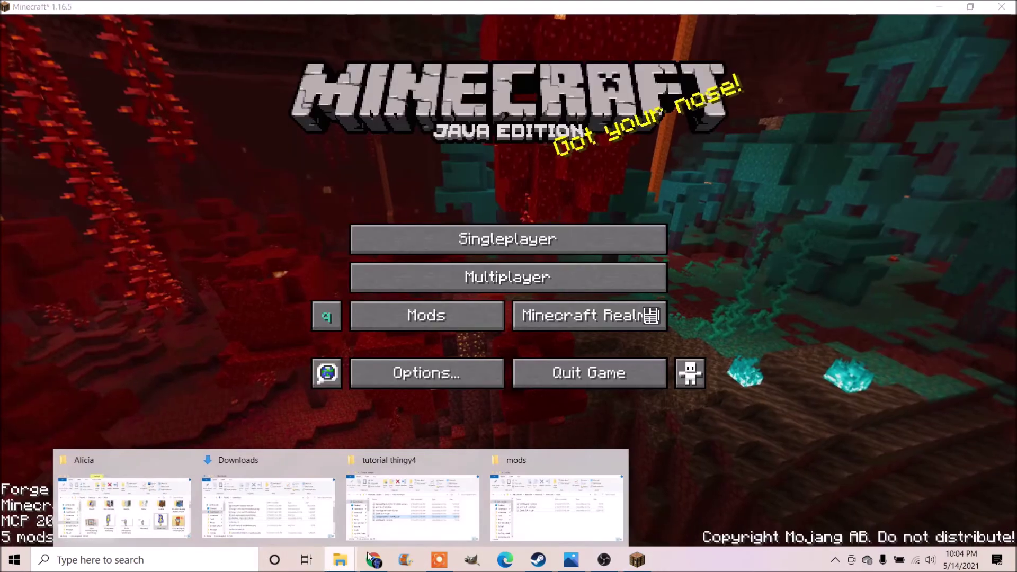
click(522, 501)
mouse_move(339, 560)
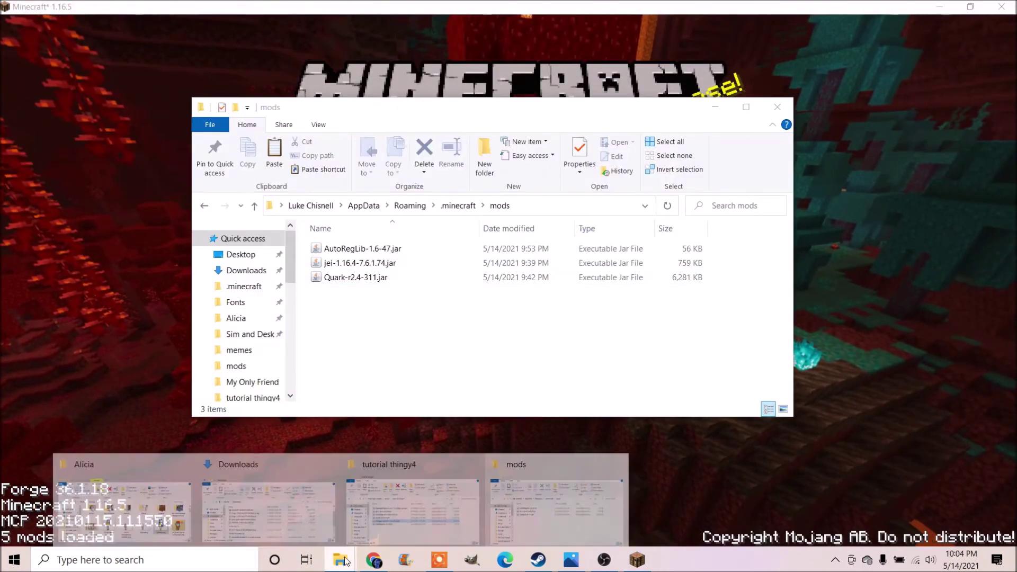
click(588, 503)
drag(571, 178, 792, 181)
drag(740, 411, 467, 354)
click(768, 423)
click(786, 439)
drag(751, 321, 425, 350)
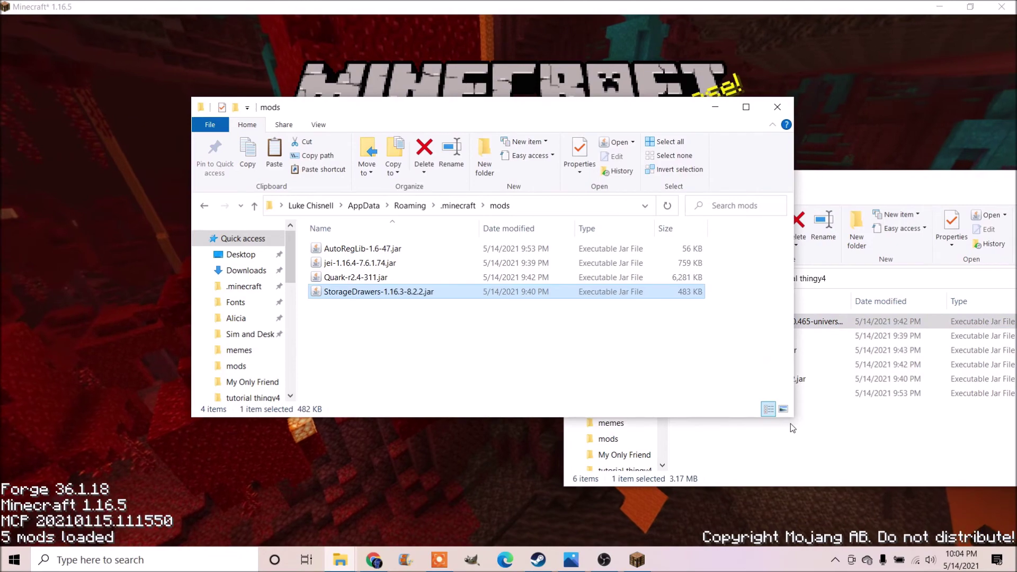
click(796, 433)
drag(896, 186, 508, 202)
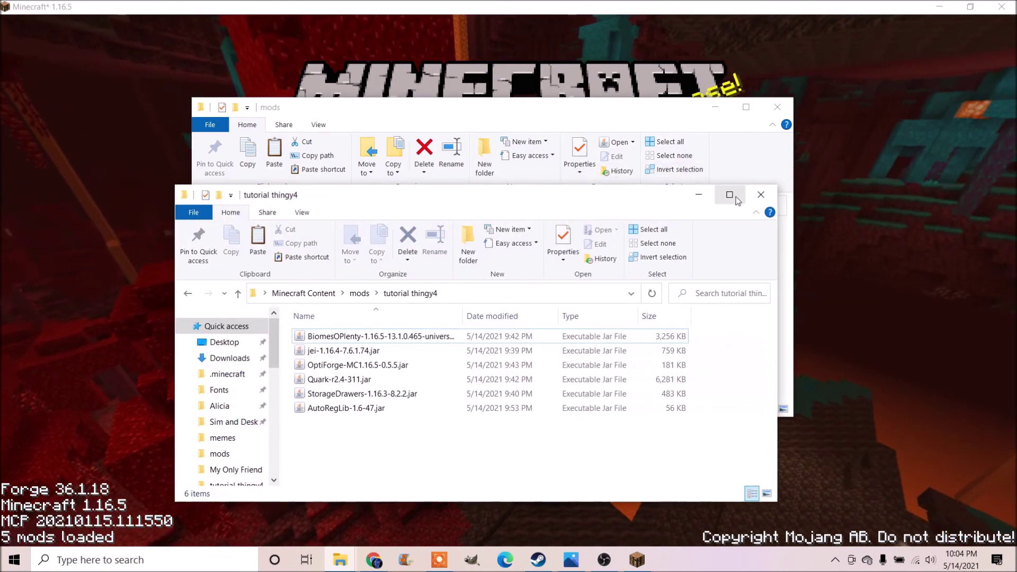
click(699, 195)
click(715, 107)
Quit the game and relaunch the forge 1.16.5 profile from the Minecraft Launcher, maximising the game window
click(660, 374)
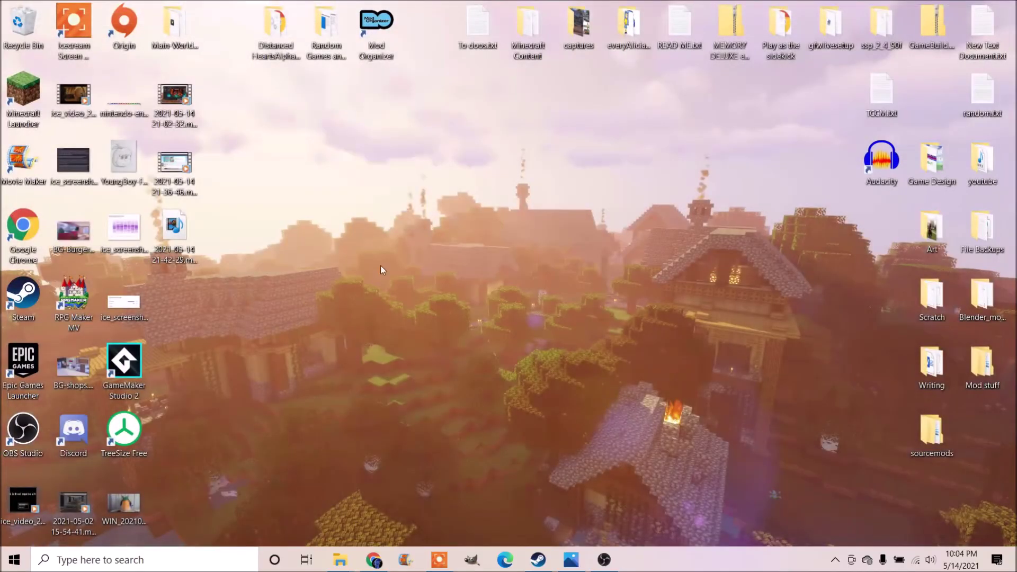
double_click(35, 75)
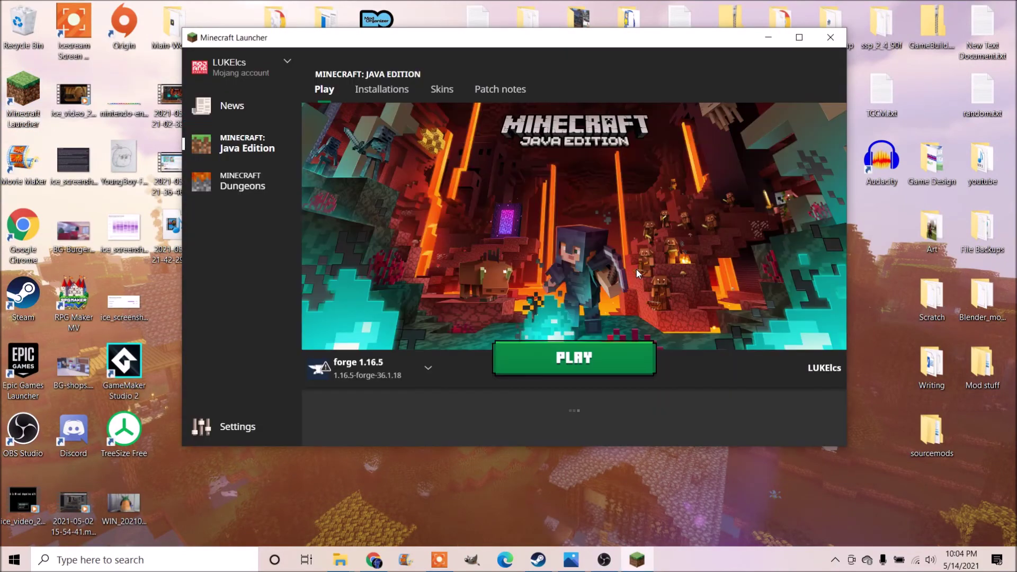
click(540, 365)
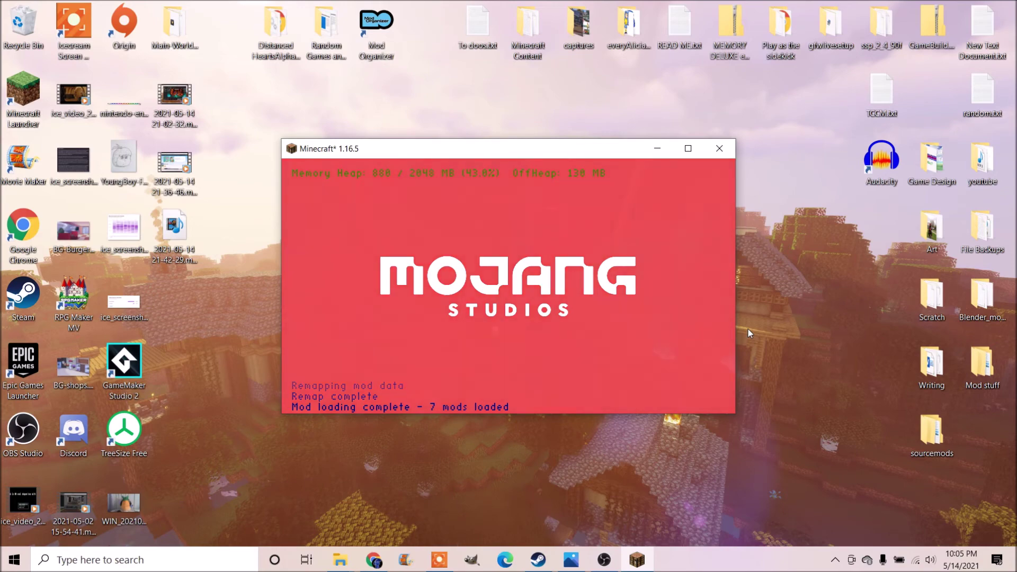
click(686, 151)
Load the mods test world with the restored mods and approach the orange plant in the water
click(520, 233)
click(320, 123)
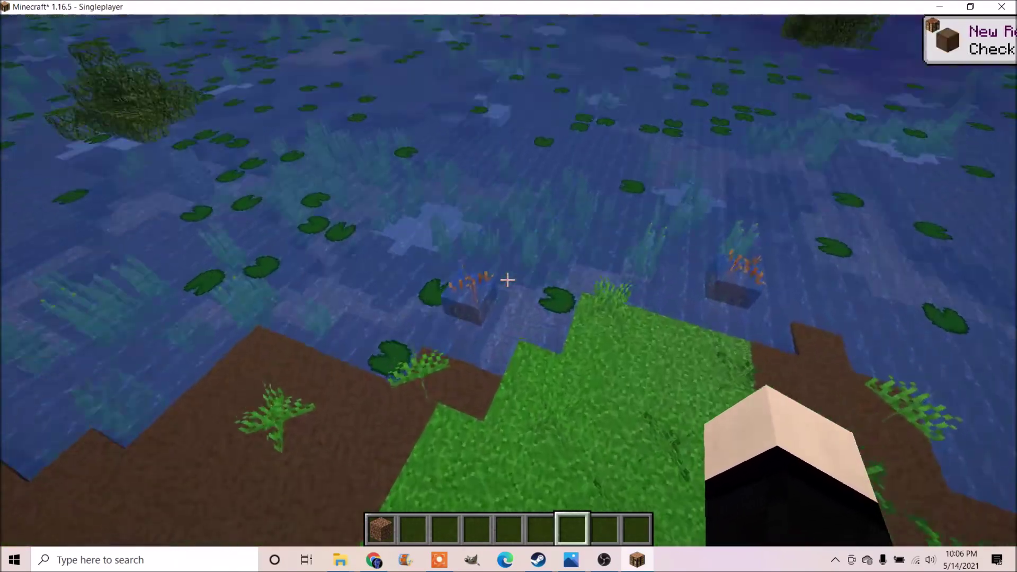
key(w)
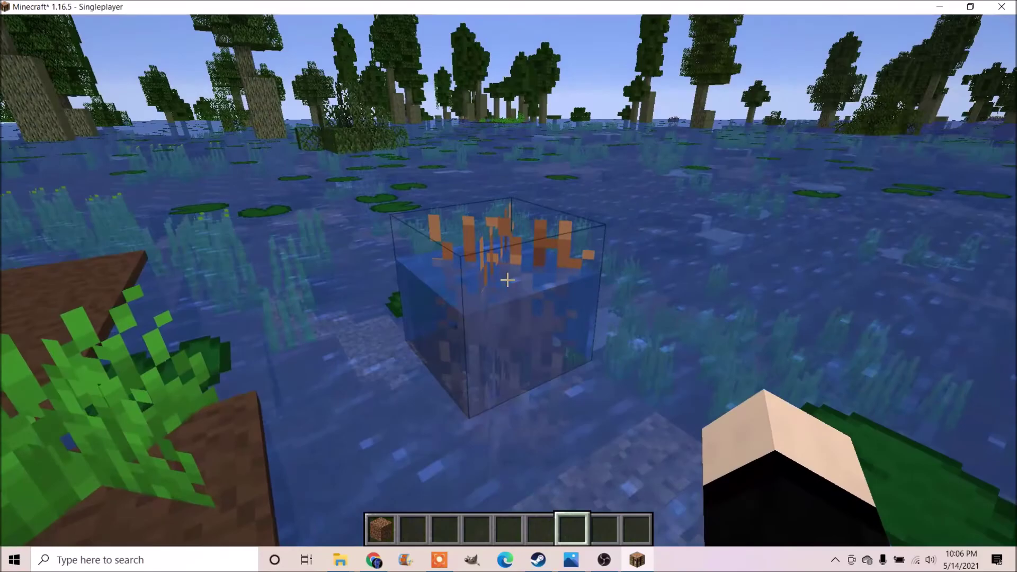
Move away from the orange plants, cross the swamp and dive underwater to examine the seagrass and fish
key(s)
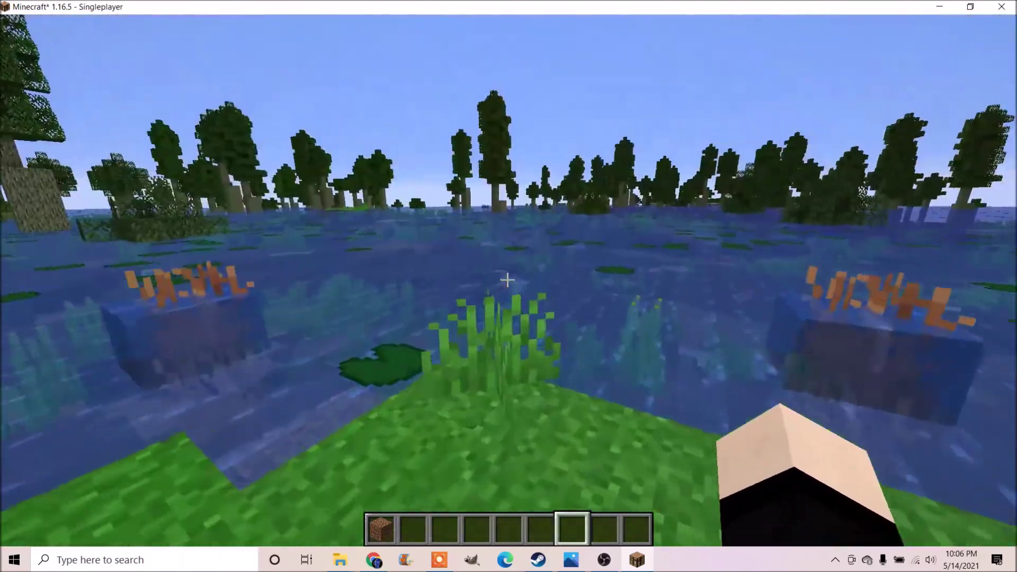
key(w)
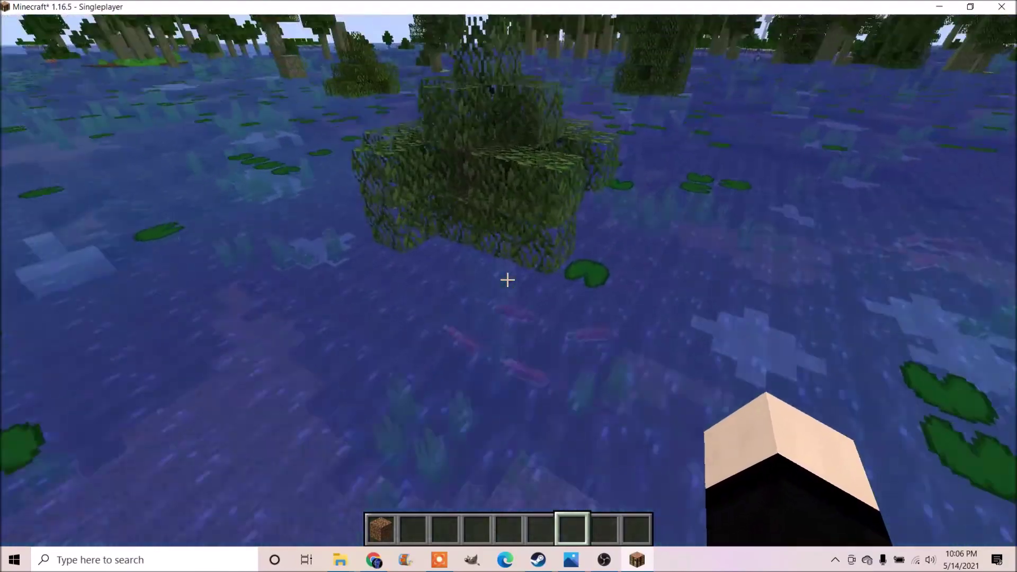
key(w)
key(shift)
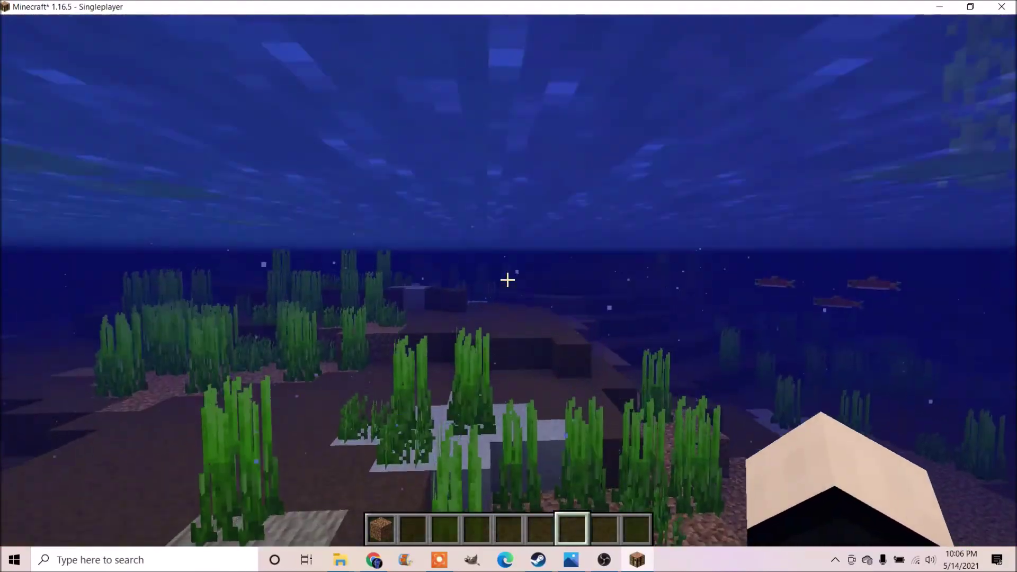
key(space)
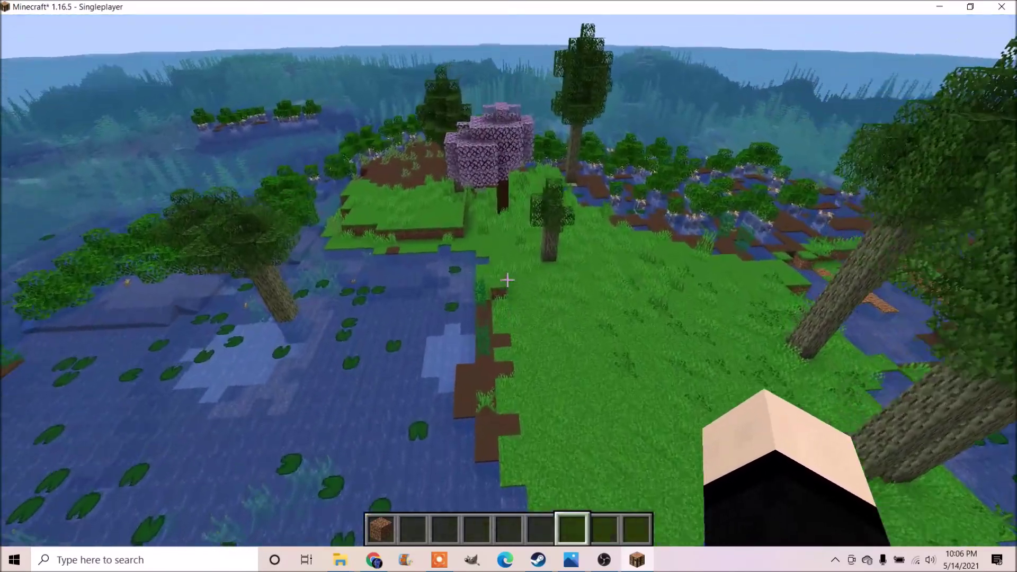
Fly around the grassy island with the purple tree and along its mangrove-lined shore to examine the restored vegetation
key(w)
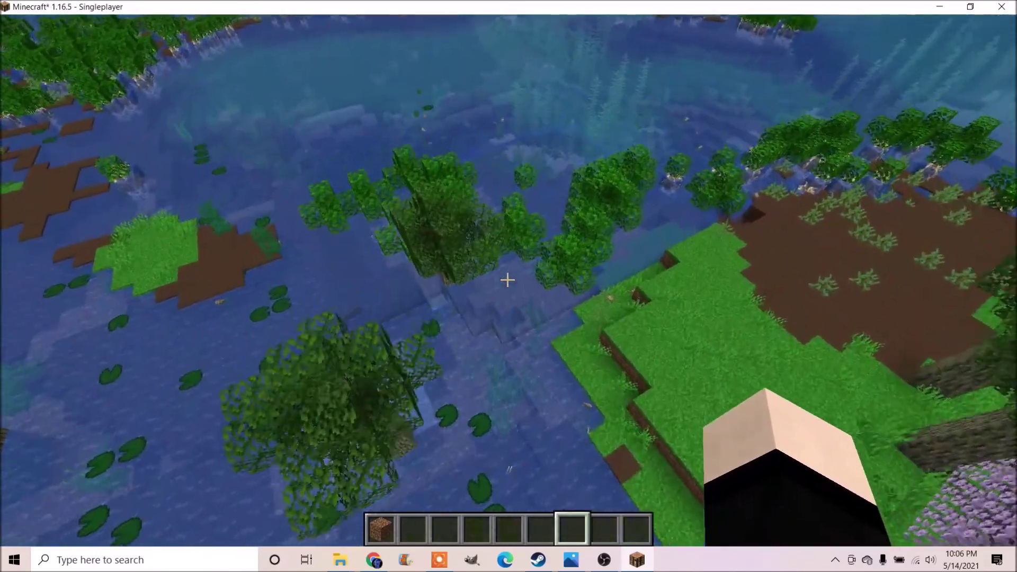
key(shift)
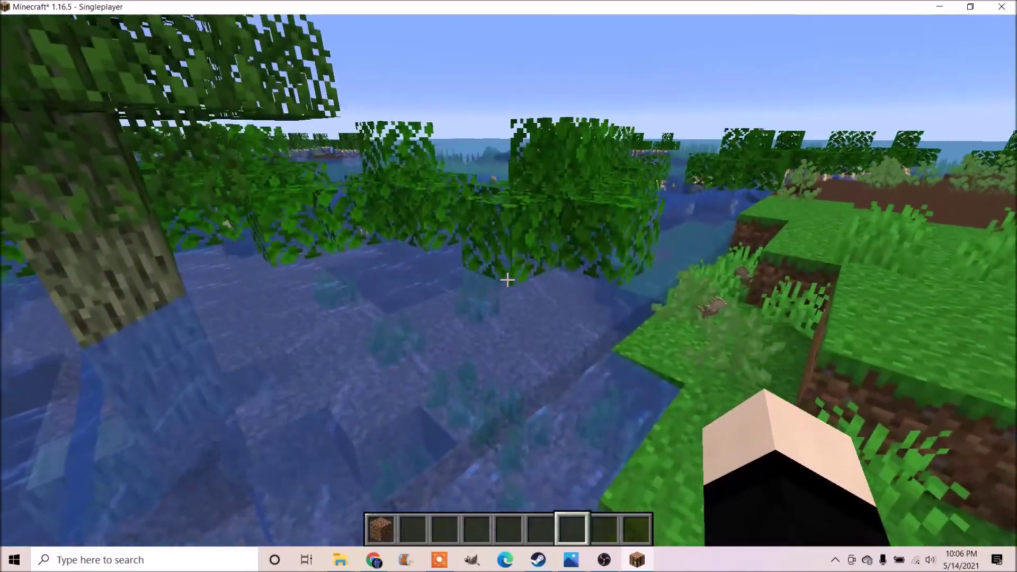
key(w)
key(w)
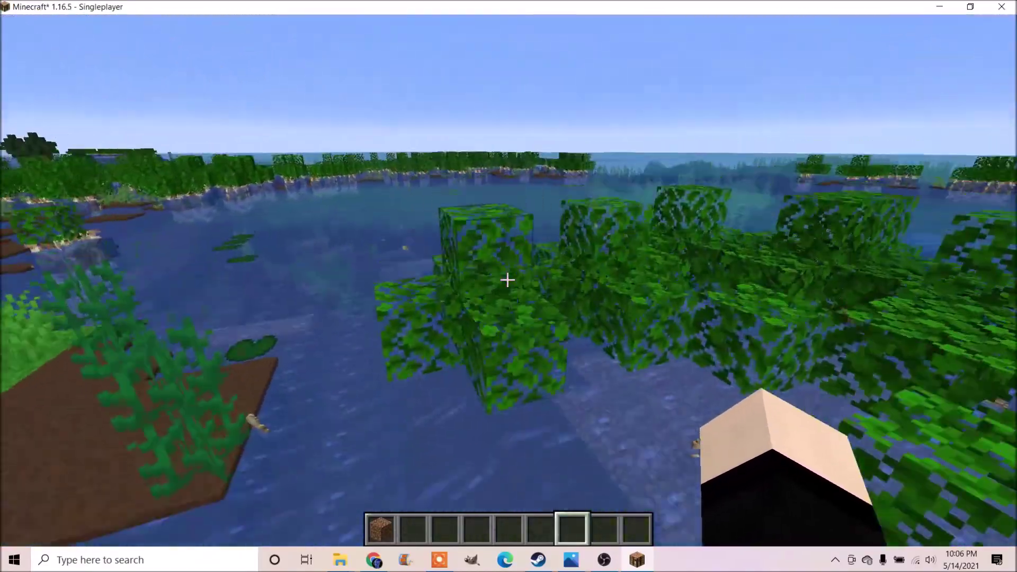
key(w)
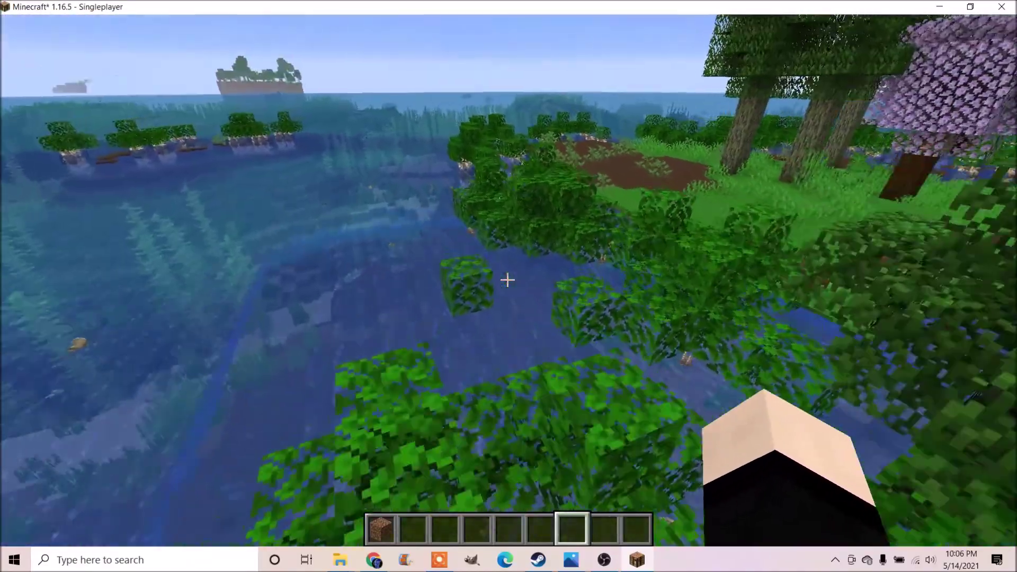
key(w)
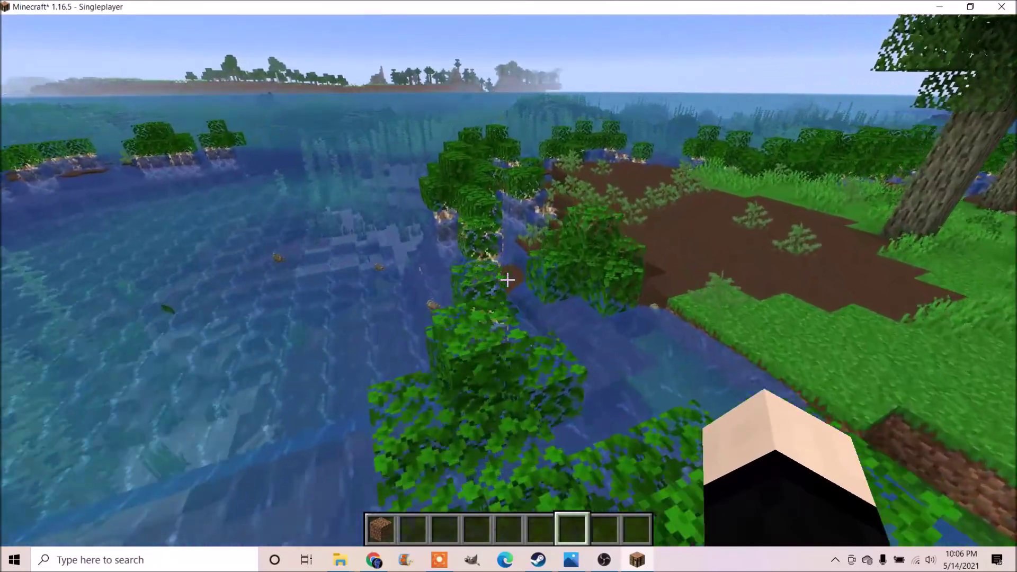
key(w)
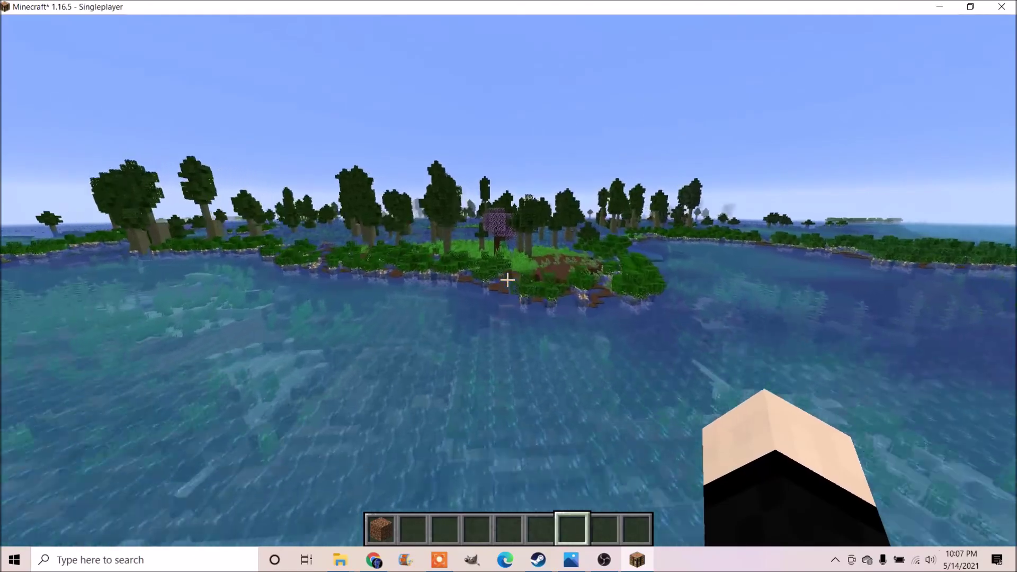
Fly back over the island and out across the lily-pad swamp to inspect the trees growing in the water
key(w)
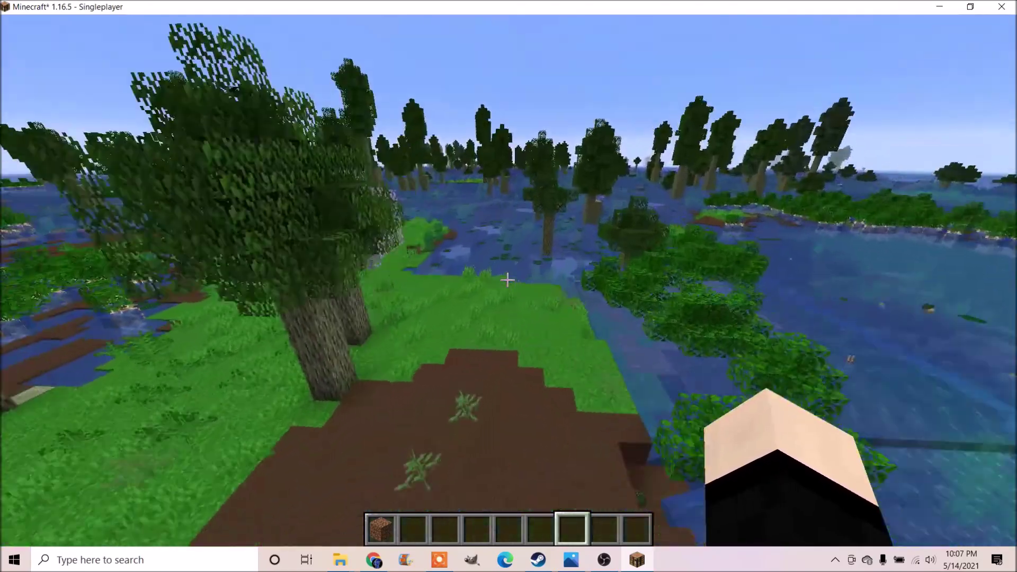
key(w)
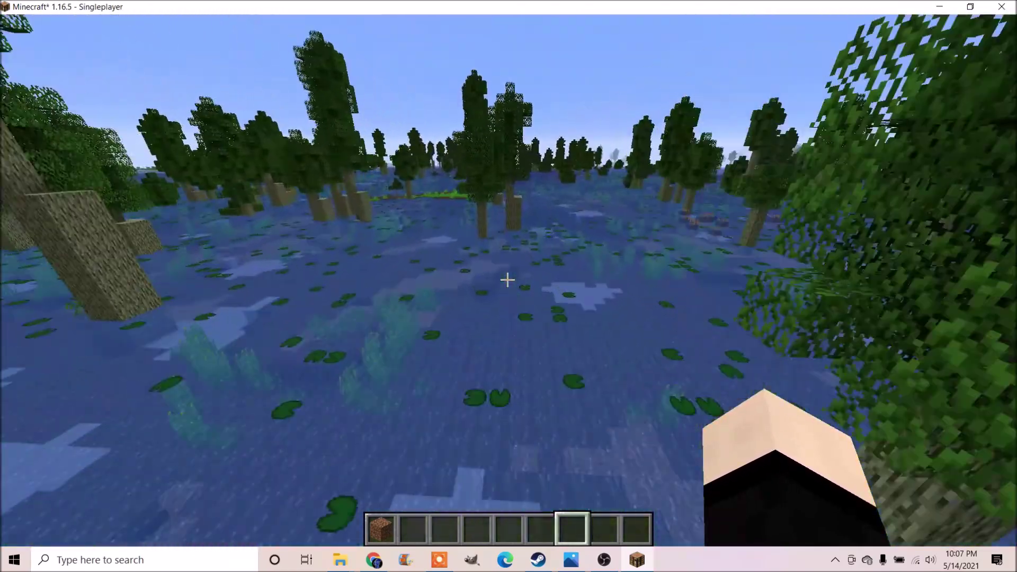
key(w)
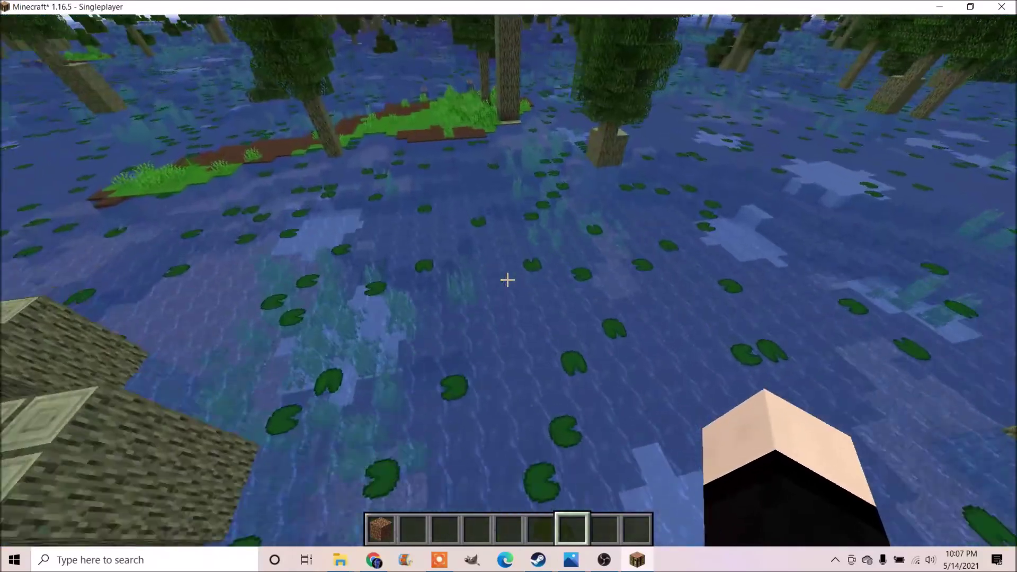
key(w)
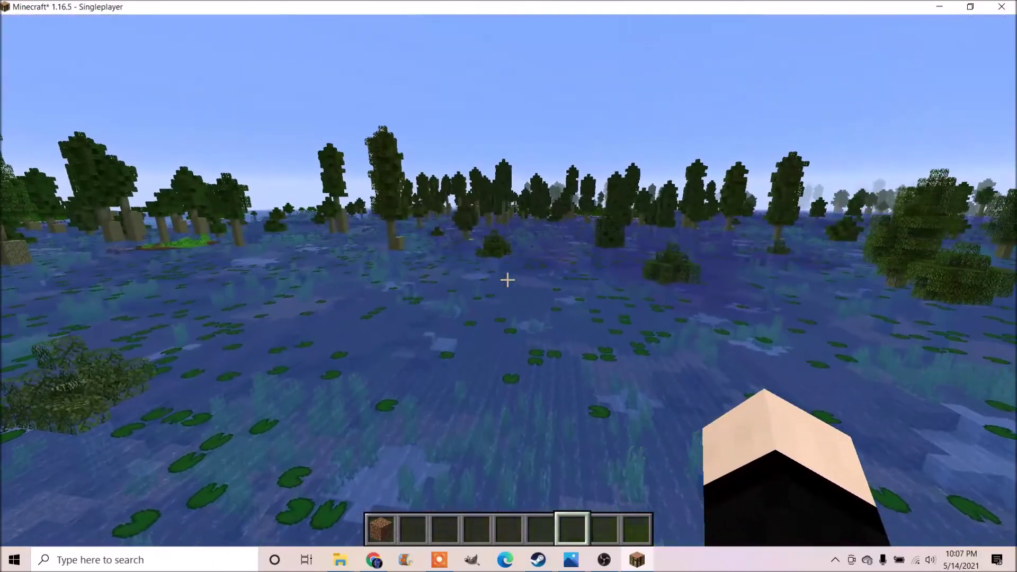
key(w)
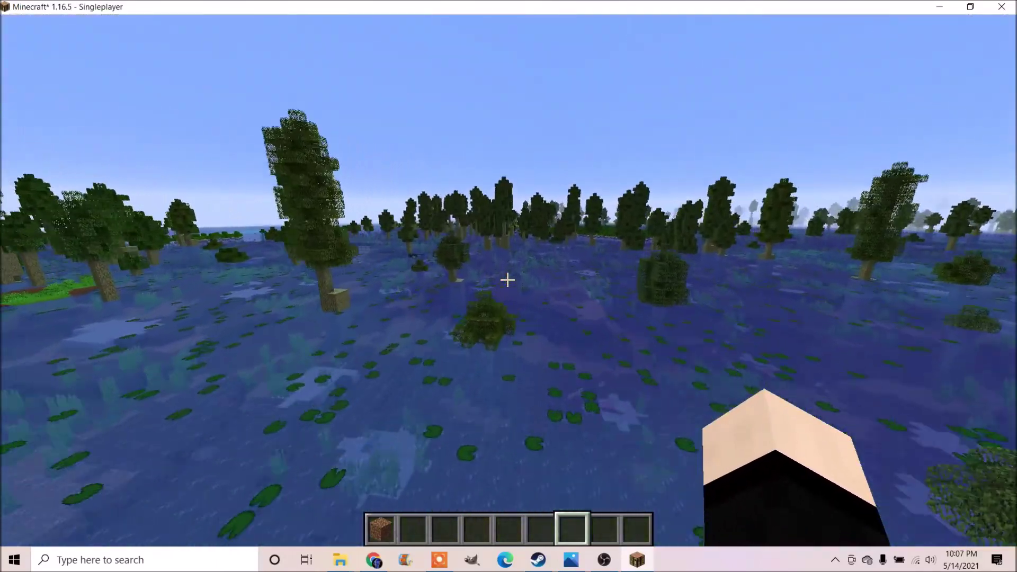
key(w)
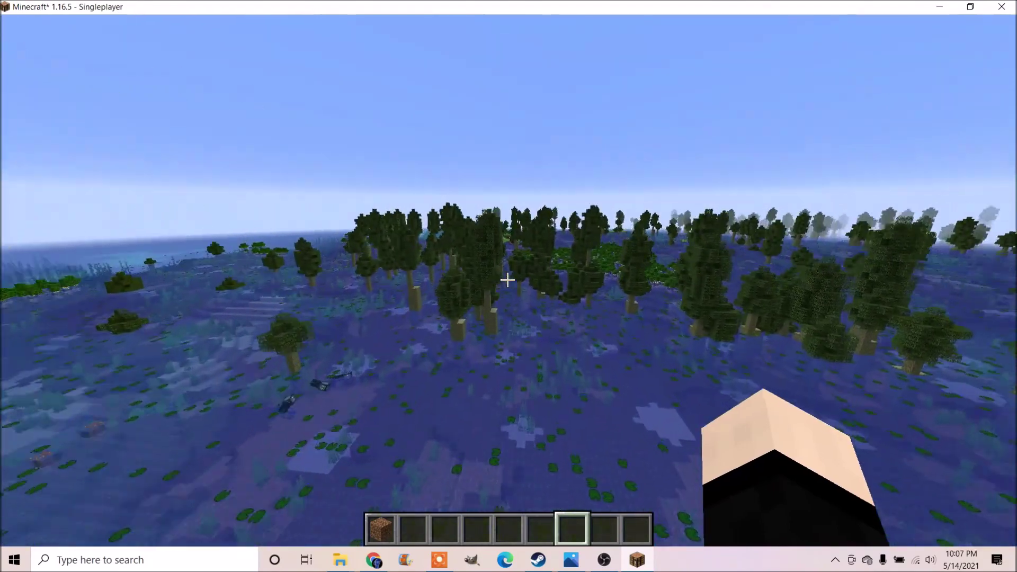
Fly over the dense swamp trees to the muddy mangrove coast and descend to its grassy shore
key(w)
key(w)
key(w)
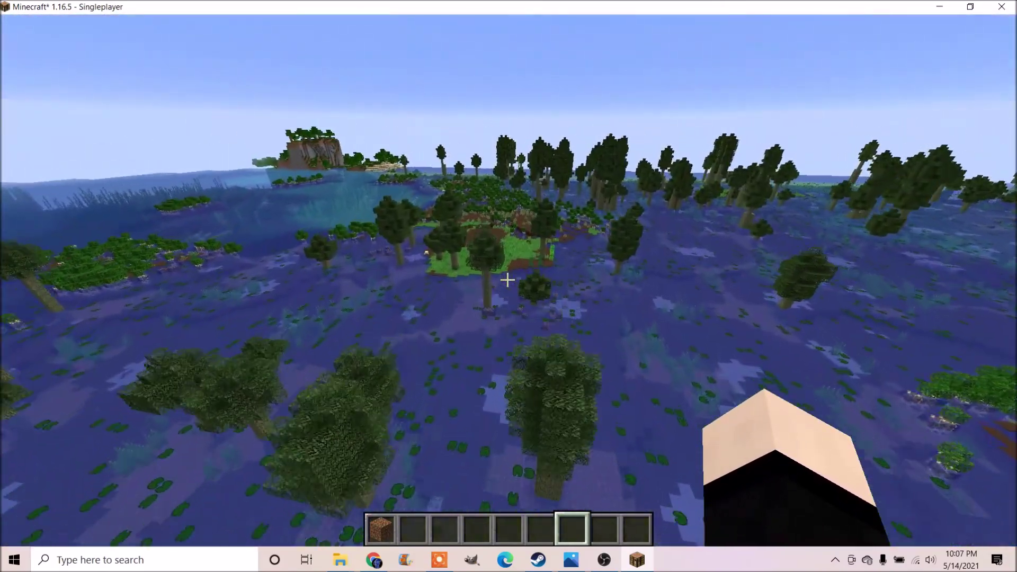
key(w)
key(w)
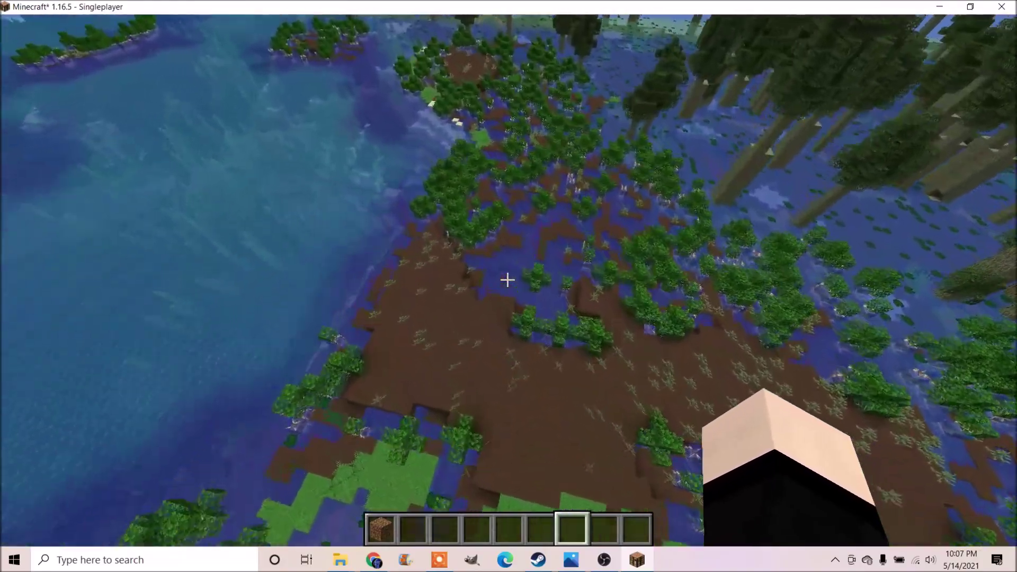
key(w)
key(w)
key(shift)
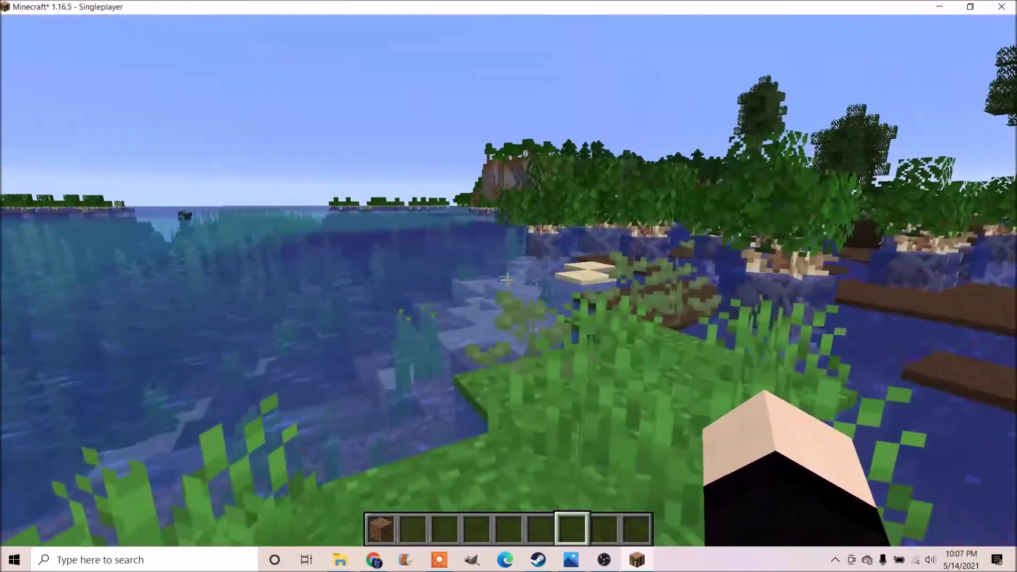
Save the world, quit to the title screen and review the list of loaded mods
key(Escape)
click(491, 337)
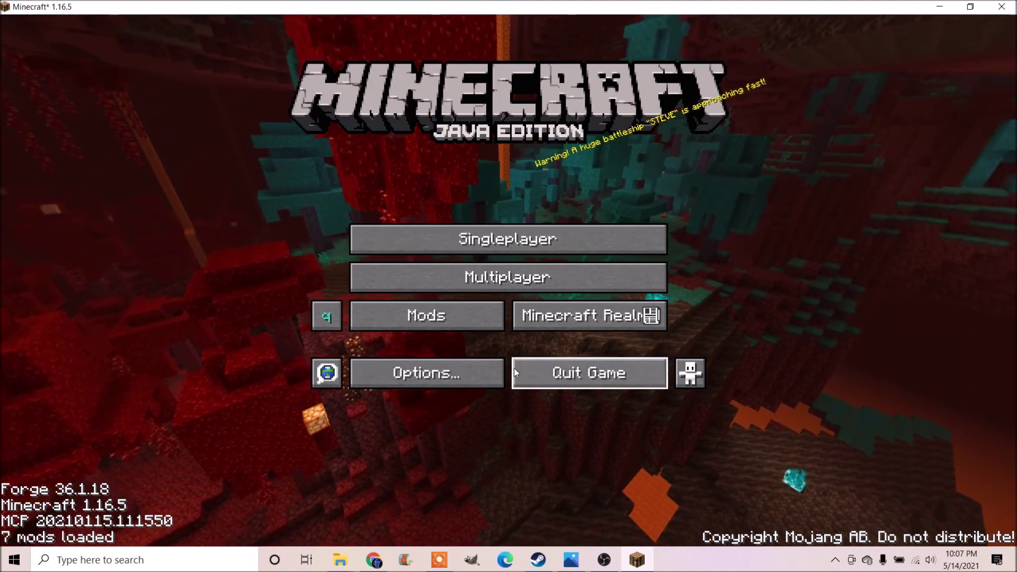
click(433, 318)
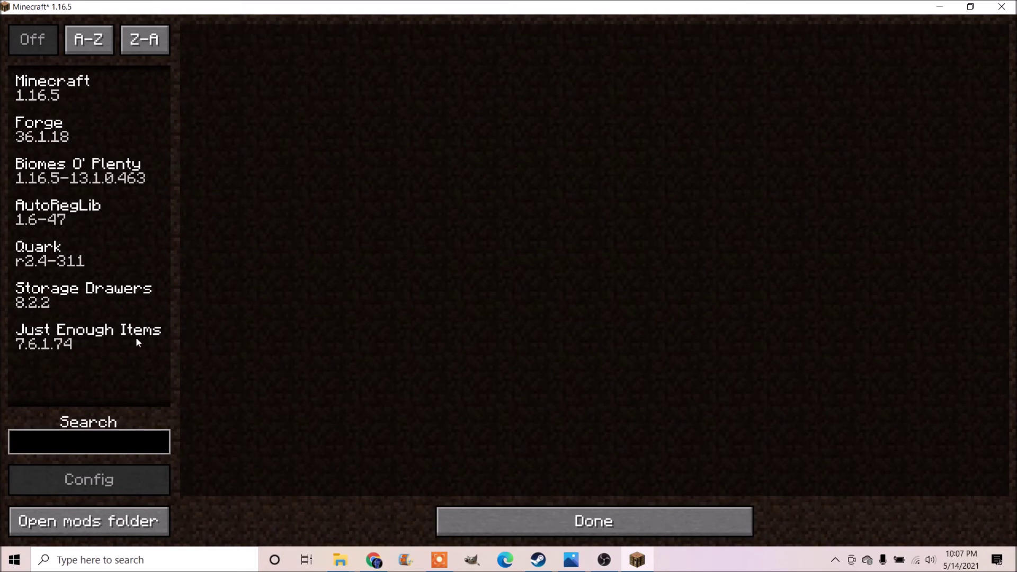
click(488, 527)
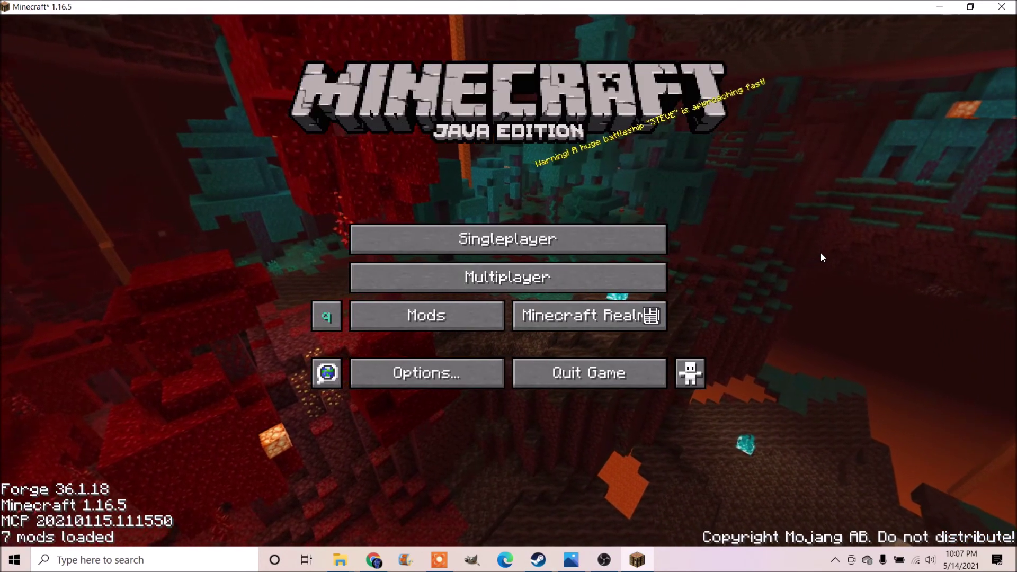
click(479, 319)
click(655, 524)
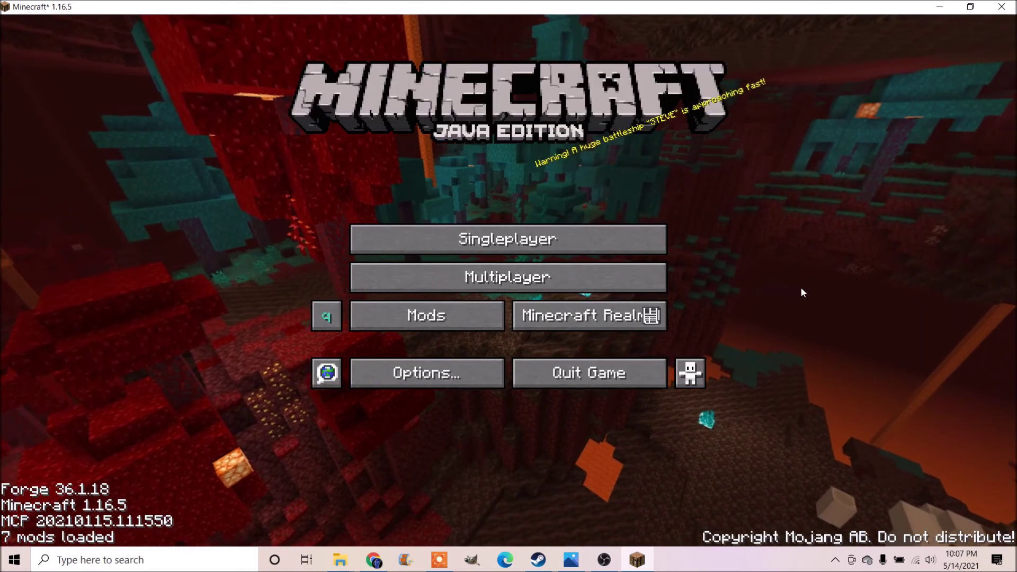
Look over the list of singleplayer worlds and return to the title screen
click(570, 240)
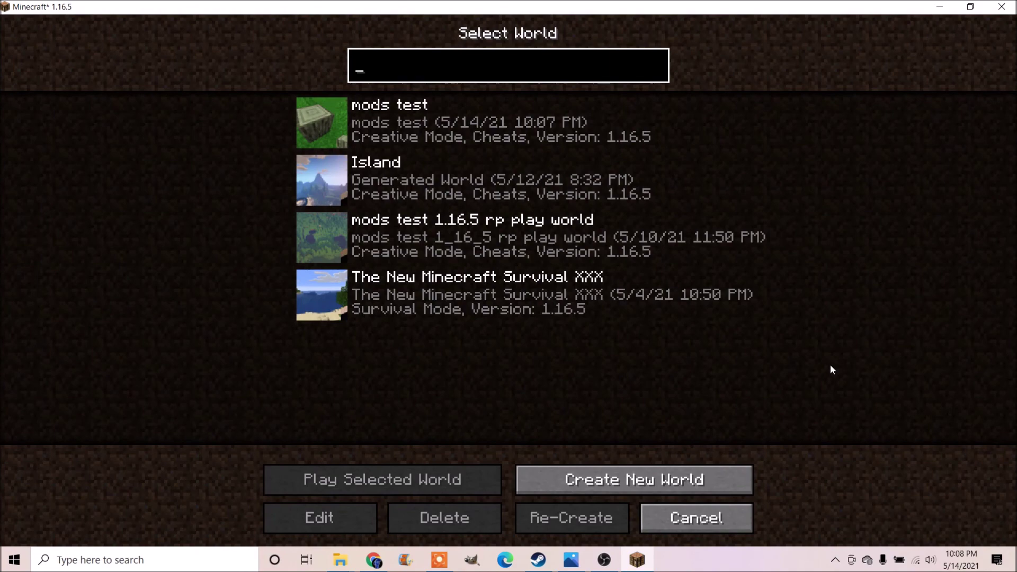
click(734, 526)
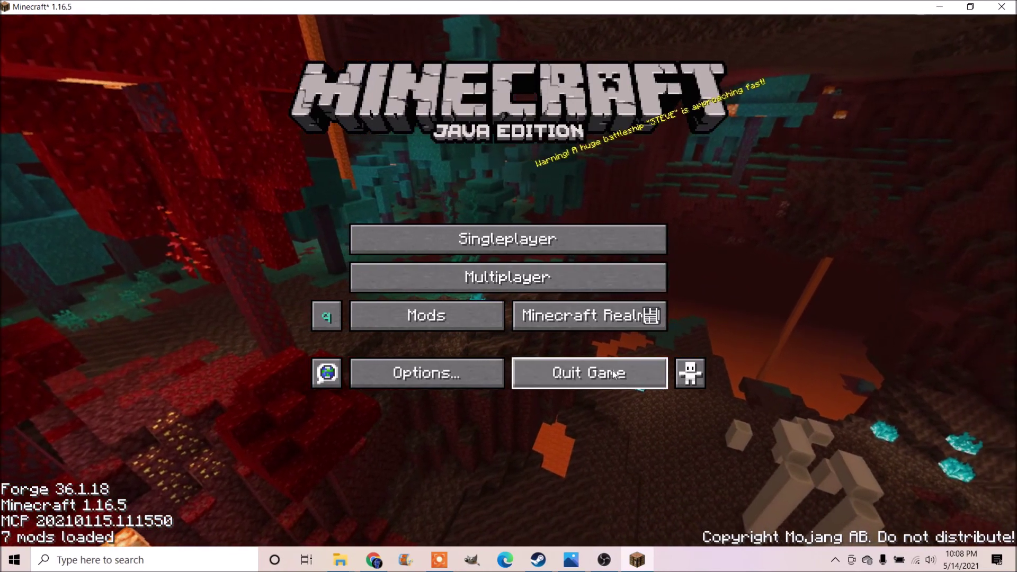
click(519, 237)
click(691, 531)
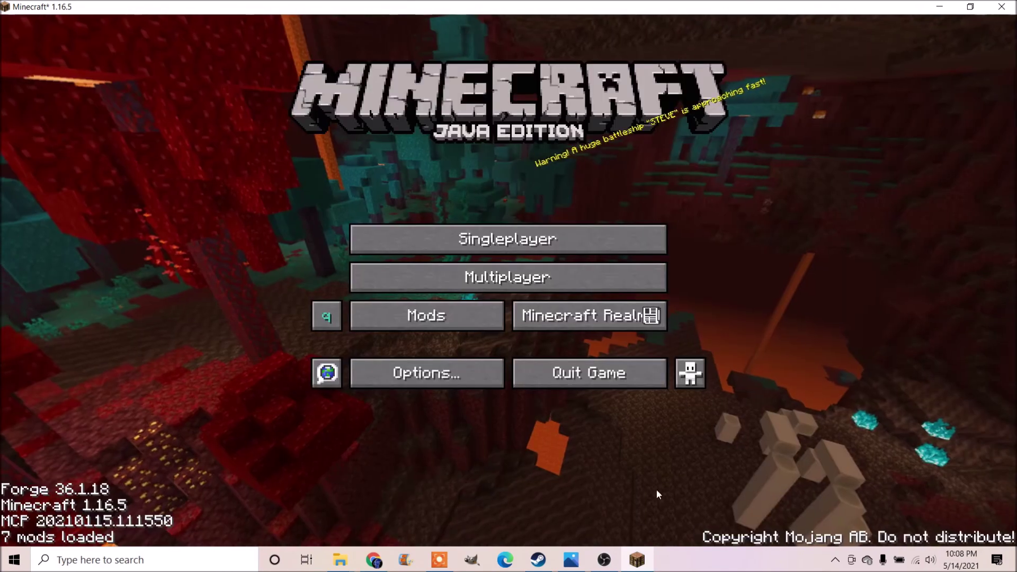
Quit the modded game and select the Latest release 1.16.5 installation in the Minecraft Launcher
click(567, 389)
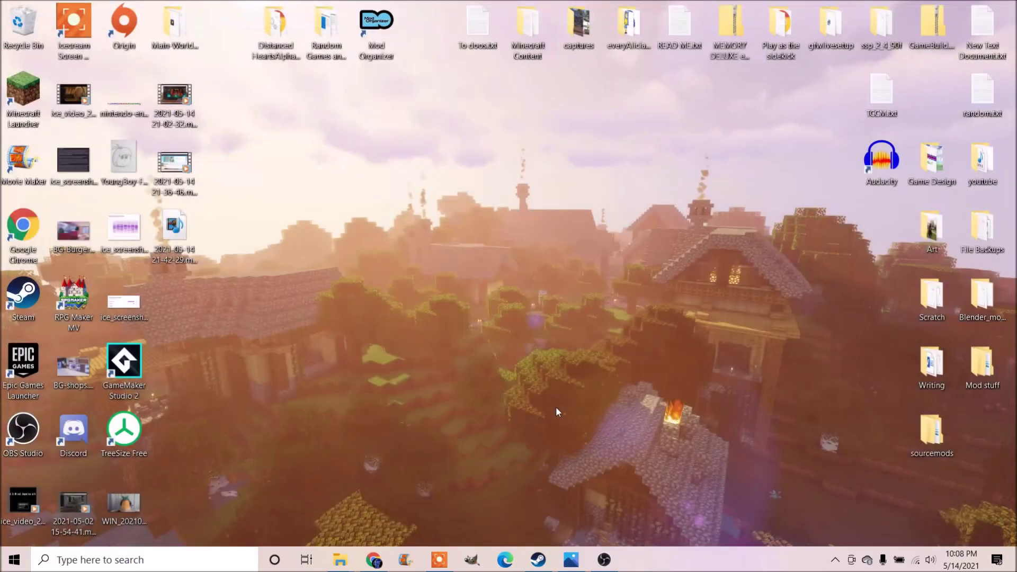
mouse_move(339, 560)
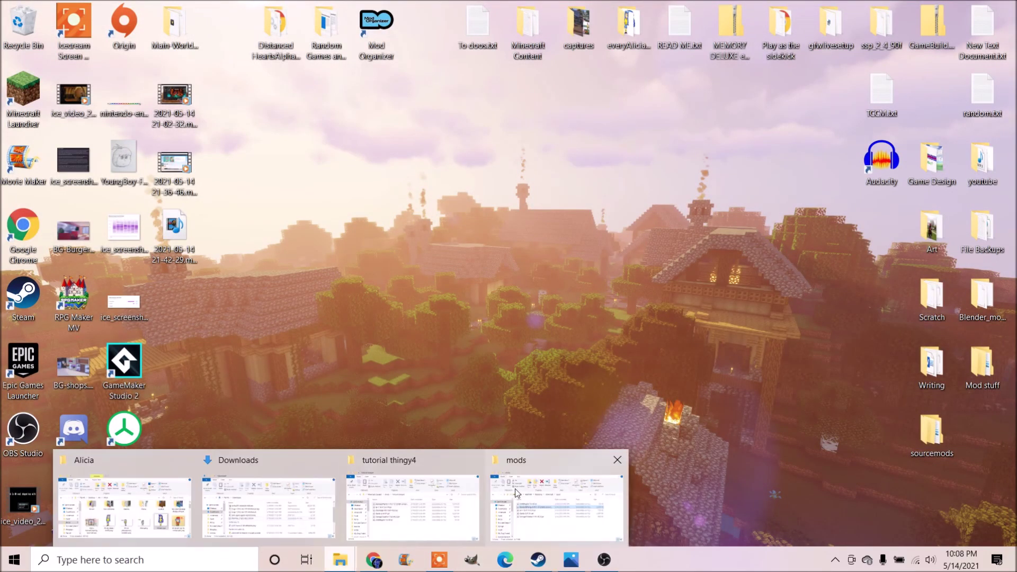
mouse_move(515, 488)
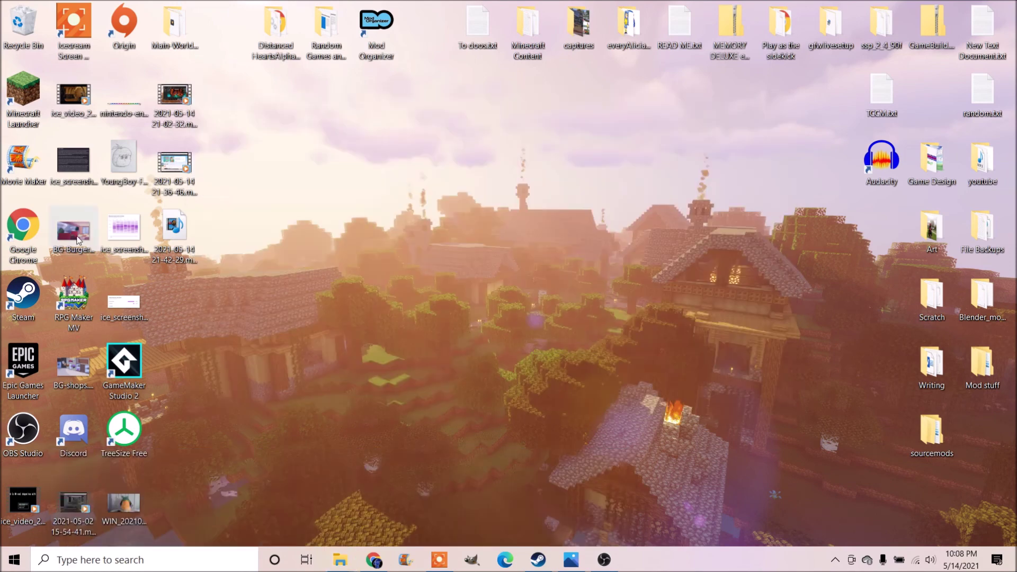
double_click(43, 102)
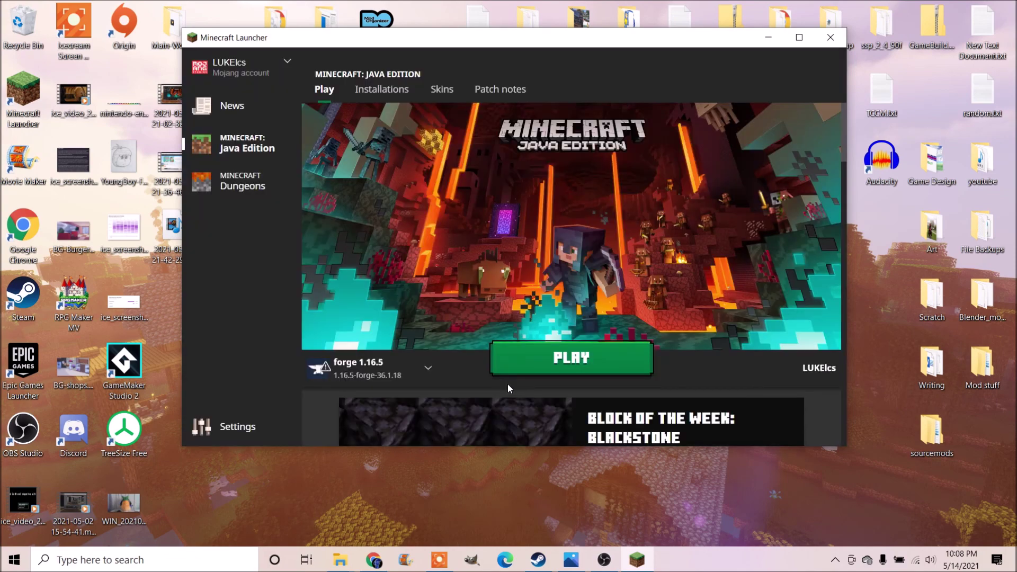
click(431, 374)
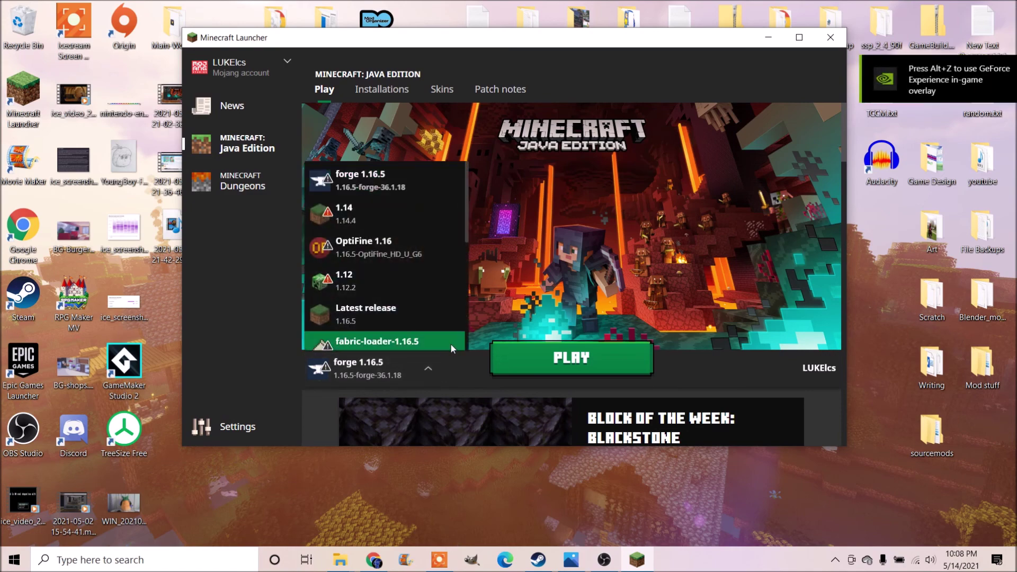
scroll(404, 291, down, 1)
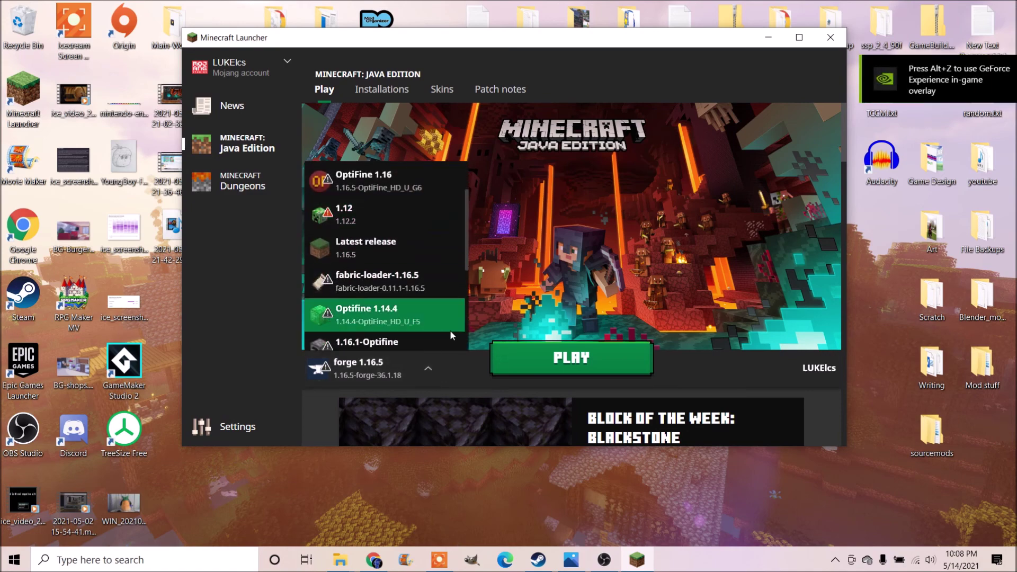
click(349, 246)
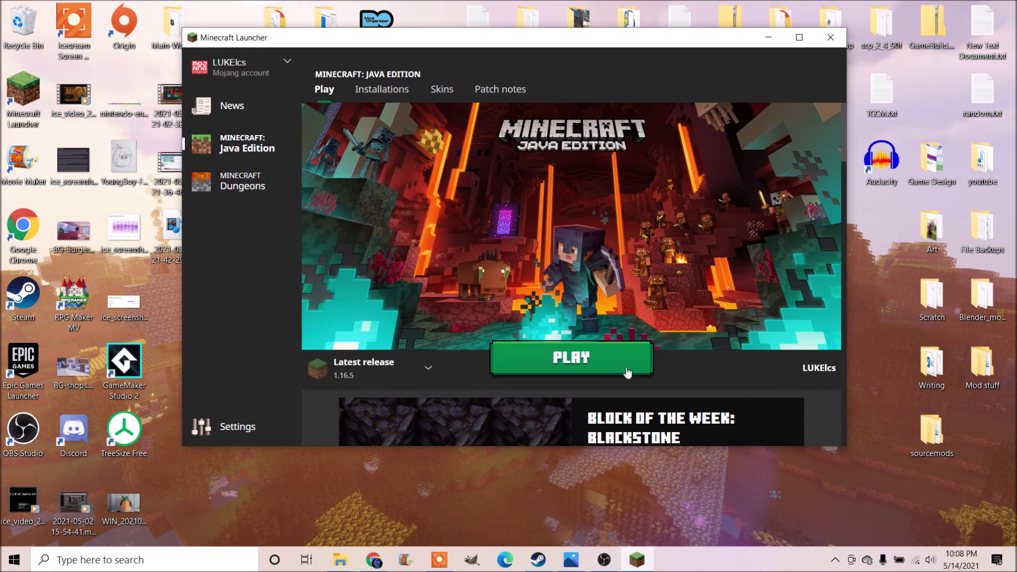